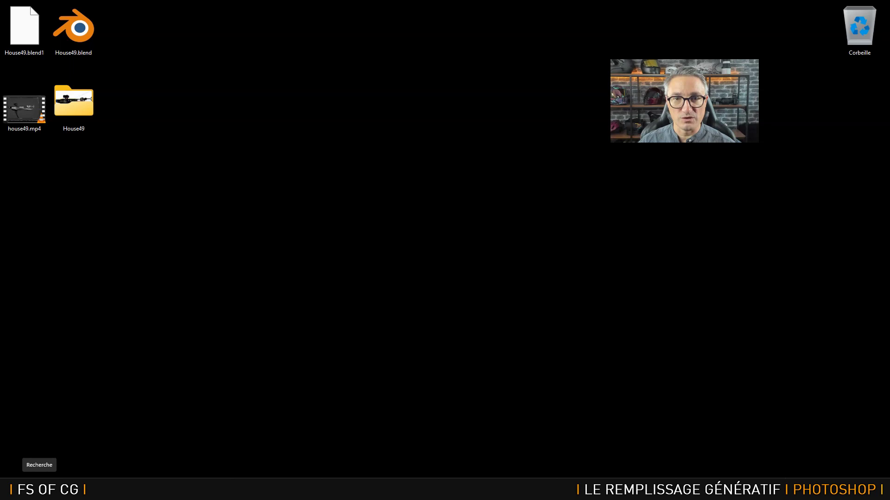
Find Adobe Creative Cloud by searching Windows for "creat", launch it and reposition its window on the desktop
{"action": "left_click", "coordinate": [39, 489]}
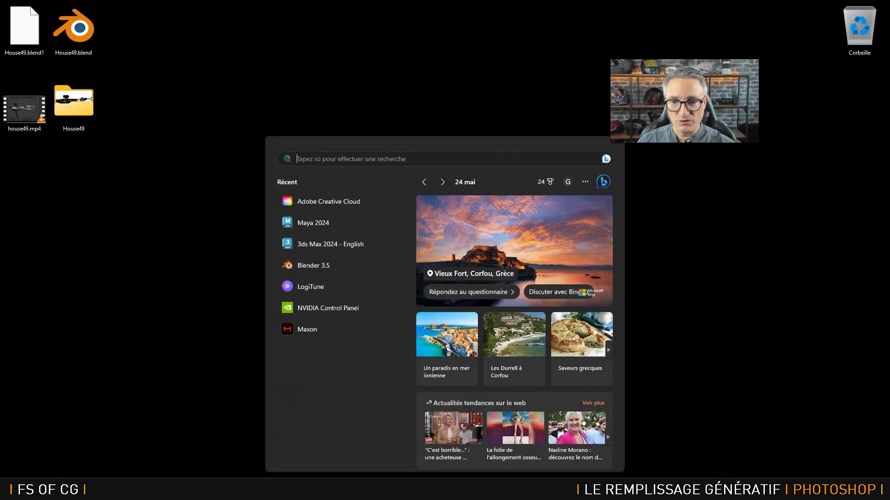
{"action": "type", "text": "creat"}
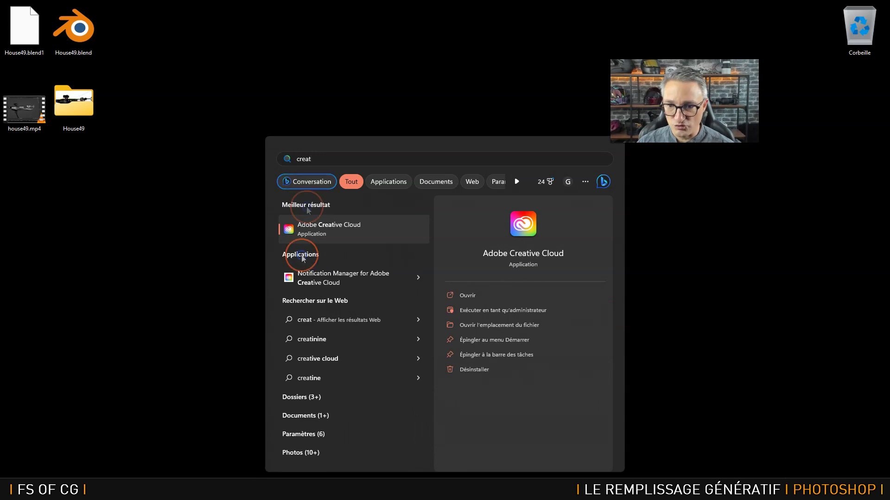
{"action": "left_click", "coordinate": [364, 237]}
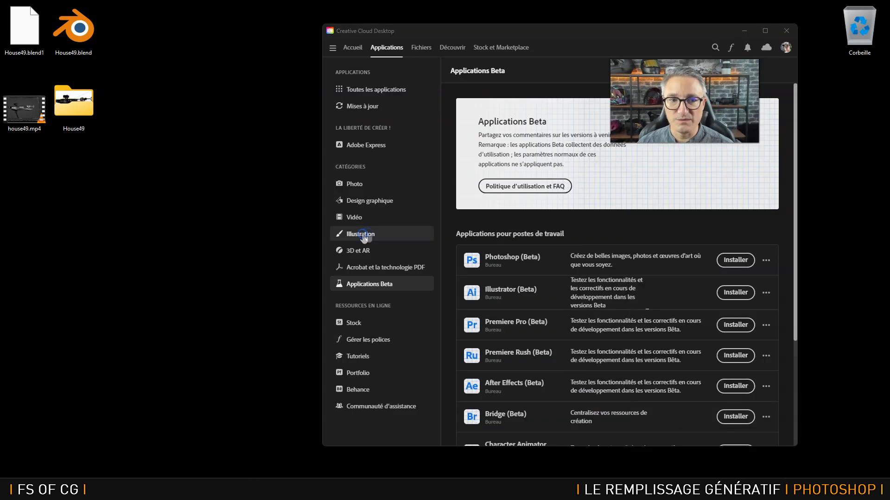
{"action": "left_click_drag", "start_coordinate": [567, 25], "coordinate": [381, 32]}
Show the full list of desktop applications in Creative Cloud's applications section
{"action": "left_click", "coordinate": [199, 45]}
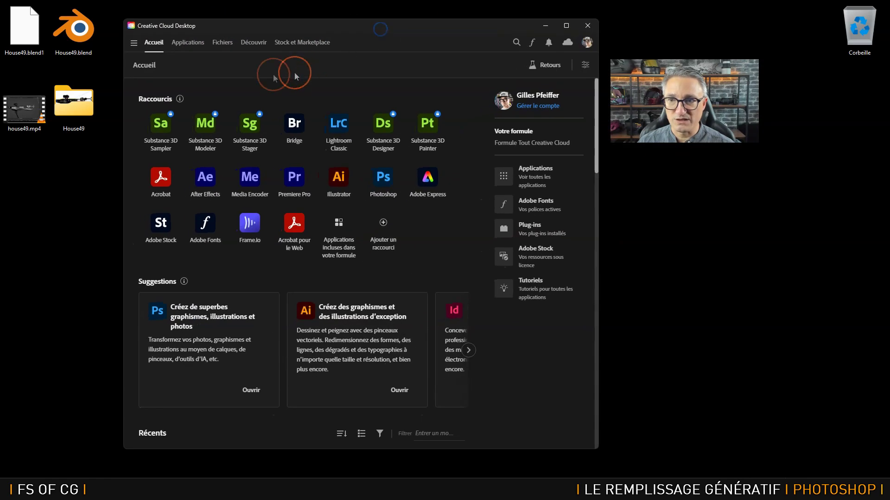
{"action": "left_click", "coordinate": [190, 46]}
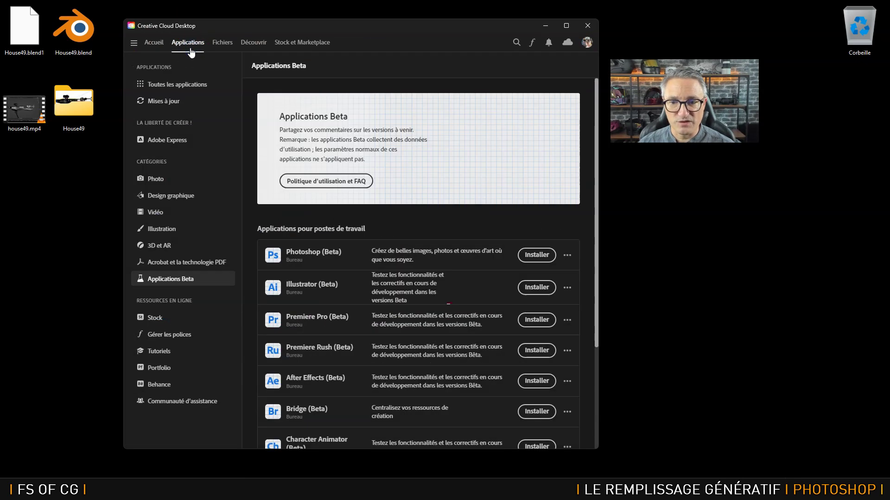
{"action": "left_click", "coordinate": [188, 87]}
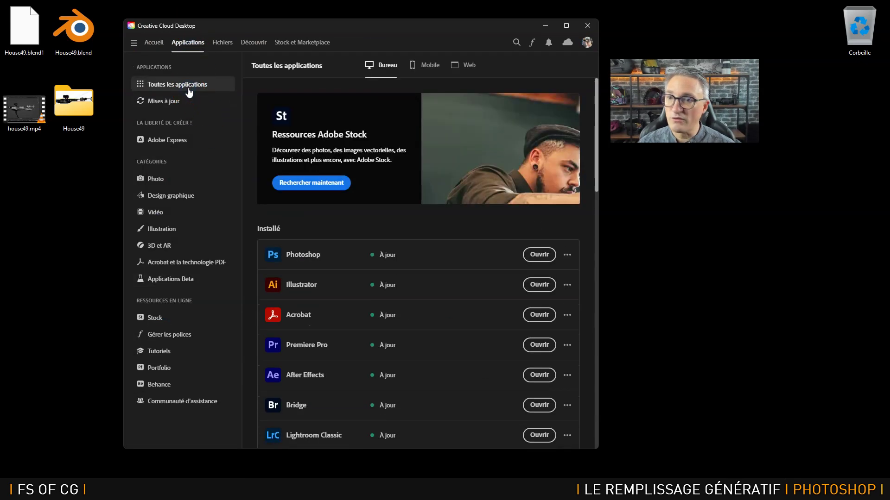
Examine the recent updates list for Photoshop's version and update date
{"action": "left_click", "coordinate": [184, 104]}
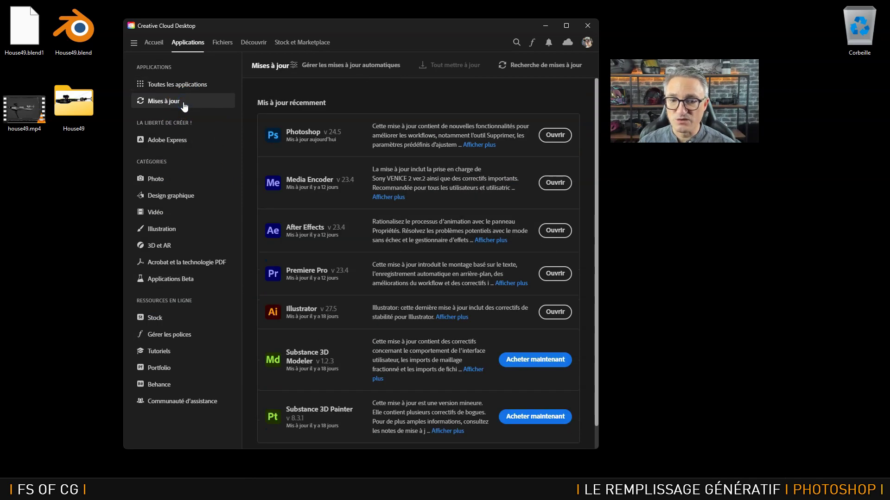
{"action": "left_click", "coordinate": [184, 102]}
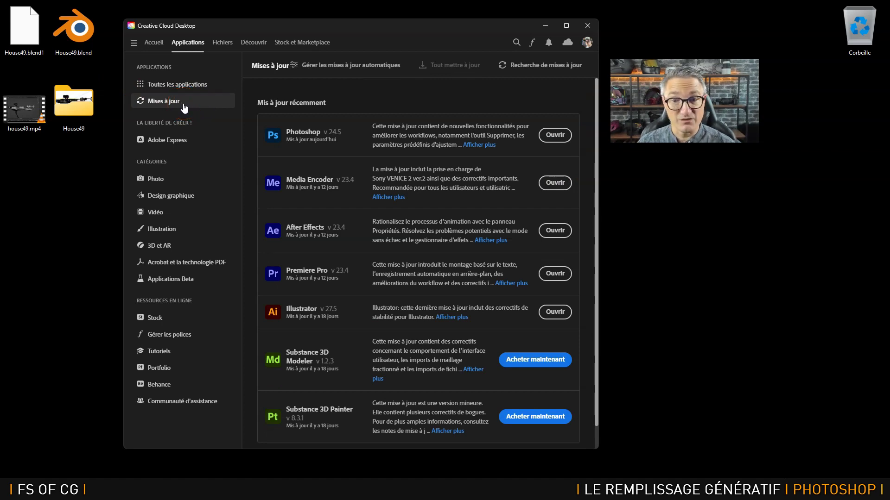
{"action": "left_click", "coordinate": [347, 135]}
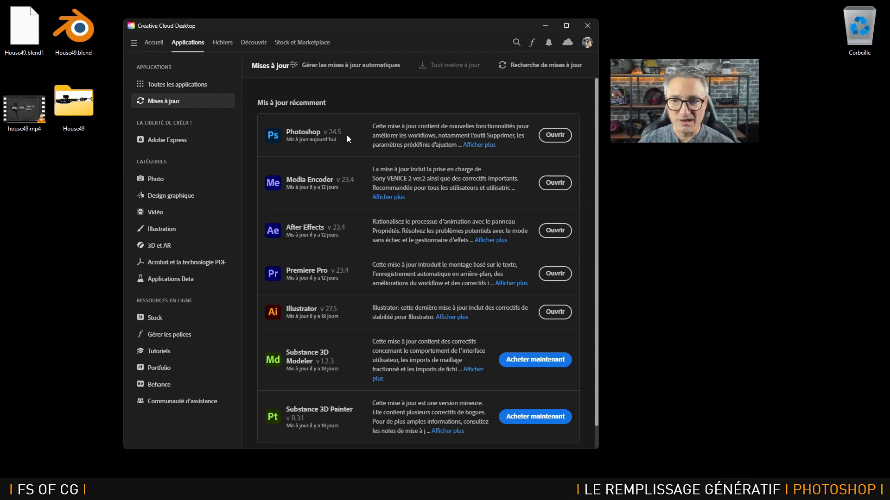
{"action": "left_click", "coordinate": [320, 149]}
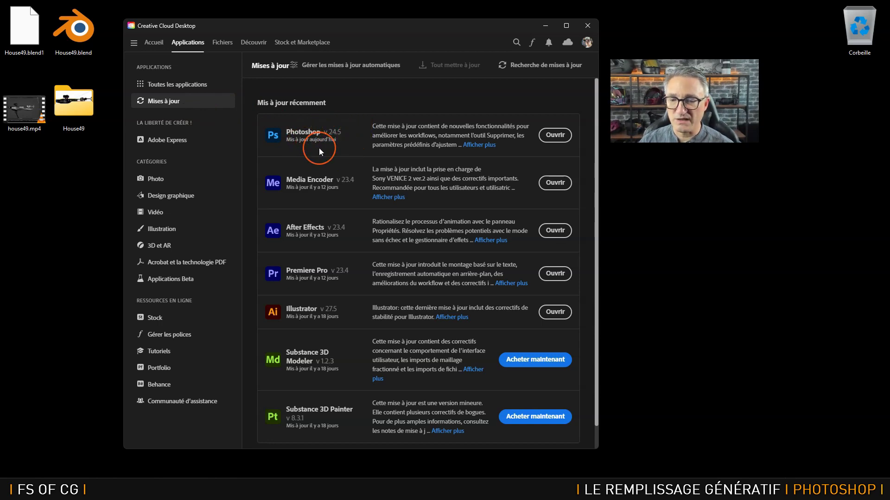
{"action": "left_click", "coordinate": [319, 130]}
{"action": "left_click", "coordinate": [332, 139]}
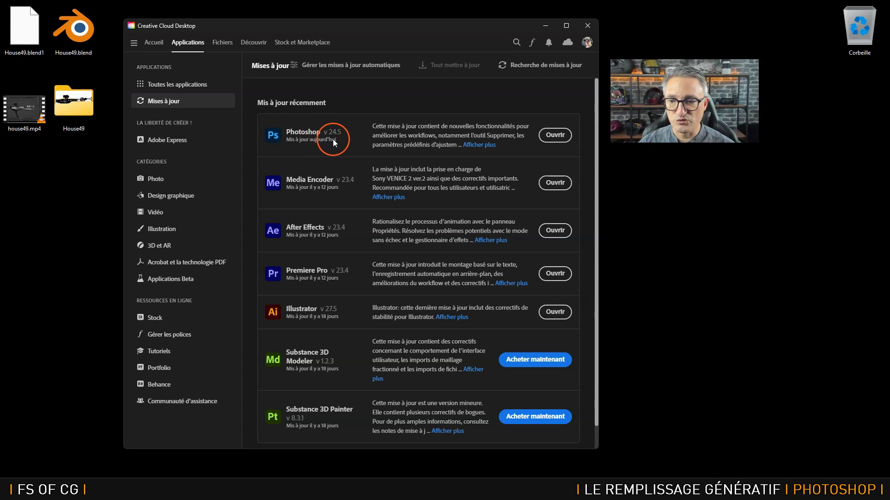
Install Photoshop (Beta) from the Beta applications category
{"action": "left_click", "coordinate": [170, 282]}
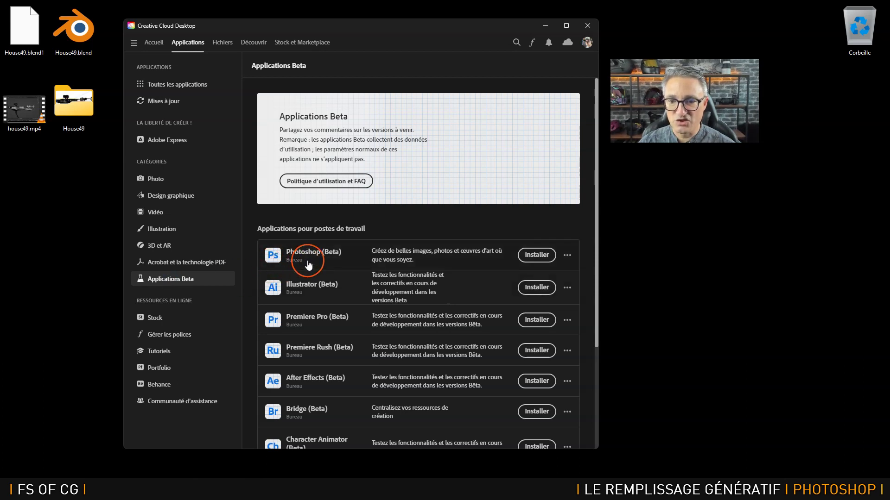
{"action": "left_click", "coordinate": [529, 257]}
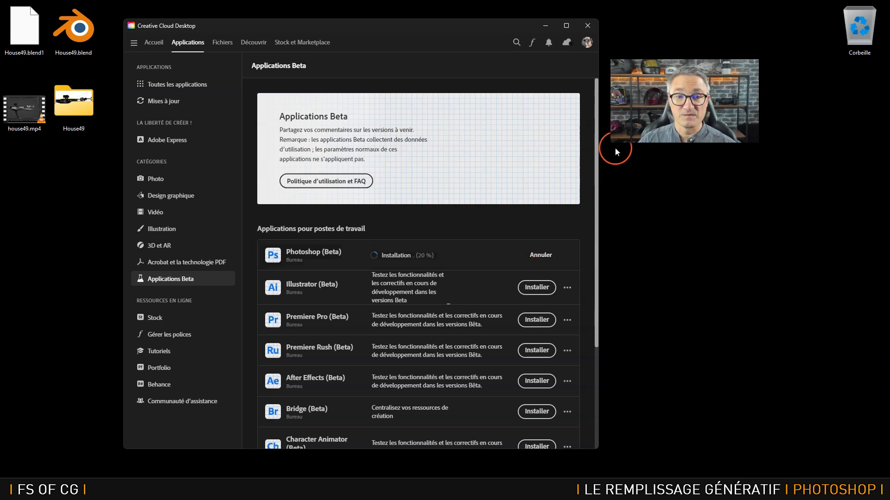
Check the default installation language in Creative Cloud's application preferences and close the preferences
{"action": "left_click", "coordinate": [588, 42]}
{"action": "left_click", "coordinate": [521, 113]}
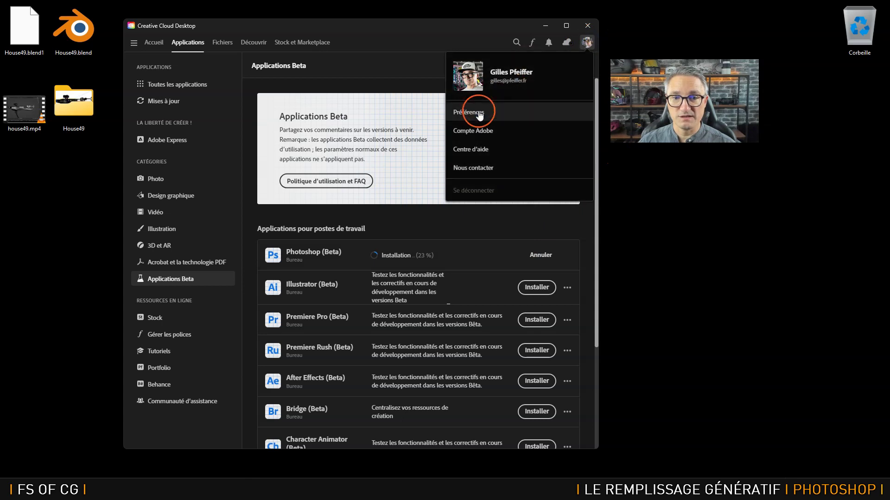
{"action": "left_click", "coordinate": [256, 169]}
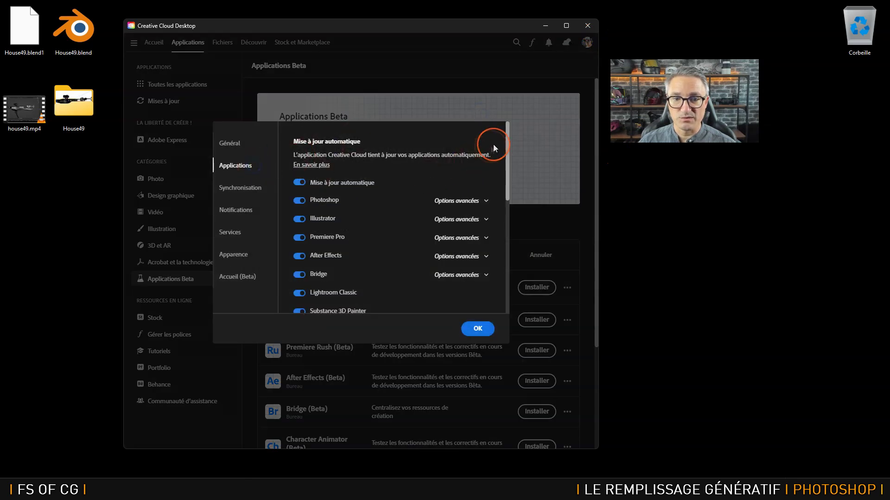
{"action": "left_click_drag", "start_coordinate": [507, 137], "coordinate": [500, 249]}
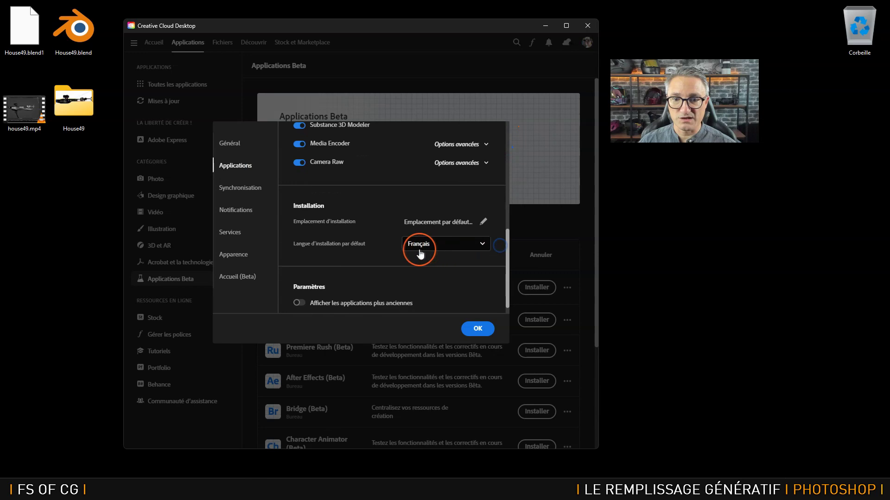
{"action": "left_click", "coordinate": [478, 329]}
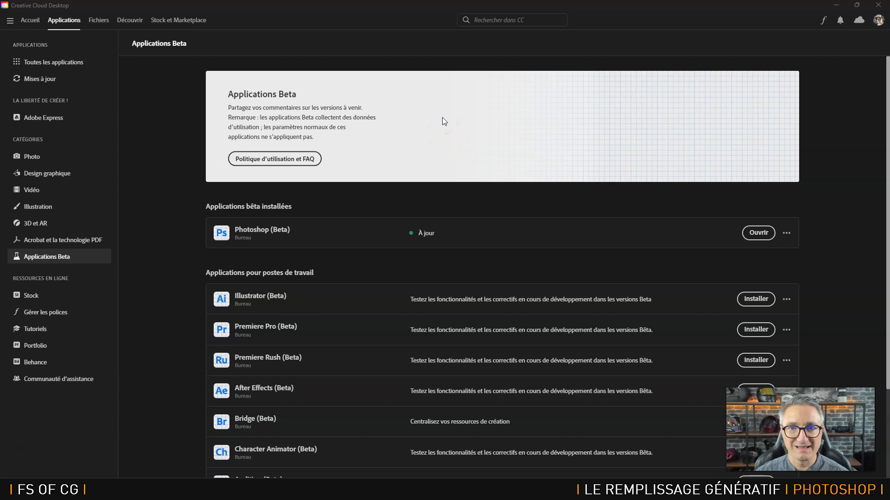
Launch Photoshop (Beta), go through the Nouveautés overview of new features and leave it for the home screen
{"action": "left_click", "coordinate": [759, 233]}
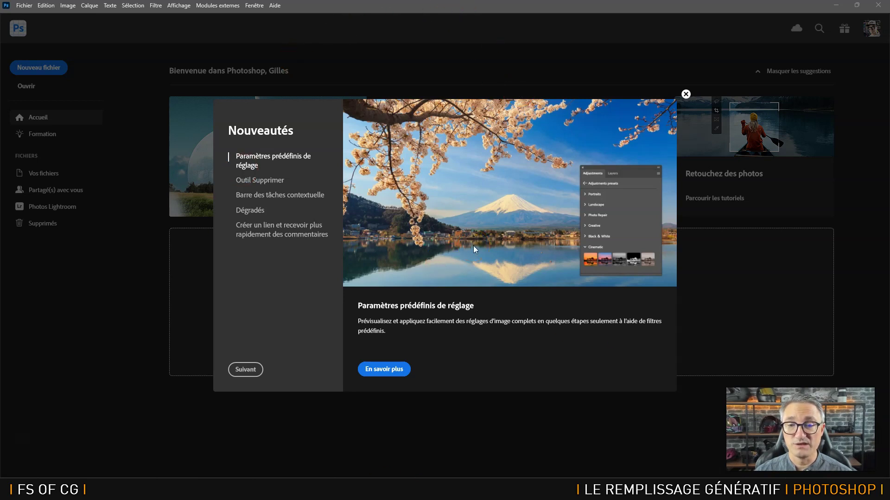
{"action": "left_click", "coordinate": [260, 182]}
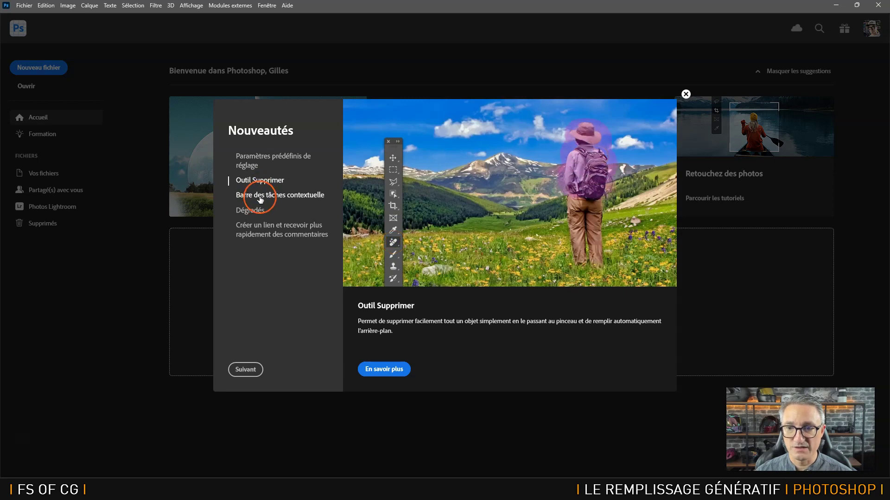
{"action": "left_click", "coordinate": [254, 195]}
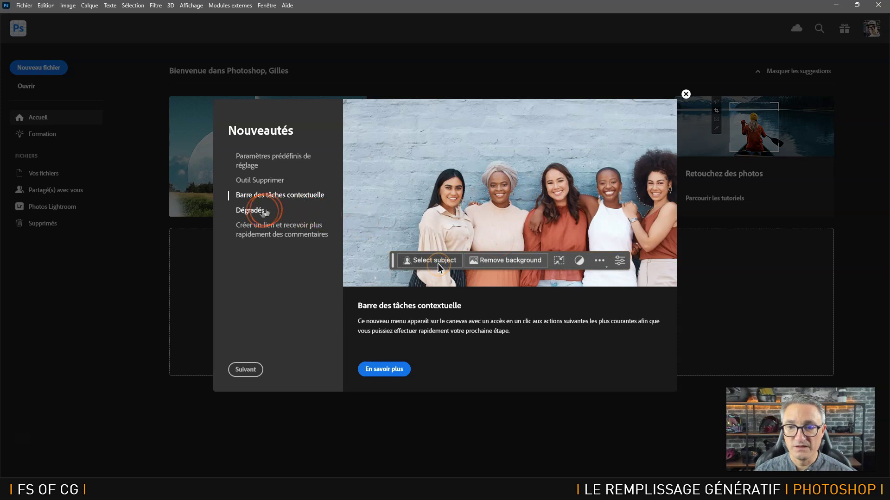
{"action": "left_click", "coordinate": [254, 211]}
{"action": "left_click", "coordinate": [274, 236]}
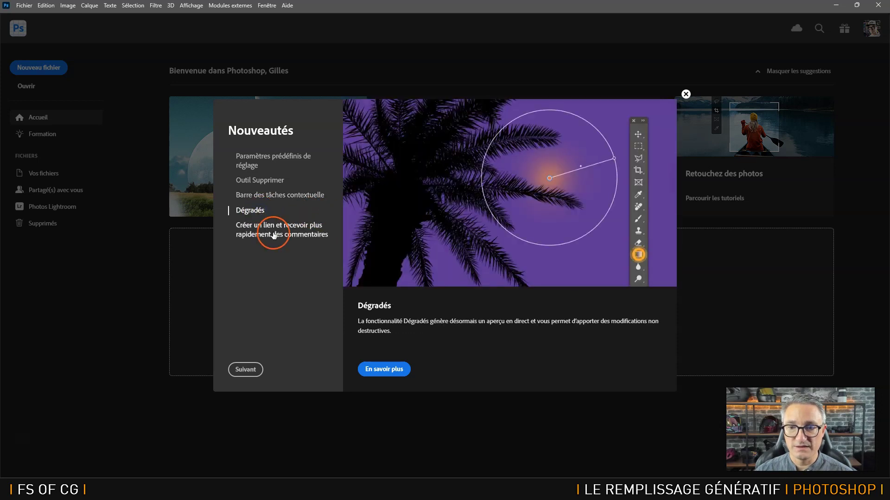
{"action": "left_click", "coordinate": [246, 370]}
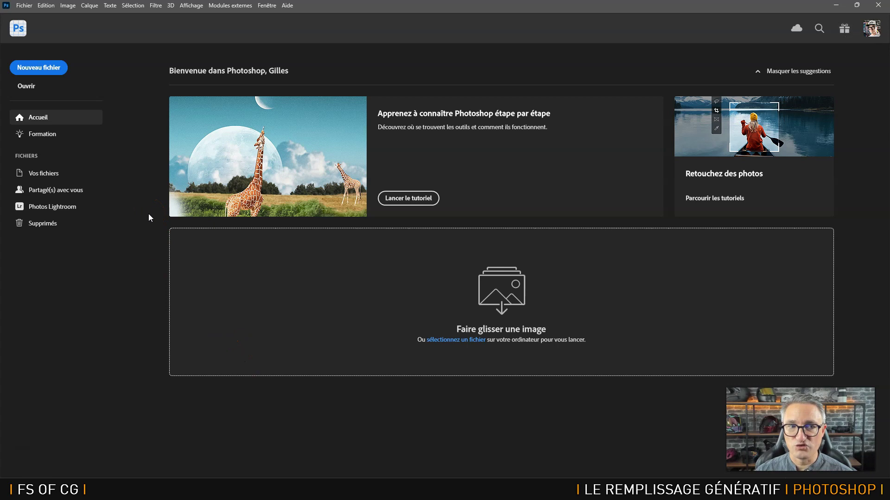
Set the interface colour theme to the darkest option in Photoshop's preferences
{"action": "left_click", "coordinate": [46, 5]}
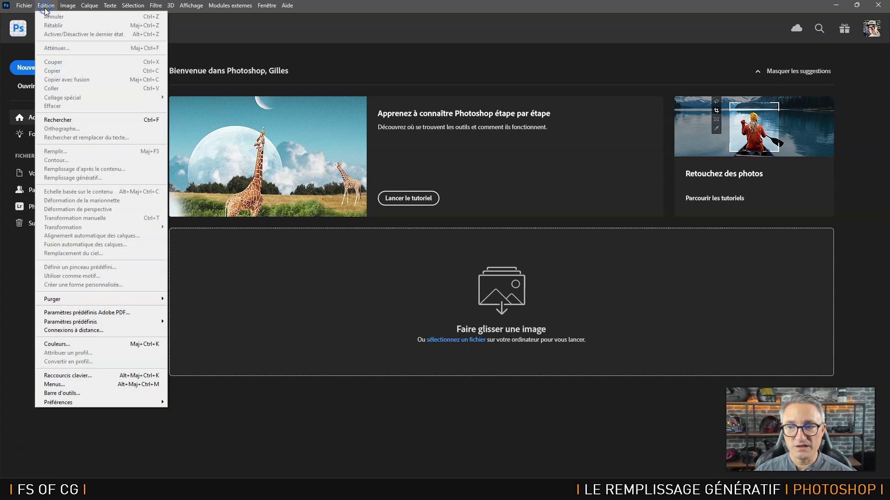
{"action": "mouse_move", "coordinate": [133, 401]}
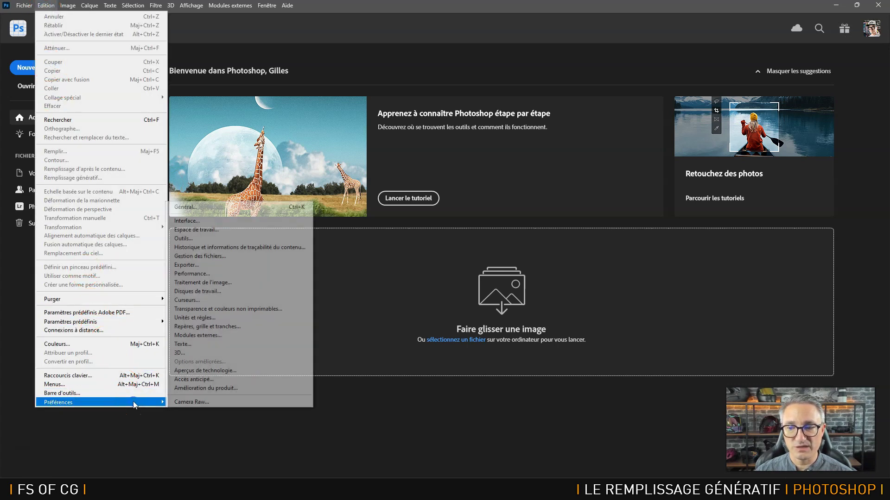
{"action": "left_click", "coordinate": [231, 202]}
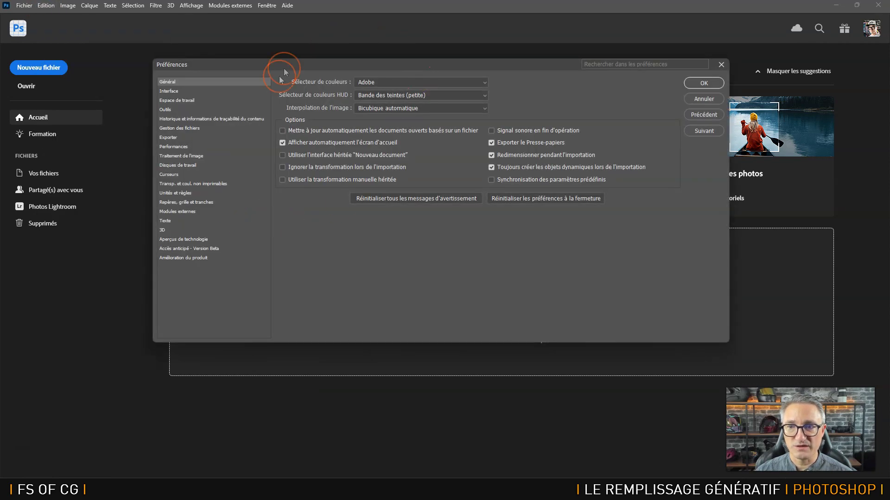
{"action": "left_click", "coordinate": [195, 92]}
{"action": "left_click", "coordinate": [342, 96]}
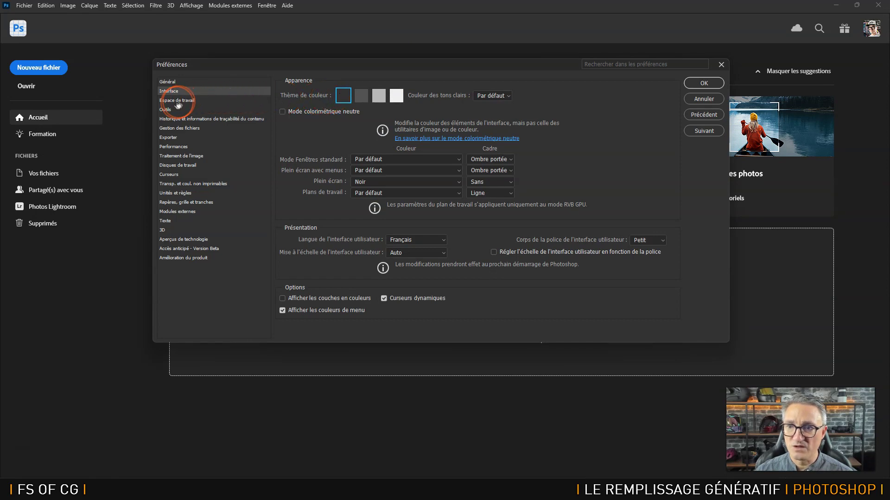
Raise the memory Photoshop may use to 44233 MB (86 %) in the performance preferences
{"action": "left_click", "coordinate": [174, 146]}
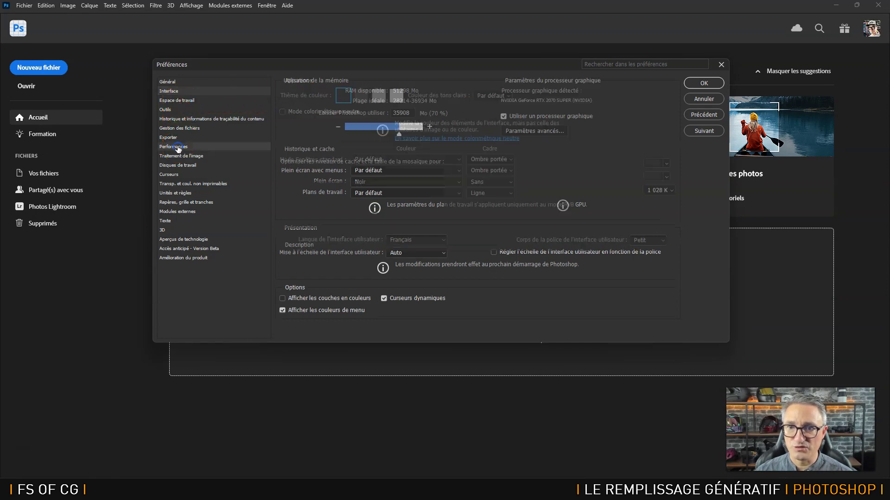
{"action": "left_click_drag", "start_coordinate": [399, 134], "coordinate": [412, 136]}
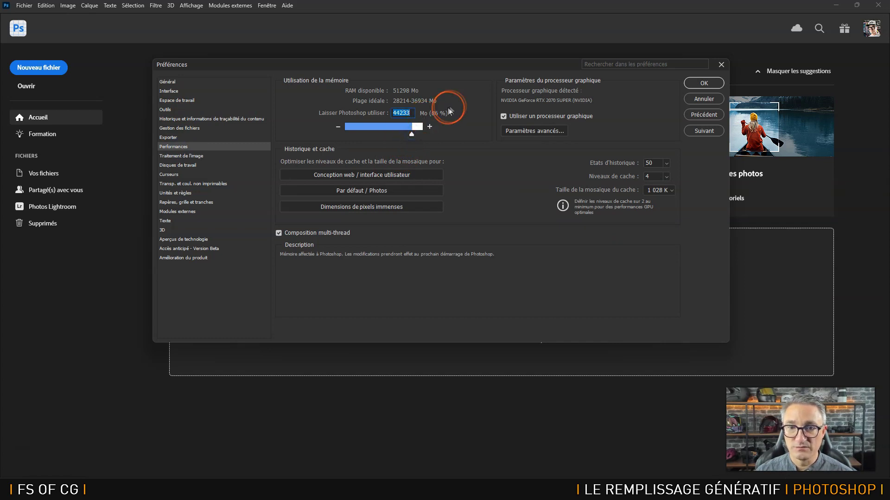
Make F:\ the only active scratch disk instead of C:\ and apply the preferences
{"action": "left_click", "coordinate": [178, 166]}
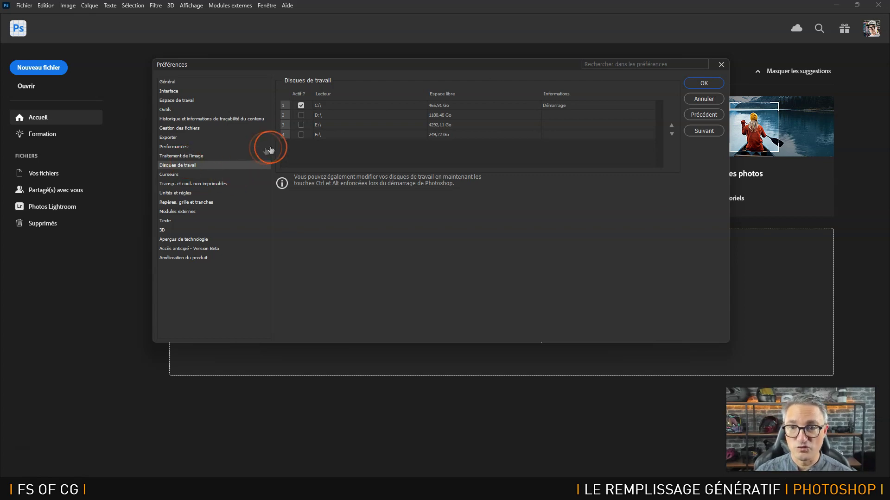
{"action": "left_click", "coordinate": [301, 135]}
{"action": "left_click", "coordinate": [300, 105]}
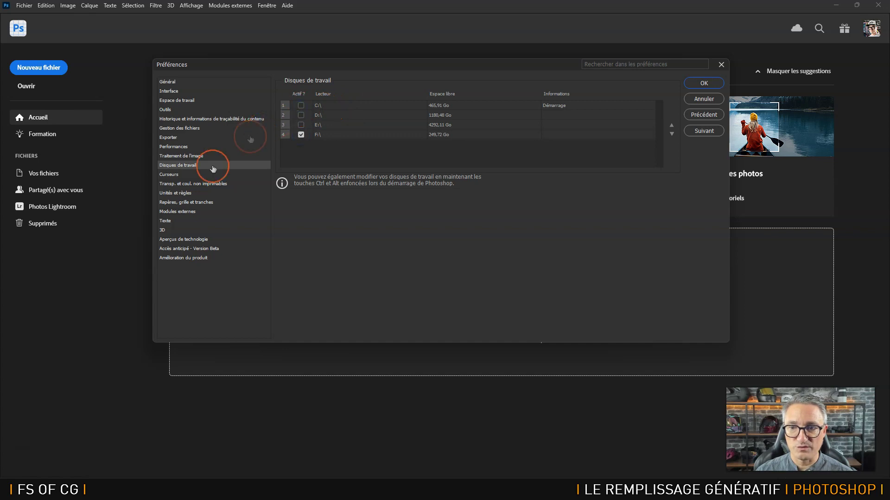
{"action": "left_click", "coordinate": [709, 82]}
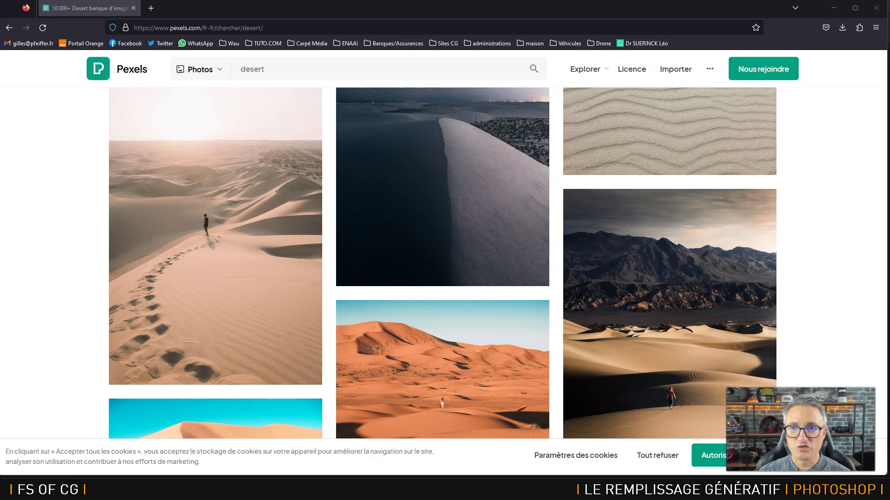
Search the Pexels photo library for desert
{"action": "left_click", "coordinate": [289, 23]}
{"action": "left_click", "coordinate": [65, 203]}
{"action": "left_click", "coordinate": [220, 70]}
{"action": "type", "text": "desert"}
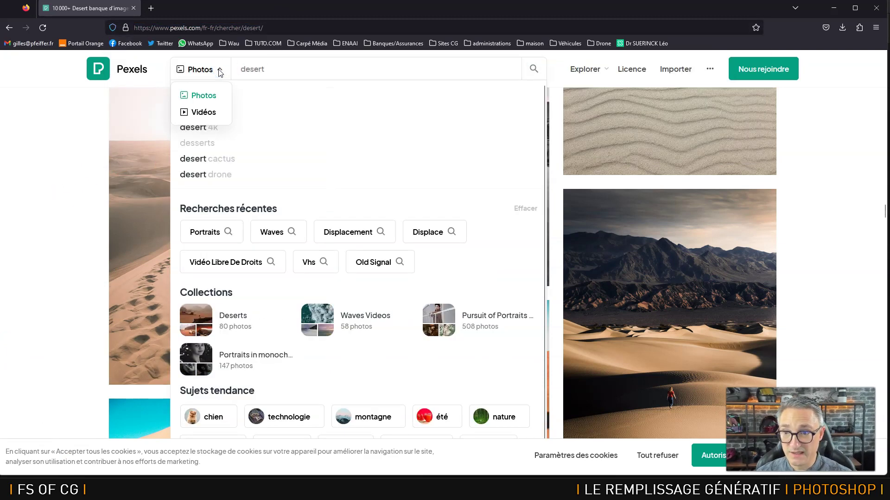
{"action": "left_click", "coordinate": [93, 162]}
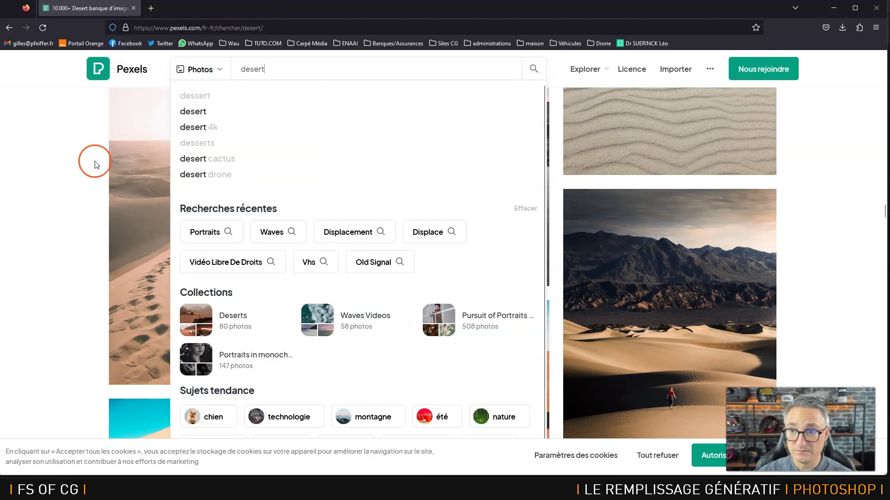
{"action": "left_click", "coordinate": [195, 111]}
Browse the desert results and open the portrait photo of a lone walker leaving footprints on a dune
{"action": "scroll", "coordinate": [411, 213], "scroll_direction": "down", "scroll_amount": 10}
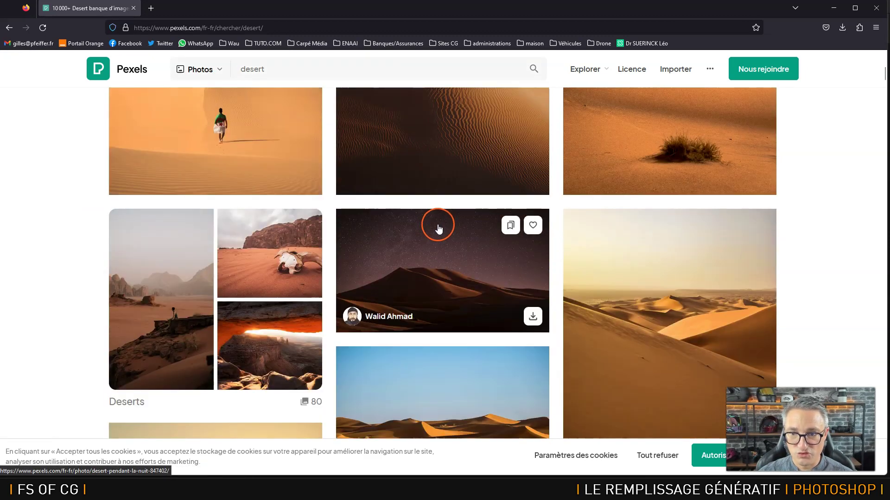
{"action": "scroll", "coordinate": [438, 228], "scroll_direction": "down", "scroll_amount": 15}
{"action": "scroll", "coordinate": [439, 230], "scroll_direction": "down", "scroll_amount": 15}
{"action": "scroll", "coordinate": [438, 230], "scroll_direction": "down", "scroll_amount": 15}
{"action": "scroll", "coordinate": [437, 234], "scroll_direction": "down", "scroll_amount": 15}
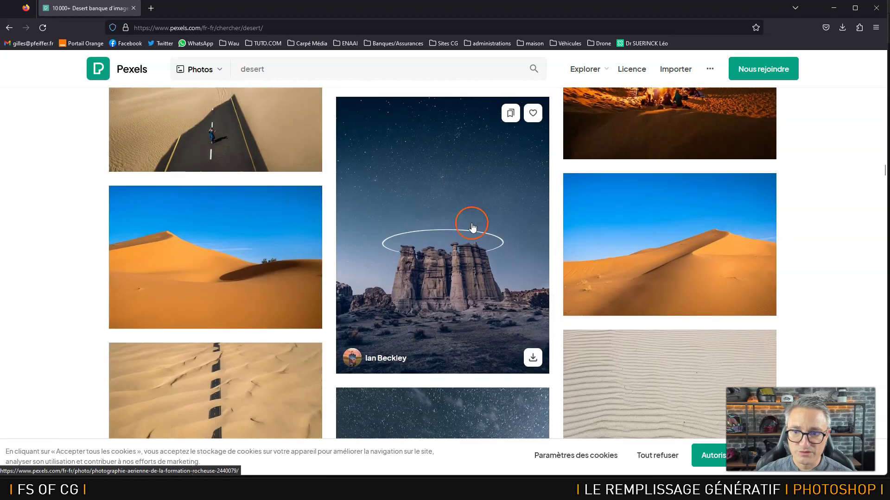
{"action": "scroll", "coordinate": [472, 227], "scroll_direction": "down", "scroll_amount": 10}
{"action": "left_click", "coordinate": [231, 221]}
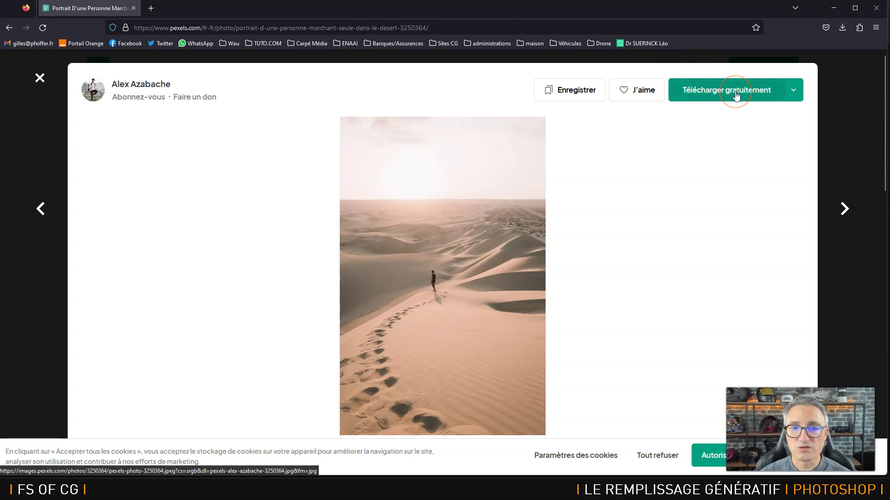
Download the photo of the lone walker in the desert for free
{"action": "left_click", "coordinate": [180, 96]}
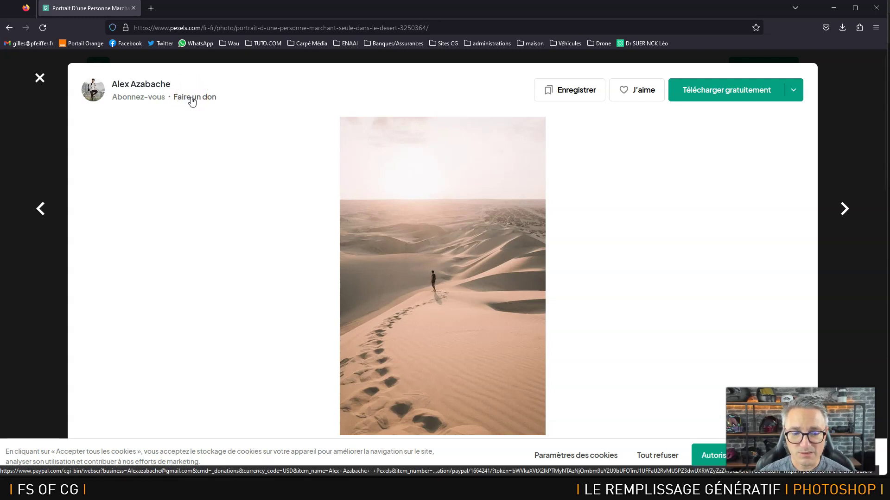
{"action": "left_click", "coordinate": [727, 89]}
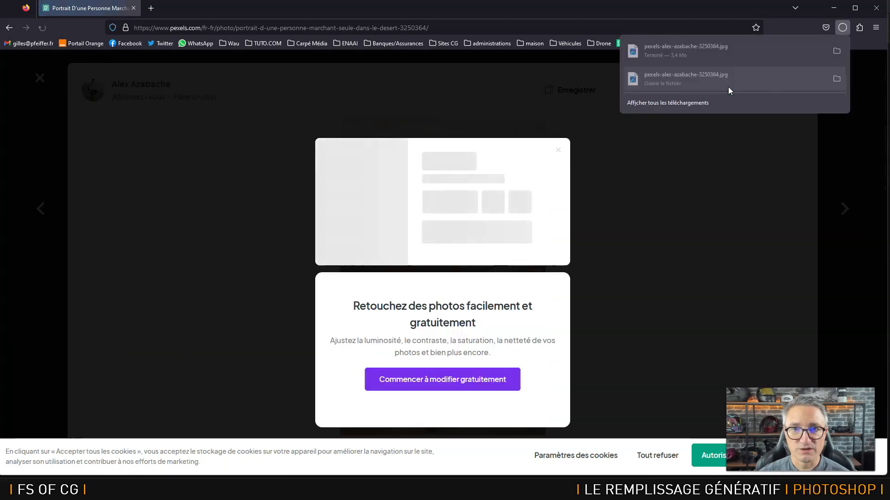
{"action": "left_click", "coordinate": [688, 65]}
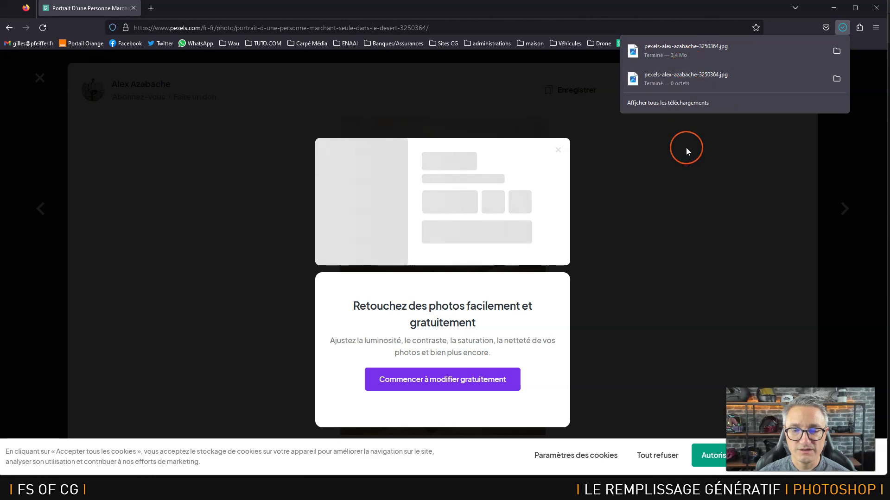
Switch to Photoshop (Beta) and open the desert walker JPG from the FDT folder inside tutos\215-GenerativeFill
{"action": "key", "text": "alt+Tab"}
{"action": "key", "text": "alt+Tab"}
{"action": "left_click", "coordinate": [24, 5]}
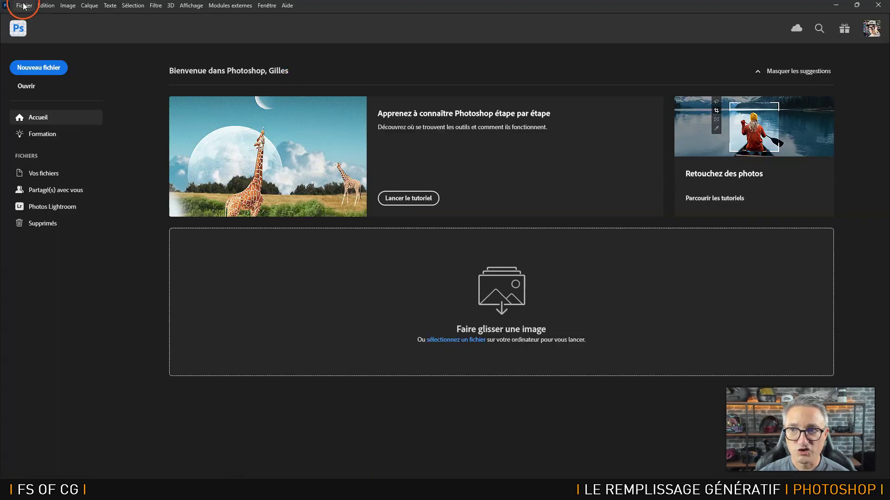
{"action": "left_click", "coordinate": [32, 25]}
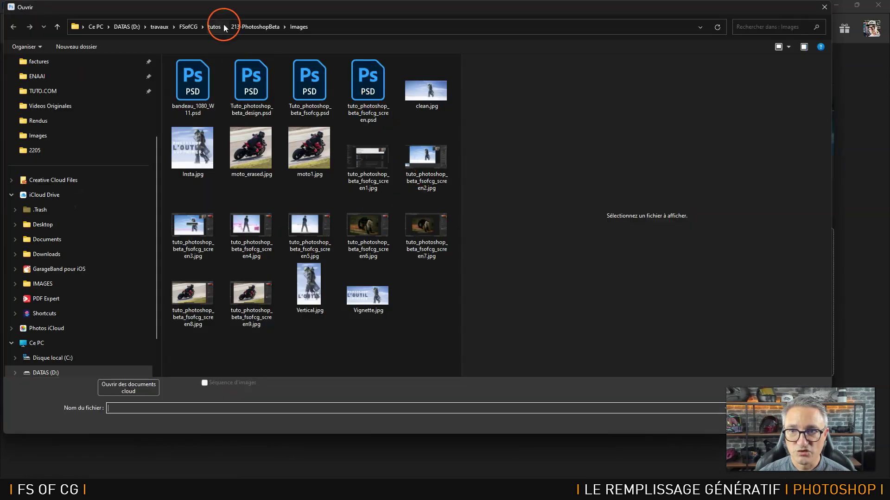
{"action": "left_click", "coordinate": [216, 27]}
{"action": "double_click", "coordinate": [211, 71]}
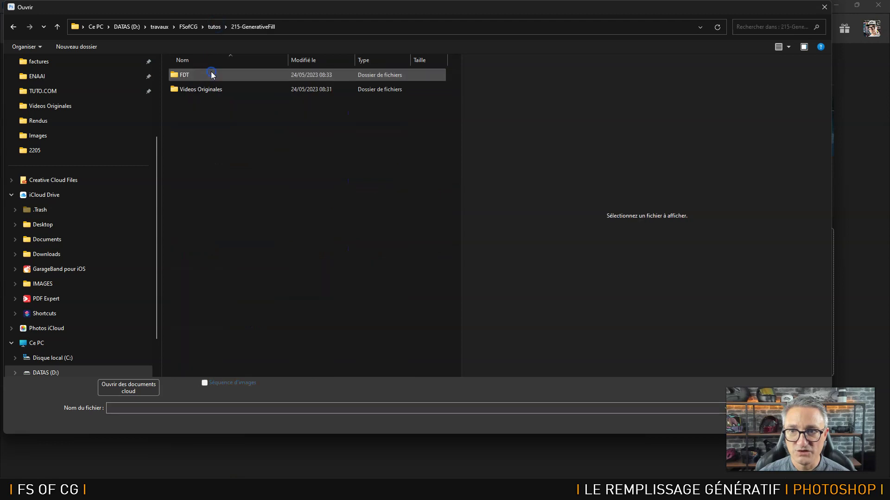
{"action": "double_click", "coordinate": [211, 75]}
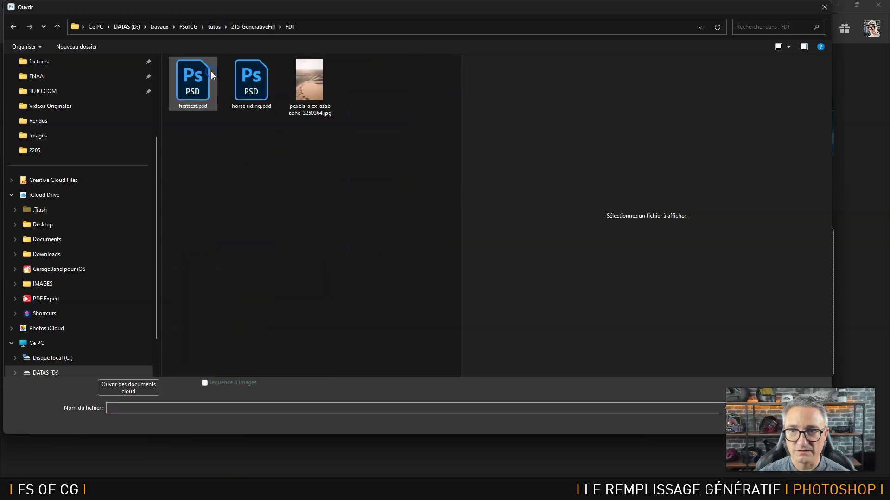
{"action": "left_click", "coordinate": [310, 88]}
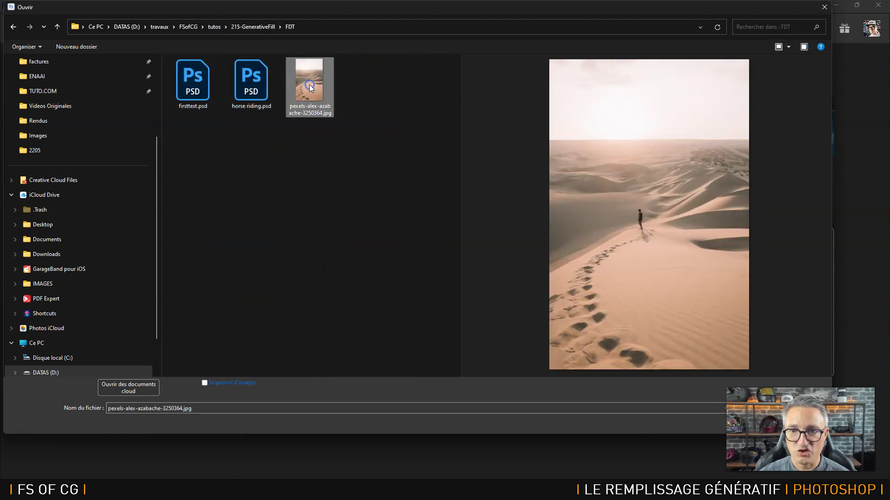
{"action": "double_click", "coordinate": [309, 85]}
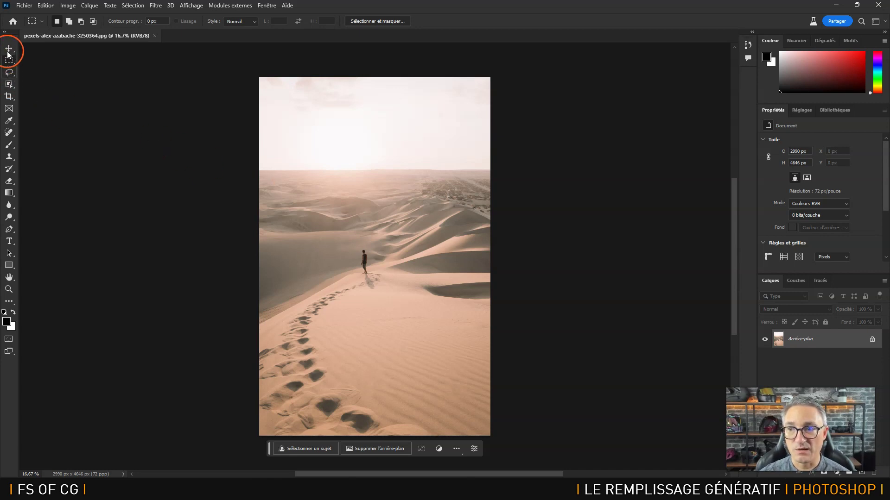
Move the contextual task bar to the photo's right edge near the horizon and pin its position
{"action": "left_click_drag", "start_coordinate": [269, 448], "coordinate": [449, 103]}
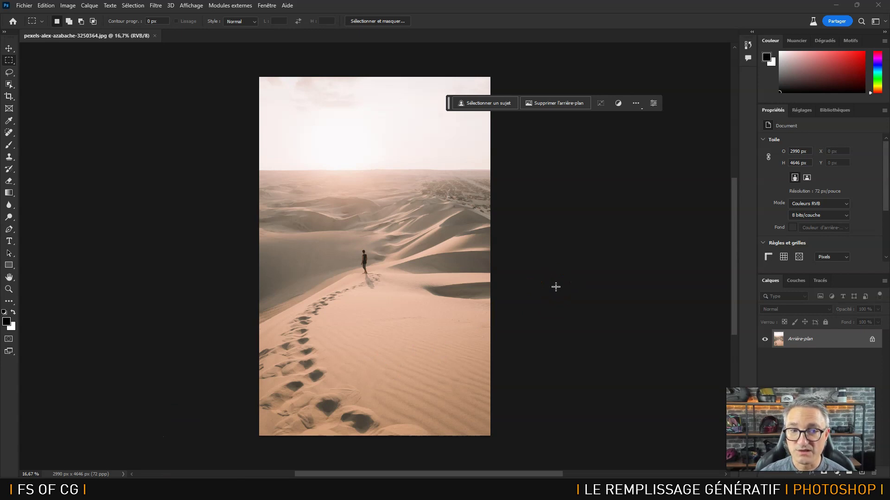
{"action": "left_click", "coordinate": [475, 110]}
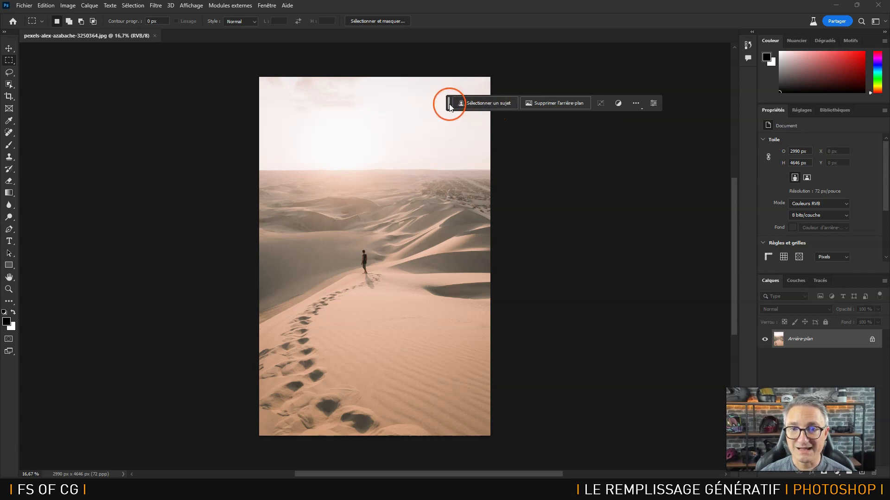
{"action": "left_click_drag", "start_coordinate": [448, 103], "coordinate": [447, 181]}
{"action": "left_click", "coordinate": [639, 194]}
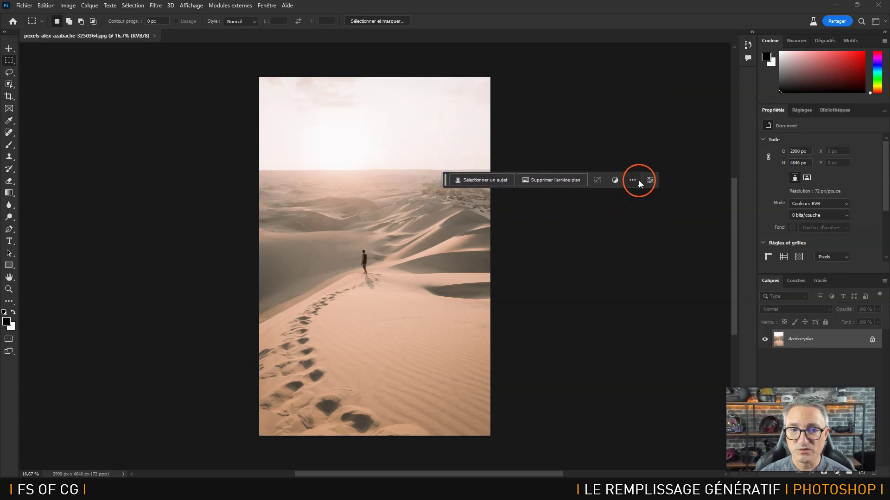
{"action": "left_click", "coordinate": [636, 179]}
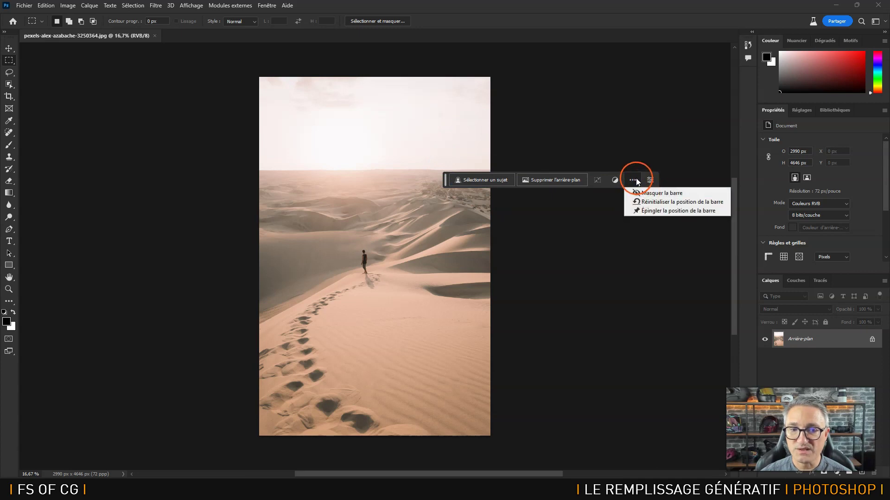
{"action": "left_click", "coordinate": [666, 212]}
{"action": "left_click", "coordinate": [681, 212]}
{"action": "left_click", "coordinate": [387, 244]}
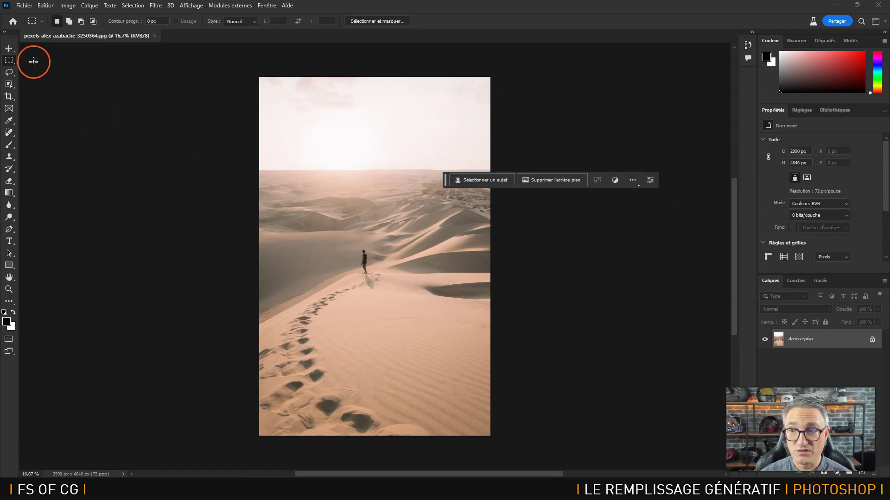
Erase the walking person and their shadow from the dune with the Remove tool at brush size 125
{"action": "left_click", "coordinate": [9, 134]}
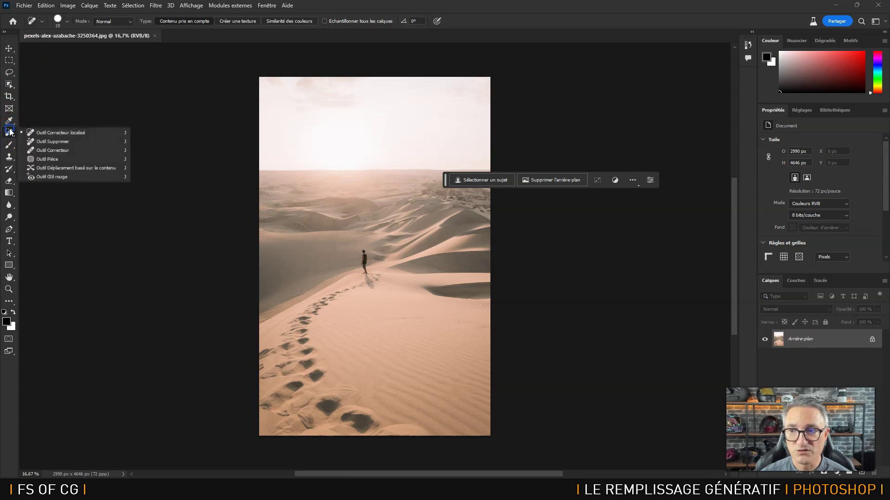
{"action": "left_click", "coordinate": [64, 141]}
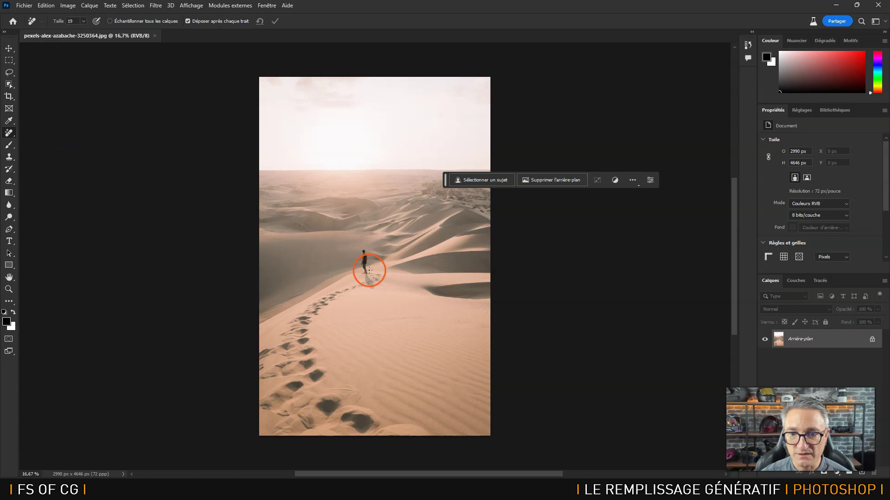
{"action": "scroll", "coordinate": [368, 269], "scroll_direction": "up", "scroll_amount": 3}
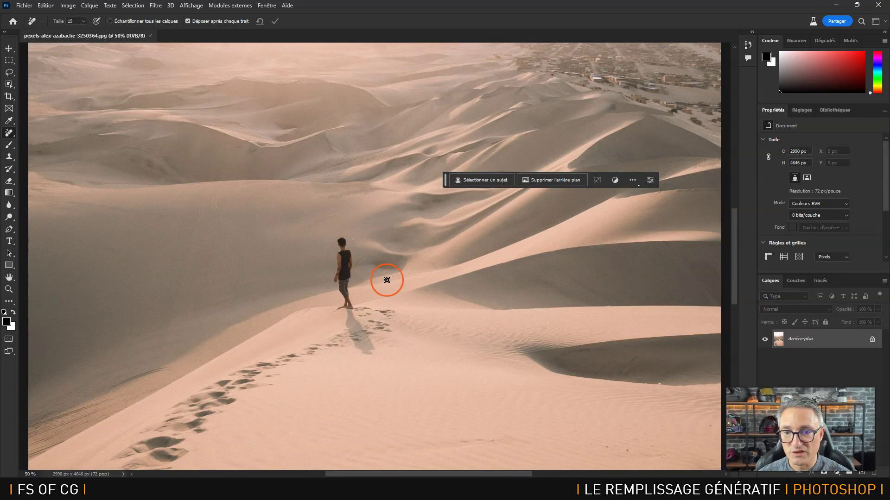
{"action": "right_click", "coordinate": [343, 281], "text": "alt"}
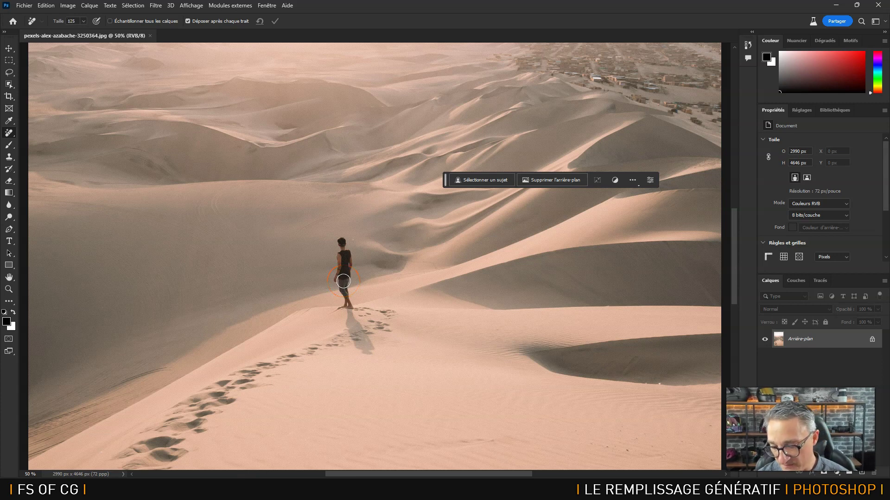
{"action": "mouse_move", "coordinate": [353, 260]}
{"action": "left_mouse_down"}
{"action": "mouse_move", "coordinate": [341, 242]}
{"action": "mouse_move", "coordinate": [350, 296]}
{"action": "mouse_move", "coordinate": [342, 300]}
{"action": "mouse_move", "coordinate": [345, 285]}
{"action": "mouse_move", "coordinate": [349, 326]}
{"action": "mouse_move", "coordinate": [375, 357]}
{"action": "left_mouse_up"}
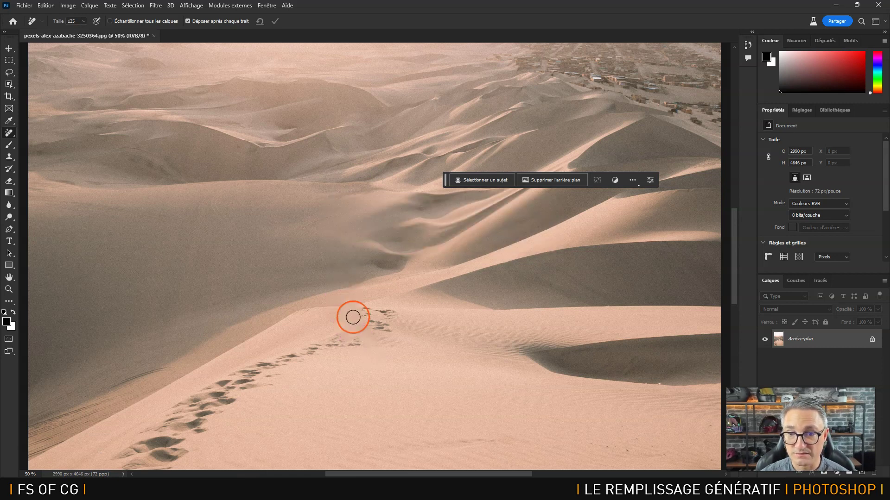
Erase the trail of footprints from the dune crest down the slope with the Remove tool
{"action": "mouse_move", "coordinate": [377, 324]}
{"action": "left_mouse_down"}
{"action": "mouse_move", "coordinate": [371, 313]}
{"action": "mouse_move", "coordinate": [384, 323]}
{"action": "mouse_move", "coordinate": [332, 353]}
{"action": "mouse_move", "coordinate": [216, 397]}
{"action": "left_mouse_up"}
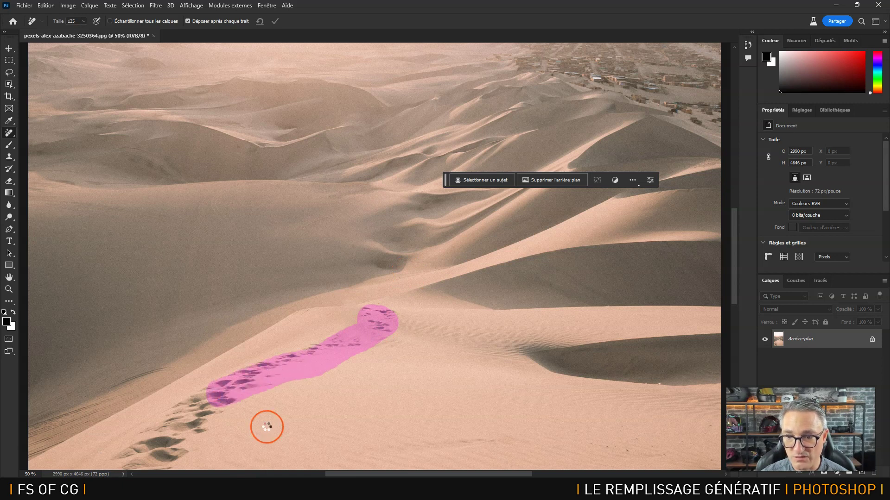
{"action": "left_click_drag", "start_coordinate": [304, 361], "coordinate": [336, 351]}
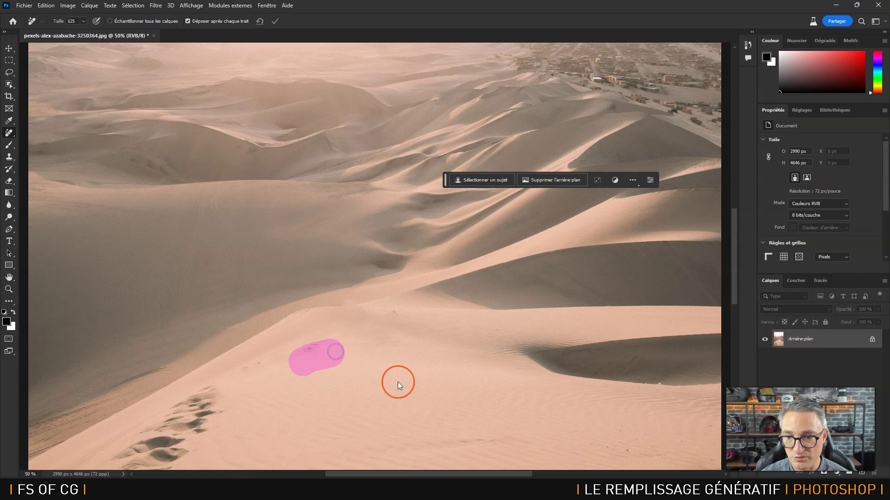
{"action": "key", "text": "space"}
{"action": "left_click_drag", "start_coordinate": [356, 391], "coordinate": [413, 252]}
{"action": "mouse_move", "coordinate": [342, 151]}
{"action": "left_mouse_down"}
{"action": "mouse_move", "coordinate": [259, 202]}
{"action": "mouse_move", "coordinate": [245, 228]}
{"action": "mouse_move", "coordinate": [312, 201]}
{"action": "mouse_move", "coordinate": [347, 167]}
{"action": "mouse_move", "coordinate": [276, 226]}
{"action": "mouse_move", "coordinate": [329, 329]}
{"action": "mouse_move", "coordinate": [289, 257]}
{"action": "mouse_move", "coordinate": [167, 302]}
{"action": "mouse_move", "coordinate": [248, 284]}
{"action": "mouse_move", "coordinate": [189, 312]}
{"action": "mouse_move", "coordinate": [164, 337]}
{"action": "mouse_move", "coordinate": [285, 278]}
{"action": "mouse_move", "coordinate": [303, 298]}
{"action": "mouse_move", "coordinate": [200, 316]}
{"action": "mouse_move", "coordinate": [167, 359]}
{"action": "mouse_move", "coordinate": [303, 316]}
{"action": "mouse_move", "coordinate": [202, 385]}
{"action": "mouse_move", "coordinate": [334, 344]}
{"action": "mouse_move", "coordinate": [256, 355]}
{"action": "mouse_move", "coordinate": [314, 327]}
{"action": "mouse_move", "coordinate": [366, 328]}
{"action": "mouse_move", "coordinate": [257, 328]}
{"action": "mouse_move", "coordinate": [181, 421]}
{"action": "mouse_move", "coordinate": [160, 466]}
{"action": "mouse_move", "coordinate": [327, 365]}
{"action": "mouse_move", "coordinate": [213, 448]}
{"action": "mouse_move", "coordinate": [201, 422]}
{"action": "mouse_move", "coordinate": [287, 387]}
{"action": "mouse_move", "coordinate": [354, 345]}
{"action": "mouse_move", "coordinate": [344, 381]}
{"action": "mouse_move", "coordinate": [255, 459]}
{"action": "mouse_move", "coordinate": [373, 433]}
{"action": "mouse_move", "coordinate": [442, 432]}
{"action": "mouse_move", "coordinate": [492, 463]}
{"action": "mouse_move", "coordinate": [446, 423]}
{"action": "mouse_move", "coordinate": [372, 397]}
{"action": "mouse_move", "coordinate": [450, 404]}
{"action": "mouse_move", "coordinate": [475, 452]}
{"action": "mouse_move", "coordinate": [249, 470]}
{"action": "left_mouse_up"}
{"action": "mouse_move", "coordinate": [321, 445]}
{"action": "left_mouse_down"}
{"action": "mouse_move", "coordinate": [410, 431]}
{"action": "mouse_move", "coordinate": [410, 419]}
{"action": "mouse_move", "coordinate": [328, 402]}
{"action": "mouse_move", "coordinate": [330, 411]}
{"action": "mouse_move", "coordinate": [274, 290]}
{"action": "mouse_move", "coordinate": [236, 240]}
{"action": "mouse_move", "coordinate": [243, 258]}
{"action": "mouse_move", "coordinate": [266, 230]}
{"action": "mouse_move", "coordinate": [359, 308]}
{"action": "mouse_move", "coordinate": [357, 328]}
{"action": "mouse_move", "coordinate": [328, 326]}
{"action": "left_mouse_up"}
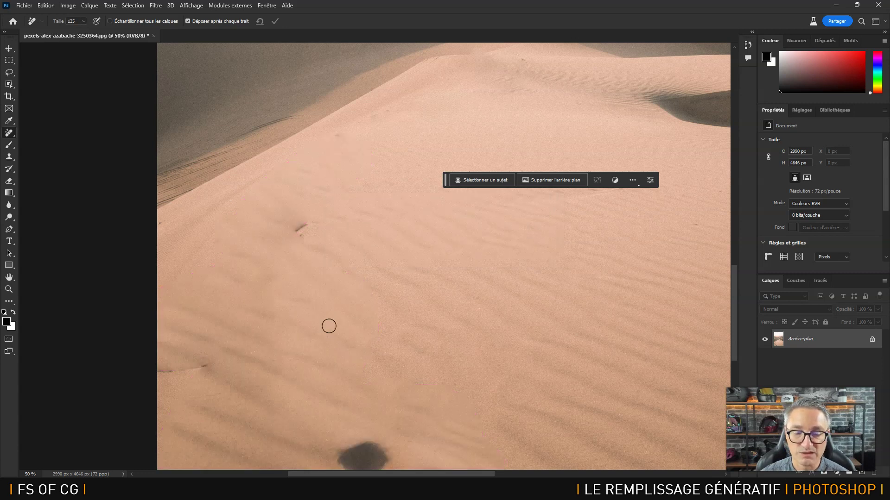
Paint out the remaining dark hollow and small leftover marks on the lower dune slope with the Remove tool
{"action": "mouse_move", "coordinate": [396, 433]}
{"action": "left_mouse_down"}
{"action": "mouse_move", "coordinate": [354, 446]}
{"action": "mouse_move", "coordinate": [422, 486]}
{"action": "mouse_move", "coordinate": [367, 462]}
{"action": "mouse_move", "coordinate": [372, 448]}
{"action": "mouse_move", "coordinate": [341, 449]}
{"action": "left_mouse_up"}
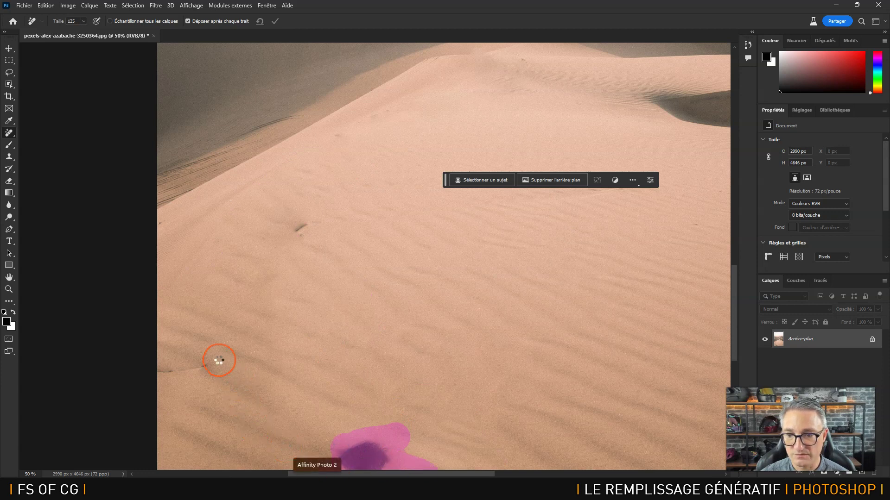
{"action": "left_click_drag", "start_coordinate": [218, 359], "coordinate": [132, 372]}
{"action": "left_click_drag", "start_coordinate": [297, 237], "coordinate": [314, 222]}
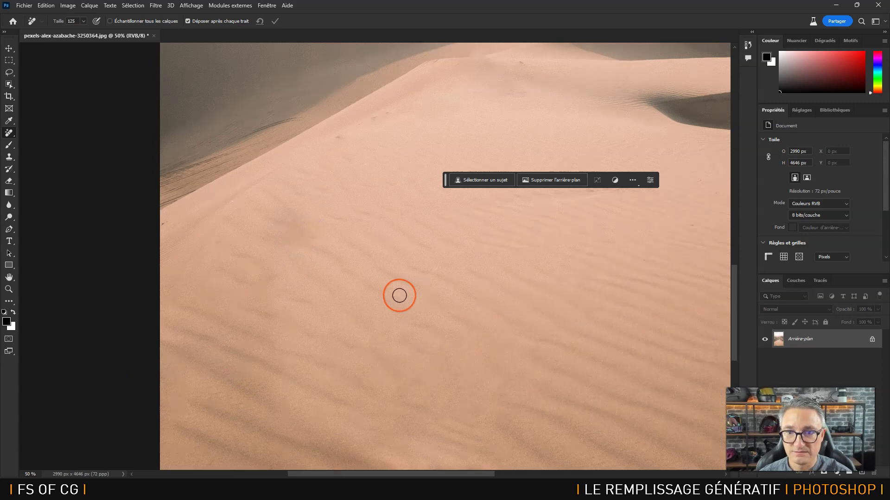
Enlarge the Remove brush to 300 and erase the last footprints along the photo's lower edge
{"action": "key", "text": "ctrl+minus"}
{"action": "key", "text": "ctrl+minus"}
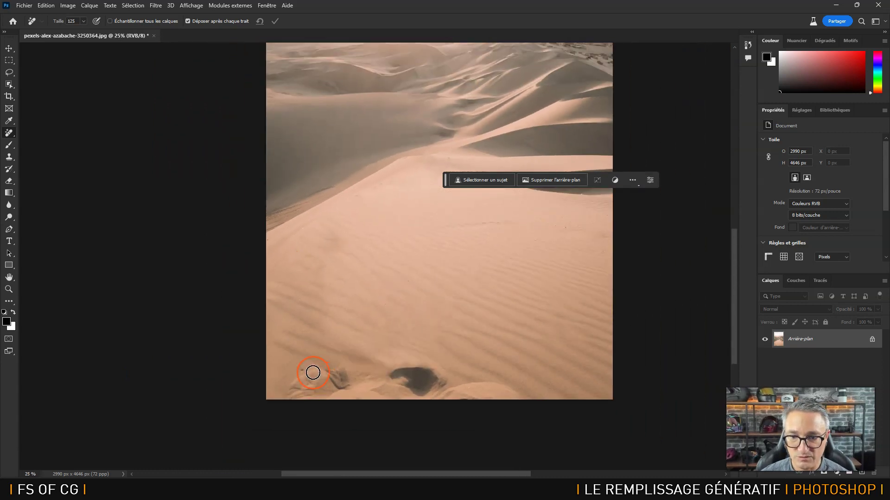
{"action": "key", "text": "bracketright"}
{"action": "mouse_move", "coordinate": [318, 367]}
{"action": "left_mouse_down"}
{"action": "mouse_move", "coordinate": [302, 376]}
{"action": "mouse_move", "coordinate": [405, 377]}
{"action": "mouse_move", "coordinate": [513, 395]}
{"action": "mouse_move", "coordinate": [450, 402]}
{"action": "mouse_move", "coordinate": [297, 395]}
{"action": "left_mouse_up"}
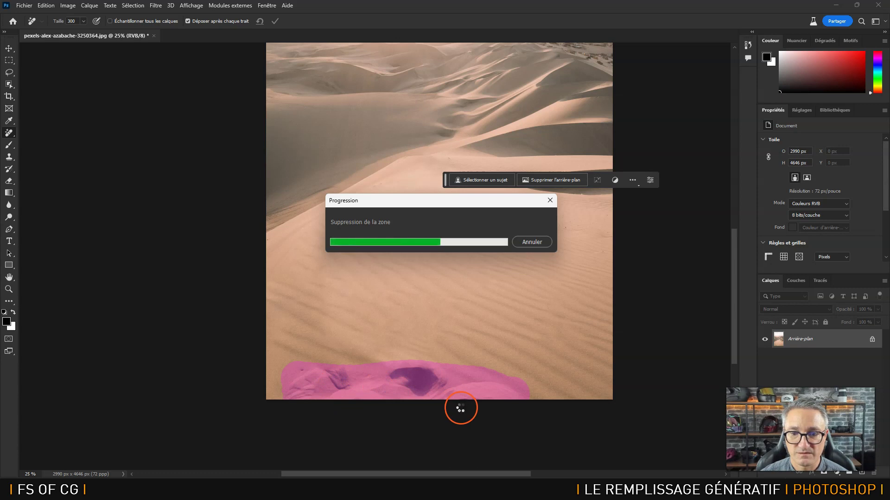
{"action": "left_click_drag", "start_coordinate": [453, 357], "coordinate": [418, 397]}
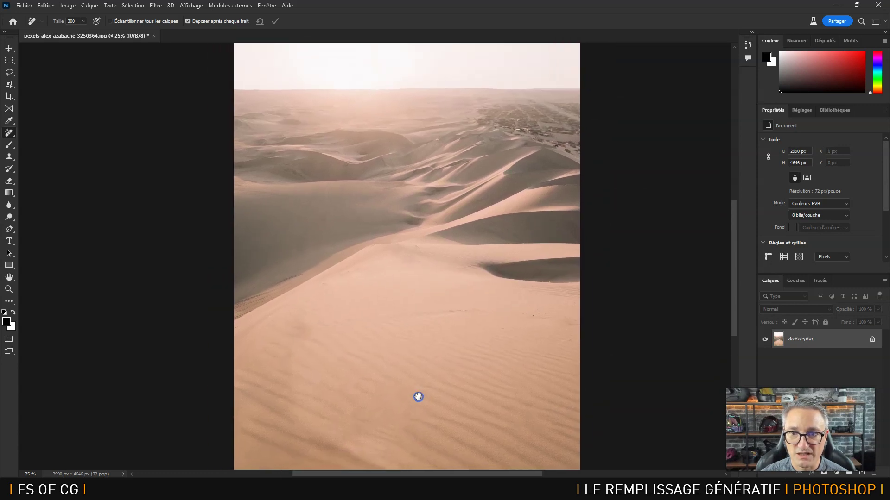
Unlock the Arrière-plan layer to turn it into a regular layer
{"action": "key", "text": "ctrl+minus"}
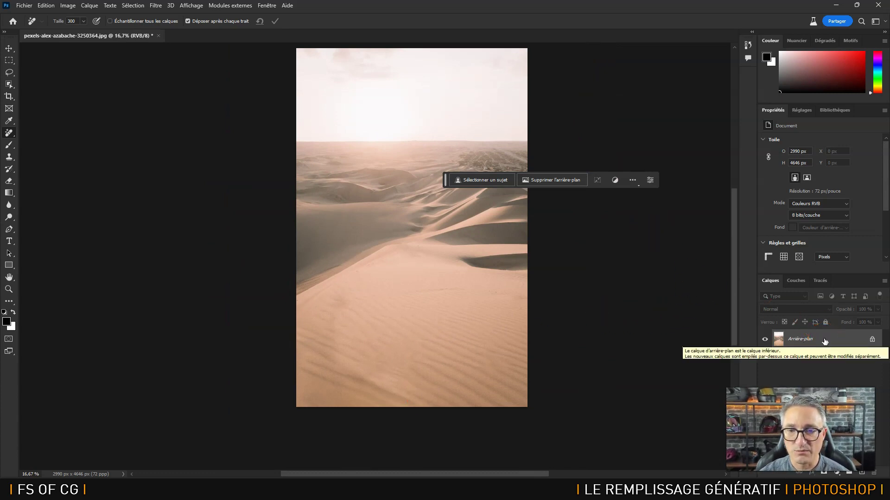
{"action": "left_click", "coordinate": [872, 340]}
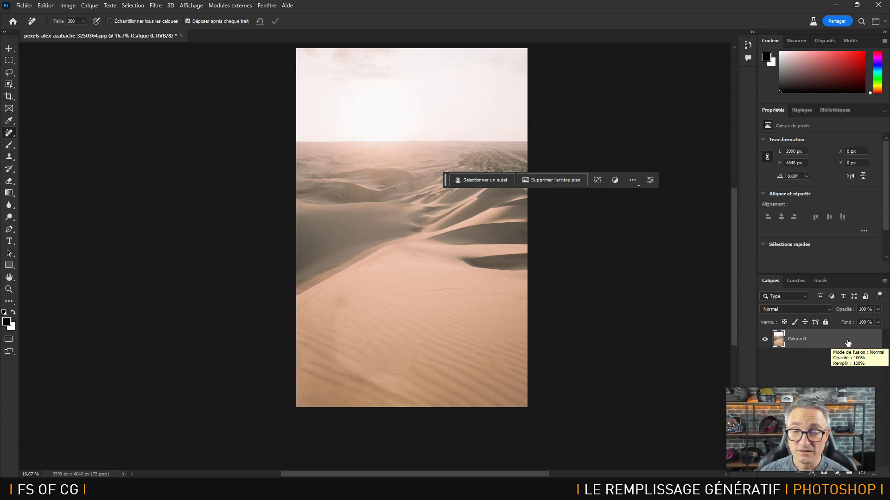
{"action": "left_click", "coordinate": [823, 350]}
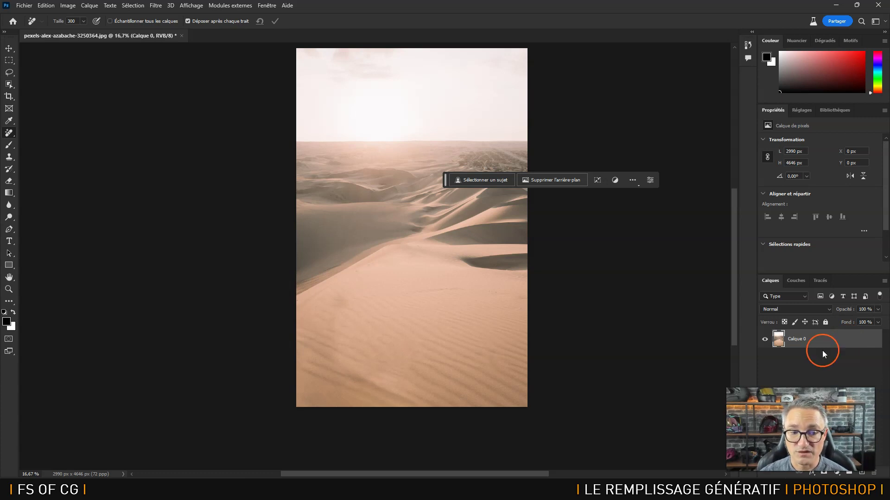
Draw a freehand Lasso selection about 1858 px wide and 745 px high on the sunlit dune slope below the crest
{"action": "left_click_drag", "start_coordinate": [417, 232], "coordinate": [397, 261]}
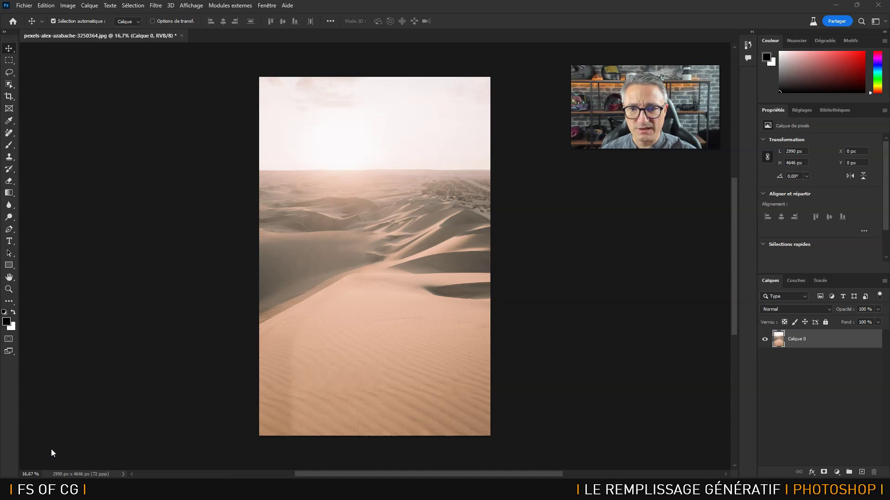
{"action": "left_click", "coordinate": [9, 48]}
{"action": "left_click", "coordinate": [227, 250]}
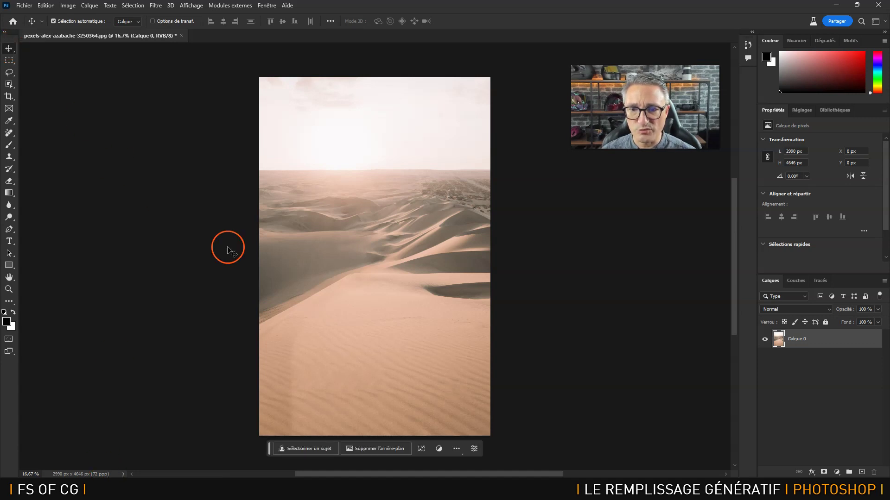
{"action": "key", "text": "ctrl+plus"}
{"action": "key", "text": "ctrl+plus"}
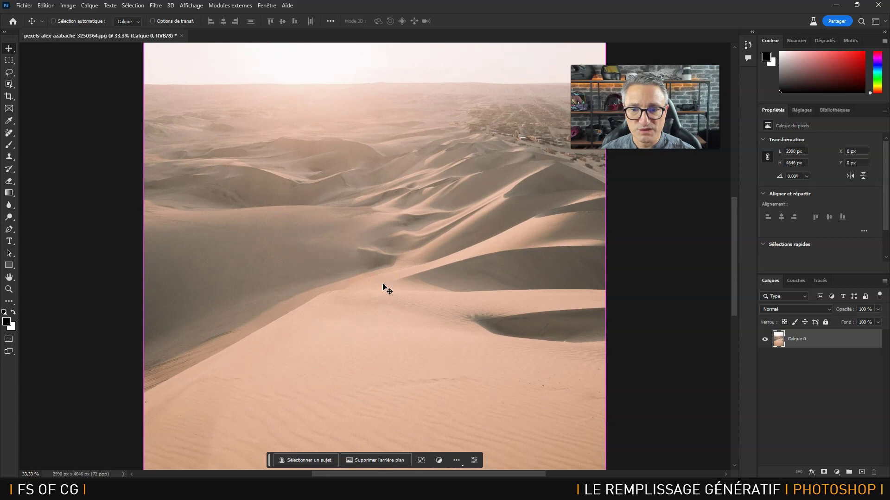
{"action": "left_click", "coordinate": [359, 306]}
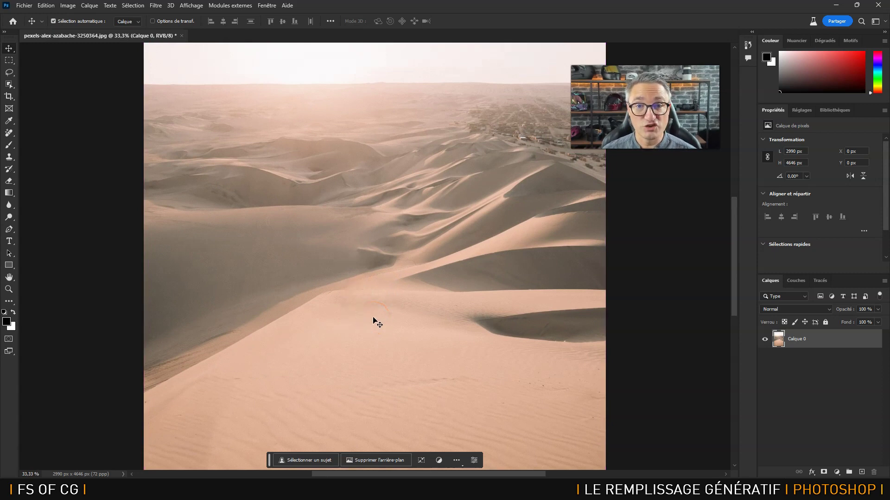
{"action": "left_click", "coordinate": [9, 73]}
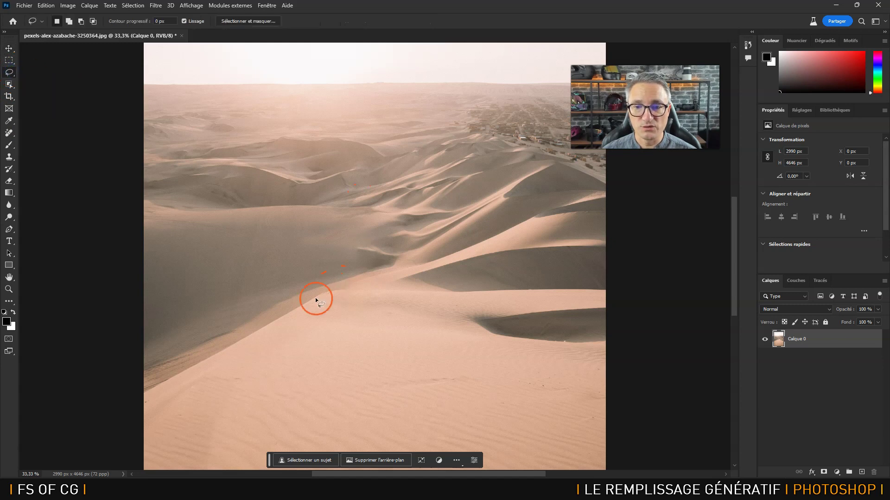
{"action": "mouse_move", "coordinate": [271, 329]}
{"action": "left_mouse_down"}
{"action": "mouse_move", "coordinate": [364, 285]}
{"action": "mouse_move", "coordinate": [404, 280]}
{"action": "mouse_move", "coordinate": [439, 300]}
{"action": "left_mouse_up"}
{"action": "mouse_move", "coordinate": [498, 335]}
{"action": "left_mouse_down"}
{"action": "mouse_move", "coordinate": [541, 363]}
{"action": "mouse_move", "coordinate": [427, 371]}
{"action": "mouse_move", "coordinate": [326, 394]}
{"action": "left_mouse_up"}
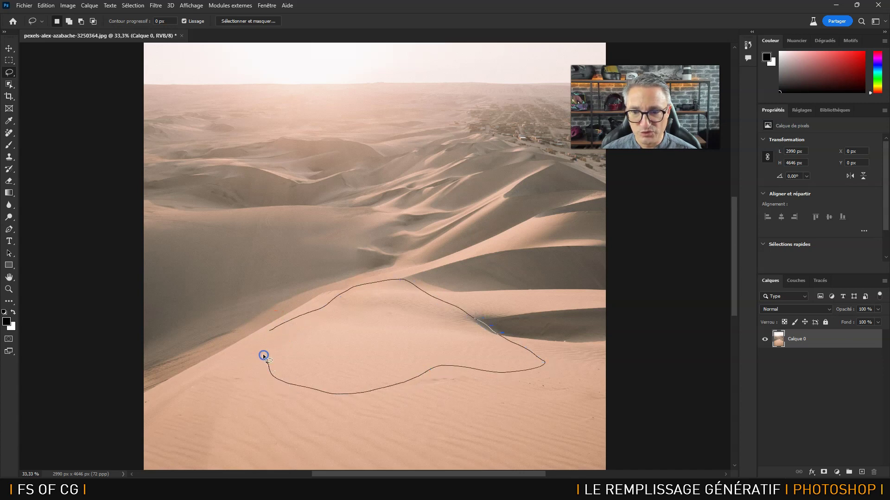
{"action": "left_click_drag", "start_coordinate": [269, 330], "coordinate": [271, 329]}
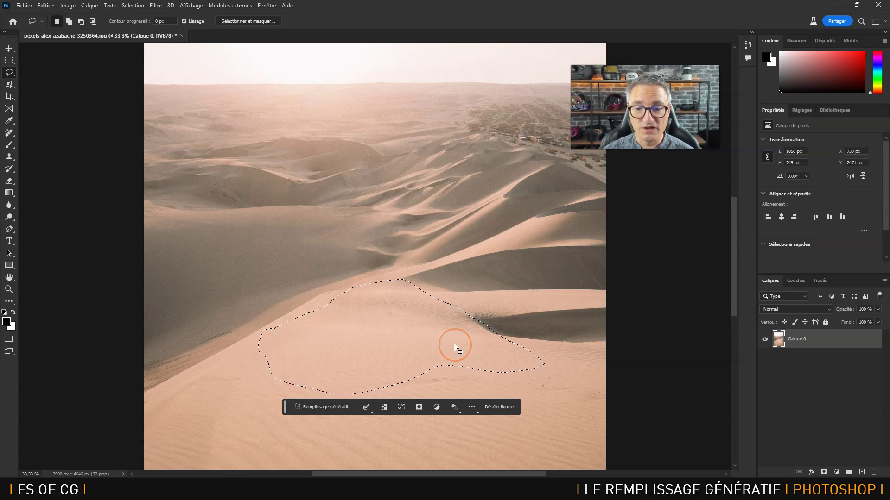
Run Generative Fill on the dune selection with the prompt "crashed airplane"
{"action": "left_click_drag", "start_coordinate": [285, 409], "coordinate": [280, 185]}
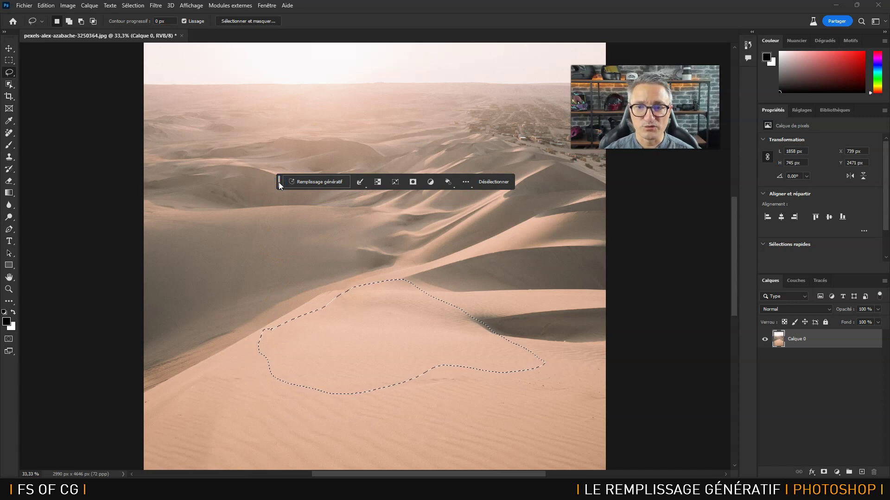
{"action": "left_click", "coordinate": [308, 182]}
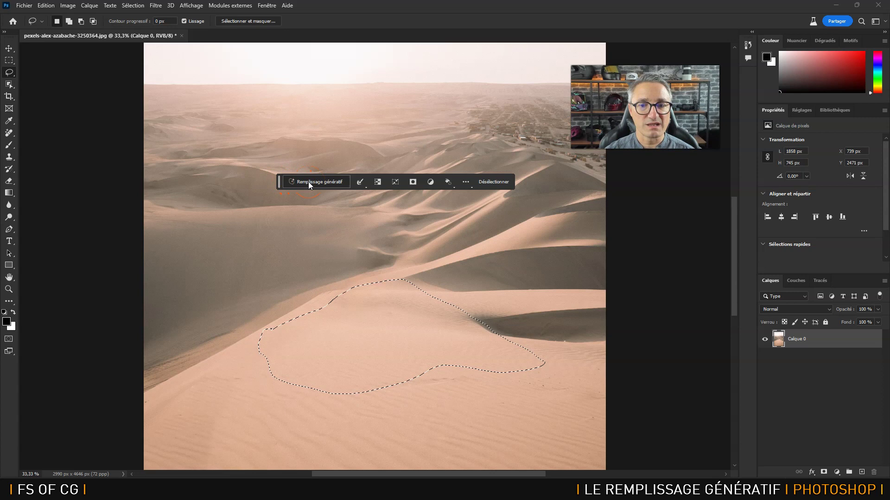
{"action": "left_click", "coordinate": [310, 183]}
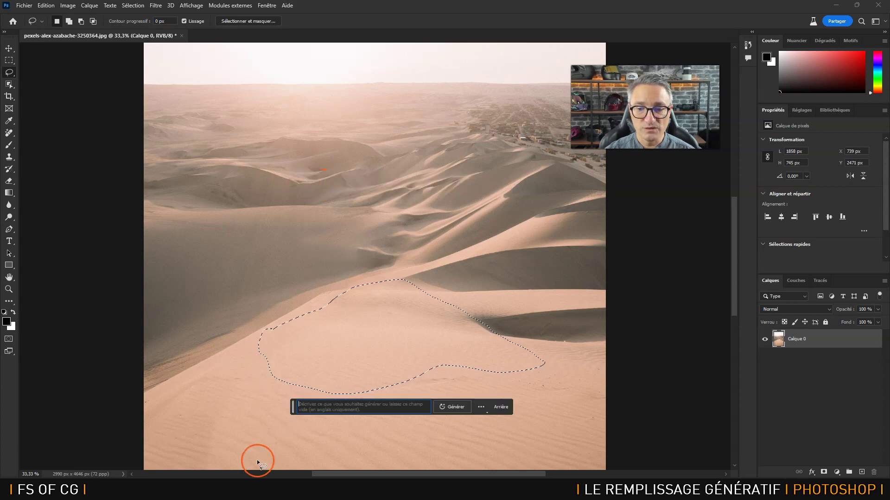
{"action": "left_click_drag", "start_coordinate": [293, 411], "coordinate": [299, 229]}
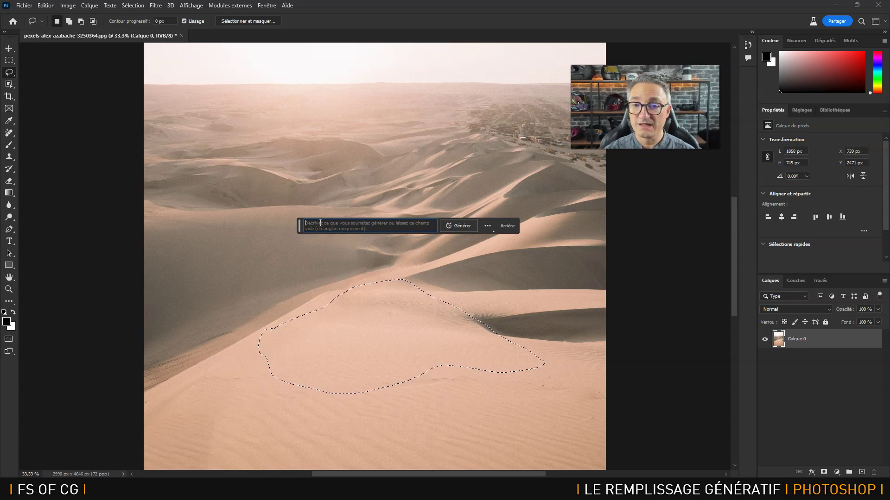
{"action": "left_click", "coordinate": [321, 224]}
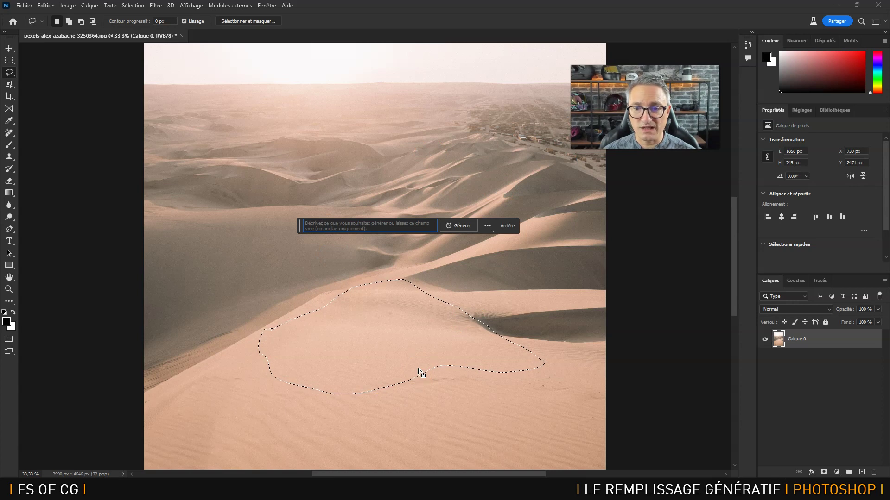
{"action": "type", "text": "crashed "}
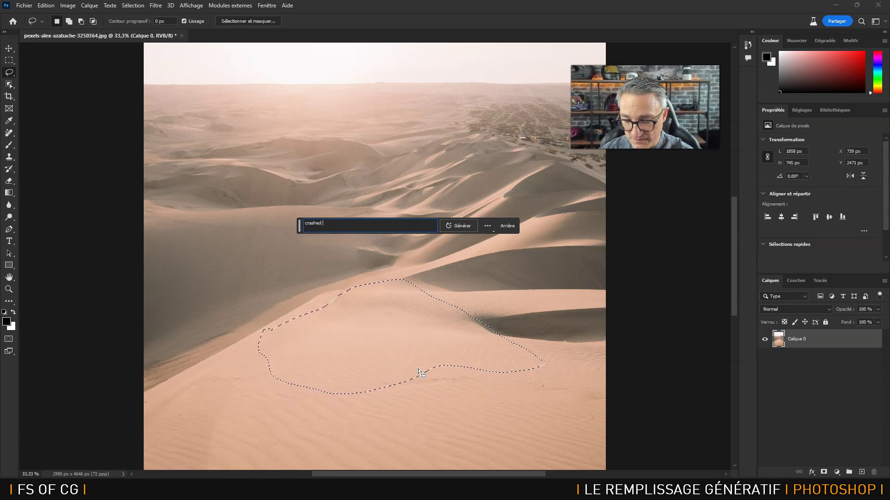
{"action": "type", "text": "airpal"}
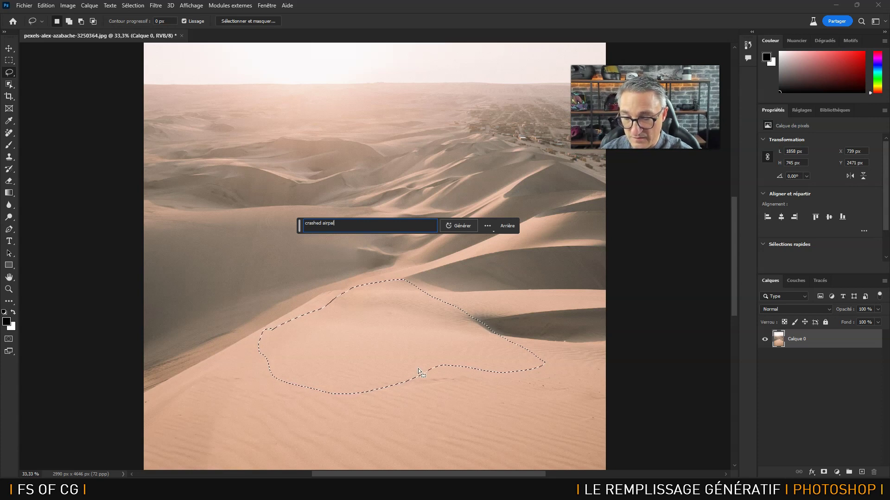
{"action": "key", "text": "BackSpace"}
{"action": "key", "text": "BackSpace"}
{"action": "type", "text": "lane"}
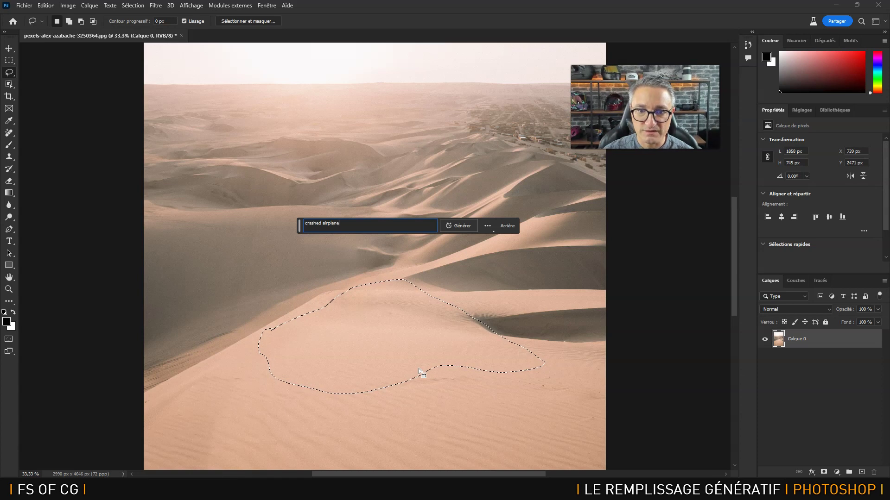
{"action": "left_click", "coordinate": [450, 226]}
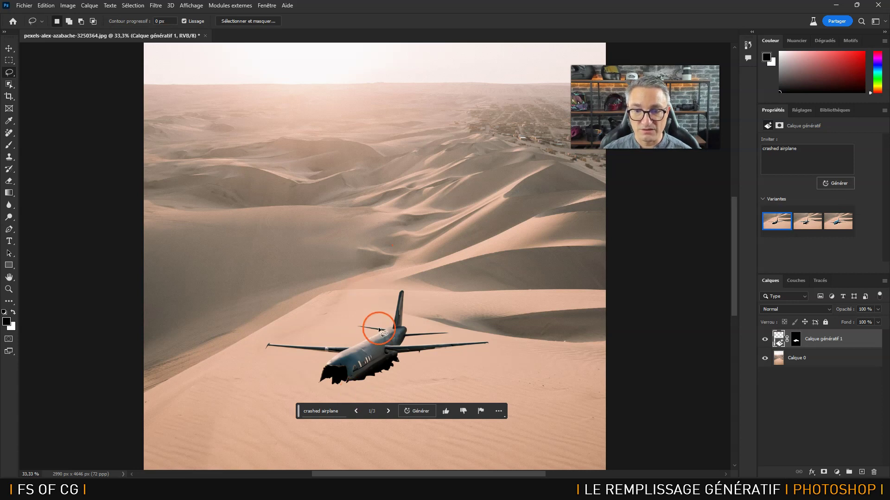
Compare the generated airplane variants and choose the third one
{"action": "left_click_drag", "start_coordinate": [396, 354], "coordinate": [408, 259]}
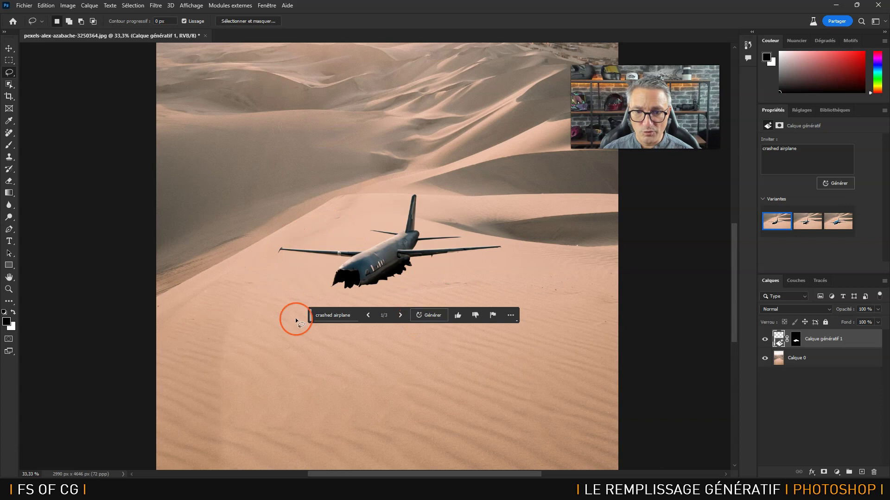
{"action": "left_click", "coordinate": [400, 316]}
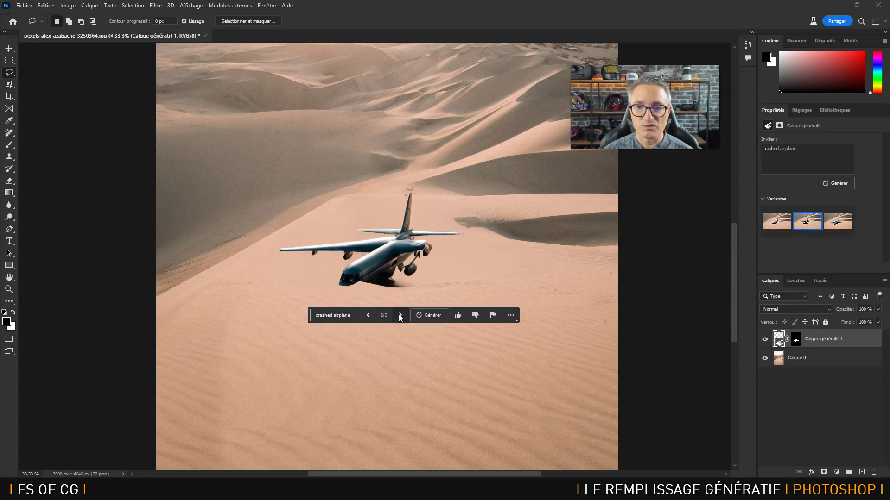
{"action": "left_click", "coordinate": [400, 316]}
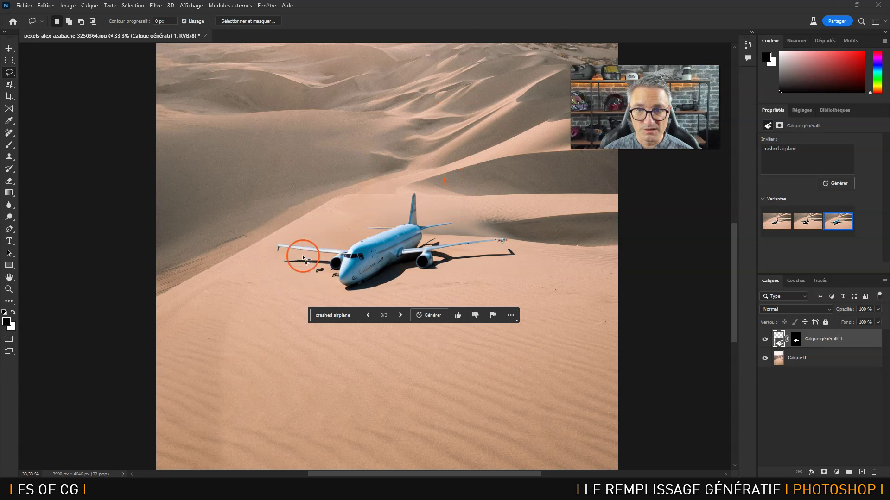
{"action": "left_click_drag", "start_coordinate": [396, 119], "coordinate": [434, 153]}
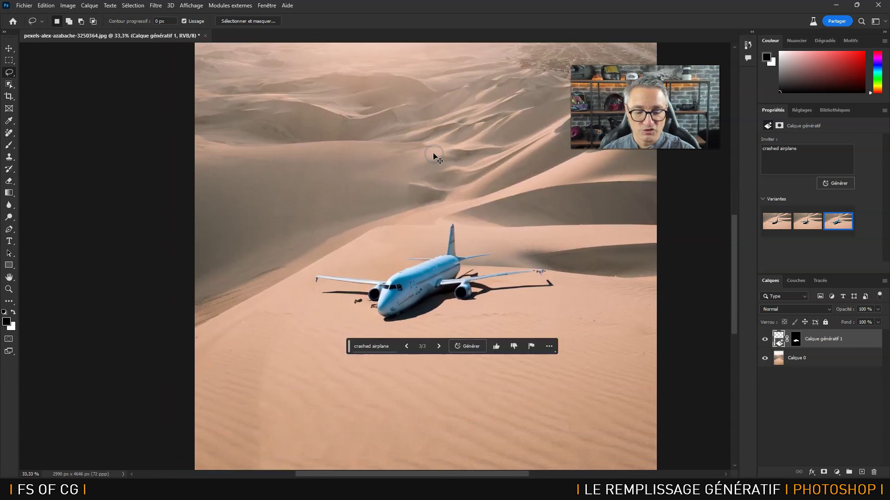
{"action": "key", "text": "ctrl+0"}
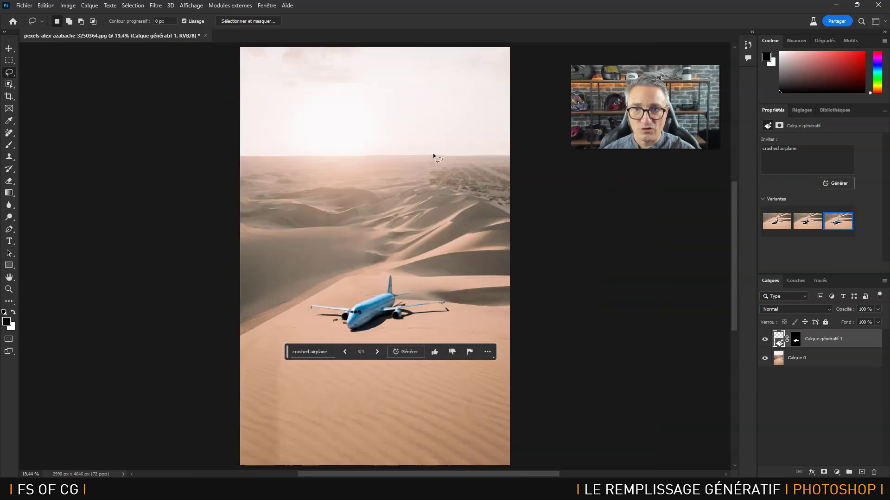
{"action": "left_click", "coordinate": [411, 174]}
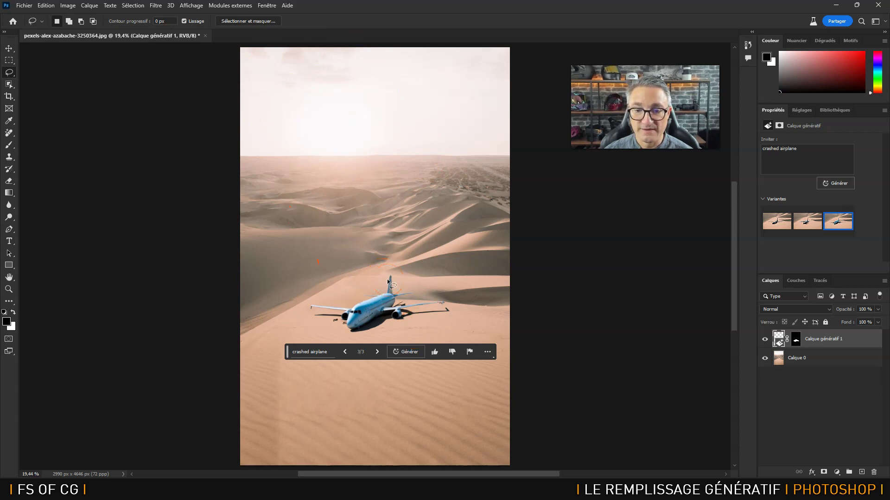
{"action": "left_click", "coordinate": [436, 351]}
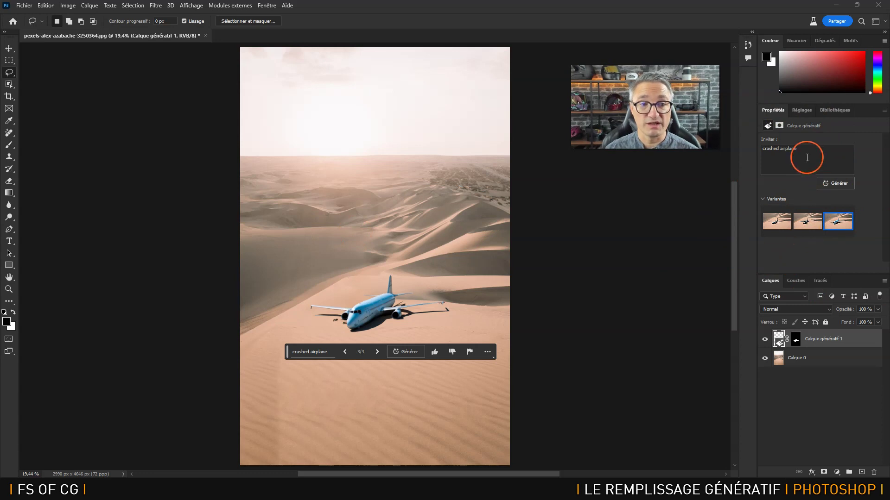
{"action": "left_click", "coordinate": [791, 152]}
{"action": "left_click", "coordinate": [812, 167]}
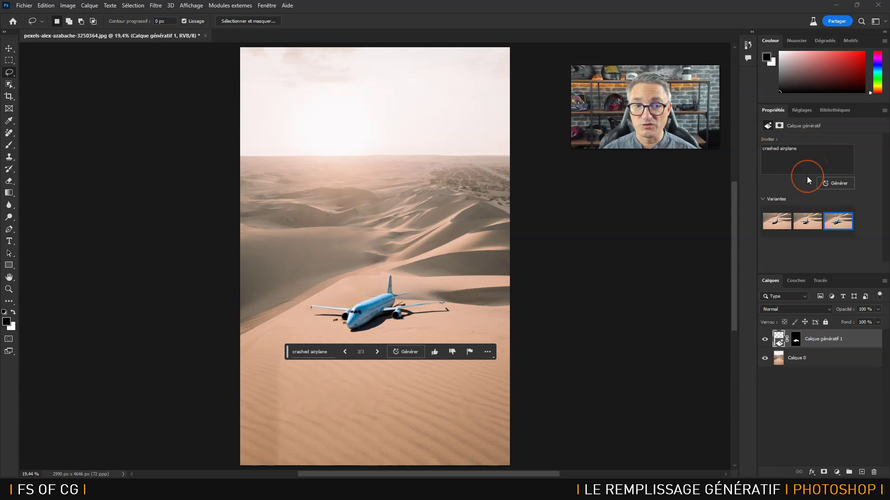
{"action": "left_click", "coordinate": [324, 345]}
{"action": "left_click", "coordinate": [368, 328]}
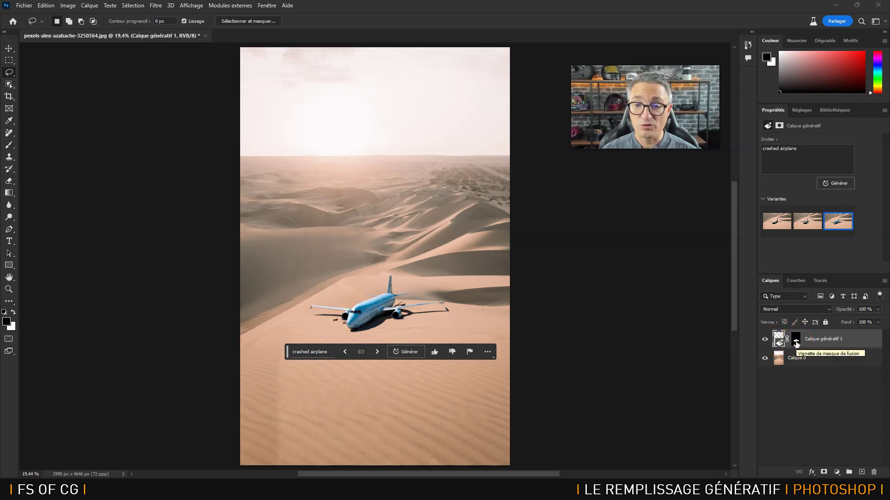
Rename the generative layer as "avion"
{"action": "double_click", "coordinate": [815, 338]}
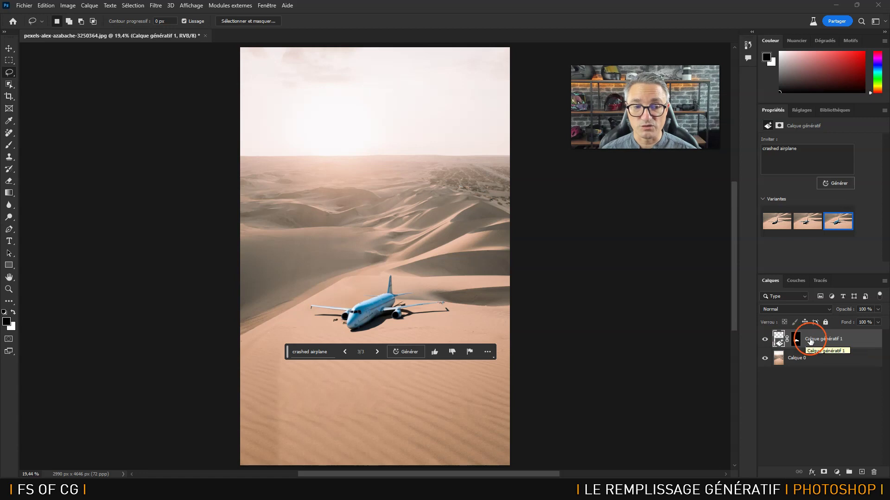
{"action": "type", "text": "av"}
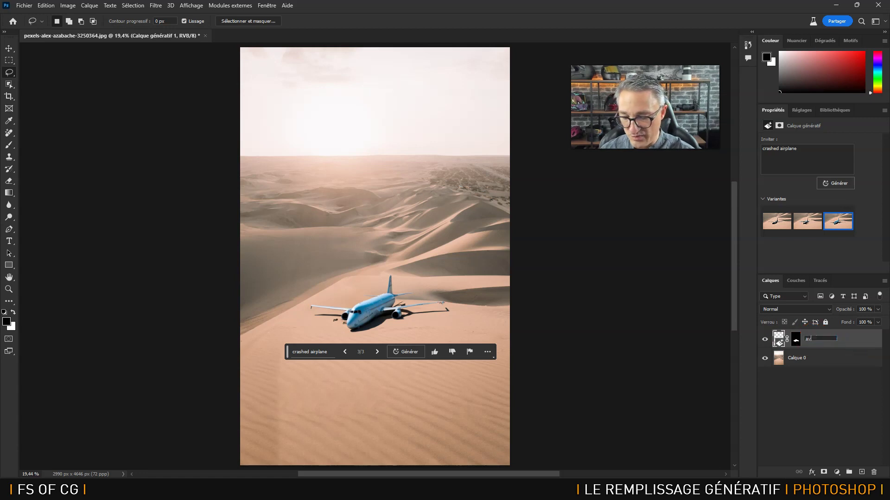
{"action": "type", "text": "ion"}
{"action": "key", "text": "Return"}
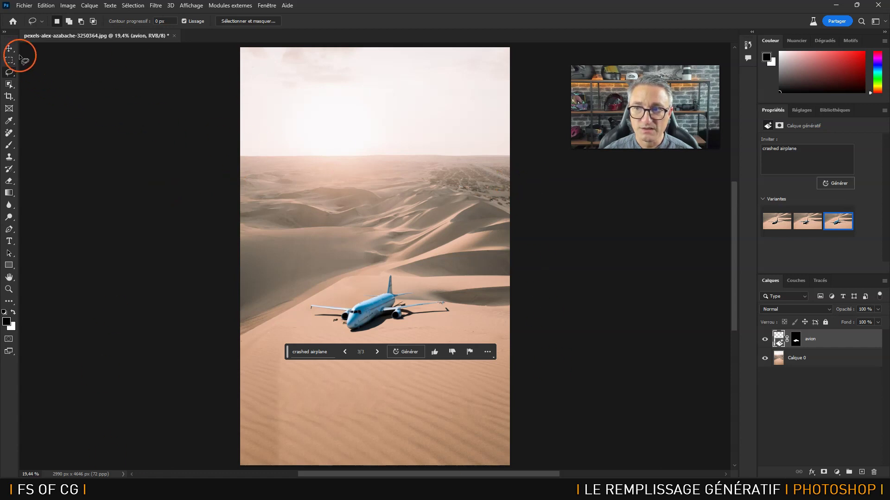
Widen the canvas on both sides of the photo with the Crop tool to about 6003 px
{"action": "left_click", "coordinate": [11, 99]}
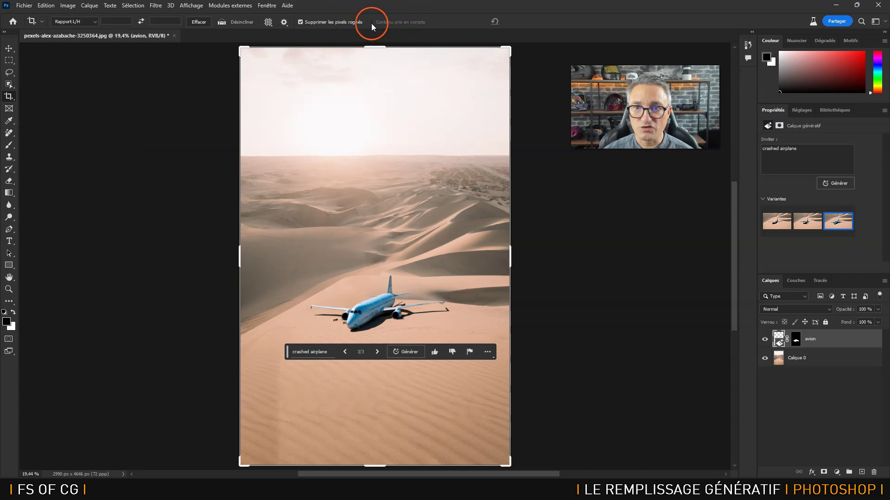
{"action": "left_click_drag", "start_coordinate": [239, 255], "coordinate": [173, 262]}
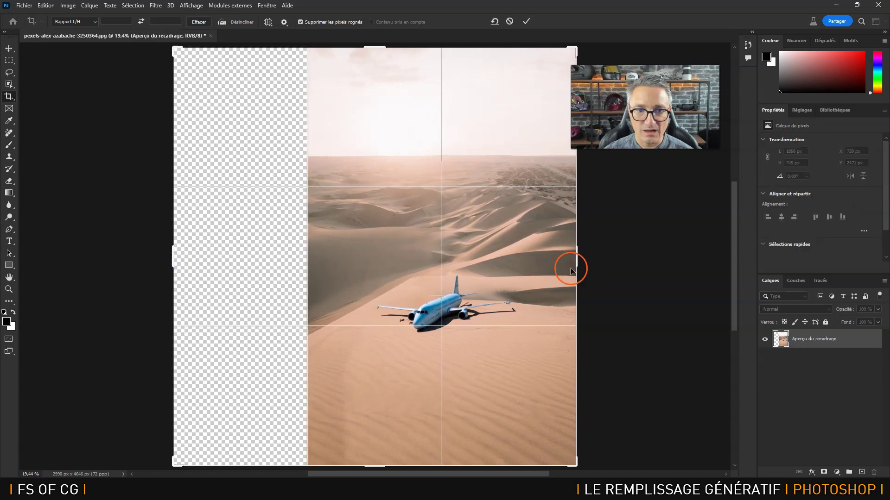
{"action": "left_click_drag", "start_coordinate": [577, 258], "coordinate": [649, 267]}
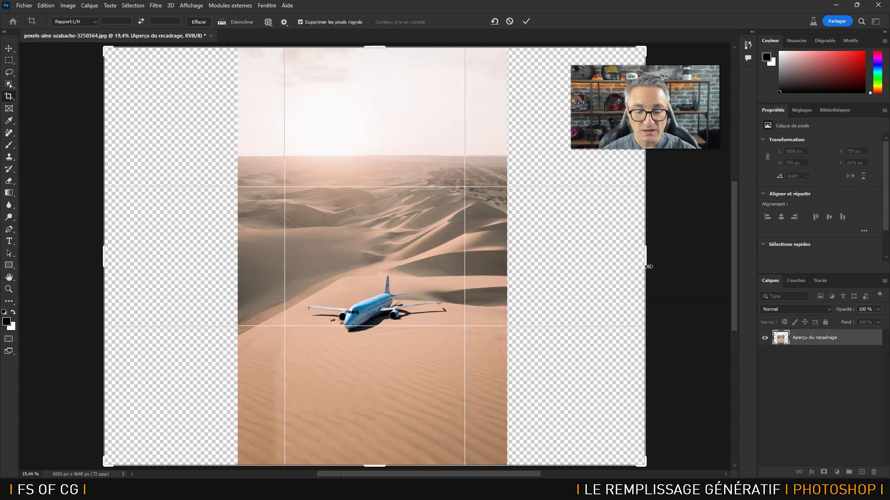
{"action": "key", "text": "Return"}
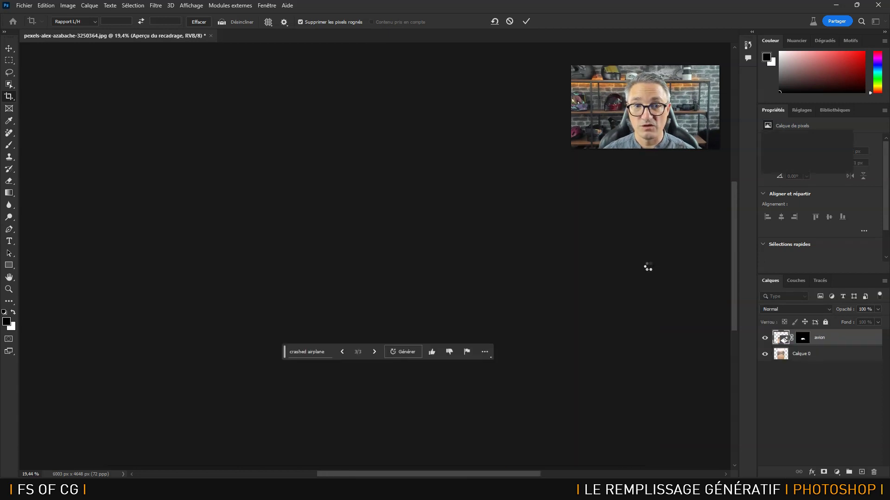
{"action": "left_click", "coordinate": [454, 210]}
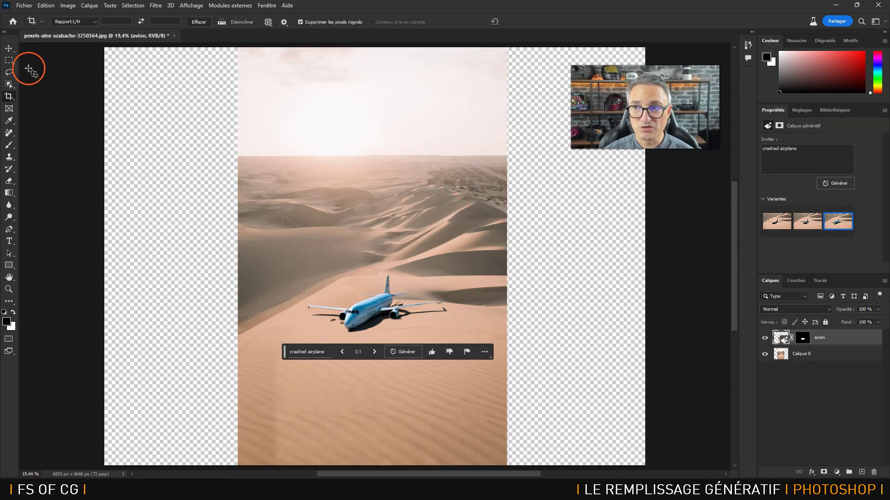
Select both empty side areas of the canvas with rectangular marquees that slightly overlap the photo's edges
{"action": "left_click", "coordinate": [11, 61]}
{"action": "left_click_drag", "start_coordinate": [93, 48], "coordinate": [243, 414]}
{"action": "scroll", "coordinate": [363, 232], "scroll_direction": "up", "scroll_amount": 2}
{"action": "scroll", "coordinate": [363, 232], "scroll_direction": "right", "scroll_amount": 2}
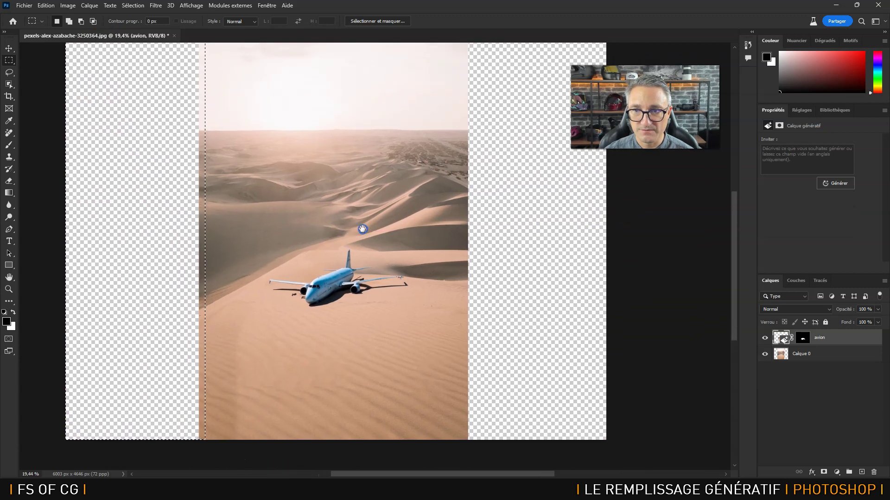
{"action": "key", "text": "ctrl+minus"}
{"action": "left_click_drag", "start_coordinate": [580, 58], "coordinate": [515, 158]}
{"action": "left_click_drag", "start_coordinate": [464, 401], "coordinate": [424, 453]}
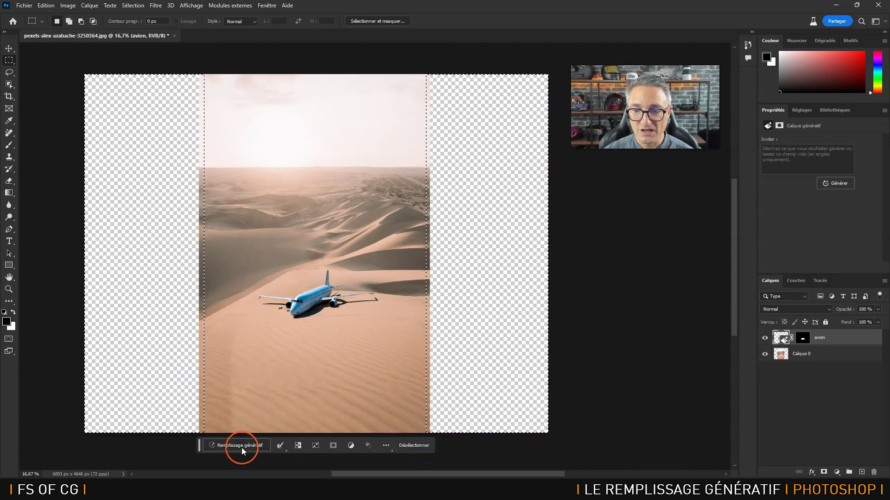
Fill the selected empty side areas with Generative Fill using an empty prompt
{"action": "left_click_drag", "start_coordinate": [199, 444], "coordinate": [244, 256]}
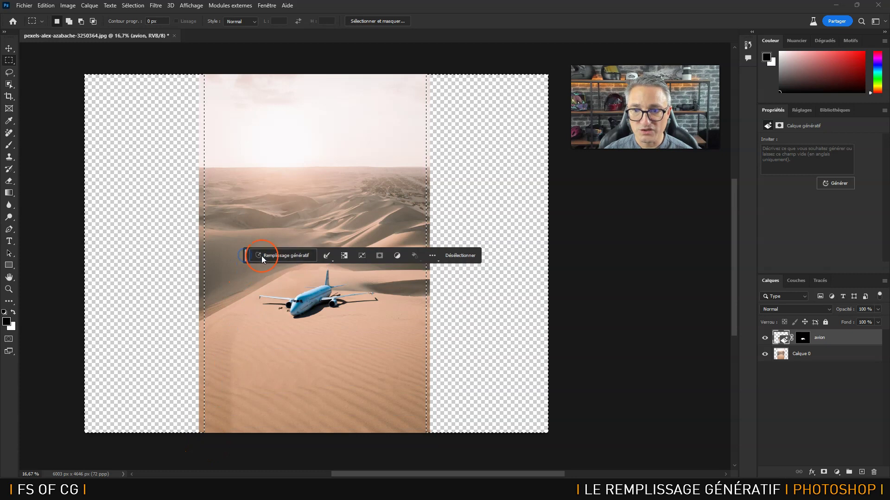
{"action": "left_click", "coordinate": [283, 256]}
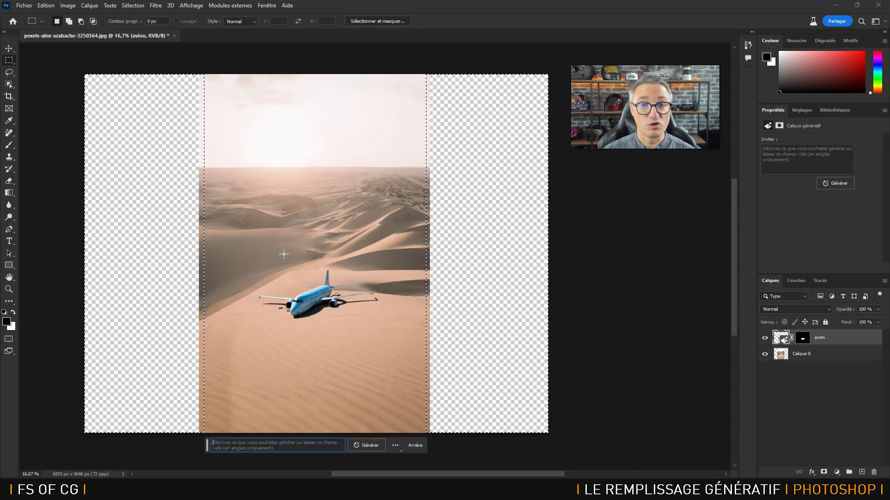
{"action": "left_click", "coordinate": [357, 448]}
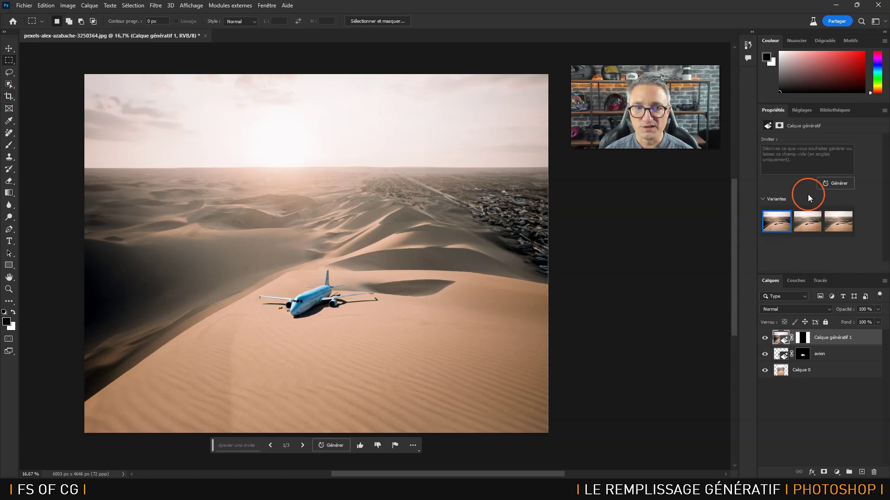
Compare the generated variants of the desert sides and choose the second one
{"action": "left_click", "coordinate": [804, 227]}
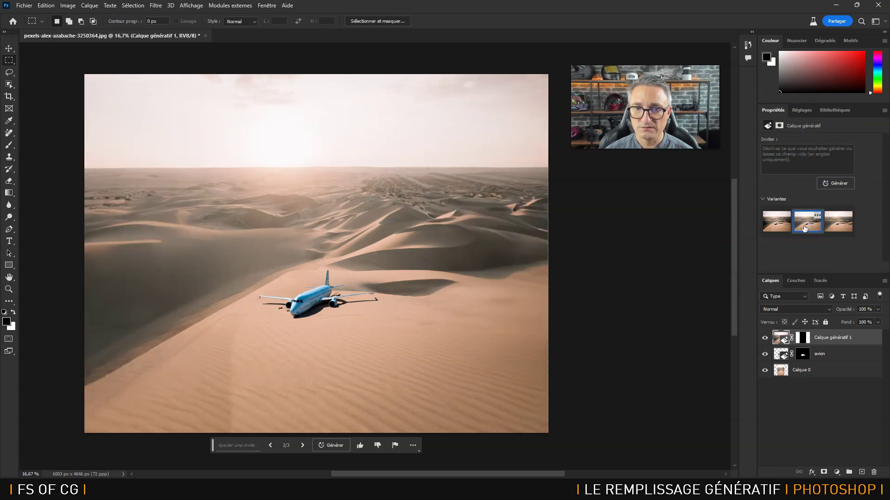
{"action": "left_click", "coordinate": [842, 228]}
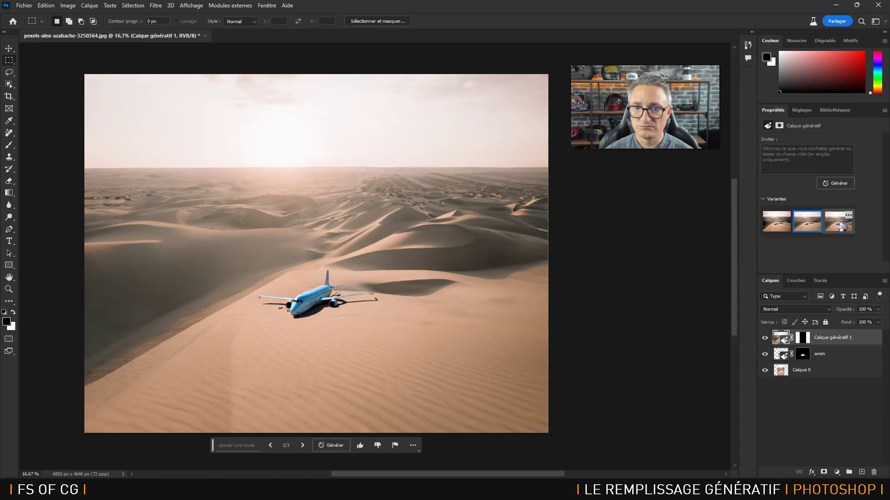
{"action": "left_click", "coordinate": [807, 221]}
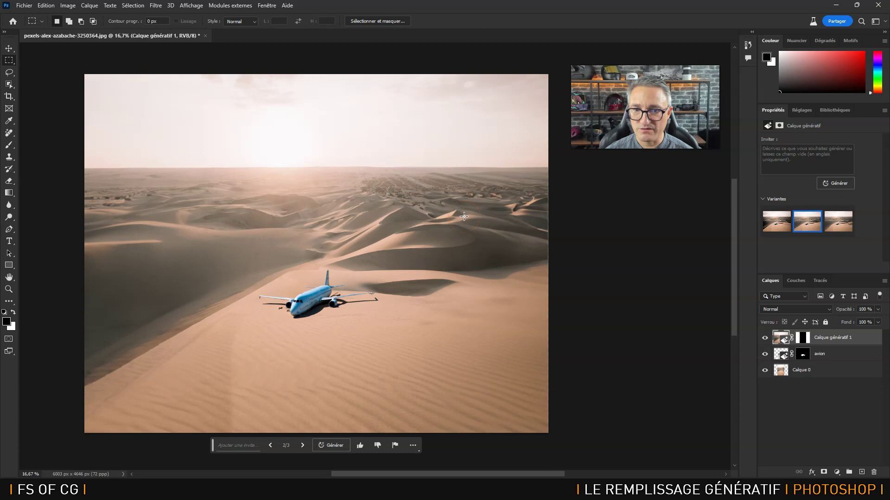
Rename the new generative layer of the desert sides as "coté desert"
{"action": "key", "text": "l"}
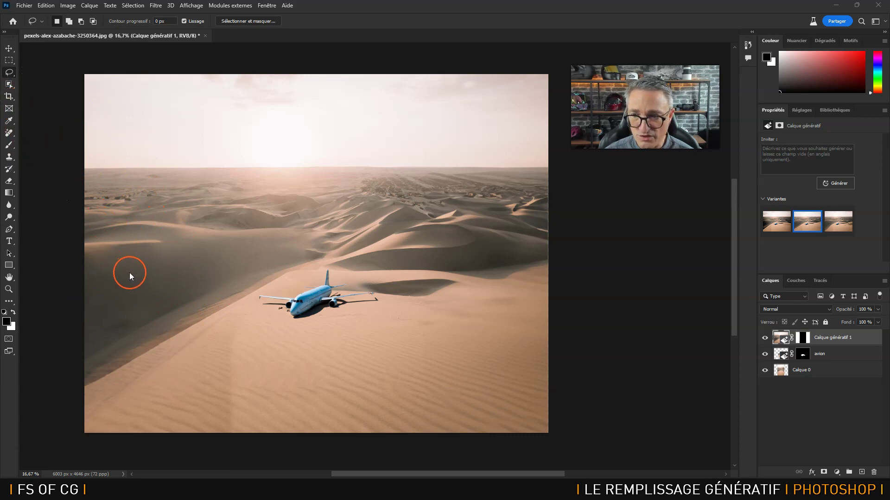
{"action": "left_click", "coordinate": [851, 340]}
{"action": "left_click", "coordinate": [824, 341]}
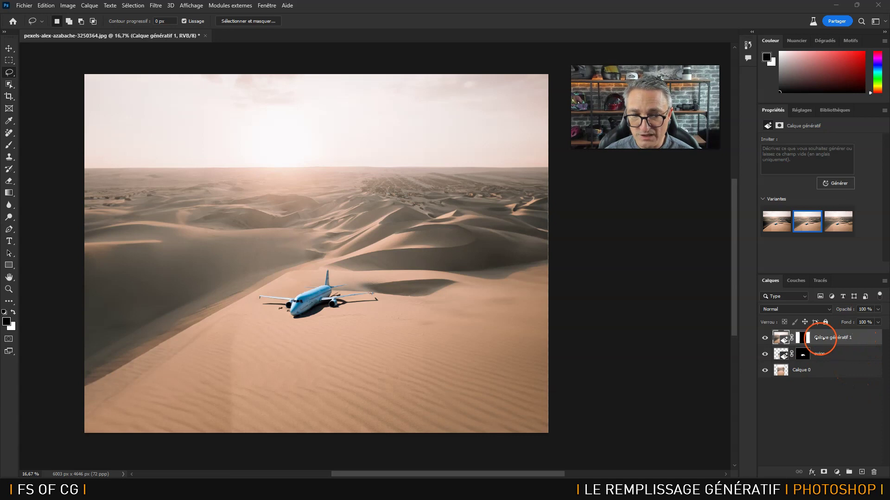
{"action": "double_click", "coordinate": [829, 338]}
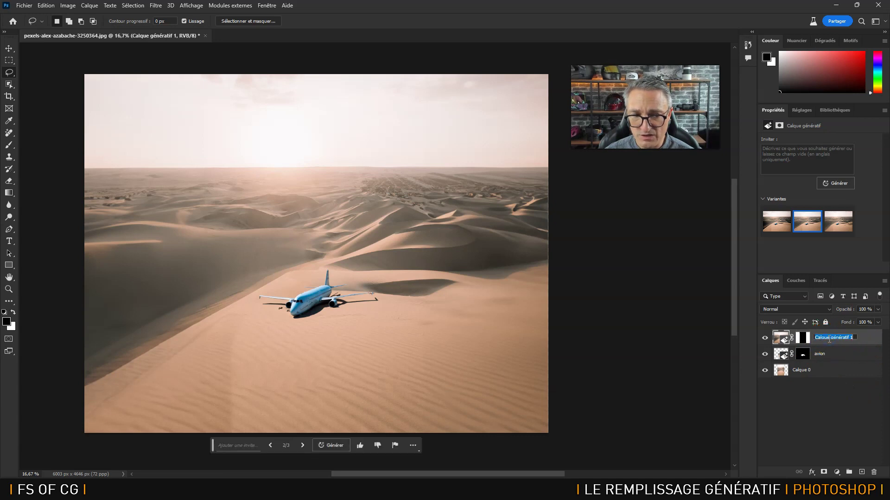
{"action": "type", "text": "coté désert"}
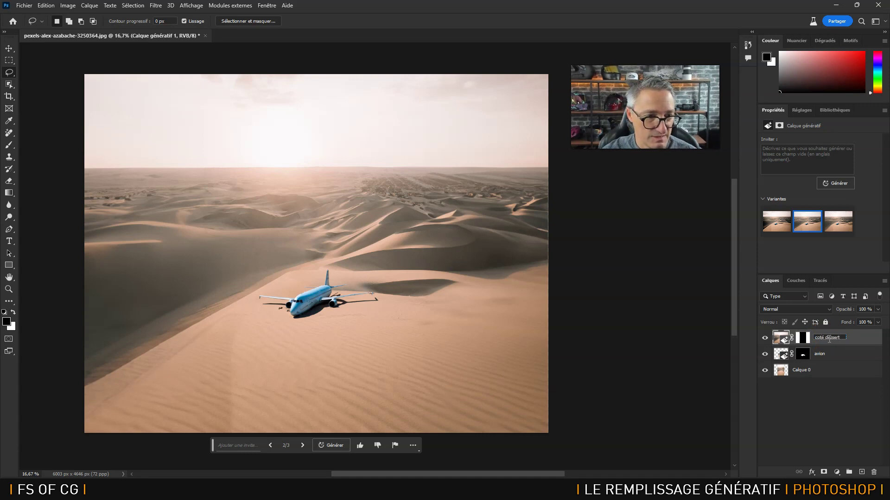
{"action": "left_click", "coordinate": [831, 338]}
{"action": "key", "text": "Return"}
Select two freehand areas with the Lasso, one along each side edge of the image around the horizon and distant dunes
{"action": "left_click", "coordinate": [6, 77]}
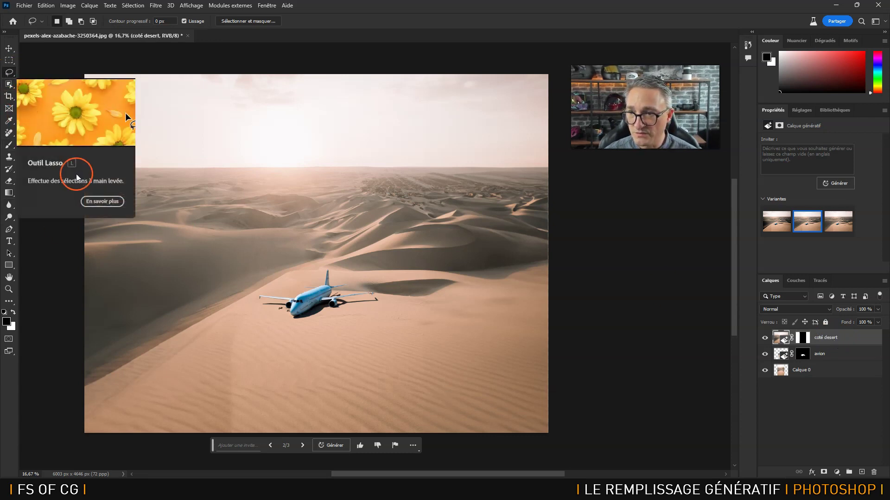
{"action": "mouse_move", "coordinate": [73, 180]}
{"action": "left_mouse_down"}
{"action": "mouse_move", "coordinate": [223, 213]}
{"action": "mouse_move", "coordinate": [108, 248]}
{"action": "mouse_move", "coordinate": [68, 252]}
{"action": "mouse_move", "coordinate": [55, 236]}
{"action": "mouse_move", "coordinate": [68, 177]}
{"action": "mouse_move", "coordinate": [98, 160]}
{"action": "mouse_move", "coordinate": [159, 210]}
{"action": "left_mouse_up"}
{"action": "left_click", "coordinate": [99, 161], "text": "shift"}
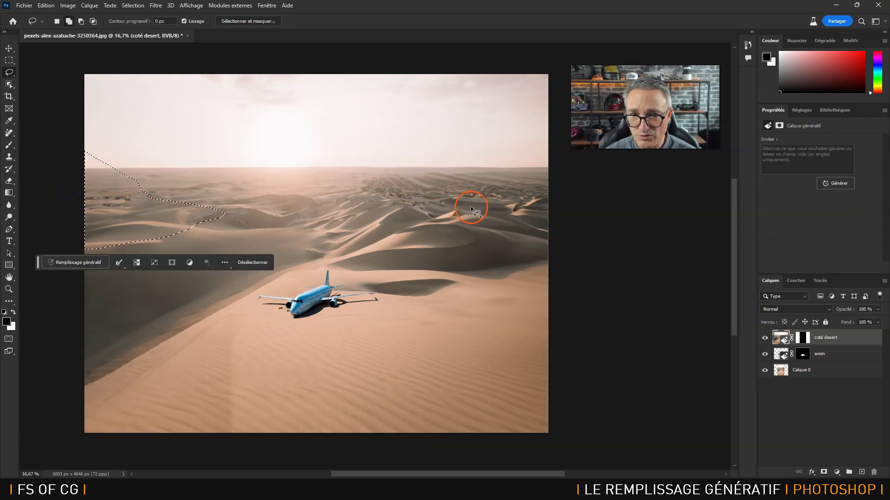
{"action": "left_click_drag", "start_coordinate": [462, 216], "coordinate": [521, 182]}
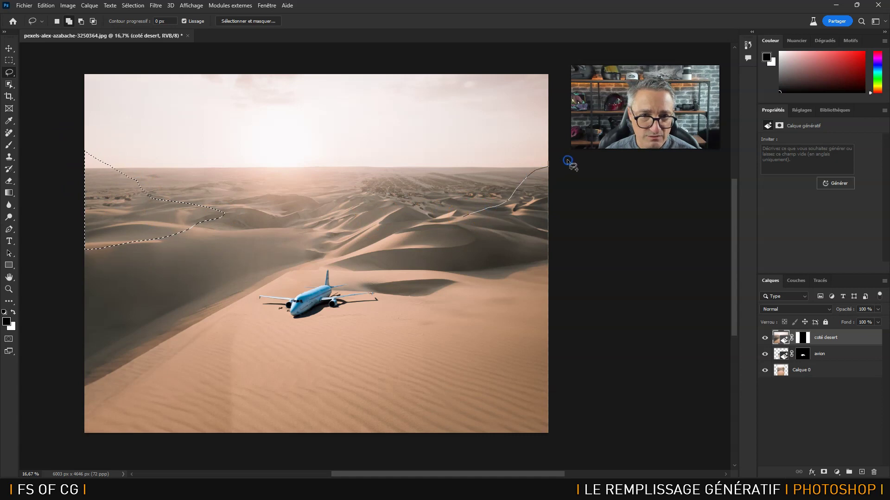
{"action": "mouse_move", "coordinate": [462, 223]}
{"action": "left_mouse_down"}
{"action": "mouse_move", "coordinate": [471, 218]}
{"action": "mouse_move", "coordinate": [463, 218]}
{"action": "left_mouse_up"}
{"action": "mouse_move", "coordinate": [477, 176]}
{"action": "left_mouse_down"}
{"action": "mouse_move", "coordinate": [586, 188]}
{"action": "mouse_move", "coordinate": [580, 186]}
{"action": "left_mouse_up"}
{"action": "mouse_move", "coordinate": [470, 174]}
{"action": "left_mouse_down"}
{"action": "mouse_move", "coordinate": [539, 191]}
{"action": "mouse_move", "coordinate": [565, 156]}
{"action": "mouse_move", "coordinate": [562, 138]}
{"action": "mouse_move", "coordinate": [444, 169]}
{"action": "mouse_move", "coordinate": [492, 183]}
{"action": "left_mouse_up"}
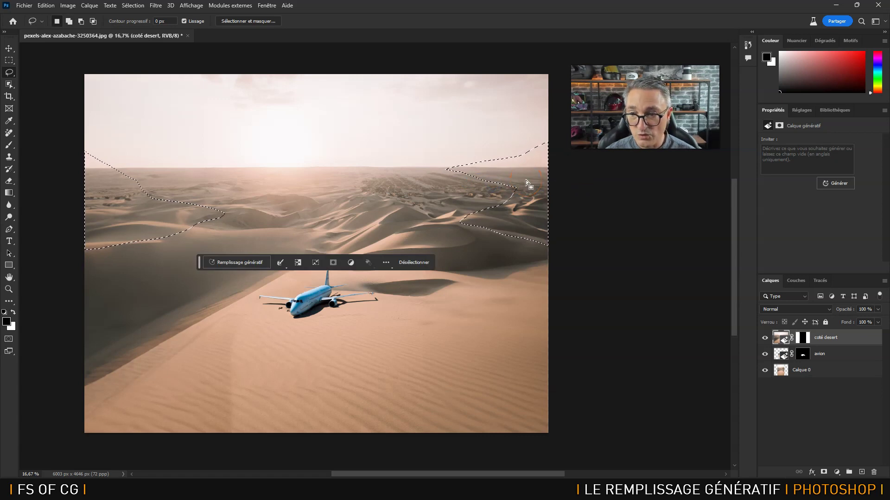
Run Generative Fill on the two lassoed areas with the prompt "desert mountains with rocks and dead trees"
{"action": "left_click", "coordinate": [235, 263]}
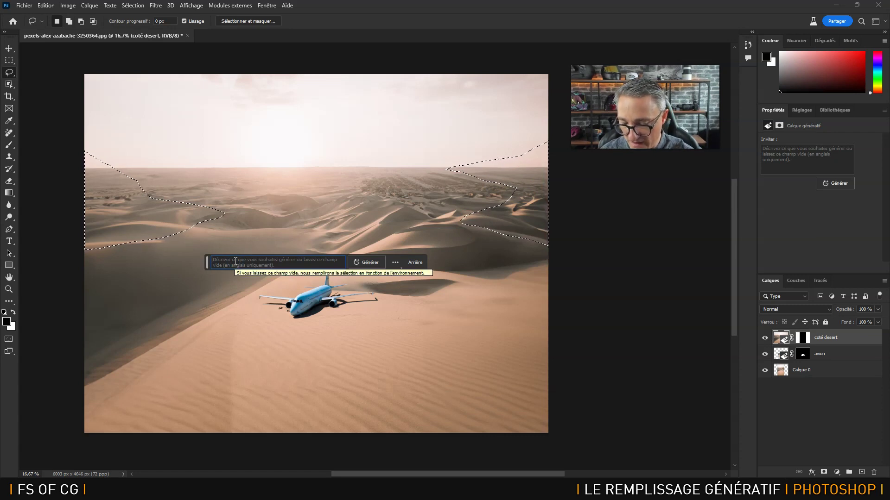
{"action": "type", "text": "dese"}
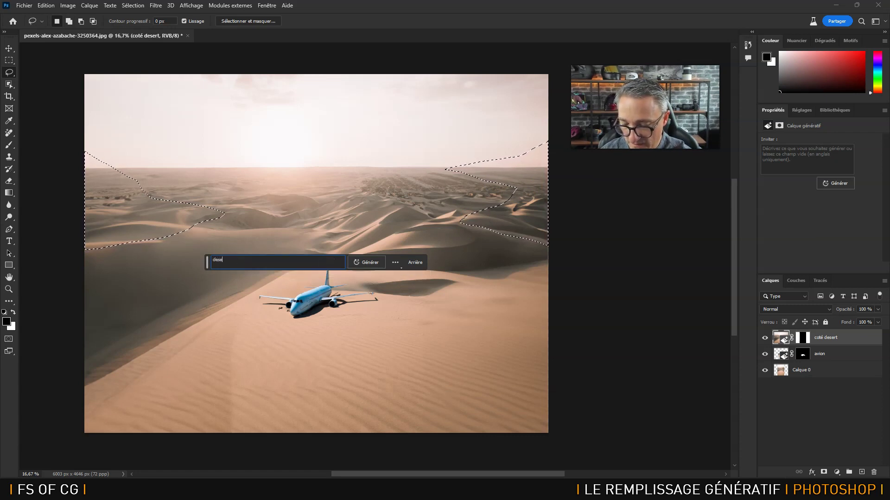
{"action": "type", "text": "rt mounta"}
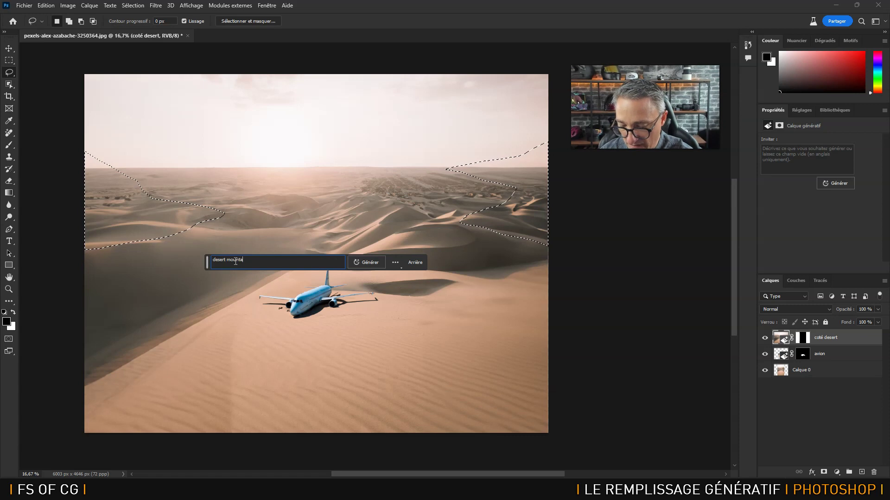
{"action": "type", "text": "ins with rosk"}
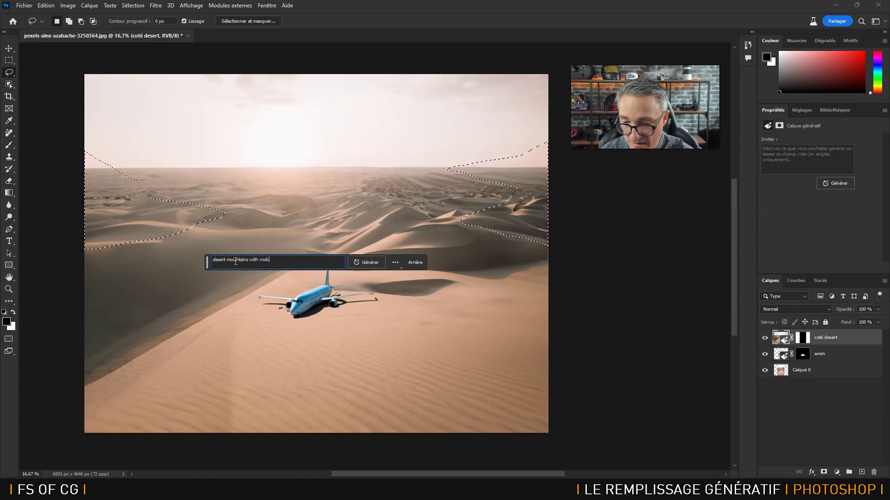
{"action": "key", "text": "BackSpace"}
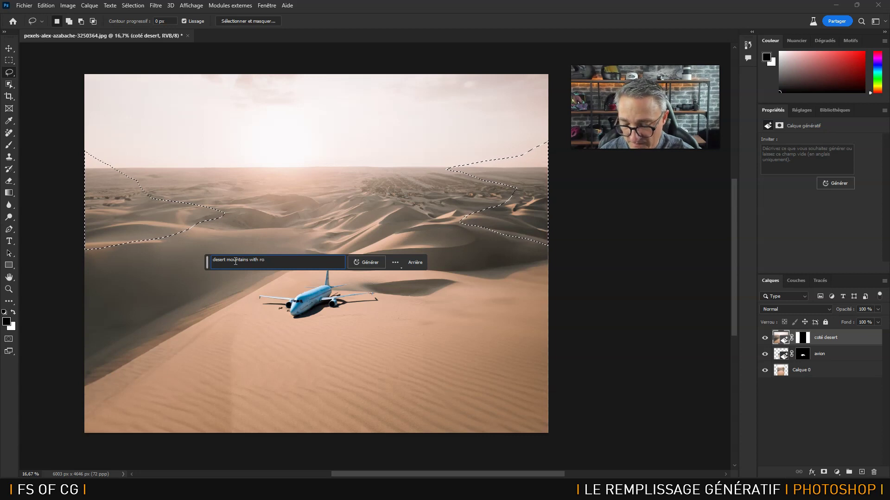
{"action": "type", "text": "cks and dead trees"}
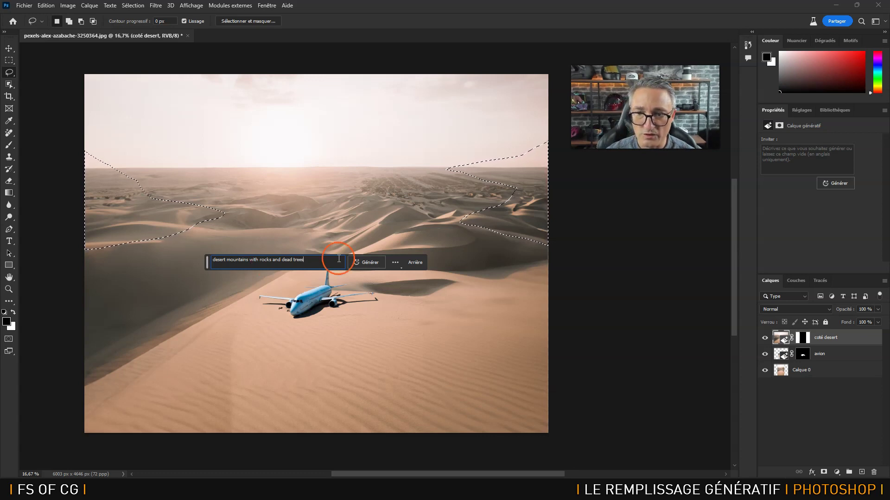
{"action": "left_click", "coordinate": [370, 262]}
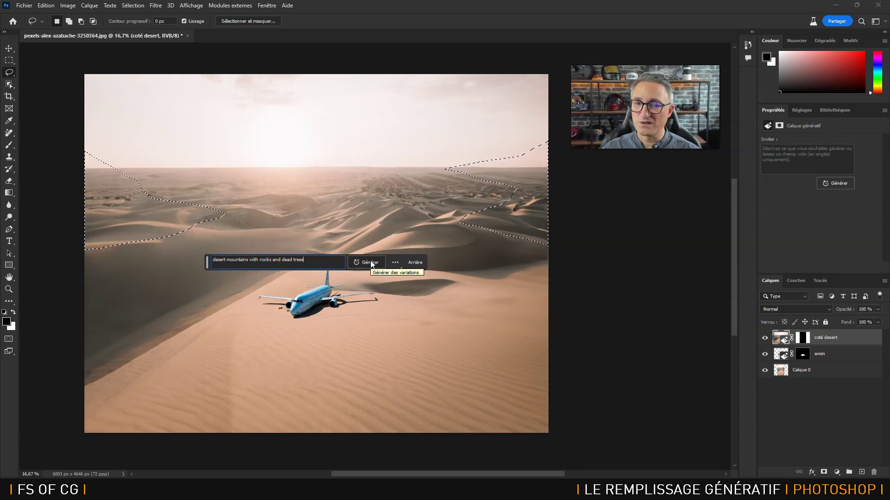
{"action": "left_click", "coordinate": [370, 262]}
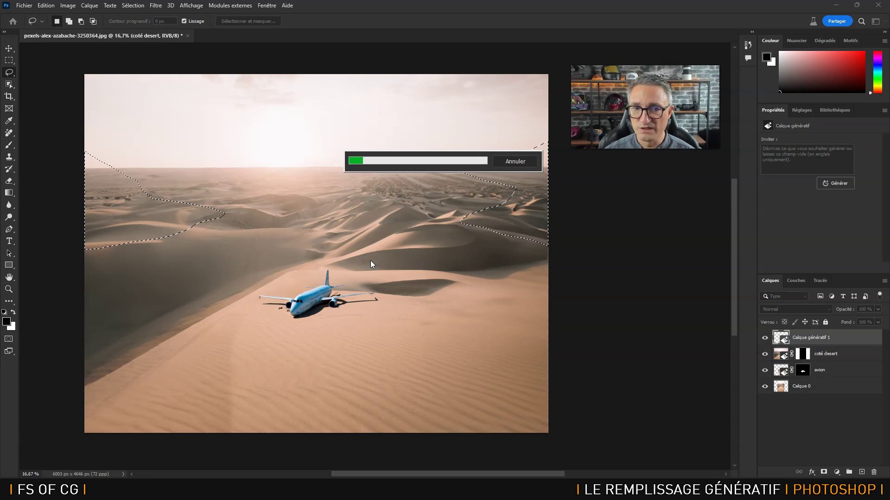
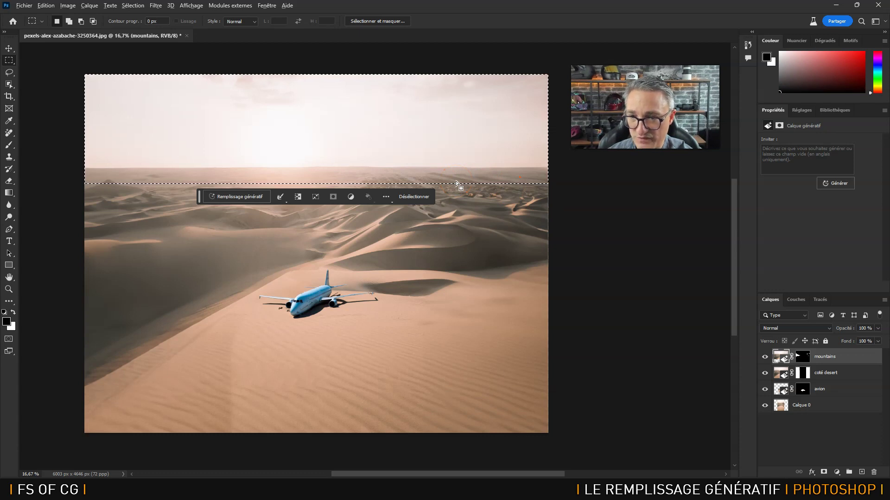
Feather the rectangular sky selection with a radius of 15 pixels
{"action": "key", "text": "shift"}
{"action": "key", "text": "shift+F6"}
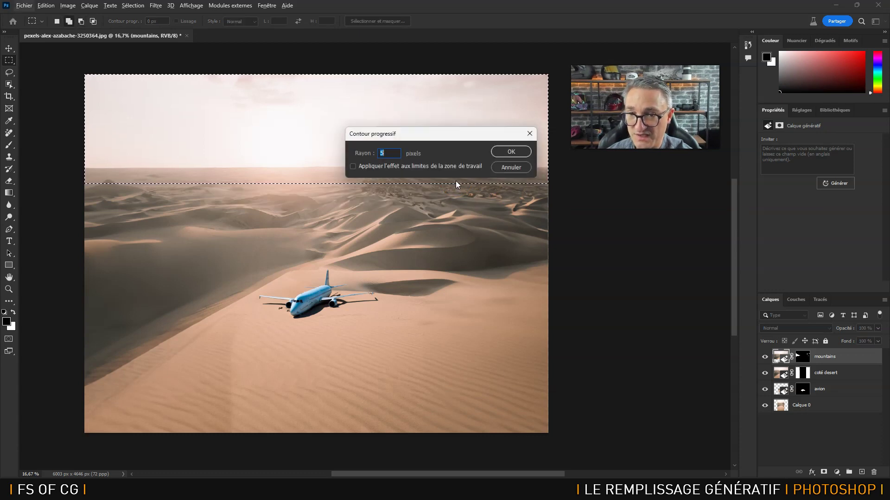
{"action": "type", "text": "15"}
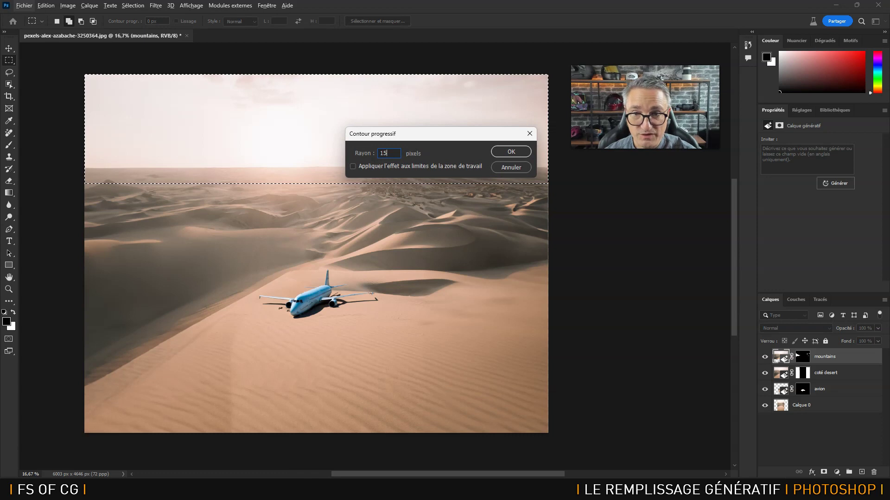
{"action": "key", "text": "Return"}
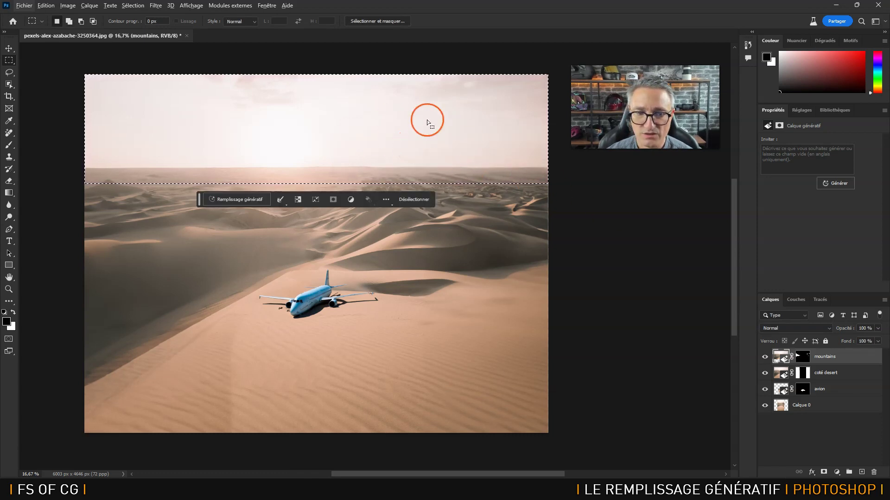
Run Generative Fill on the feathered sky selection with the prompt "bad weather"
{"action": "left_click", "coordinate": [240, 200]}
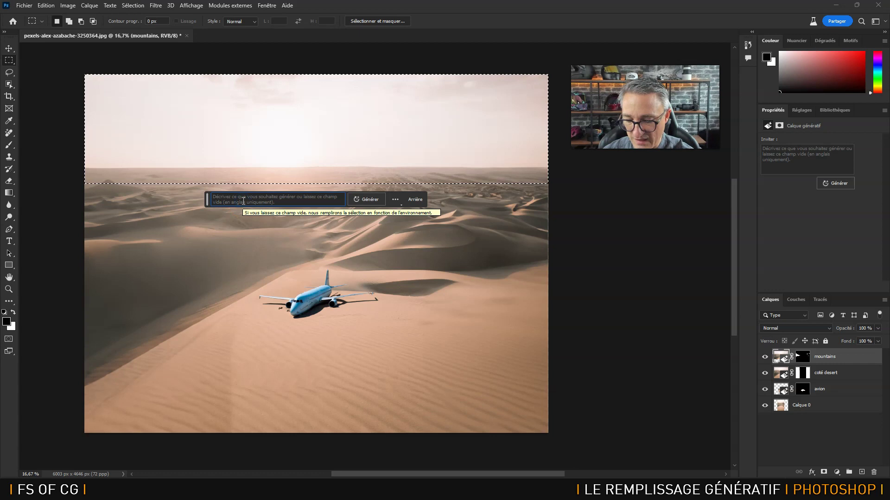
{"action": "type", "text": "bad weather"}
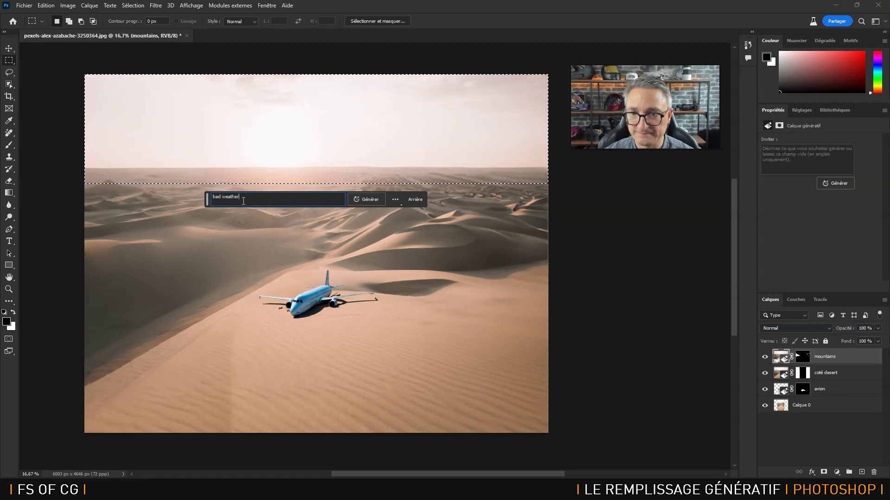
{"action": "left_click", "coordinate": [362, 199]}
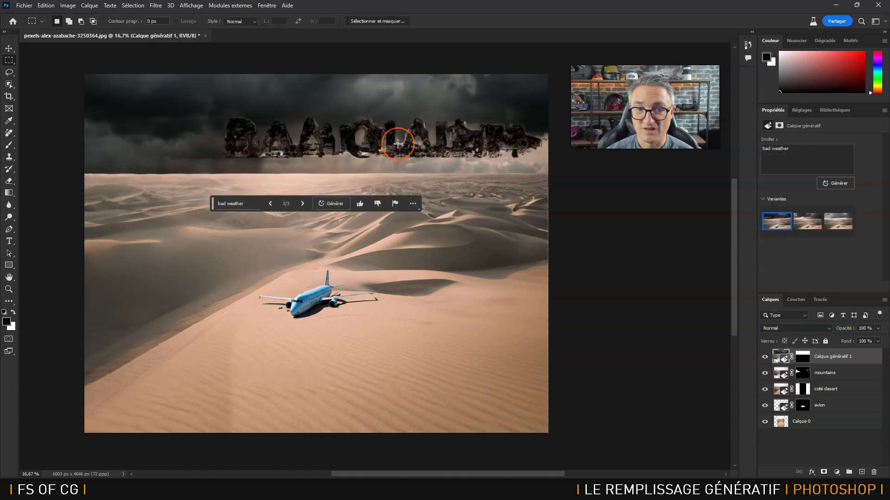
Compare the generated stormy sky variants and choose the second one
{"action": "left_click", "coordinate": [396, 138]}
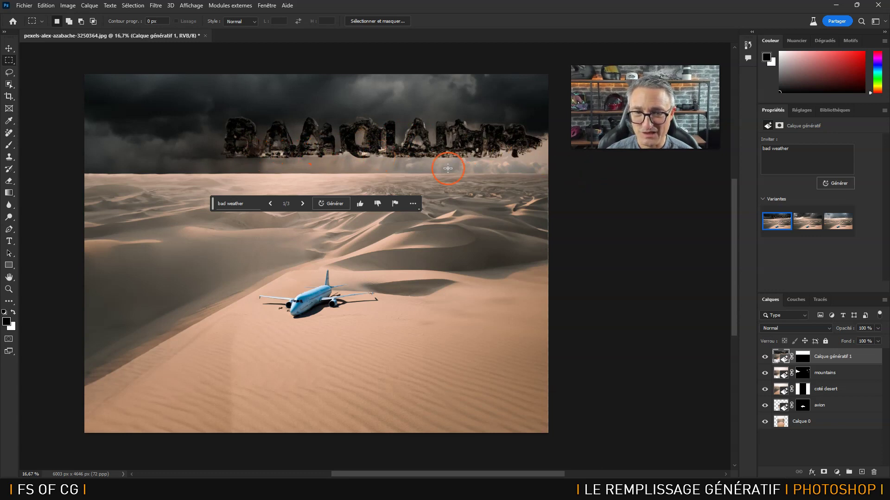
{"action": "left_click", "coordinate": [808, 226]}
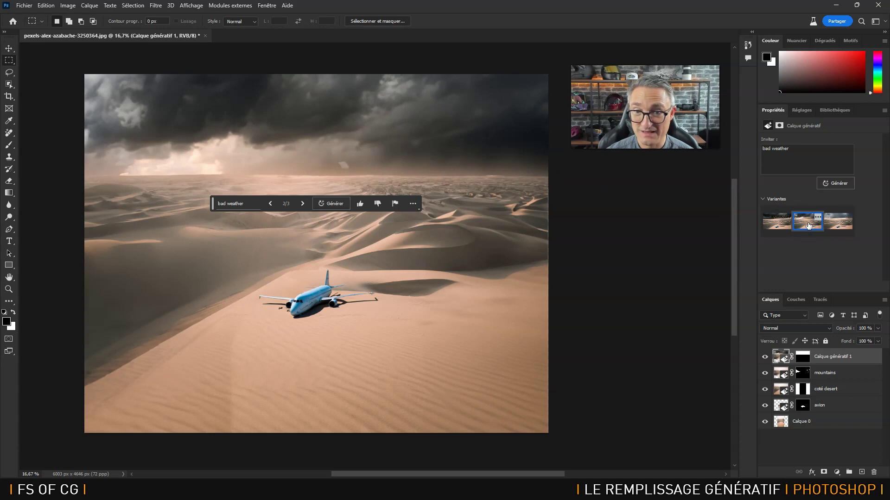
{"action": "left_click", "coordinate": [836, 227]}
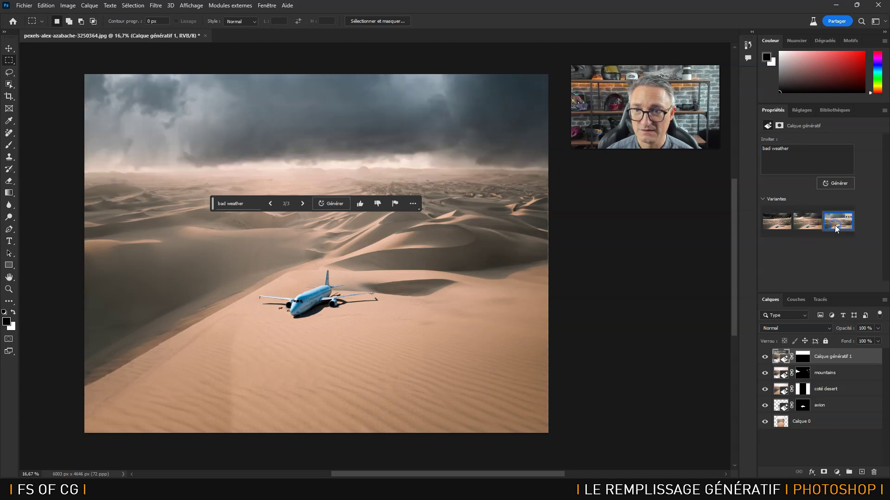
{"action": "left_click", "coordinate": [804, 225]}
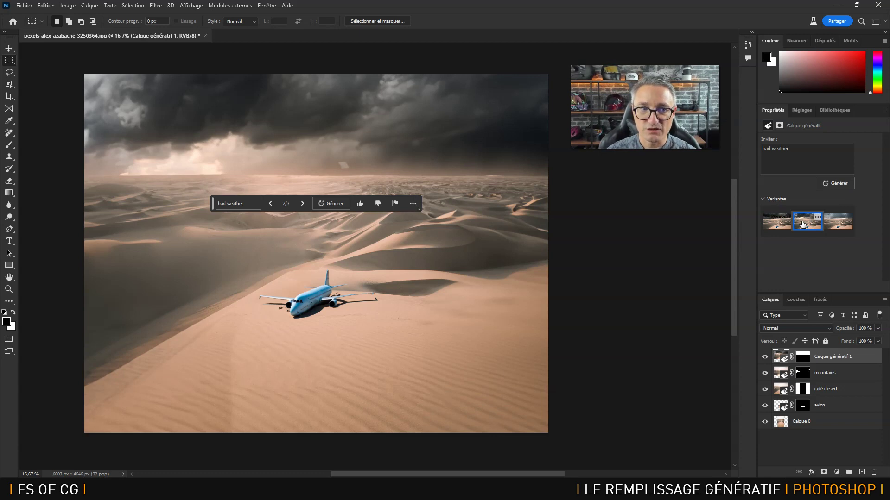
Apply the Paysage adjustment preset Éclat de couleur above the layer stack, then collapse and hide its group
{"action": "left_click", "coordinate": [853, 158]}
{"action": "left_click", "coordinate": [811, 123]}
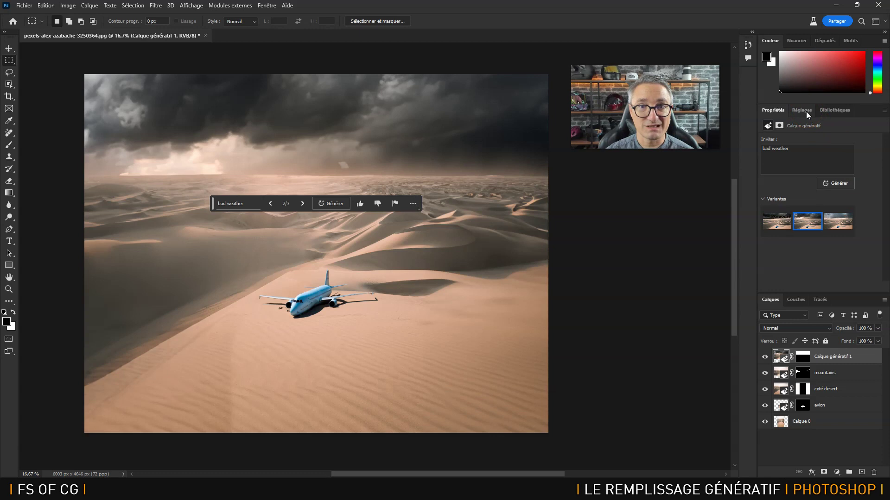
{"action": "left_click", "coordinate": [806, 113]}
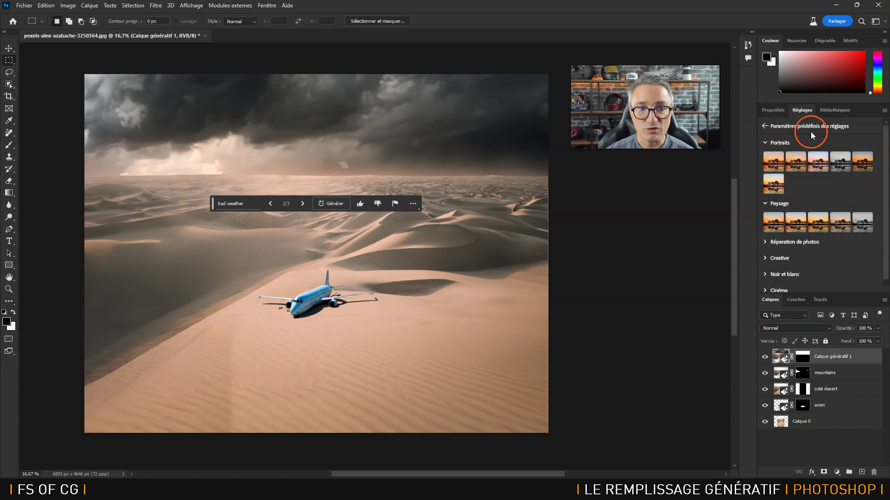
{"action": "left_click_drag", "start_coordinate": [885, 182], "coordinate": [888, 199]}
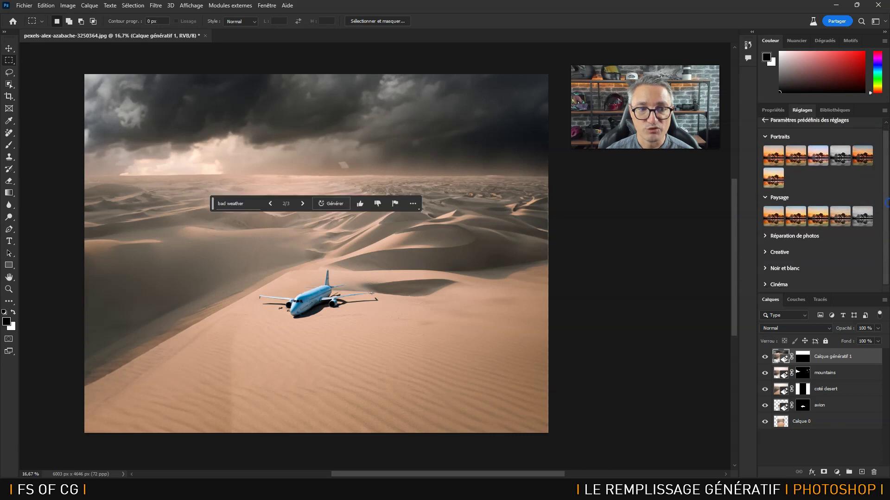
{"action": "left_click", "coordinate": [774, 217]}
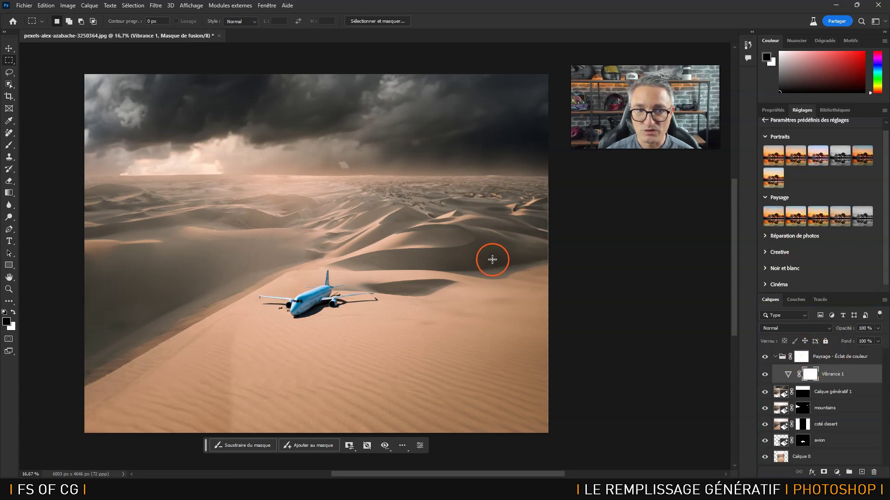
{"action": "left_click", "coordinate": [765, 357]}
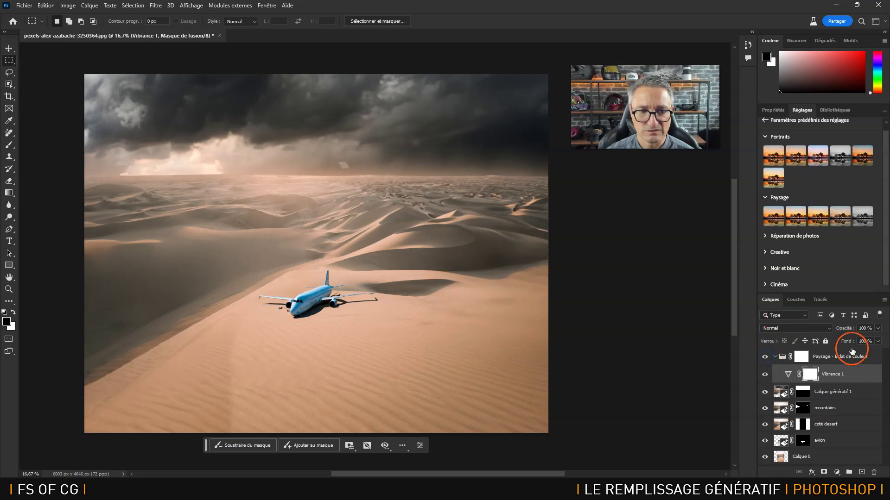
{"action": "left_click", "coordinate": [775, 356]}
{"action": "left_click", "coordinate": [764, 356]}
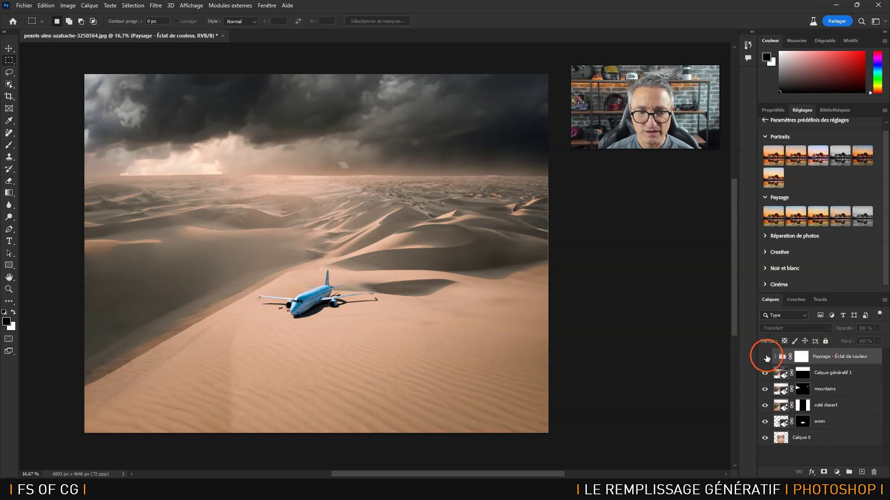
Apply the Paysage adjustment preset Pop, compare the image with and without it, and collapse its group
{"action": "left_click", "coordinate": [799, 218]}
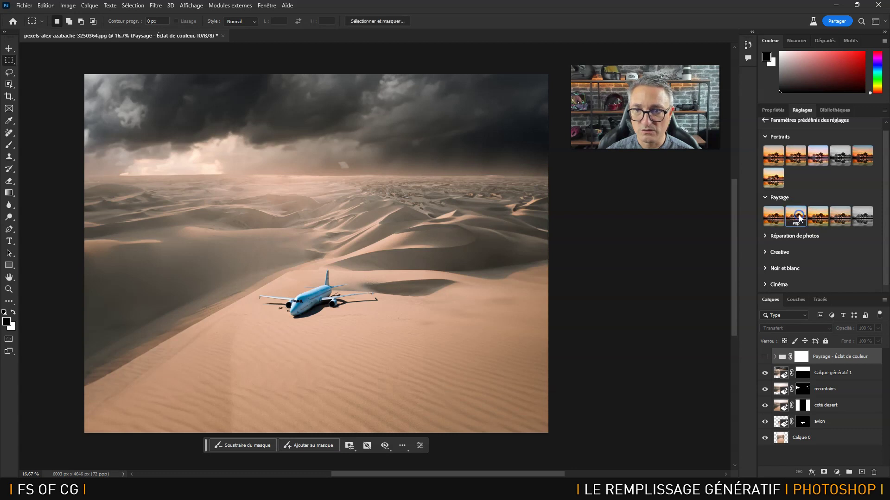
{"action": "left_click", "coordinate": [764, 356]}
{"action": "left_click", "coordinate": [763, 357]}
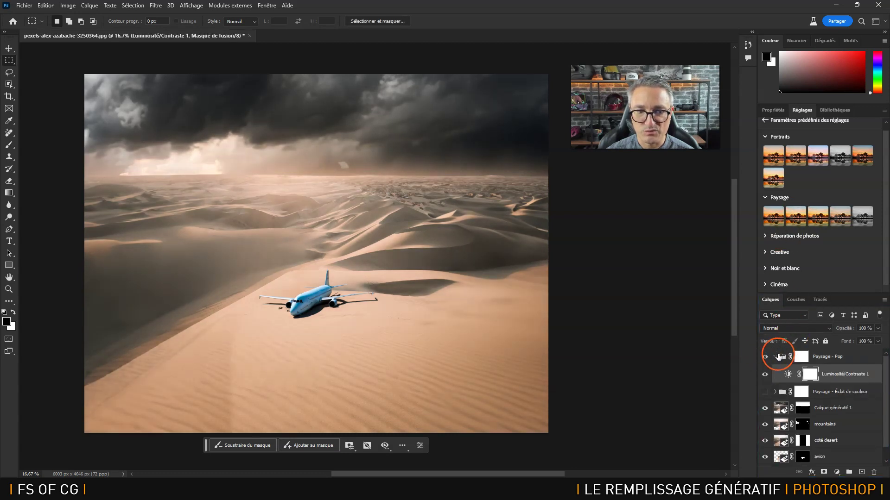
{"action": "left_click", "coordinate": [775, 356]}
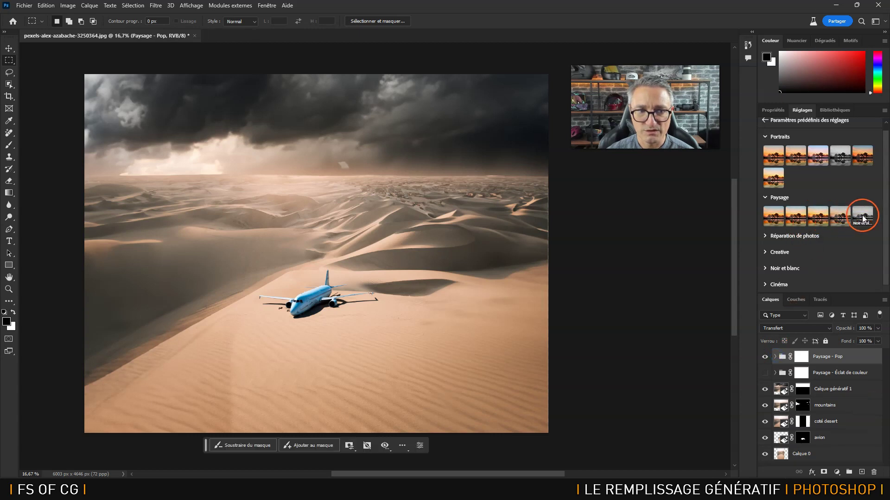
Try the Paysage adjustment preset Atténué and delete all three Paysage preset groups
{"action": "left_click", "coordinate": [840, 216]}
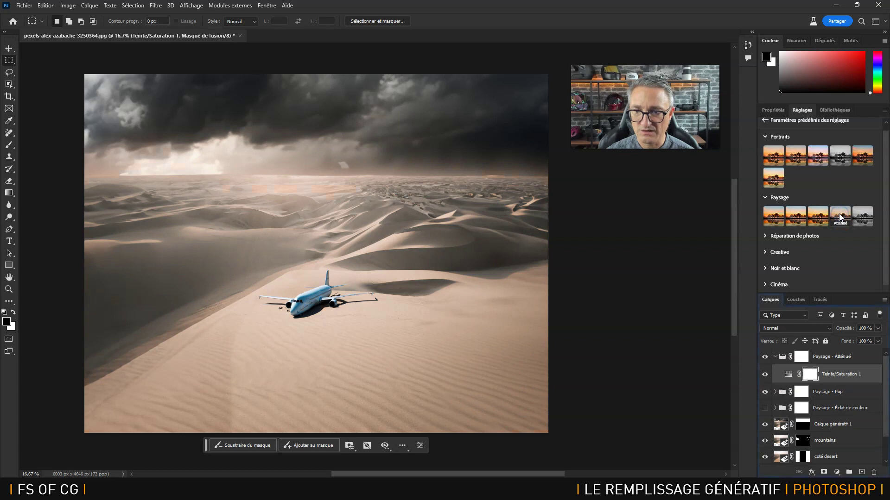
{"action": "left_click", "coordinate": [790, 360]}
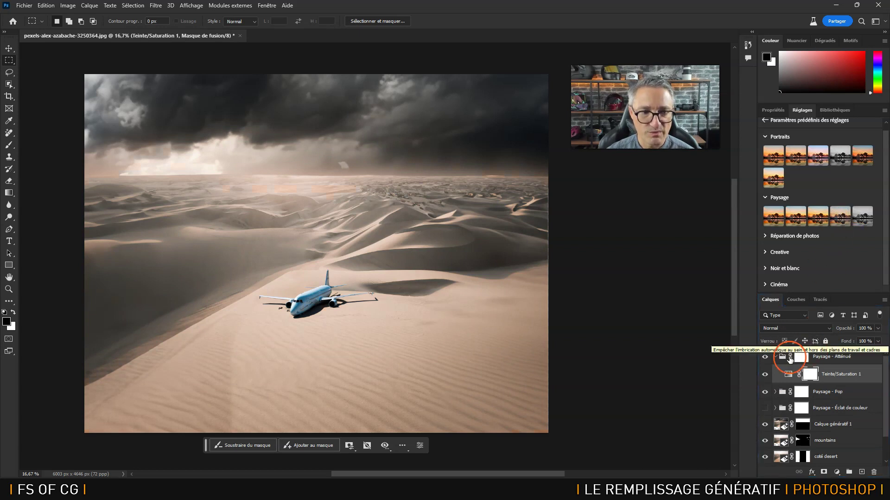
{"action": "left_click", "coordinate": [775, 357]}
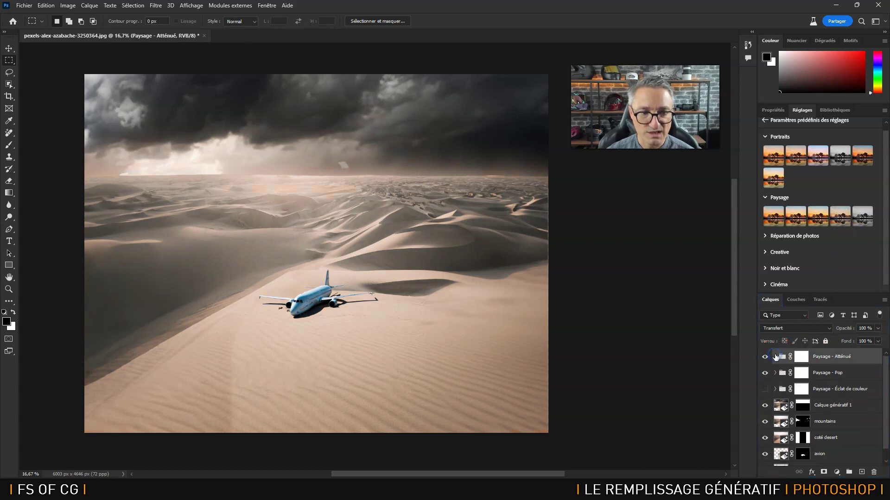
{"action": "left_click", "coordinate": [861, 390], "text": "shift"}
{"action": "key", "text": "Delete"}
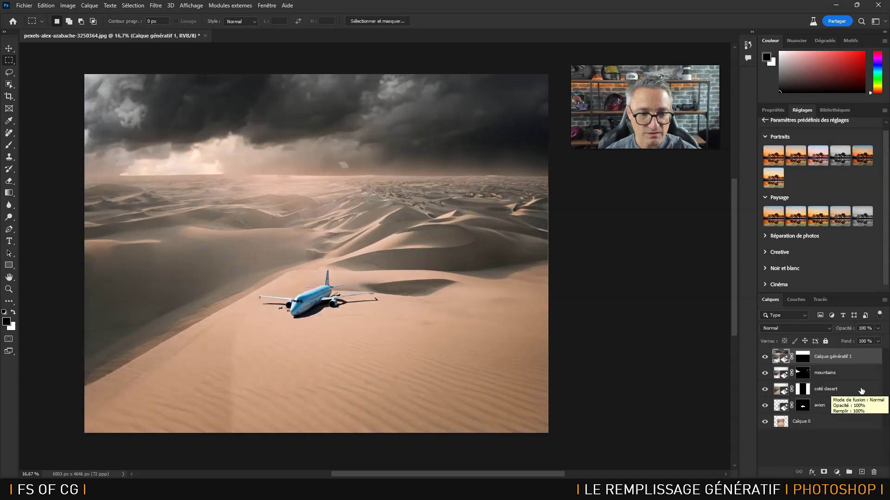
Apply the Creative adjustment preset Éclat de couleur and remove the mask from its group
{"action": "left_click", "coordinate": [770, 252]}
{"action": "scroll", "coordinate": [805, 238], "scroll_direction": "down", "scroll_amount": 1}
{"action": "left_click", "coordinate": [783, 250]}
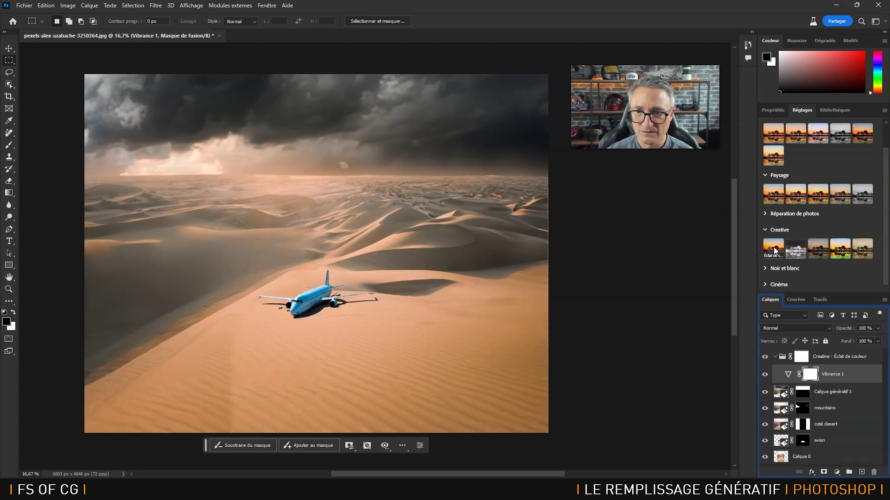
{"action": "left_click", "coordinate": [850, 360]}
{"action": "left_click", "coordinate": [853, 372]}
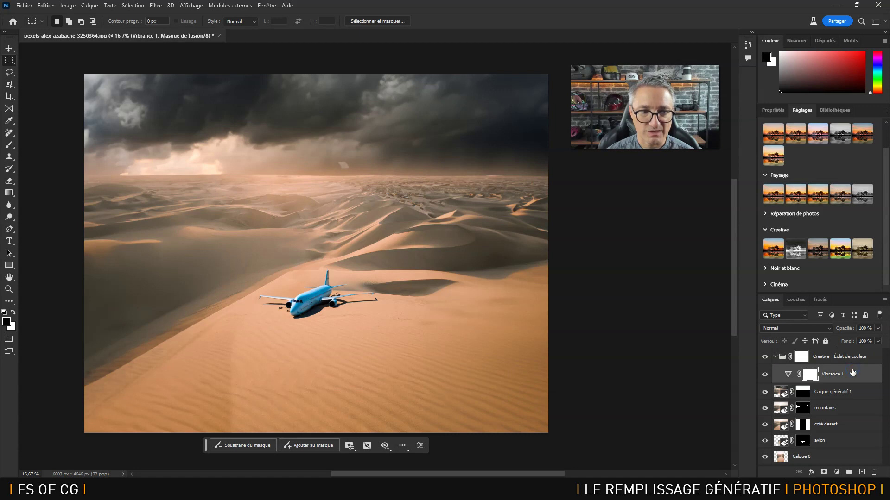
{"action": "left_click_drag", "start_coordinate": [826, 356], "coordinate": [873, 471]}
{"action": "left_click", "coordinate": [416, 181]}
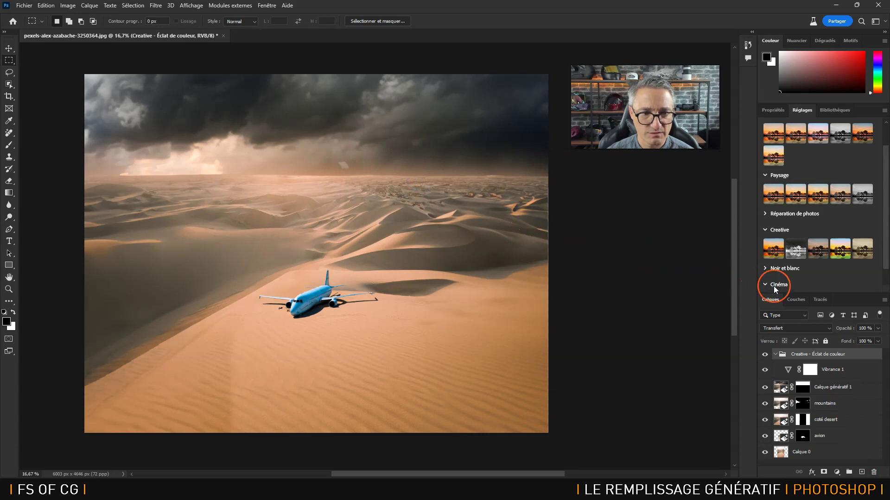
Try the Cinéma preset Teinte divisée, undo it, and delete the Creative - Éclat de couleur group
{"action": "scroll", "coordinate": [774, 286], "scroll_direction": "down", "scroll_amount": 1}
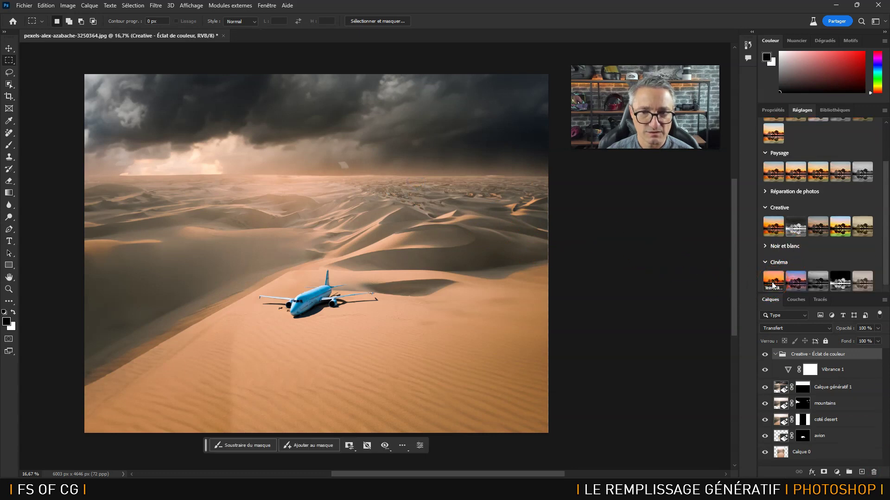
{"action": "left_click", "coordinate": [773, 285]}
{"action": "left_click", "coordinate": [830, 364]}
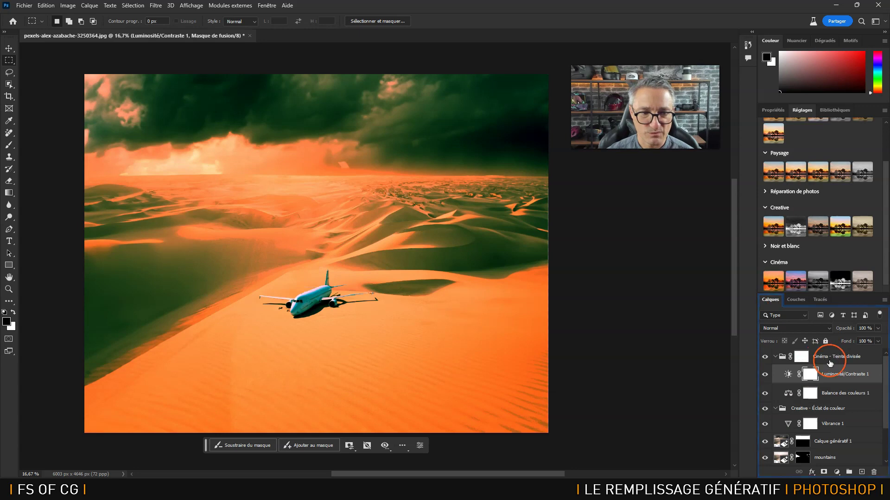
{"action": "key", "text": "ctrl+z"}
{"action": "left_click_drag", "start_coordinate": [848, 354], "coordinate": [873, 471]}
Try the Cinéma presets Ambiance bleue and Sépia doux one after the other, undoing each
{"action": "left_click", "coordinate": [795, 284]}
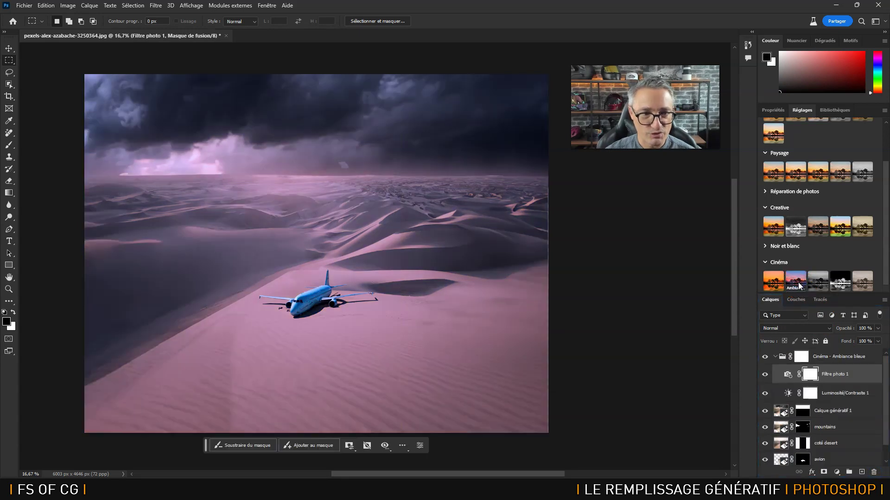
{"action": "key", "text": "ctrl+z"}
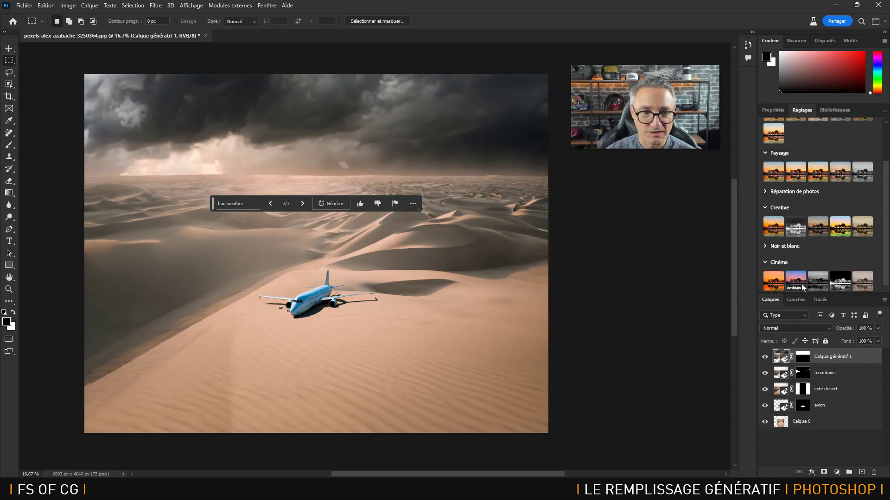
{"action": "left_click", "coordinate": [860, 280]}
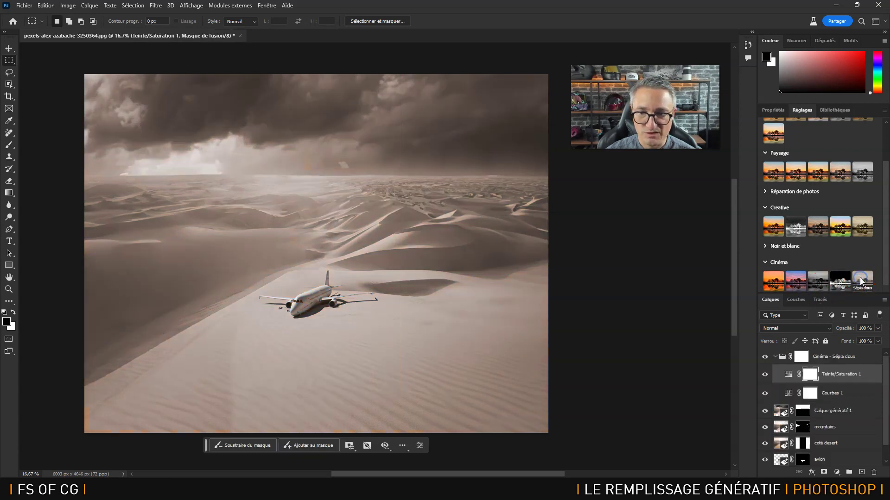
{"action": "key", "text": "ctrl+z"}
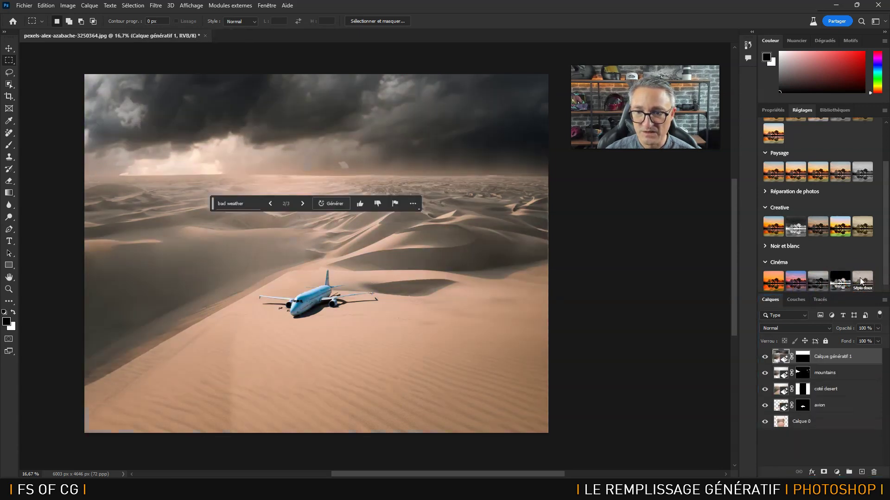
Apply the Creative adjustment preset Éclat de couleur to the desert composition
{"action": "left_click", "coordinate": [773, 226]}
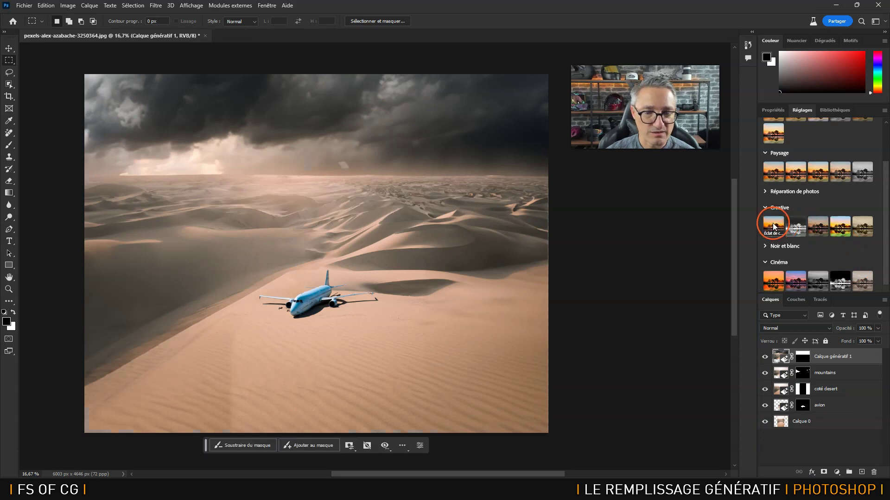
{"action": "left_click", "coordinate": [610, 294]}
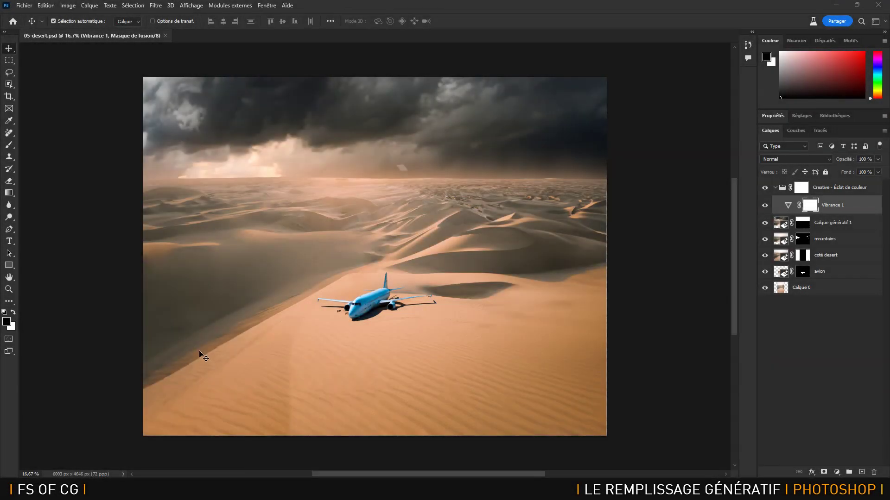
Open the snowboarder raw photo TOF09374.ARW from the FDT folder inside tutos/215-GenerativeFill
{"action": "left_click", "coordinate": [24, 5]}
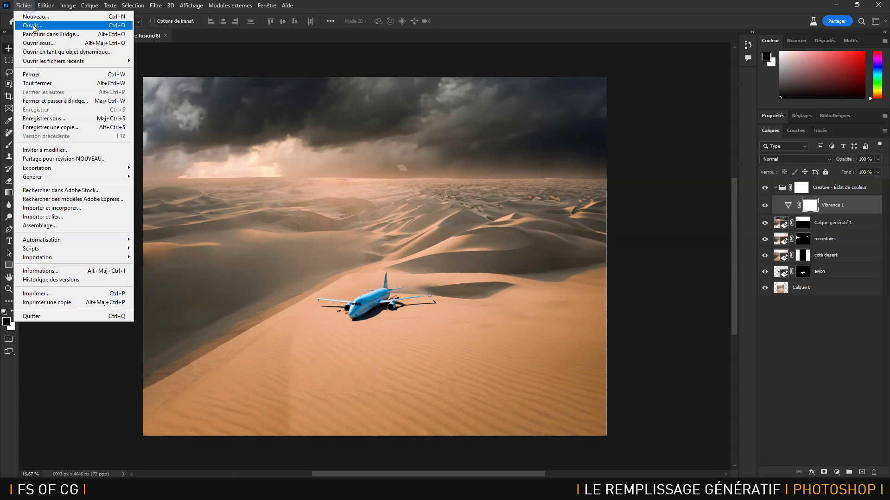
{"action": "left_click", "coordinate": [33, 25]}
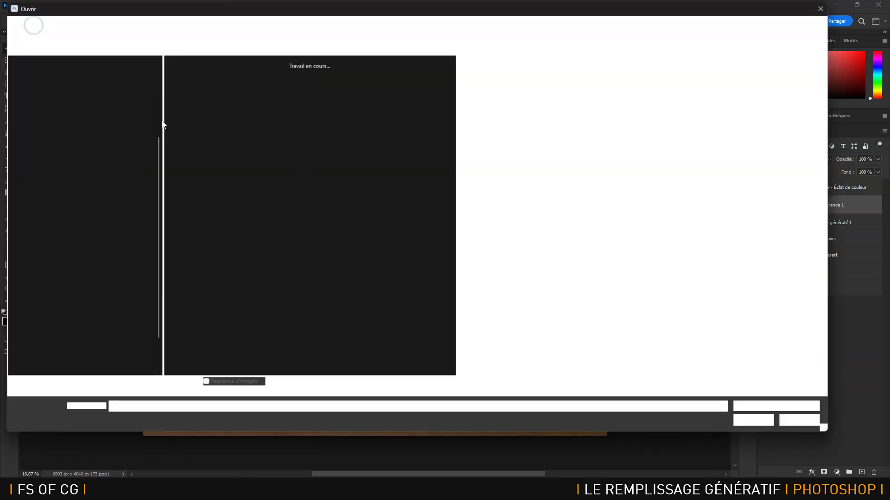
{"action": "left_click", "coordinate": [214, 26]}
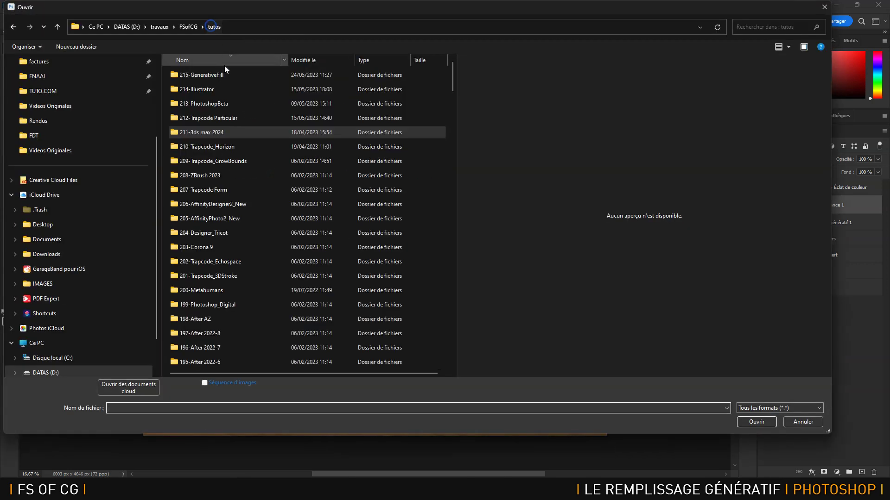
{"action": "double_click", "coordinate": [224, 76]}
{"action": "double_click", "coordinate": [200, 78]}
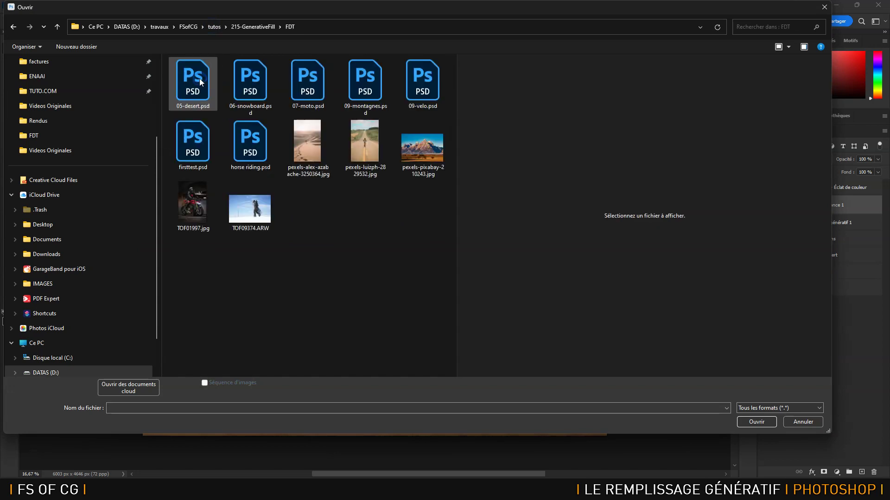
{"action": "left_click", "coordinate": [258, 216]}
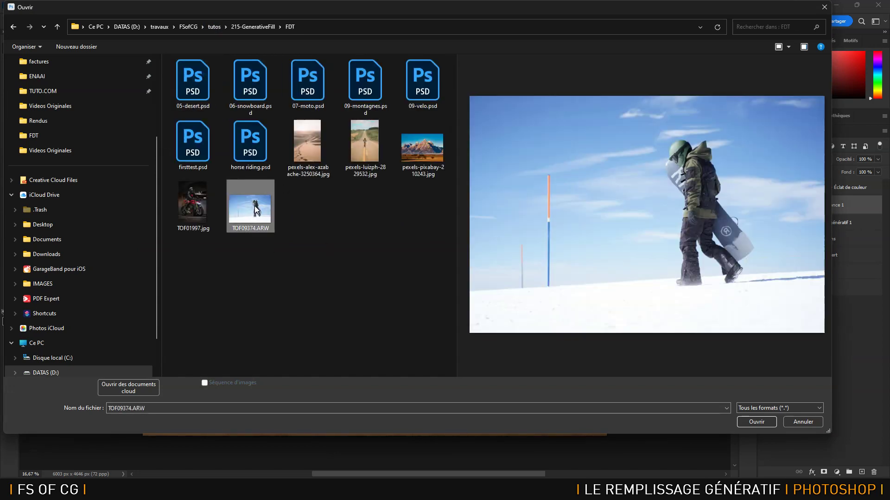
{"action": "double_click", "coordinate": [255, 209]}
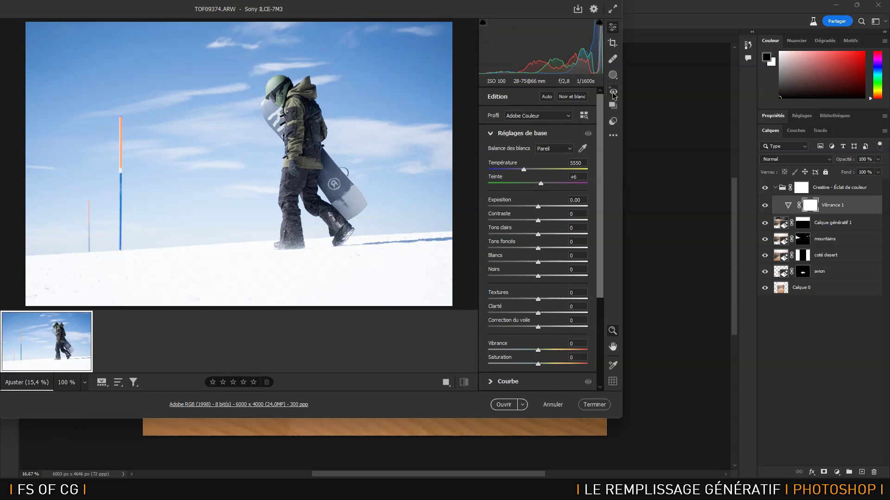
Straighten the raw snowboarder photo along the snow horizon with the Crop tool's straightening function
{"action": "left_click", "coordinate": [613, 44]}
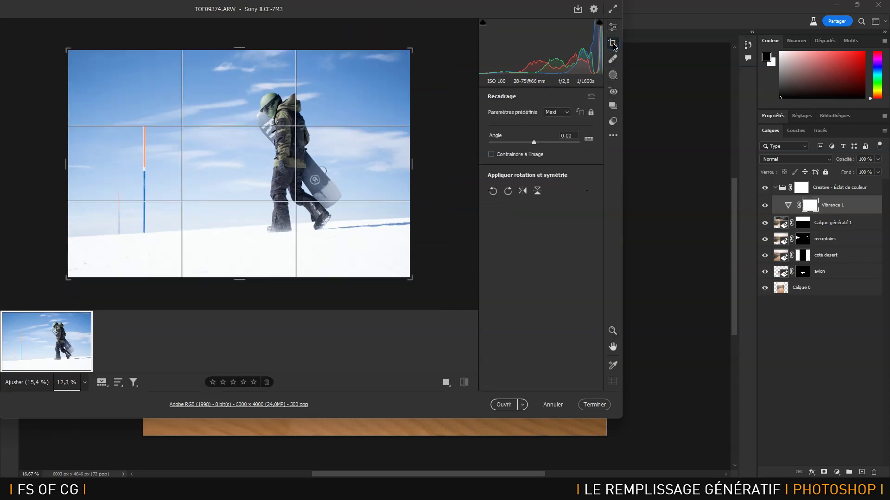
{"action": "left_click", "coordinate": [588, 139]}
{"action": "mouse_move", "coordinate": [99, 236]}
{"action": "left_mouse_down"}
{"action": "mouse_move", "coordinate": [379, 217]}
{"action": "mouse_move", "coordinate": [105, 235]}
{"action": "left_mouse_up"}
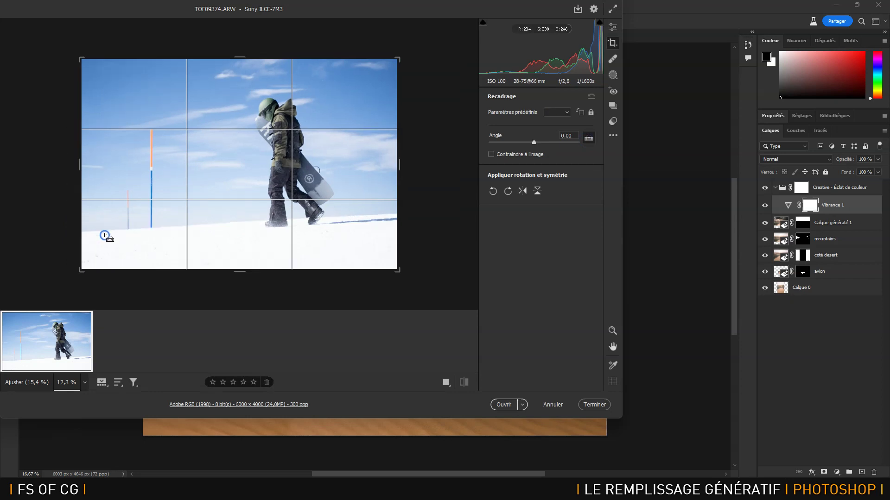
Open the straightened photo as a document, keeping its embedded Adobe RGB (1998) profile, and unlock the background layer
{"action": "left_click", "coordinate": [503, 404]}
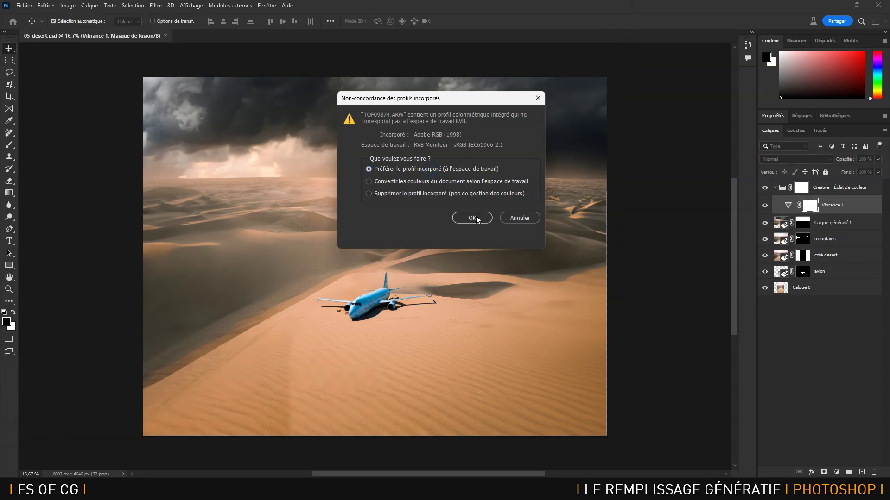
{"action": "left_click", "coordinate": [476, 218]}
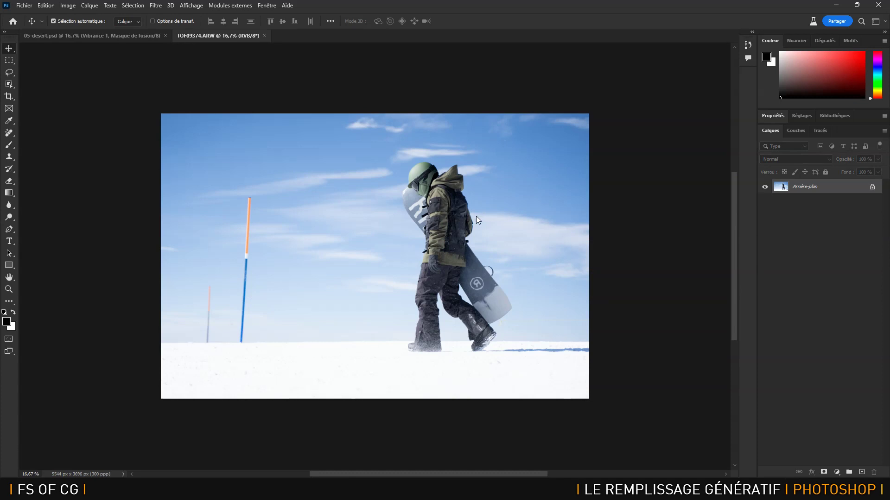
{"action": "left_click", "coordinate": [872, 188]}
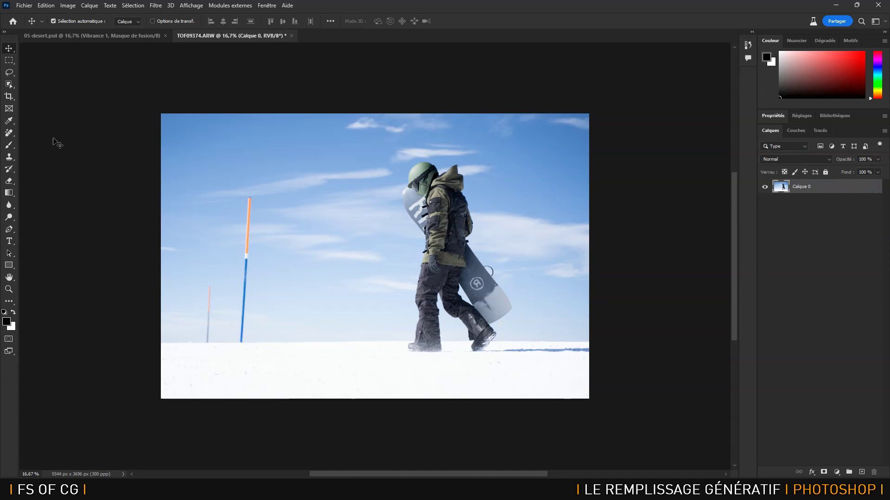
Erase the tall orange-and-blue pole and the small distant pole with the Remove tool at size 150
{"action": "left_click", "coordinate": [9, 133]}
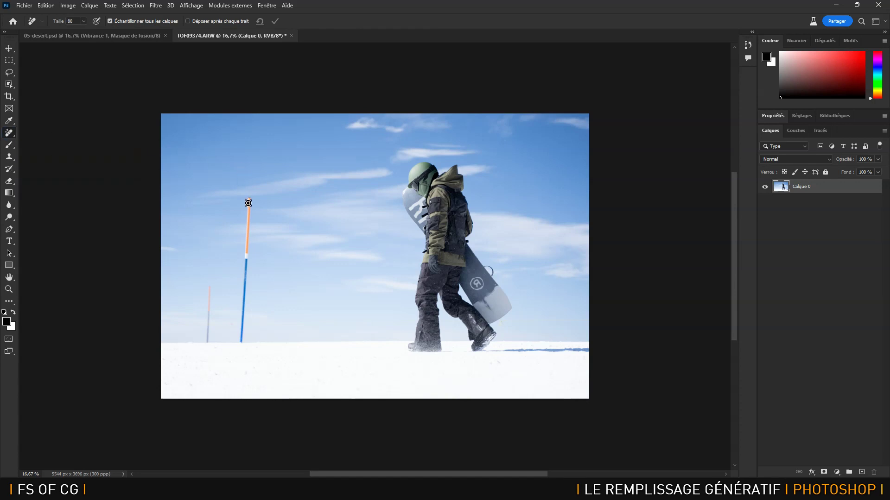
{"action": "key", "text": "bracketright"}
{"action": "key", "text": "bracketright"}
{"action": "key", "text": "bracketright"}
{"action": "key", "text": "bracketright"}
{"action": "mouse_move", "coordinate": [250, 196]}
{"action": "left_mouse_down"}
{"action": "mouse_move", "coordinate": [240, 345]}
{"action": "mouse_move", "coordinate": [249, 245]}
{"action": "left_mouse_up"}
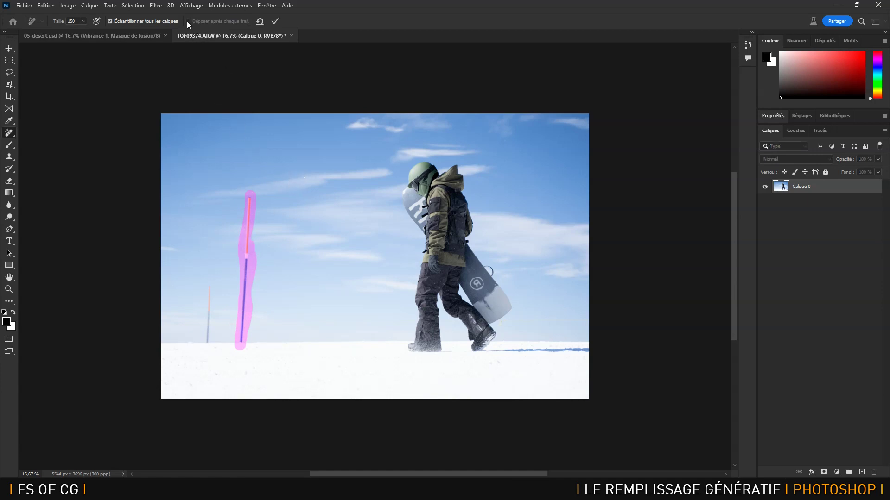
{"action": "left_click", "coordinate": [274, 21]}
{"action": "left_click_drag", "start_coordinate": [210, 287], "coordinate": [203, 343]}
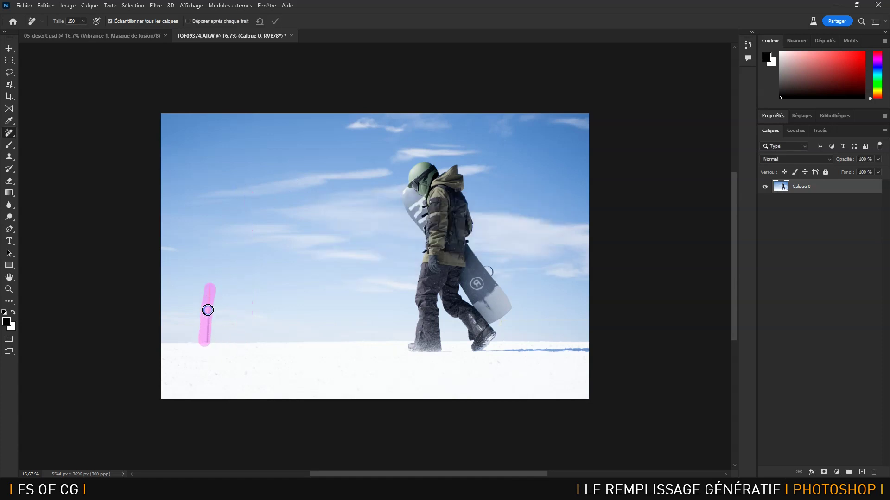
{"action": "left_click", "coordinate": [275, 21]}
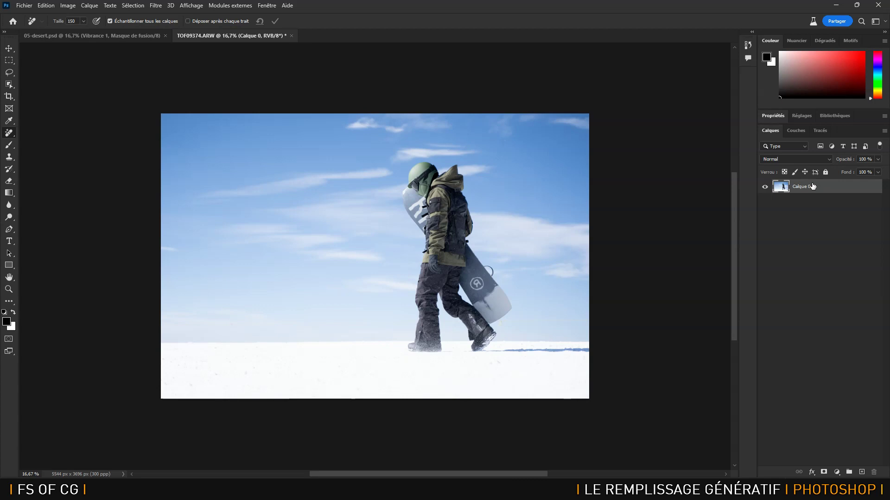
Extend the canvas on both sides and above the photo to about 8604 x 4572 px with the Crop tool
{"action": "left_click", "coordinate": [9, 97]}
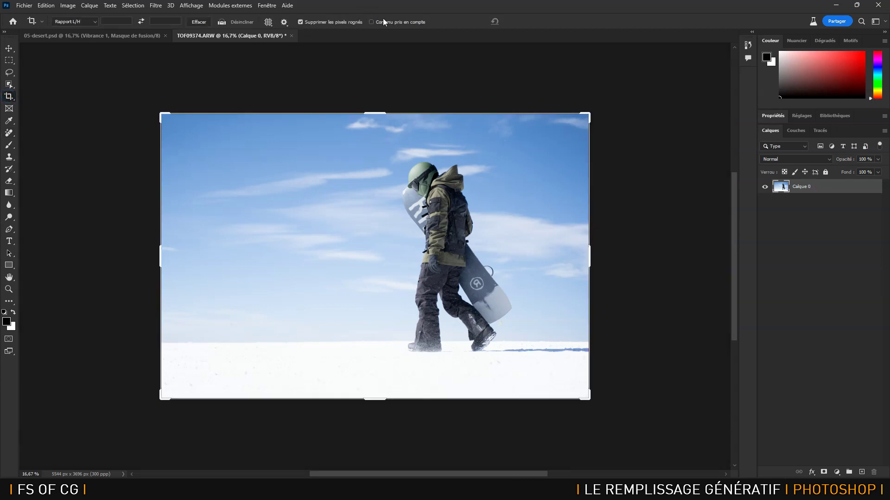
{"action": "left_click_drag", "start_coordinate": [163, 252], "coordinate": [104, 252]}
{"action": "left_click_drag", "start_coordinate": [646, 256], "coordinate": [709, 252]}
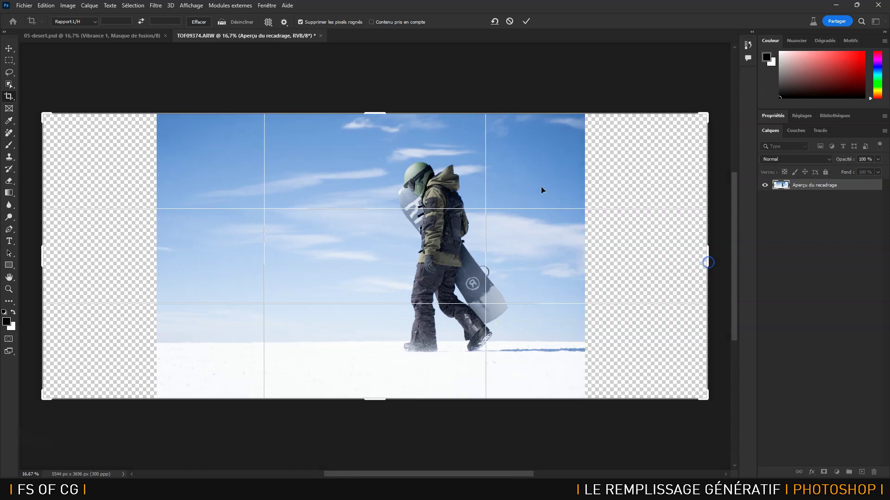
{"action": "left_click_drag", "start_coordinate": [374, 113], "coordinate": [385, 79]}
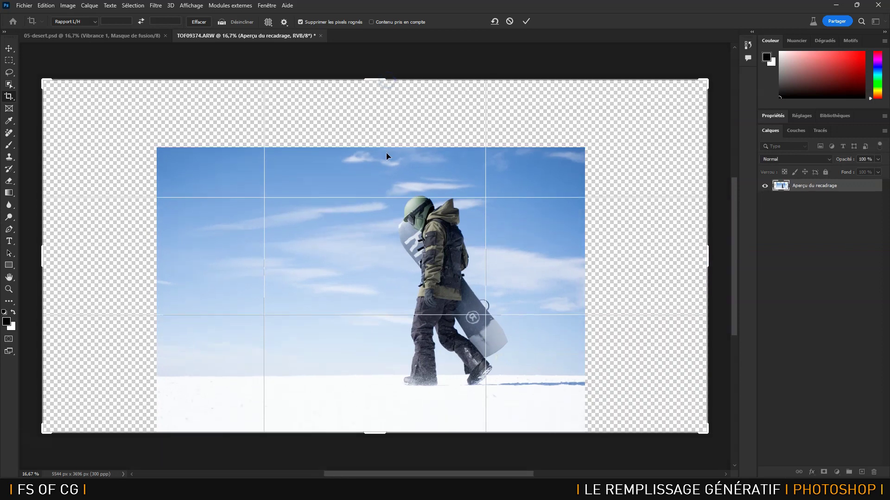
{"action": "left_click", "coordinate": [527, 21]}
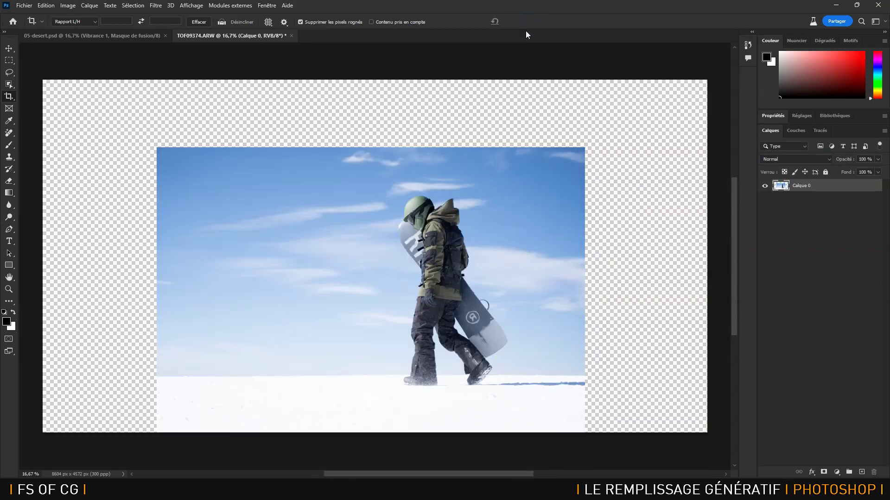
Select the empty canvas on both sides and above the photo with rectangular marquees that slightly overlap the image edges
{"action": "left_click", "coordinate": [9, 61]}
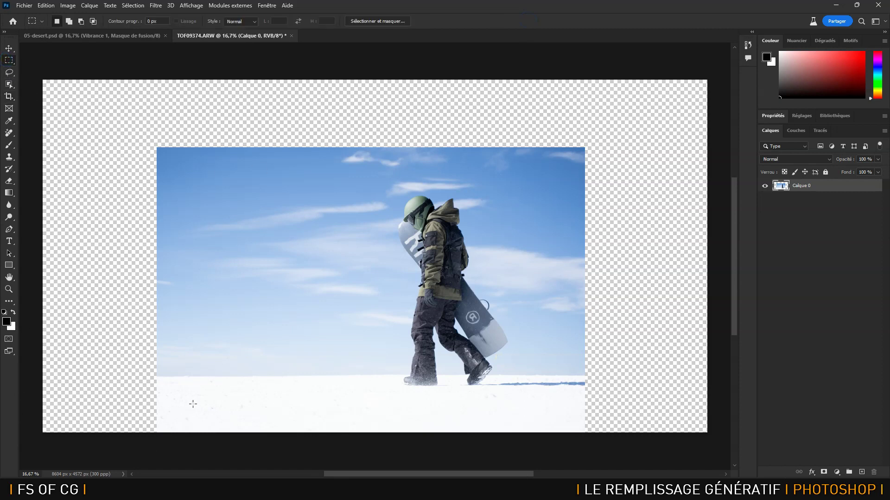
{"action": "key", "text": "ctrl+minus"}
{"action": "left_click_drag", "start_coordinate": [147, 411], "coordinate": [221, 118]}
{"action": "key", "text": "shift"}
{"action": "left_click_drag", "start_coordinate": [101, 100], "coordinate": [679, 179]}
{"action": "left_click_drag", "start_coordinate": [670, 108], "coordinate": [525, 419]}
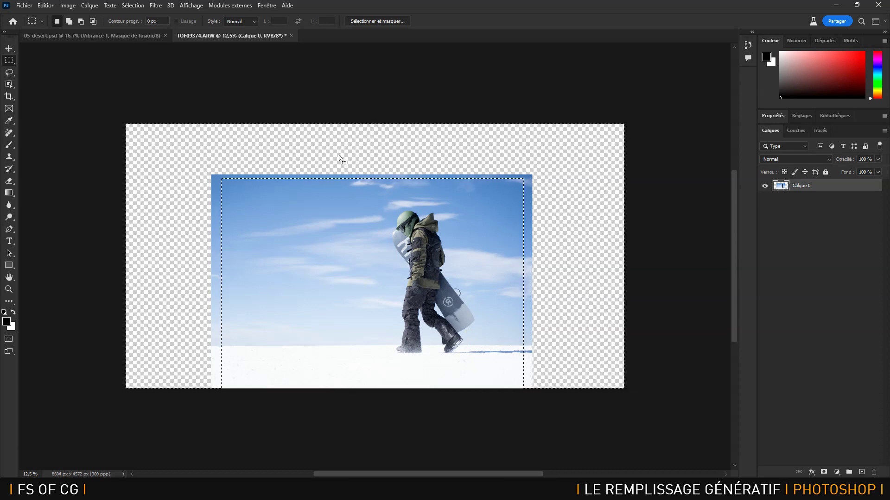
Display the contextual task bar and fill the selected borders with Generative Fill using an empty prompt
{"action": "left_click", "coordinate": [264, 6]}
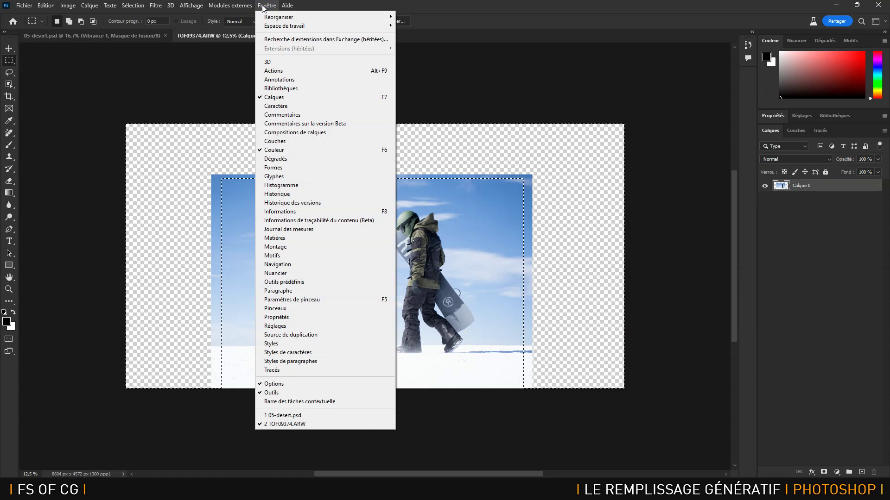
{"action": "left_click", "coordinate": [280, 402]}
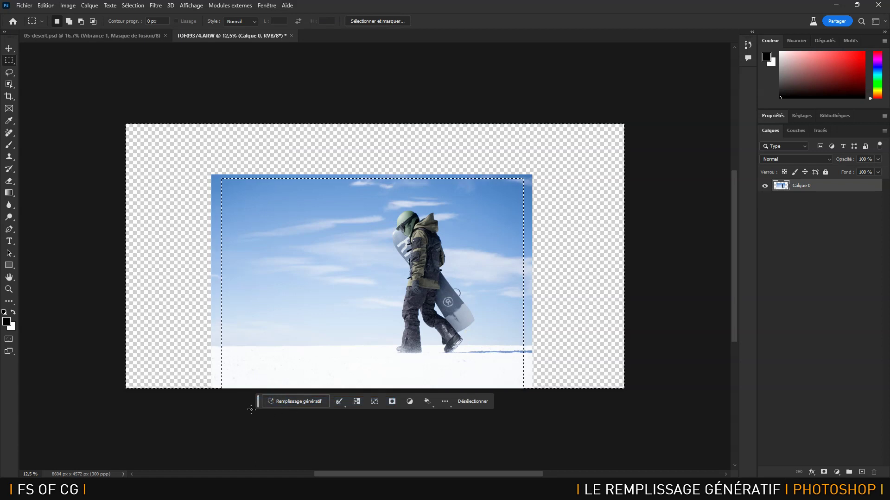
{"action": "left_click", "coordinate": [292, 402]}
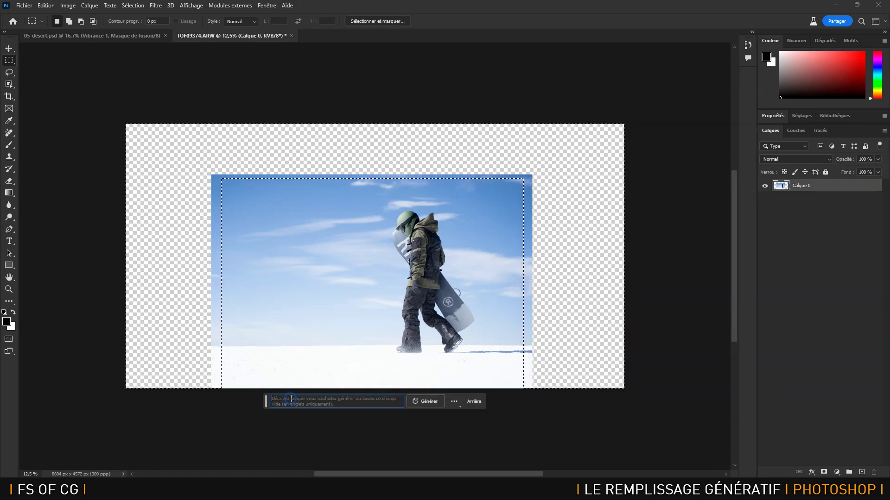
{"action": "left_click", "coordinate": [428, 402]}
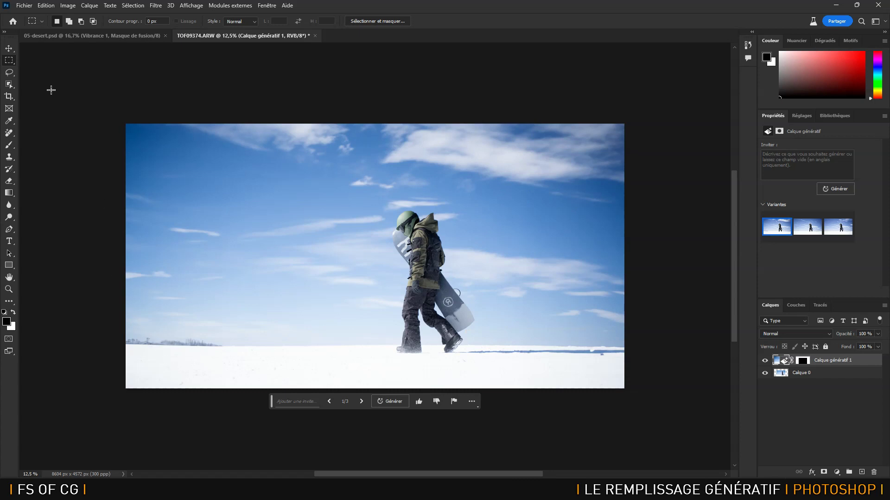
Compare the variations of the generated borders and keep the third one
{"action": "left_click", "coordinate": [9, 73]}
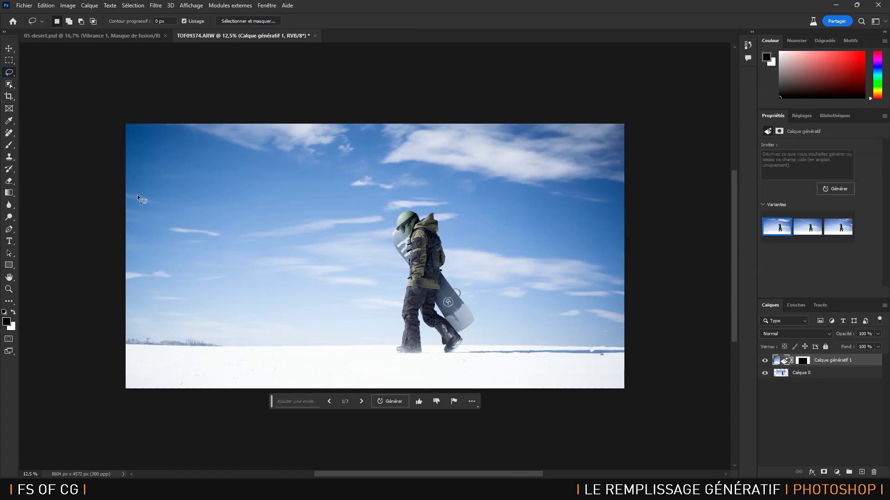
{"action": "left_click", "coordinate": [806, 230]}
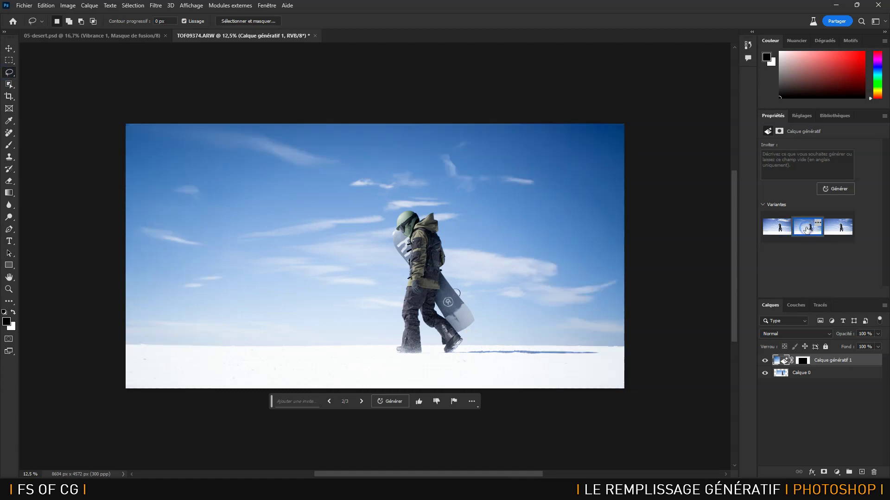
{"action": "left_click", "coordinate": [840, 230]}
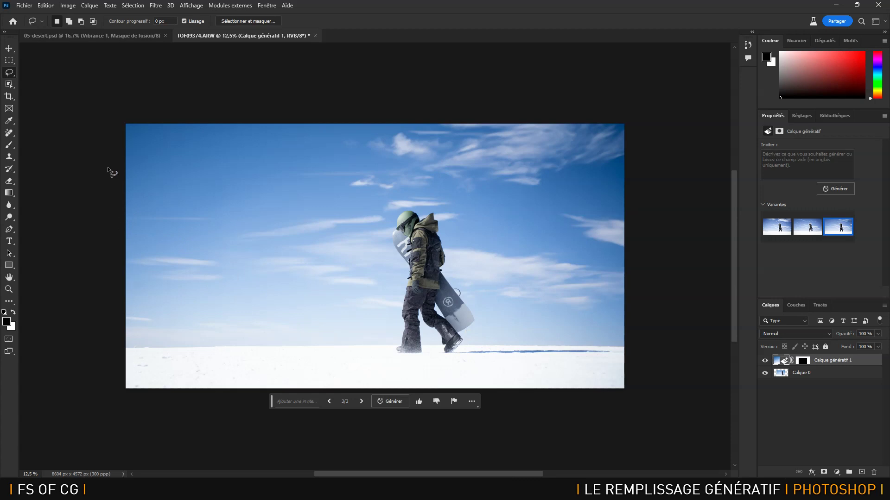
Lasso the lower left and lower right areas around the horizon and fill them generatively with the prompt "snowy mountains"
{"action": "mouse_move", "coordinate": [116, 187]}
{"action": "left_mouse_down"}
{"action": "mouse_move", "coordinate": [186, 212]}
{"action": "mouse_move", "coordinate": [237, 270]}
{"action": "mouse_move", "coordinate": [299, 313]}
{"action": "mouse_move", "coordinate": [314, 340]}
{"action": "mouse_move", "coordinate": [311, 421]}
{"action": "mouse_move", "coordinate": [63, 427]}
{"action": "left_mouse_up"}
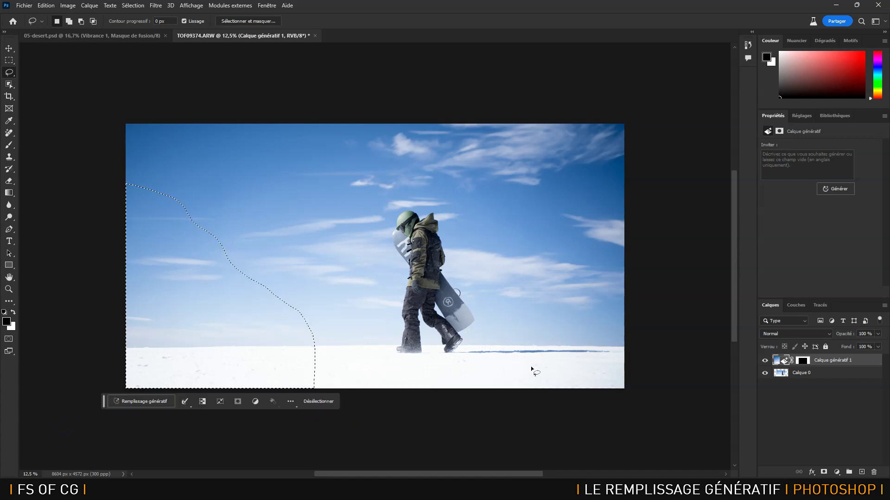
{"action": "mouse_move", "coordinate": [520, 345]}
{"action": "left_mouse_down"}
{"action": "mouse_move", "coordinate": [600, 256]}
{"action": "mouse_move", "coordinate": [649, 222]}
{"action": "mouse_move", "coordinate": [669, 396]}
{"action": "mouse_move", "coordinate": [570, 397]}
{"action": "mouse_move", "coordinate": [520, 362]}
{"action": "mouse_move", "coordinate": [520, 346]}
{"action": "left_mouse_up"}
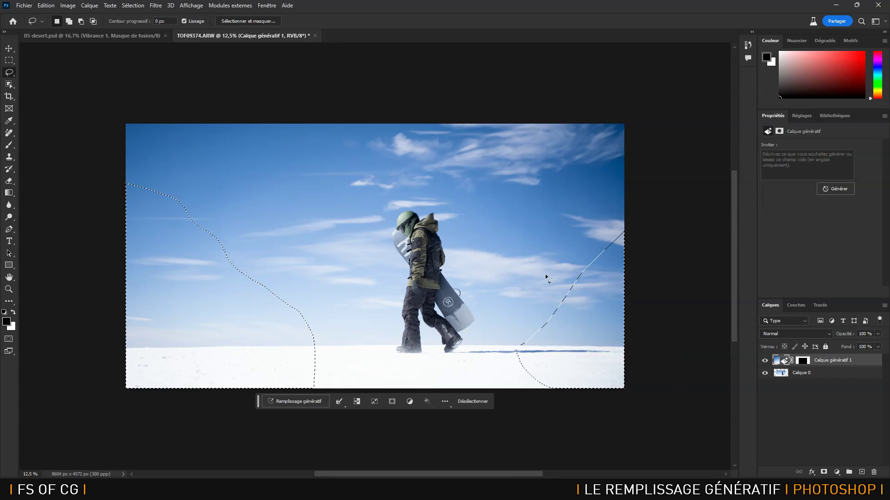
{"action": "left_click", "coordinate": [308, 403]}
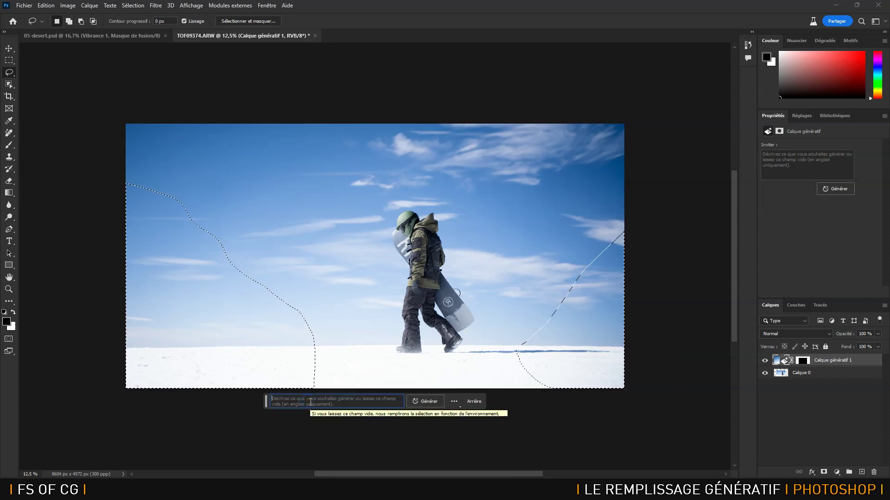
{"action": "type", "text": "snowy mountains"}
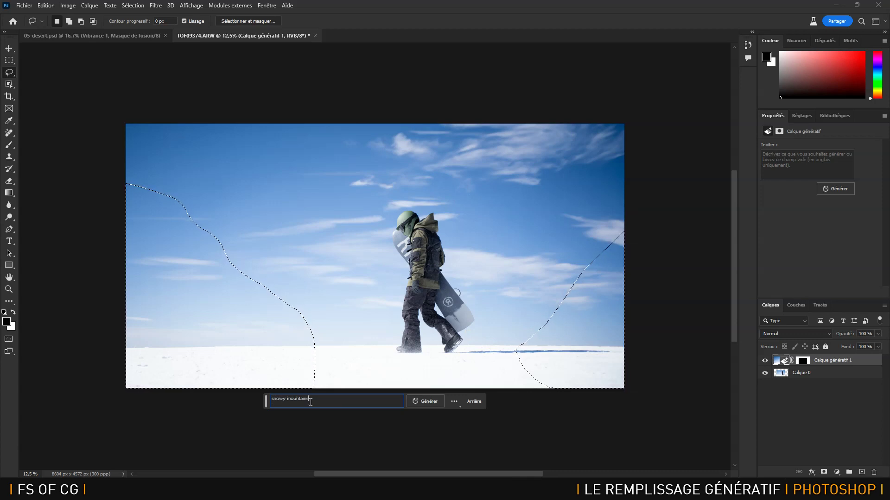
{"action": "left_click", "coordinate": [422, 402]}
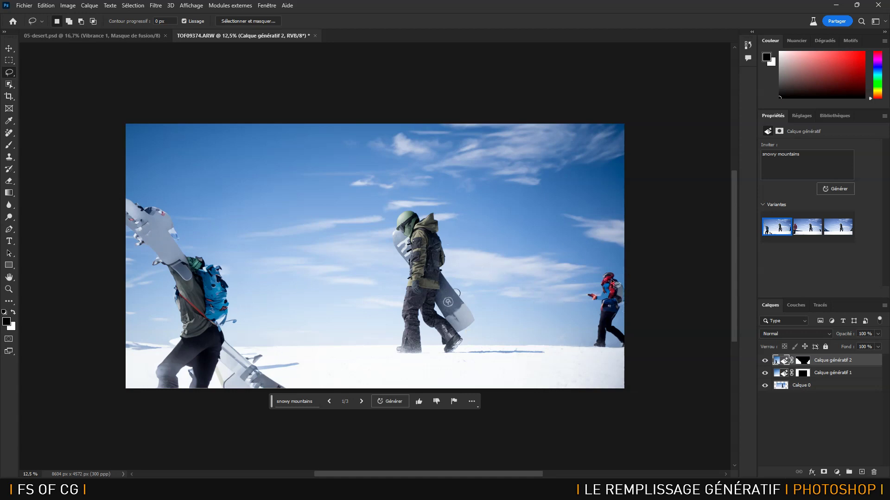
Choose the third snowy mountains variation and brush black on its layer mask to hide the stray object in the left sky
{"action": "left_click", "coordinate": [809, 227]}
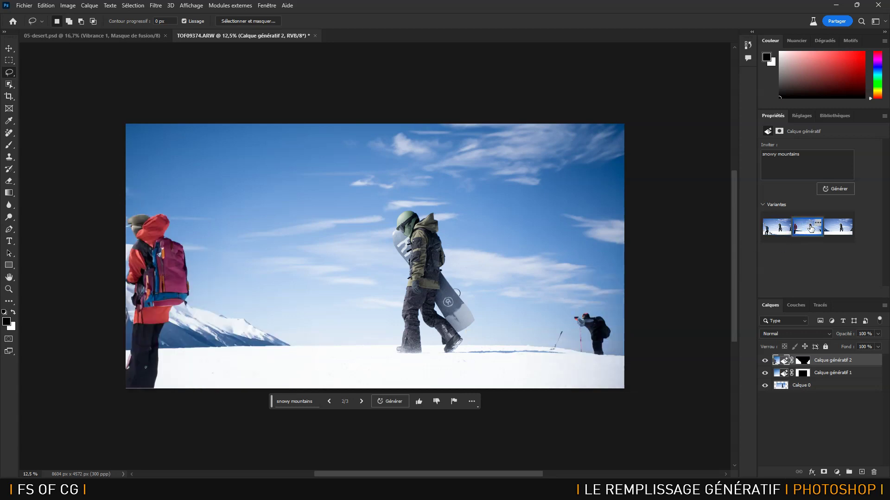
{"action": "left_click", "coordinate": [841, 228]}
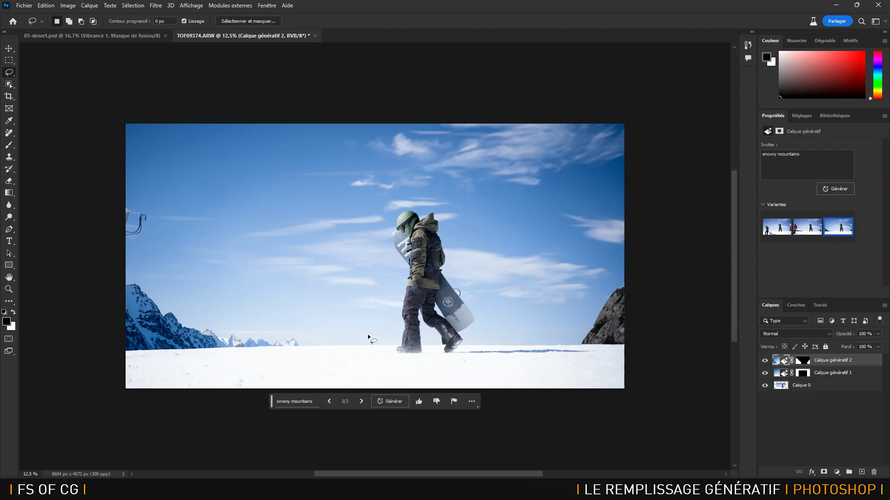
{"action": "left_click", "coordinate": [804, 362]}
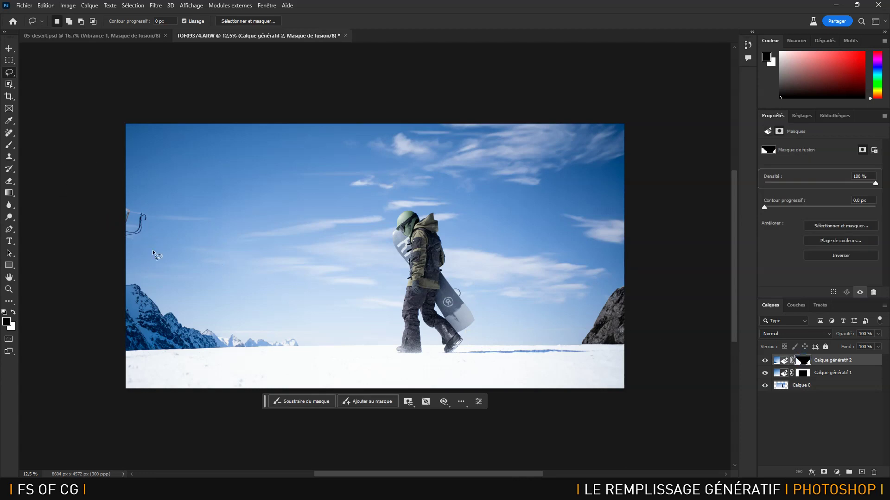
{"action": "left_click", "coordinate": [9, 146]}
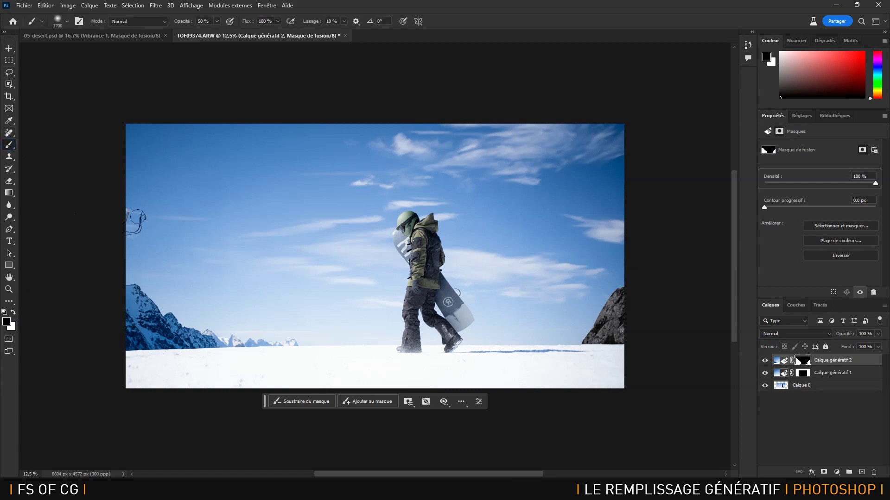
{"action": "key", "text": "bracketleft"}
{"action": "mouse_move", "coordinate": [146, 236]}
{"action": "left_mouse_down"}
{"action": "mouse_move", "coordinate": [133, 224]}
{"action": "mouse_move", "coordinate": [125, 230]}
{"action": "mouse_move", "coordinate": [137, 203]}
{"action": "mouse_move", "coordinate": [140, 227]}
{"action": "mouse_move", "coordinate": [133, 184]}
{"action": "mouse_move", "coordinate": [149, 225]}
{"action": "left_mouse_up"}
Select the snowboarder with Select Subject, using the Cloud (detailed results) processing option
{"action": "left_click", "coordinate": [10, 85]}
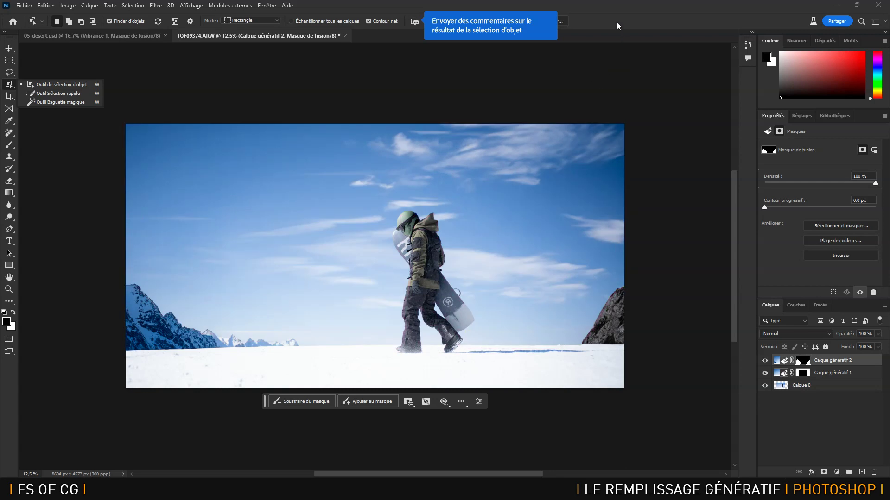
{"action": "left_click", "coordinate": [490, 21]}
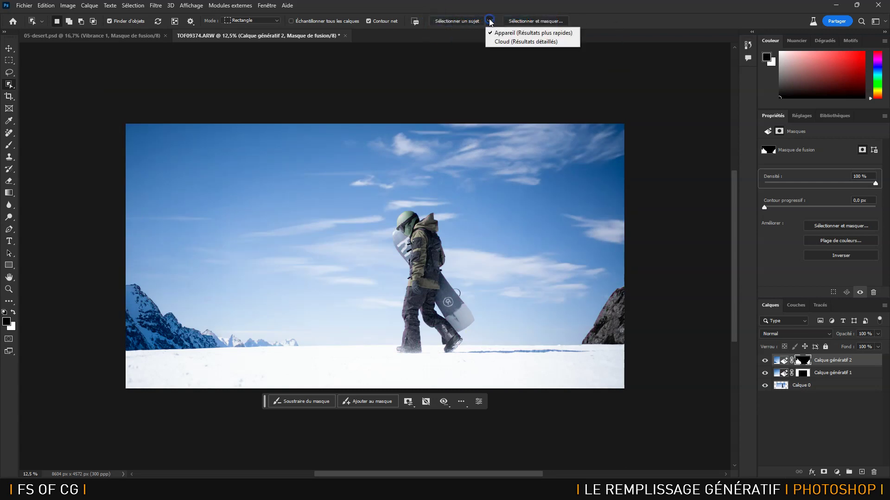
{"action": "left_click", "coordinate": [510, 41]}
{"action": "left_click", "coordinate": [490, 21]}
{"action": "left_click", "coordinate": [509, 42]}
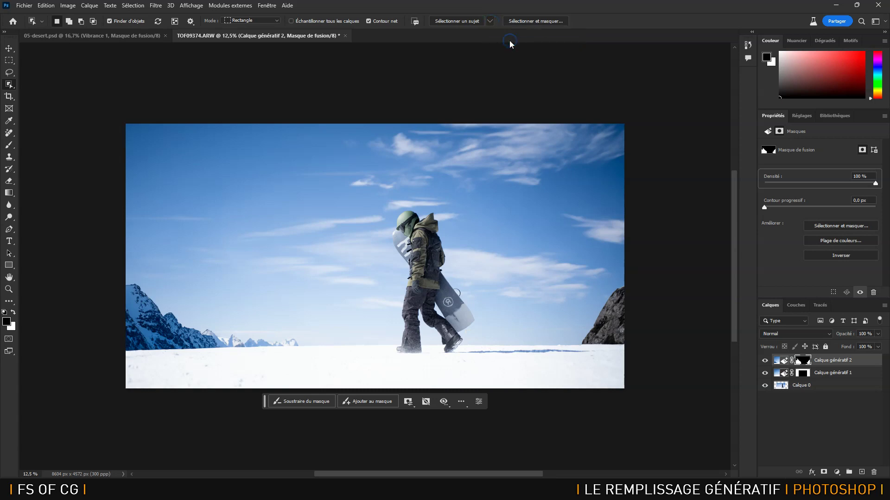
{"action": "left_click", "coordinate": [463, 21]}
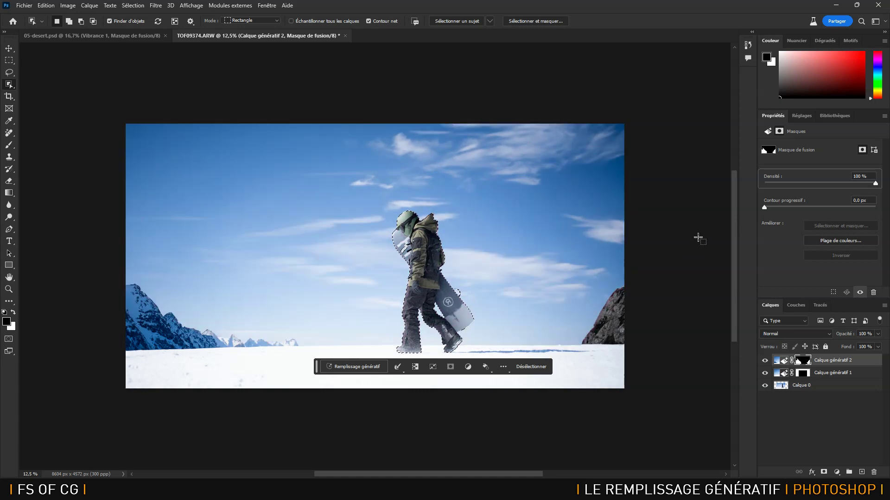
Invert the subject selection and subtract the snowy ground below the horizon with the rectangular marquee
{"action": "left_click", "coordinate": [132, 6]}
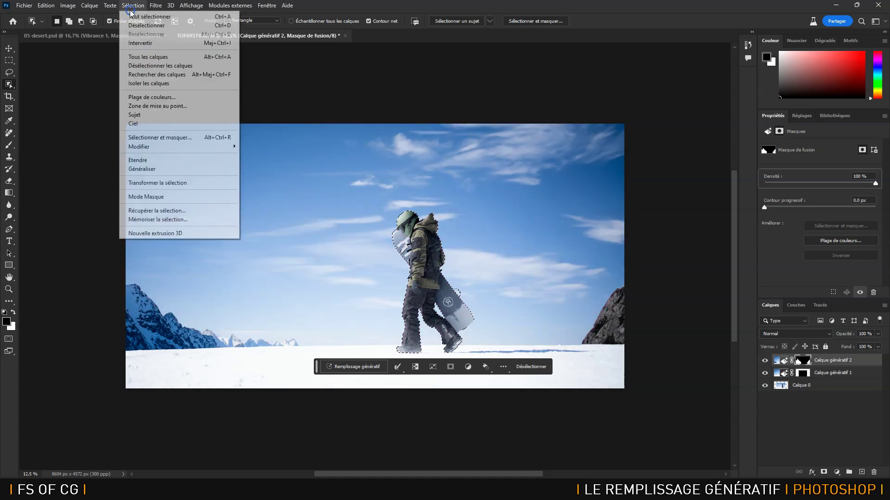
{"action": "left_click", "coordinate": [138, 42]}
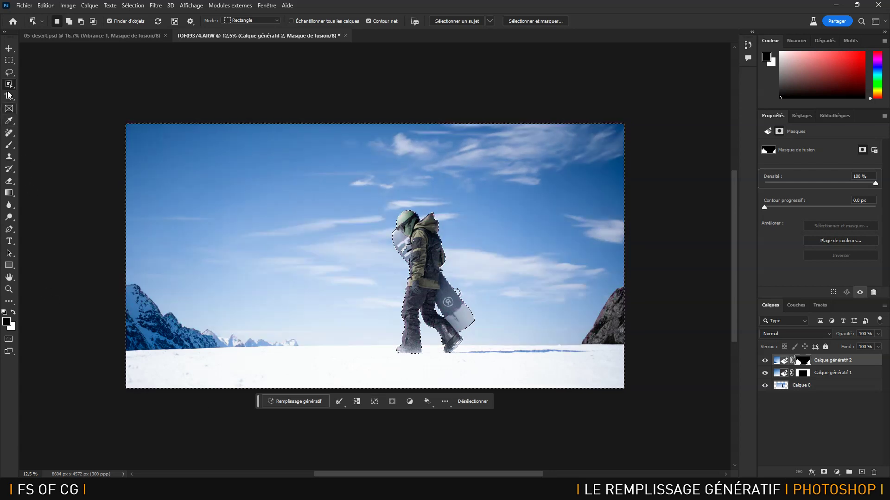
{"action": "left_click", "coordinate": [9, 61]}
{"action": "key", "text": "alt"}
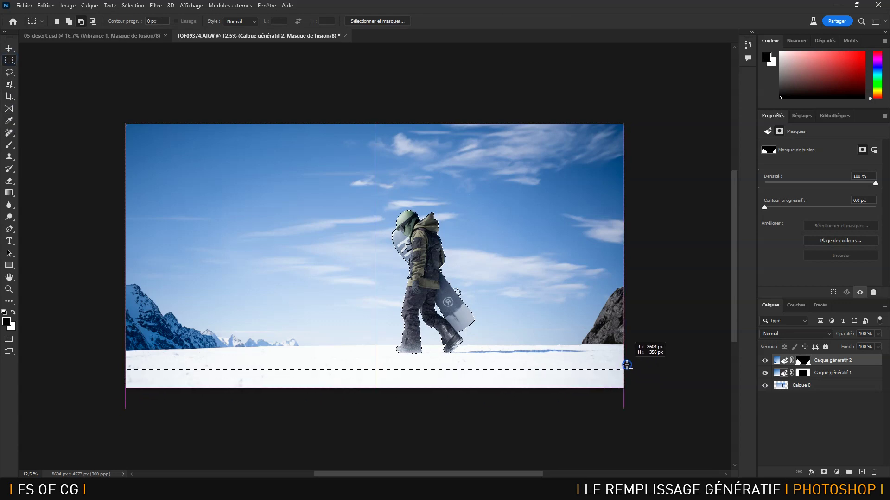
{"action": "left_click_drag", "start_coordinate": [638, 352], "coordinate": [645, 347]}
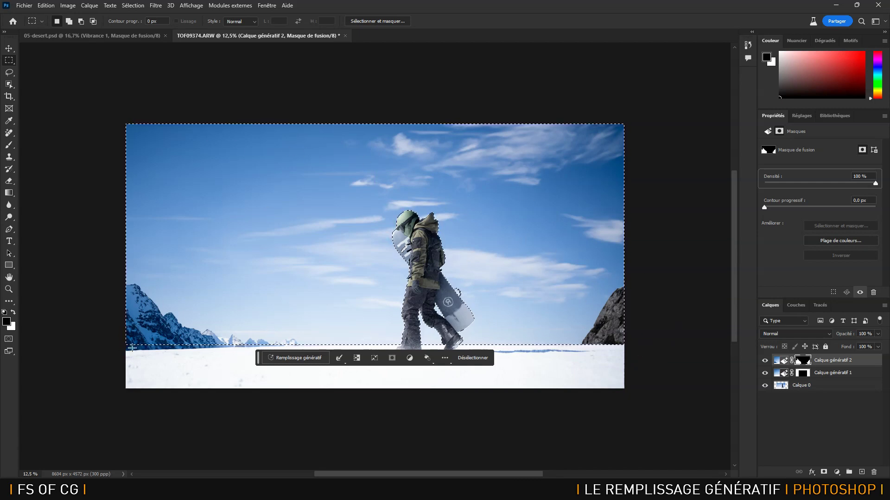
Fill the selected background generatively with the prompt "bad weather at mountains" and choose the second variation
{"action": "left_click", "coordinate": [304, 358]}
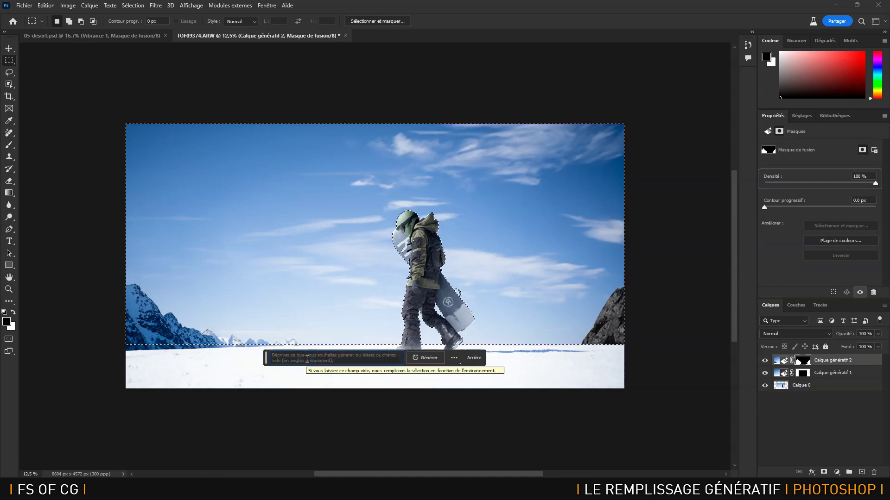
{"action": "left_click", "coordinate": [306, 359]}
{"action": "type", "text": "bad weathe"}
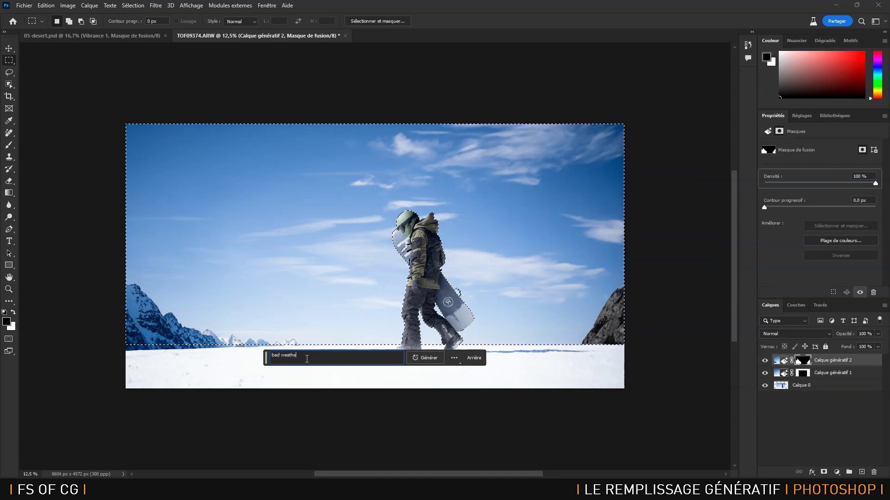
{"action": "type", "text": "r at mountains"}
{"action": "left_click", "coordinate": [428, 358]}
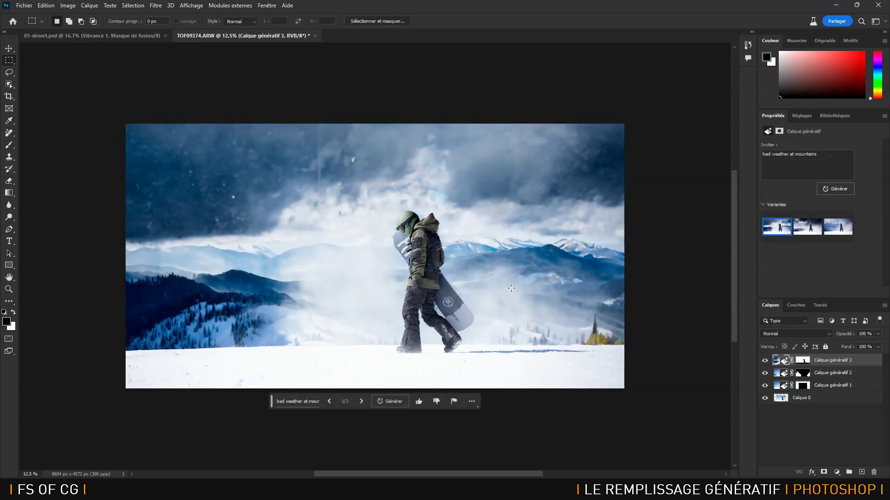
{"action": "left_click", "coordinate": [809, 228]}
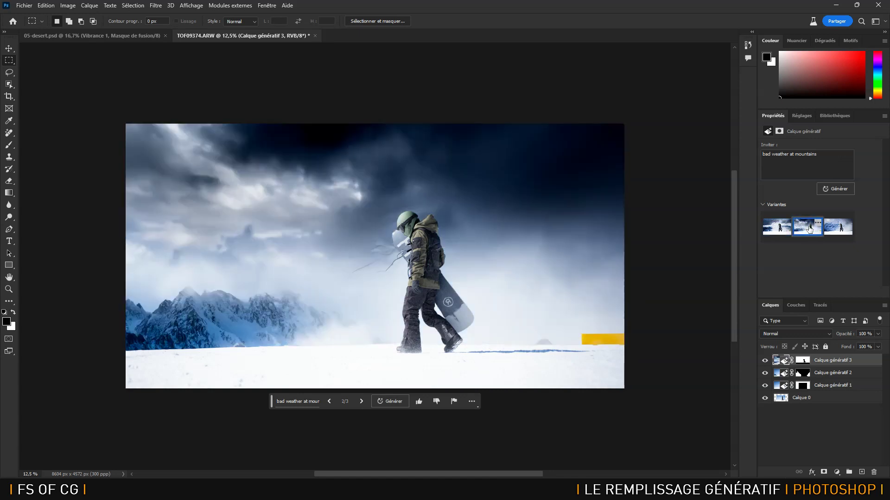
{"action": "left_click", "coordinate": [839, 230]}
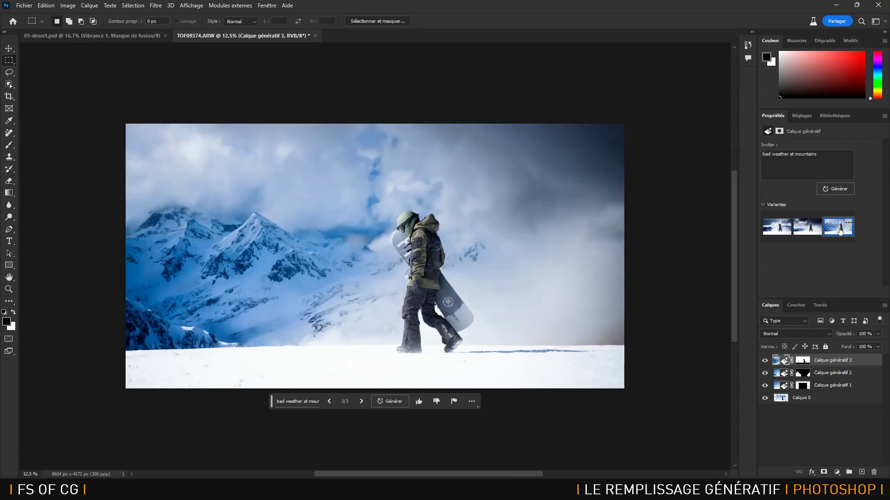
{"action": "left_click", "coordinate": [806, 229]}
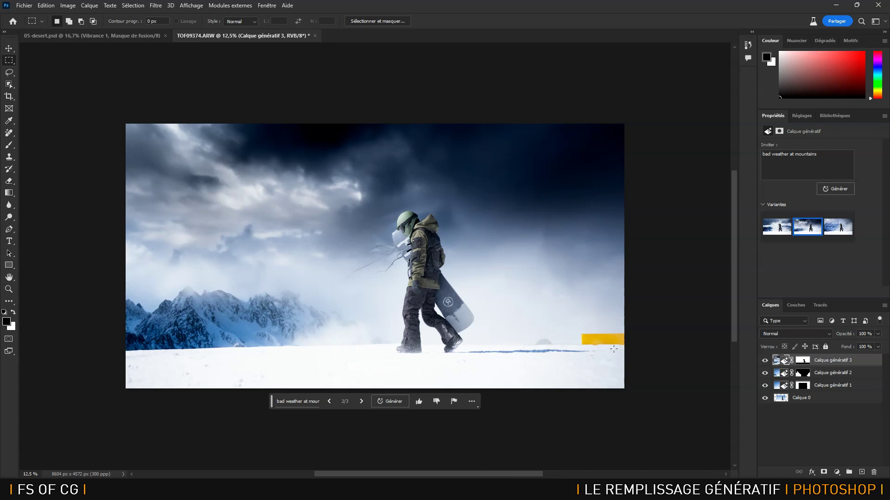
Lasso the yellow object and dark bump on the right horizon, fill them generatively with "snowy rocks" and choose the third variation
{"action": "left_click", "coordinate": [9, 73]}
{"action": "mouse_move", "coordinate": [519, 346]}
{"action": "left_mouse_down"}
{"action": "mouse_move", "coordinate": [550, 328]}
{"action": "mouse_move", "coordinate": [598, 317]}
{"action": "left_mouse_up"}
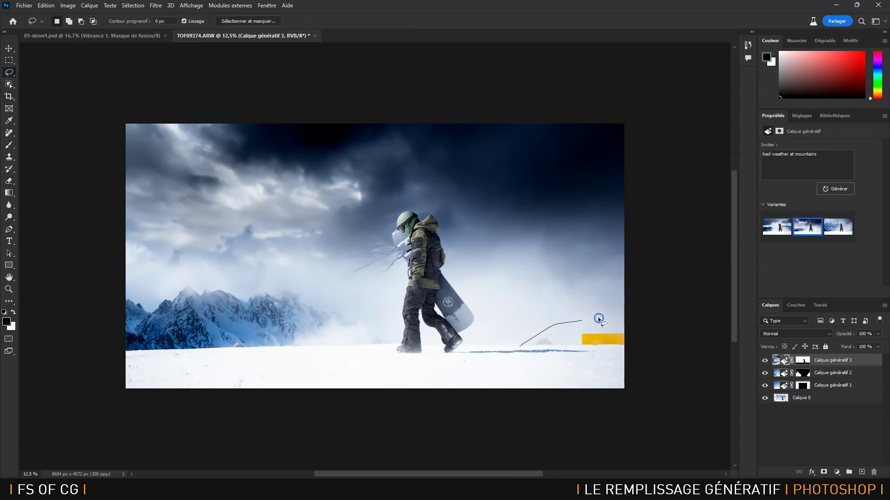
{"action": "mouse_move", "coordinate": [650, 307]}
{"action": "left_mouse_down"}
{"action": "mouse_move", "coordinate": [648, 364]}
{"action": "mouse_move", "coordinate": [543, 358]}
{"action": "mouse_move", "coordinate": [518, 346]}
{"action": "left_mouse_up"}
{"action": "left_click", "coordinate": [482, 377]}
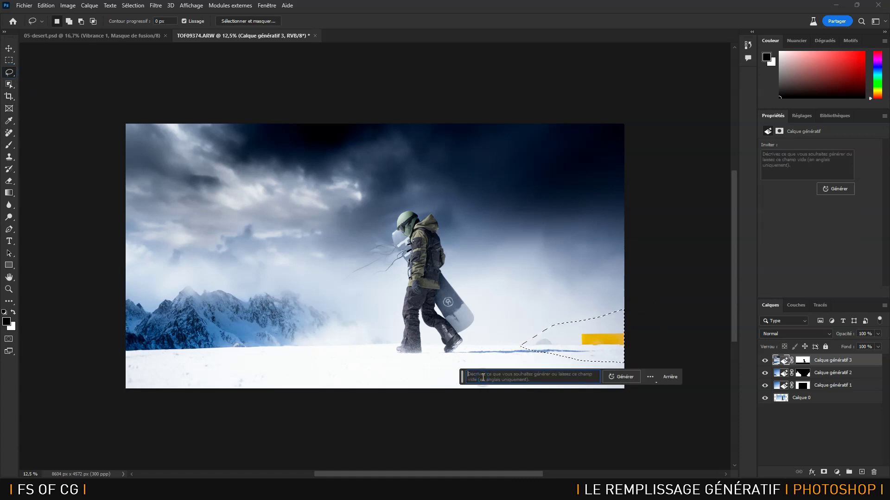
{"action": "type", "text": "snowy rocks"}
{"action": "left_click", "coordinate": [622, 377]}
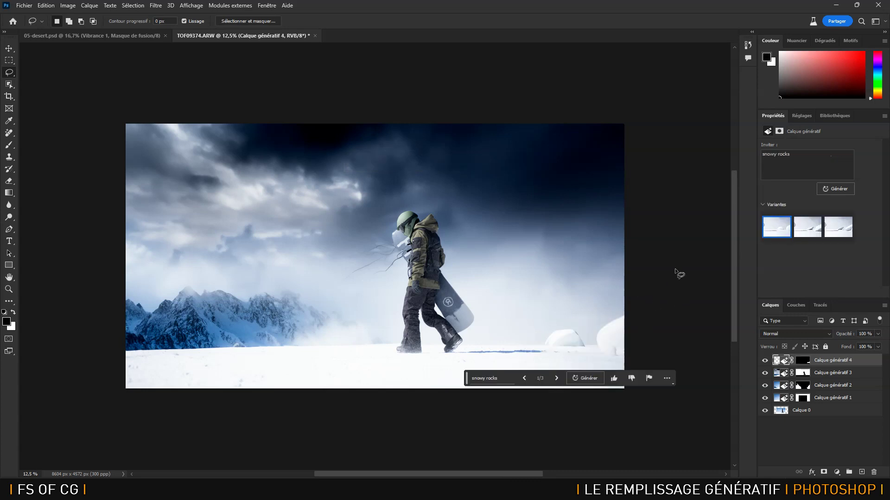
{"action": "left_click", "coordinate": [807, 227]}
{"action": "left_click", "coordinate": [834, 229]}
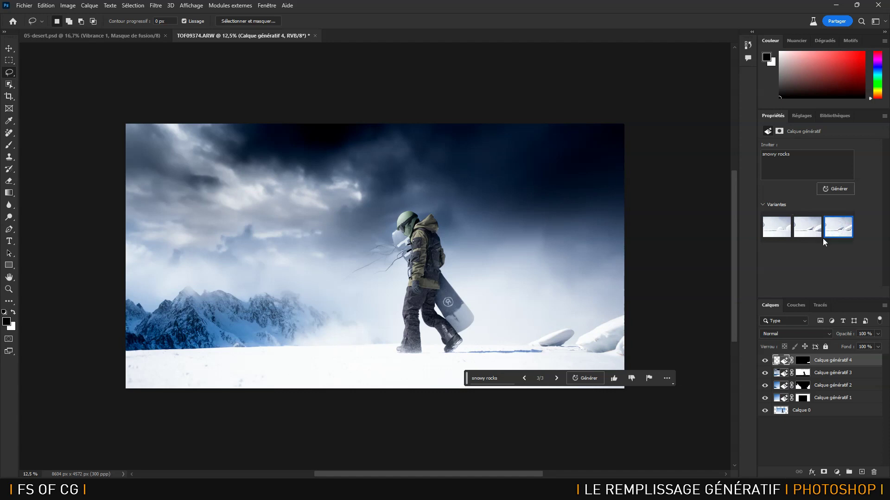
Lasso the lower left mountain foot and snow, fill it generatively with "snowy rocks" and choose the third variation
{"action": "left_click_drag", "start_coordinate": [112, 298], "coordinate": [166, 307]}
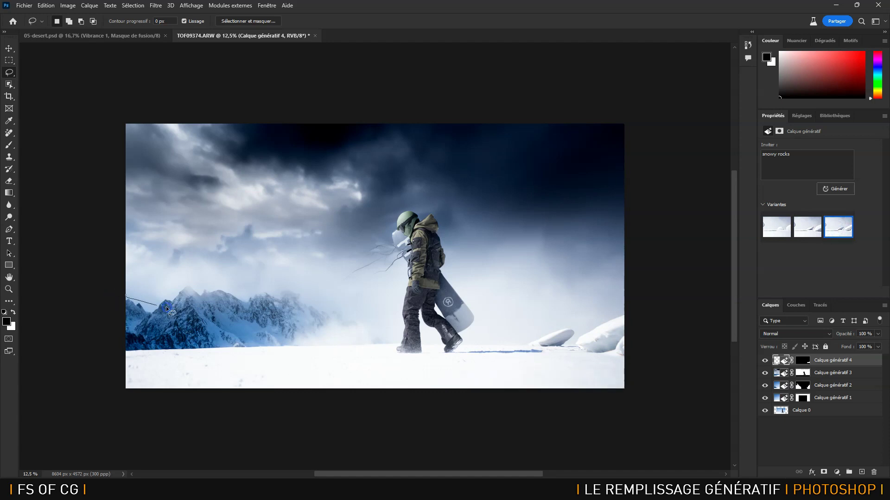
{"action": "left_click_drag", "start_coordinate": [295, 347], "coordinate": [103, 405]}
{"action": "left_click", "coordinate": [144, 402]}
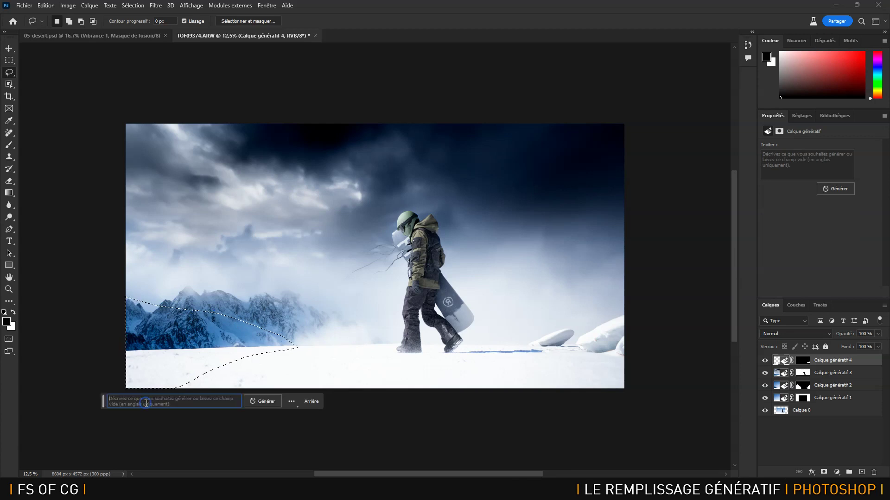
{"action": "type", "text": "sno"}
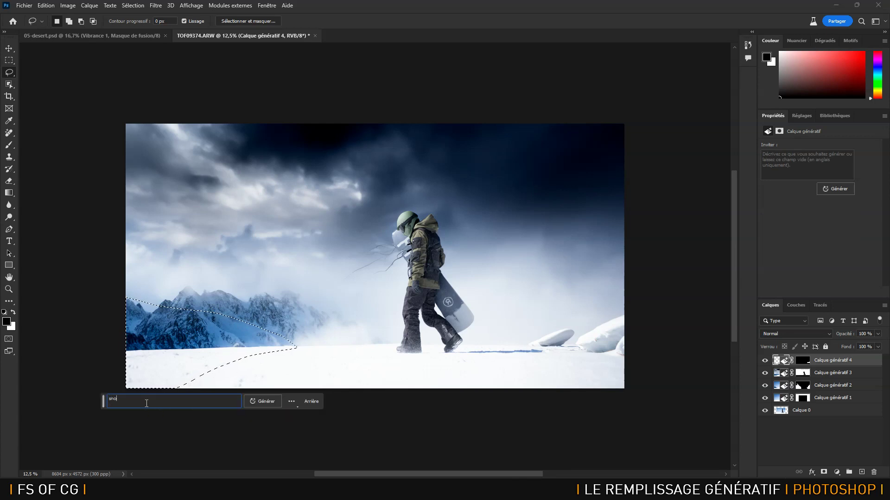
{"action": "type", "text": "wy rocks"}
{"action": "left_click", "coordinate": [263, 402]}
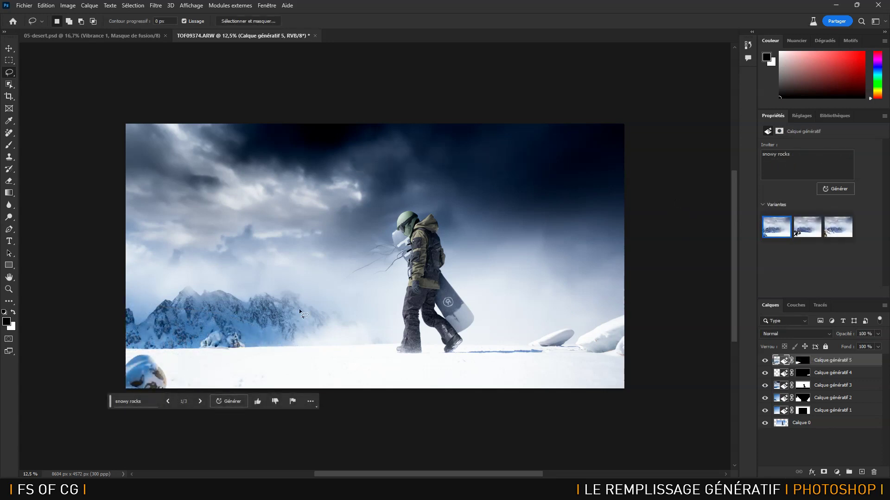
{"action": "left_click", "coordinate": [807, 230]}
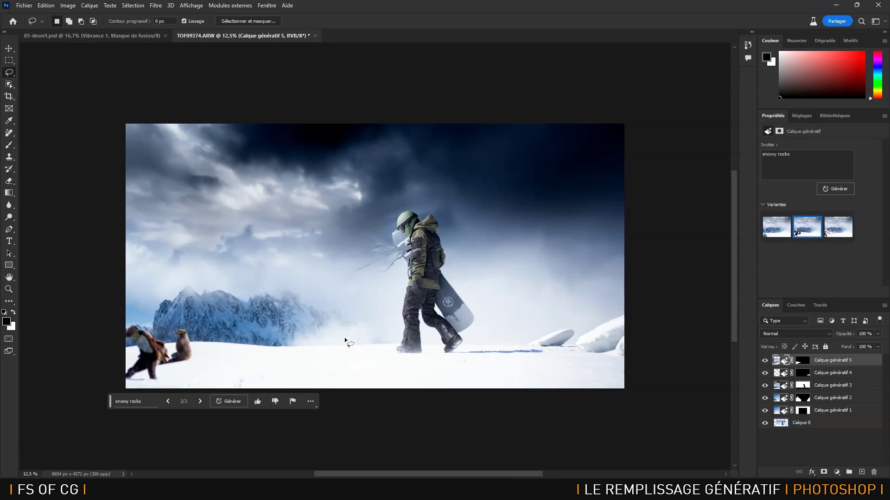
{"action": "left_click", "coordinate": [838, 231]}
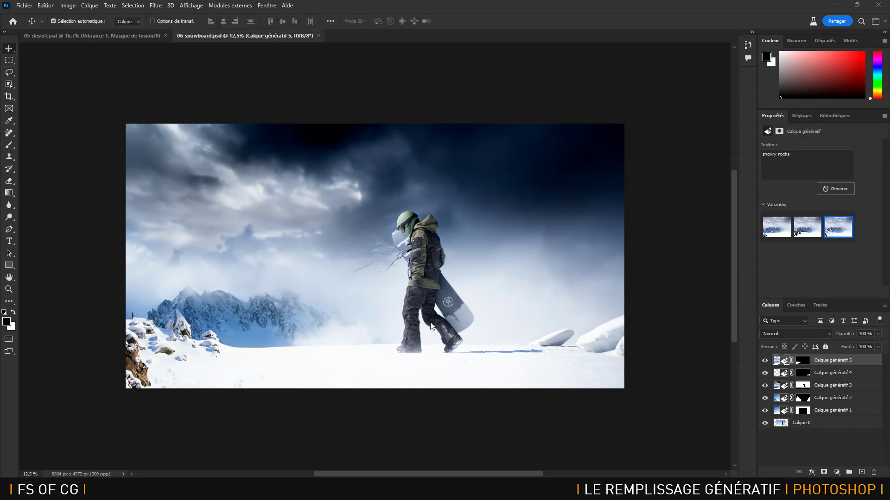
Lasso a long wedge of cloudy sky on the left of the image and fill it generatively with the prompt "helicopter"
{"action": "left_click", "coordinate": [7, 75]}
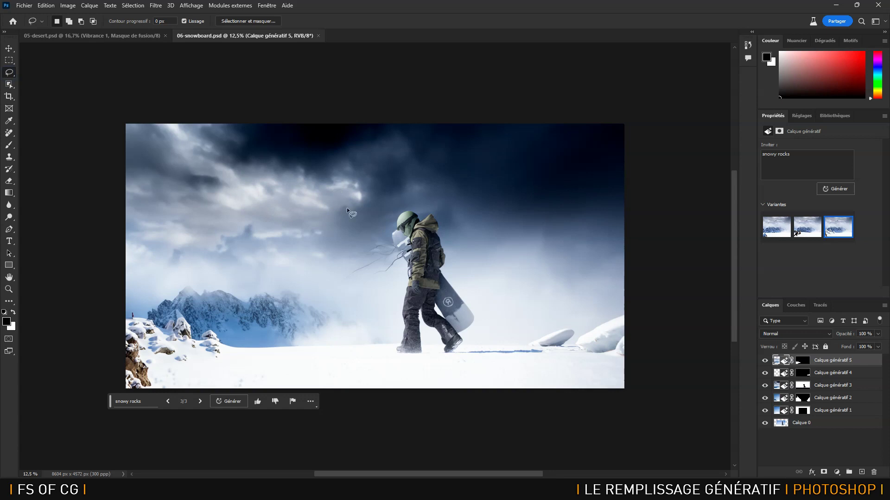
{"action": "mouse_move", "coordinate": [109, 158]}
{"action": "left_mouse_down"}
{"action": "mouse_move", "coordinate": [387, 186]}
{"action": "mouse_move", "coordinate": [232, 225]}
{"action": "mouse_move", "coordinate": [94, 238]}
{"action": "left_mouse_up"}
{"action": "left_click", "coordinate": [187, 249]}
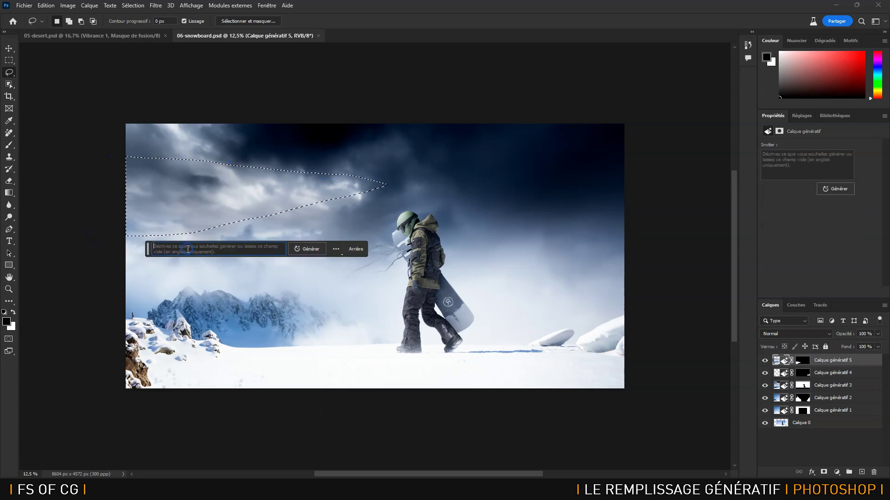
{"action": "type", "text": "he"}
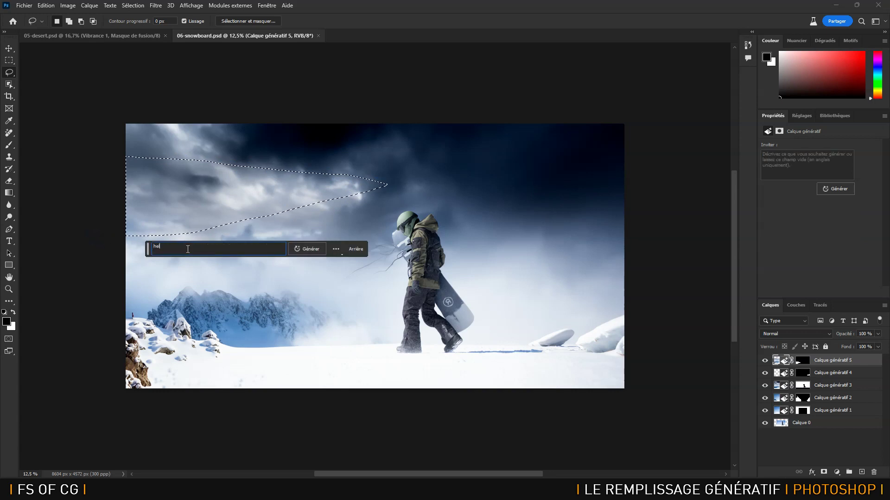
{"action": "type", "text": "licopter"}
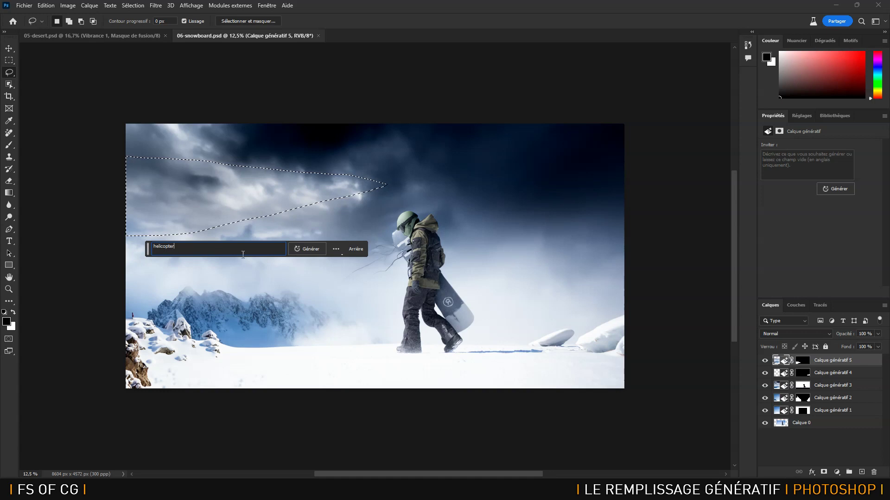
{"action": "left_click", "coordinate": [307, 249]}
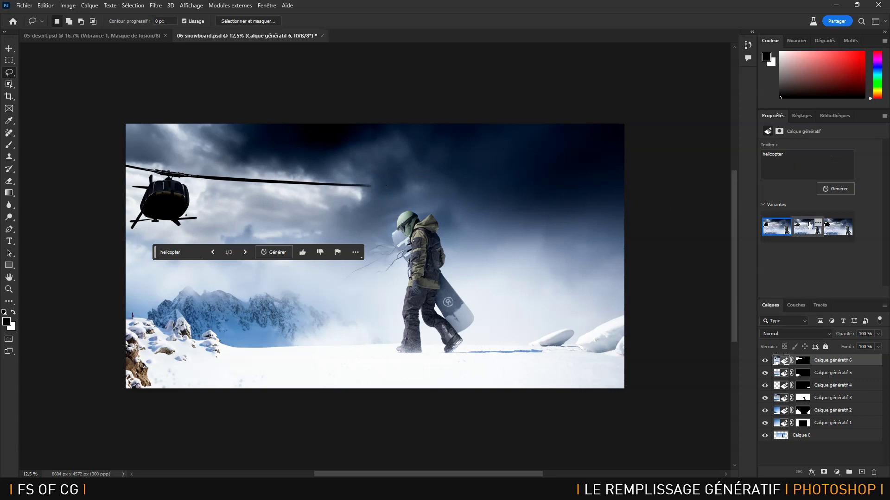
Preview the second and third helicopter variations and delete the helicopter's generative layer
{"action": "left_click", "coordinate": [808, 226]}
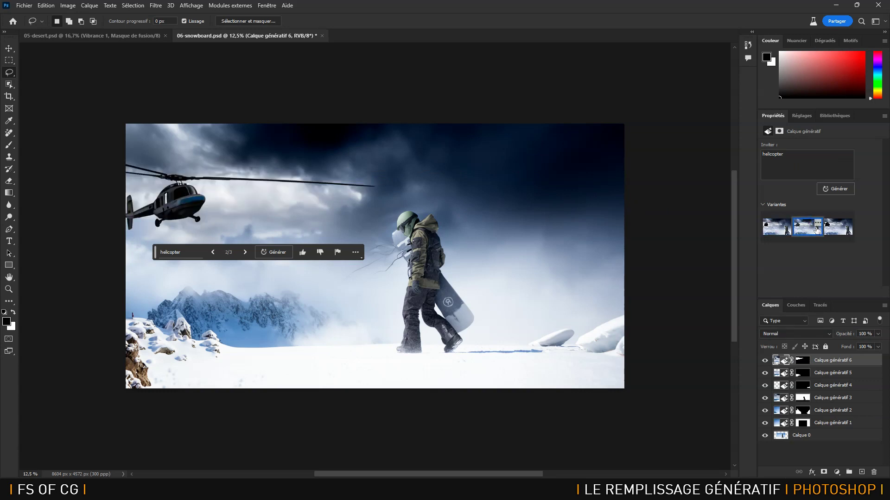
{"action": "left_click", "coordinate": [836, 230]}
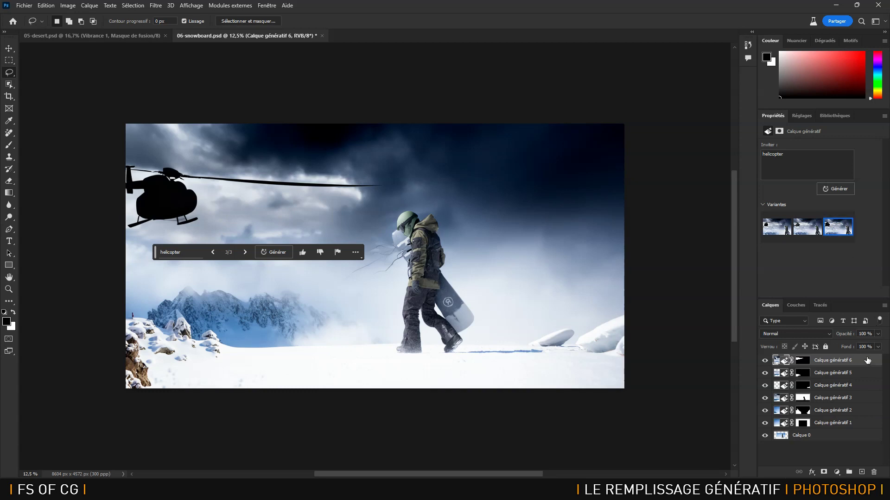
{"action": "left_click_drag", "start_coordinate": [867, 362], "coordinate": [874, 472]}
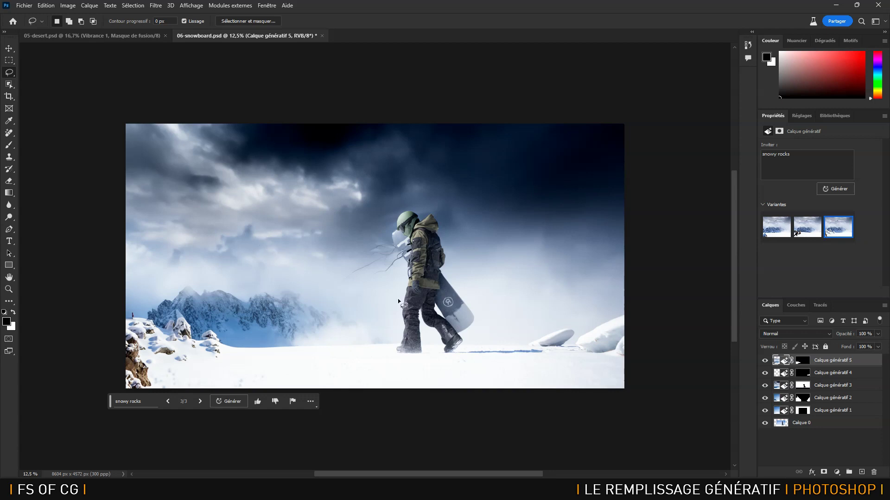
Select the upper left sky with the rectangular marquee and fill it generatively with the prompt "rescue helicopter"
{"action": "left_click", "coordinate": [9, 61]}
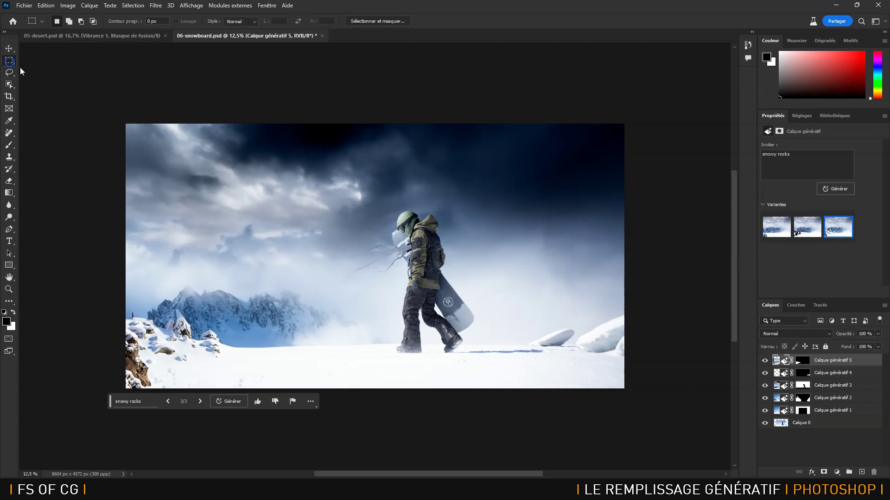
{"action": "left_click_drag", "start_coordinate": [115, 115], "coordinate": [331, 271]}
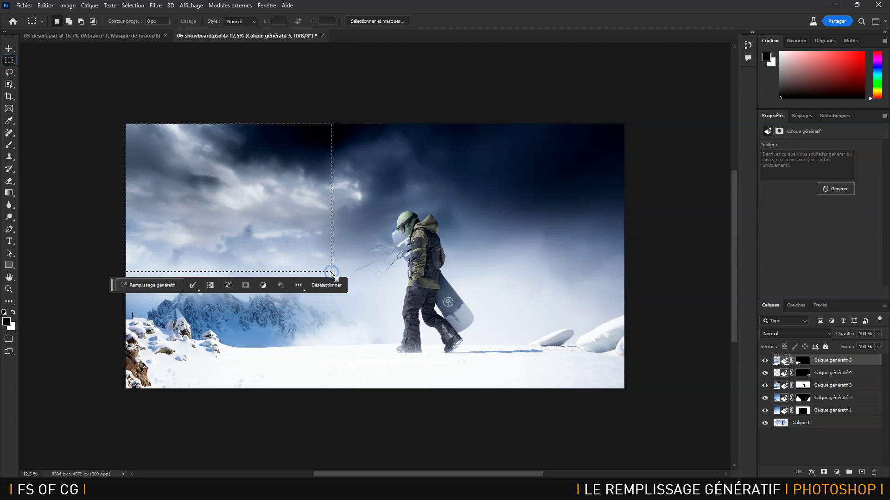
{"action": "left_click", "coordinate": [140, 284]}
{"action": "type", "text": "rescue h"}
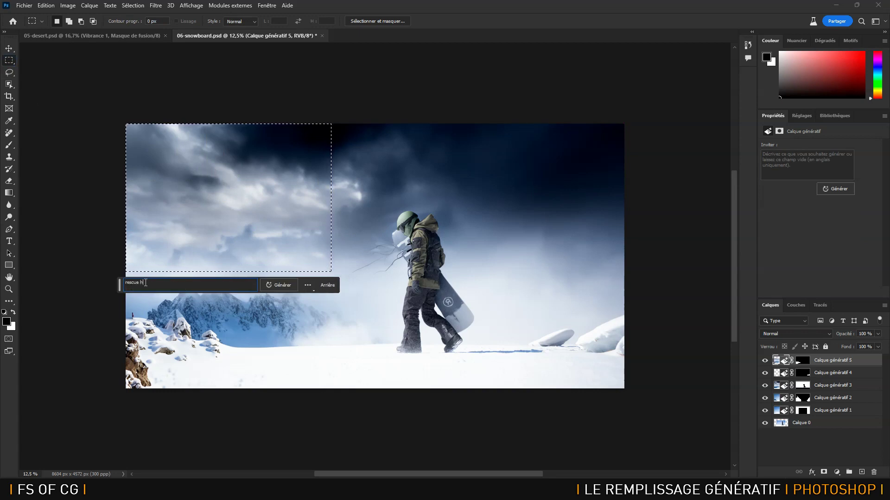
{"action": "type", "text": "elicopter"}
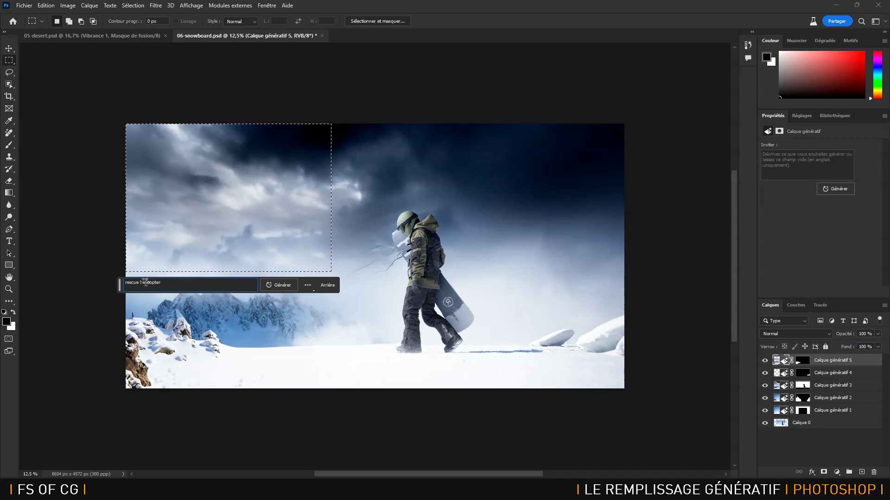
{"action": "key", "text": "Return"}
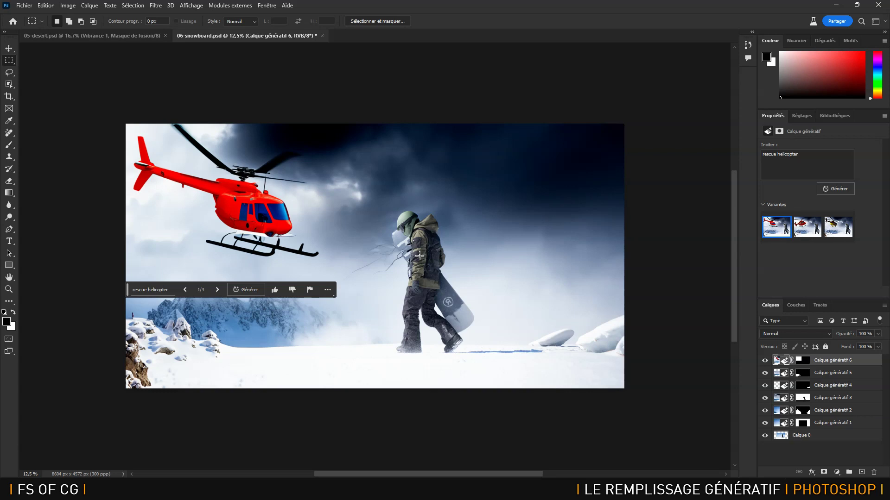
Preview the second and third rescue helicopter variations and delete that generative layer
{"action": "left_click", "coordinate": [217, 290]}
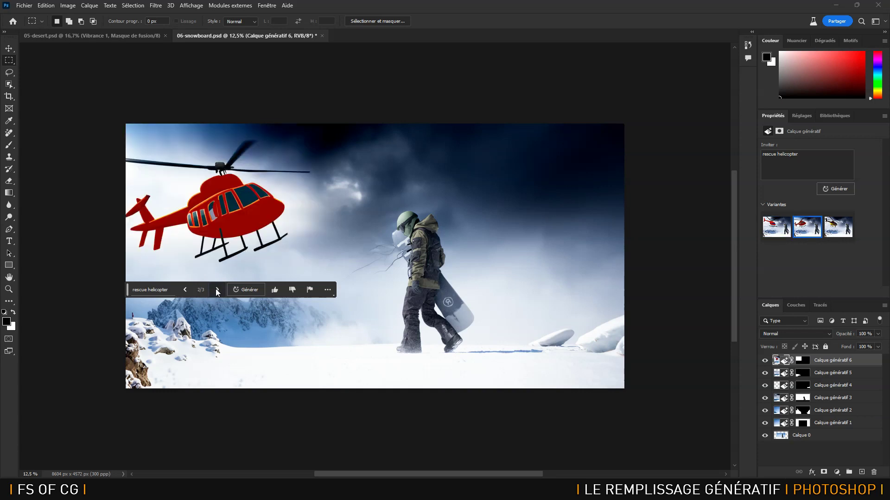
{"action": "left_click", "coordinate": [217, 290]}
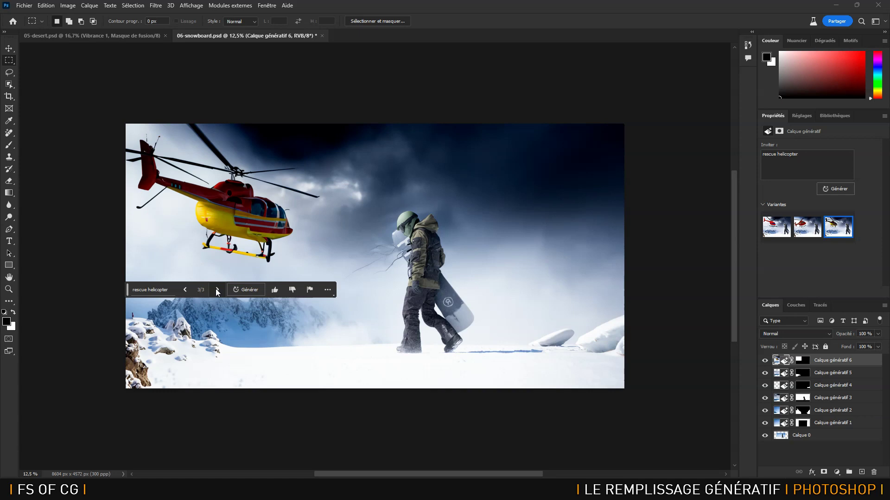
{"action": "left_click_drag", "start_coordinate": [869, 361], "coordinate": [873, 473]}
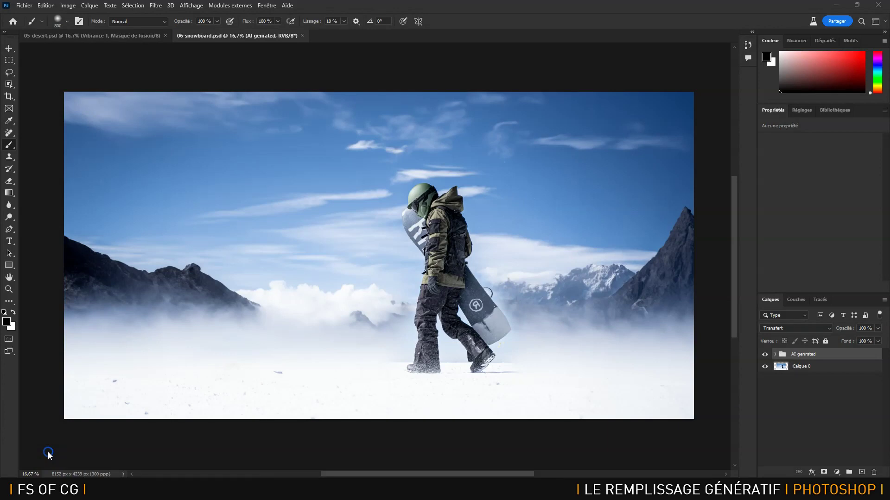
Open the file horse riding.psd and move the contextual task bar off the image, above its upper left corner
{"action": "left_click", "coordinate": [24, 5]}
{"action": "left_click", "coordinate": [29, 27]}
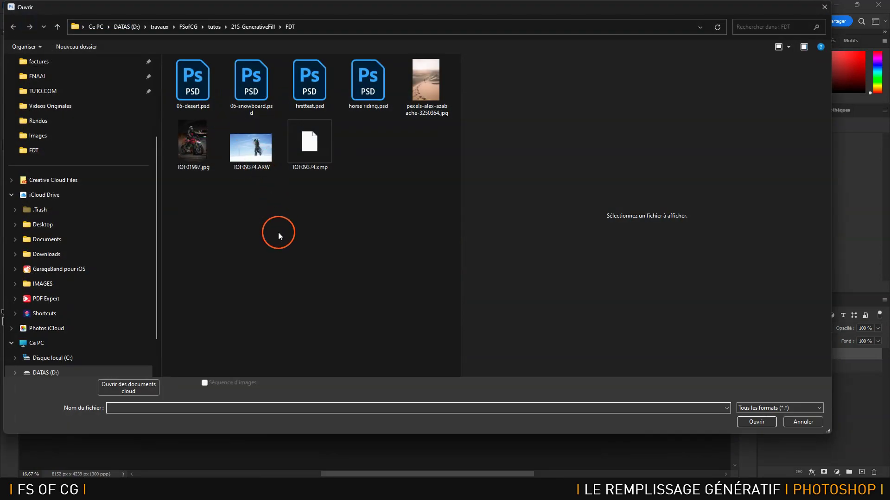
{"action": "double_click", "coordinate": [366, 84]}
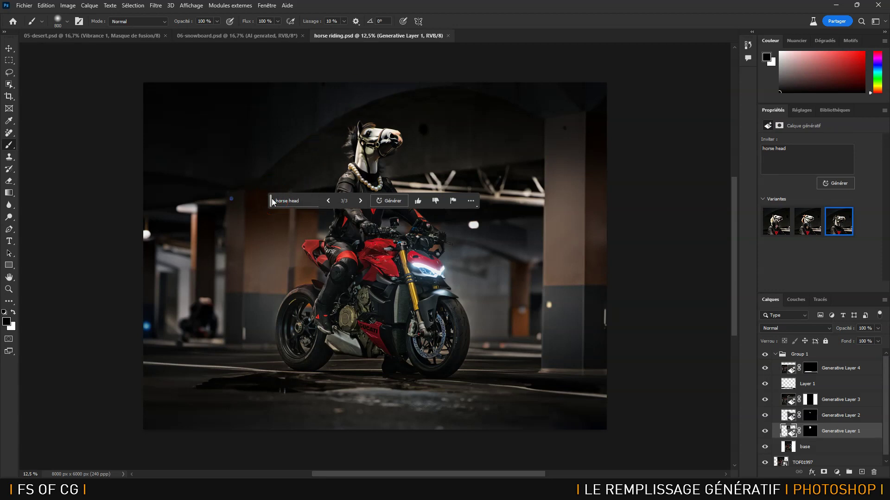
{"action": "left_click_drag", "start_coordinate": [272, 201], "coordinate": [78, 63]}
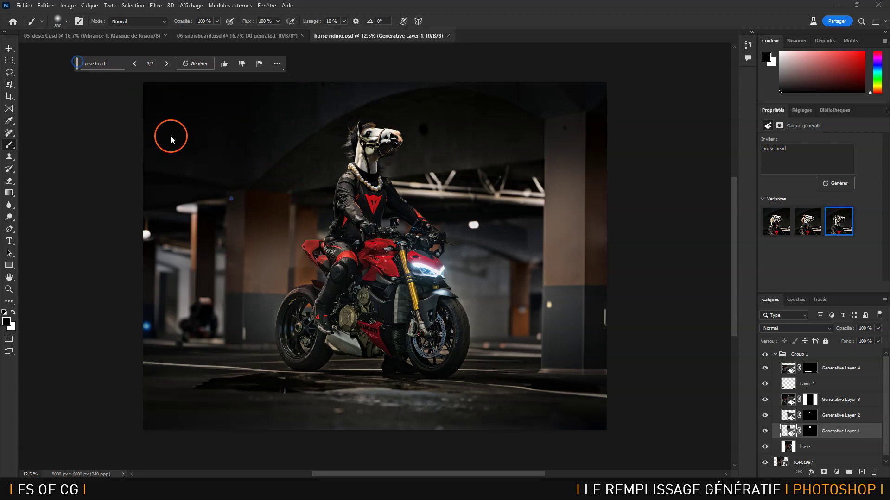
Hide Group 1 to view the original motorcycle photo, and expand the group to list its generative layers
{"action": "left_click", "coordinate": [774, 112]}
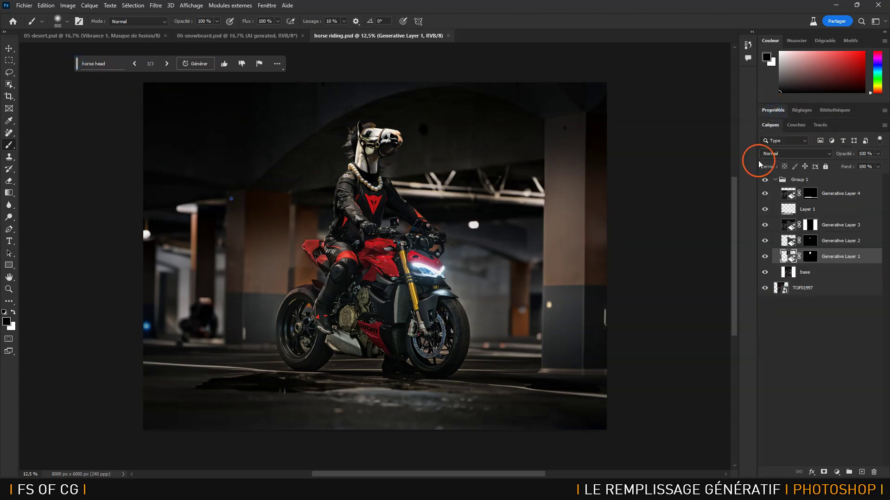
{"action": "left_click", "coordinate": [775, 180]}
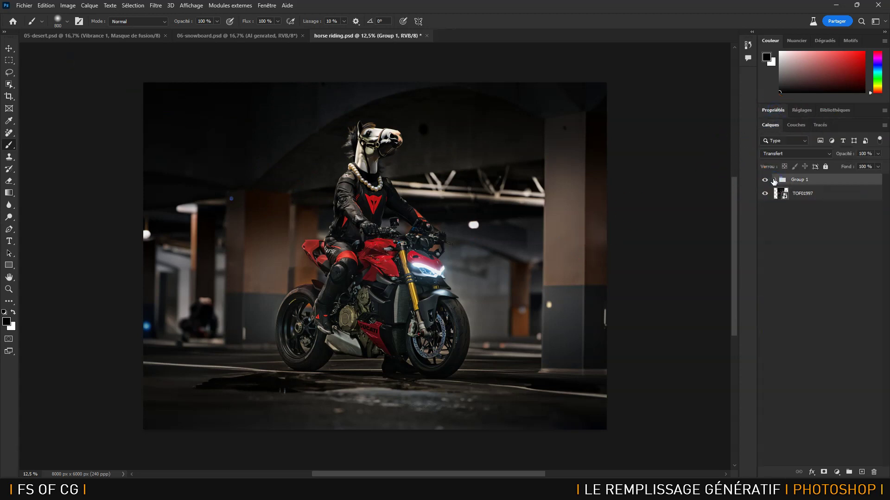
{"action": "left_click", "coordinate": [765, 180]}
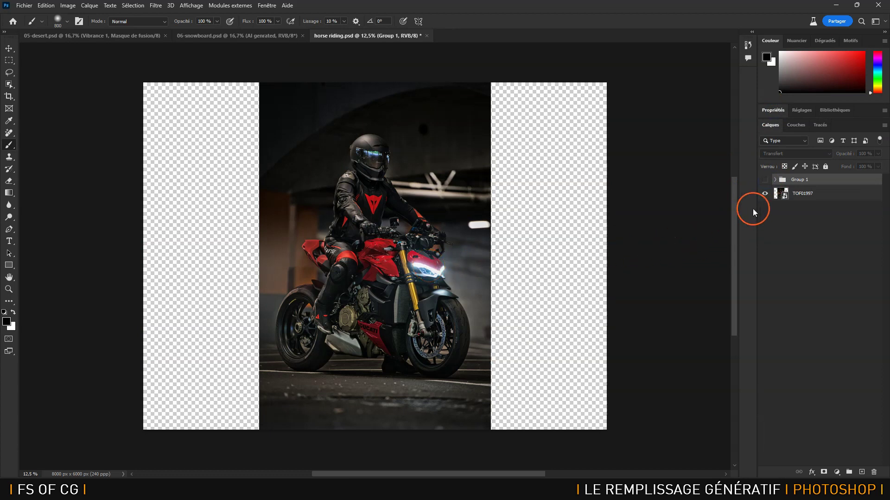
{"action": "left_click", "coordinate": [773, 180]}
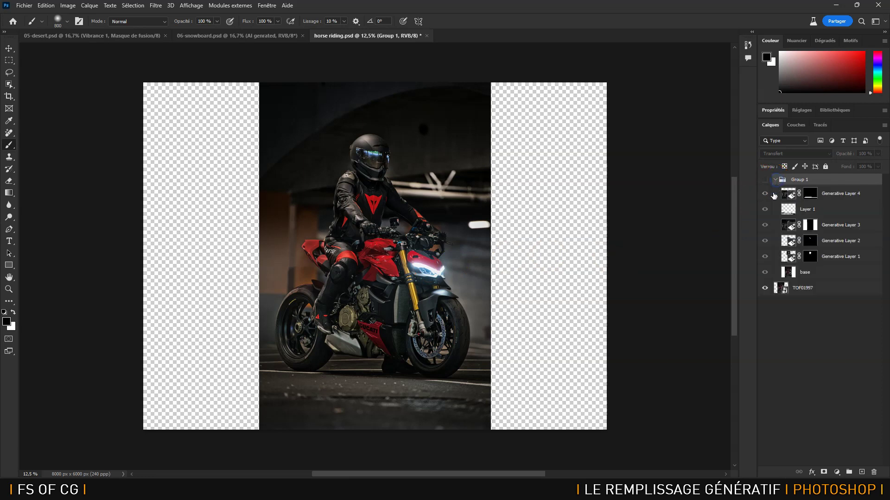
Show Group 1, hide all its layers above base, and examine the rider's missing head area on the base layer
{"action": "left_click", "coordinate": [765, 257], "text": "alt"}
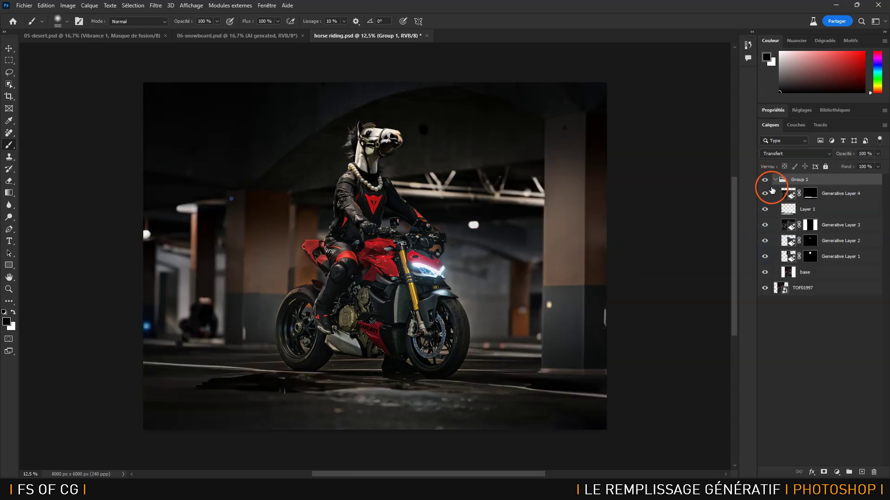
{"action": "left_click", "coordinate": [768, 257]}
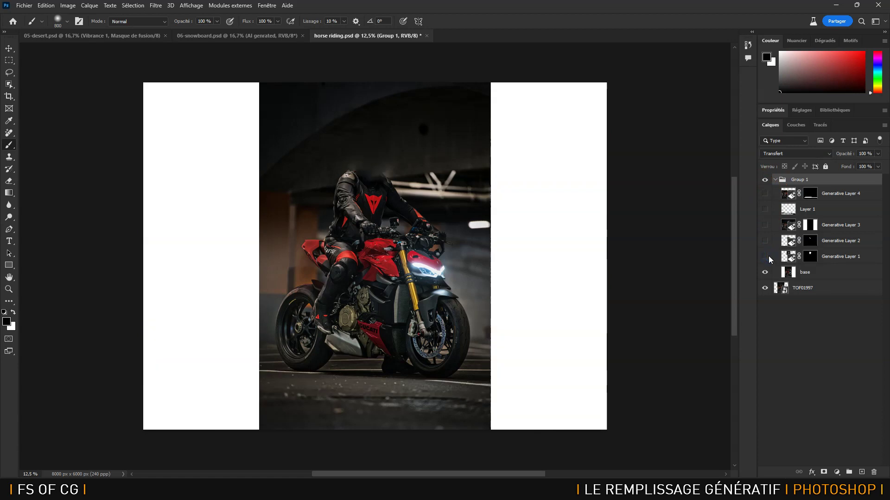
{"action": "left_click", "coordinate": [824, 273]}
{"action": "mouse_move", "coordinate": [366, 136]}
{"action": "left_mouse_down"}
{"action": "mouse_move", "coordinate": [355, 175]}
{"action": "mouse_move", "coordinate": [411, 136]}
{"action": "mouse_move", "coordinate": [370, 172]}
{"action": "left_mouse_up"}
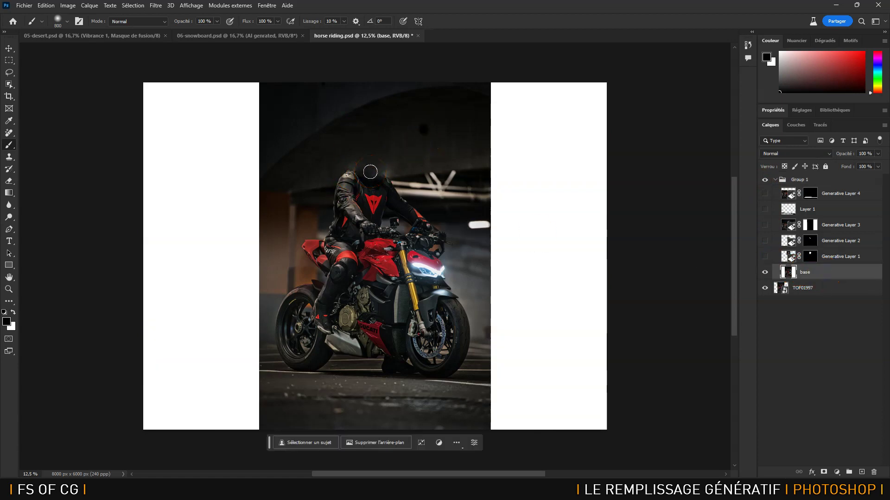
{"action": "key", "text": "ctrl+plus"}
{"action": "left_click_drag", "start_coordinate": [331, 198], "coordinate": [317, 296]}
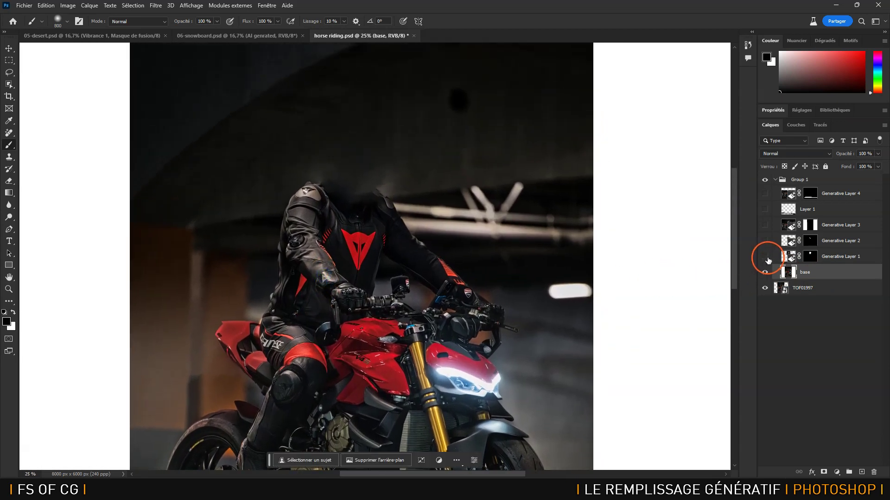
Show Generative Layer 1 and Generative Layer 2 in turn, selecting each to review its horse head or necklace prompt
{"action": "left_click", "coordinate": [765, 257]}
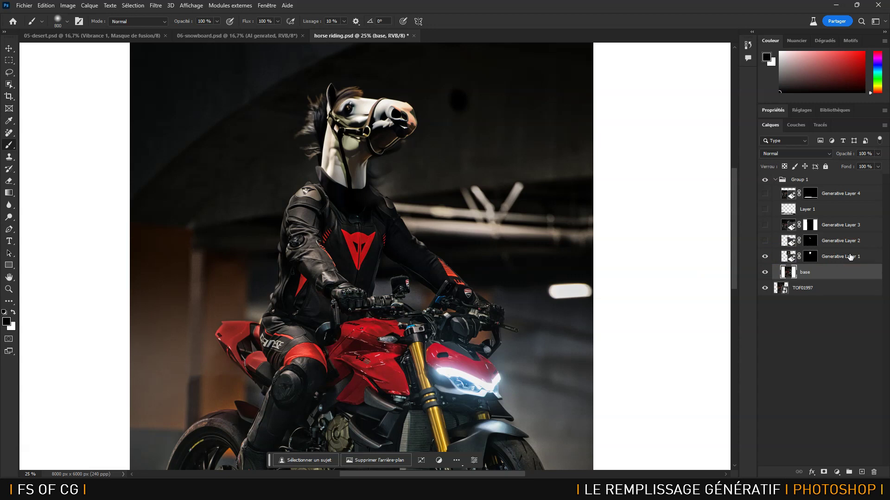
{"action": "left_click", "coordinate": [871, 256]}
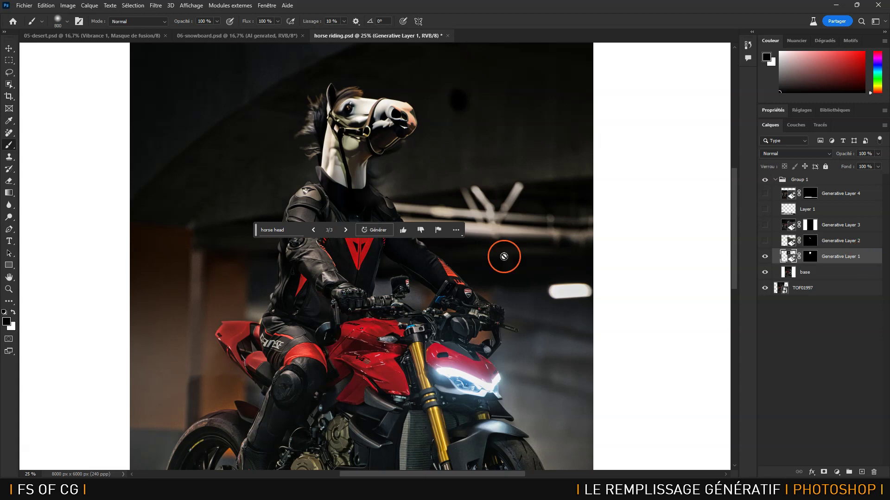
{"action": "left_click", "coordinate": [763, 241]}
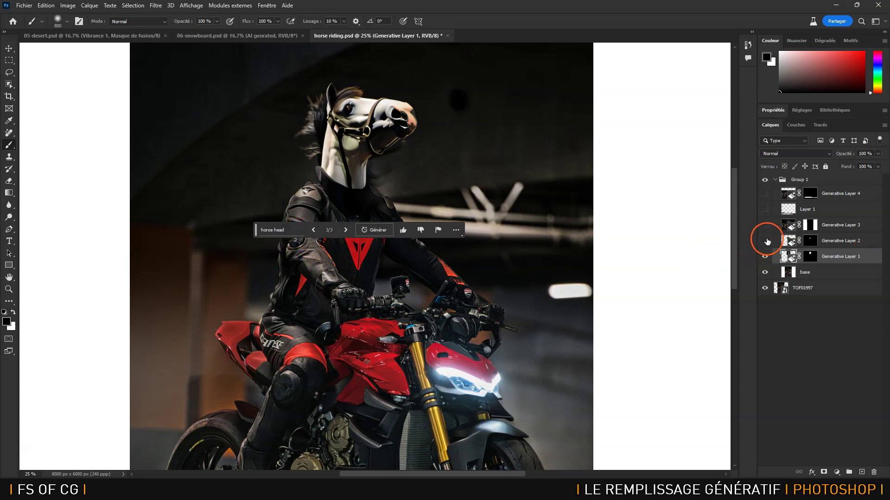
{"action": "left_click", "coordinate": [860, 240]}
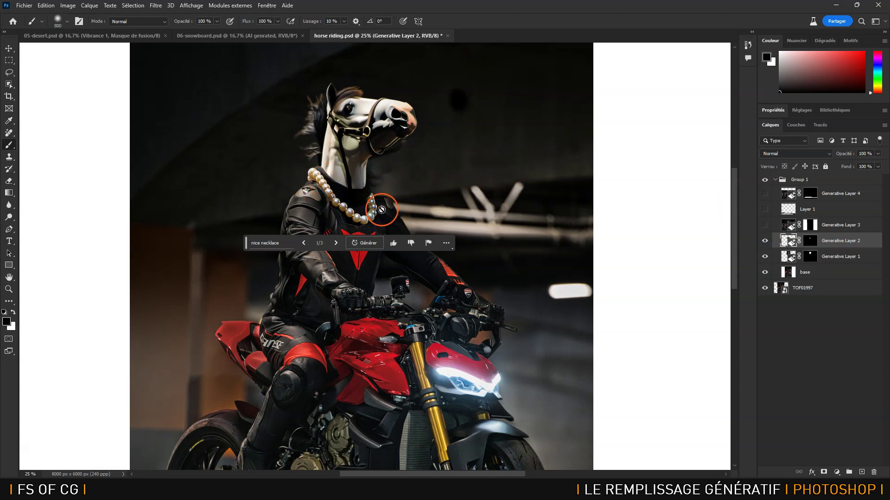
Show Generative Layer 3, Layer 1 and Generative Layer 4 in turn to review the car park extension and ground details
{"action": "left_click", "coordinate": [765, 226]}
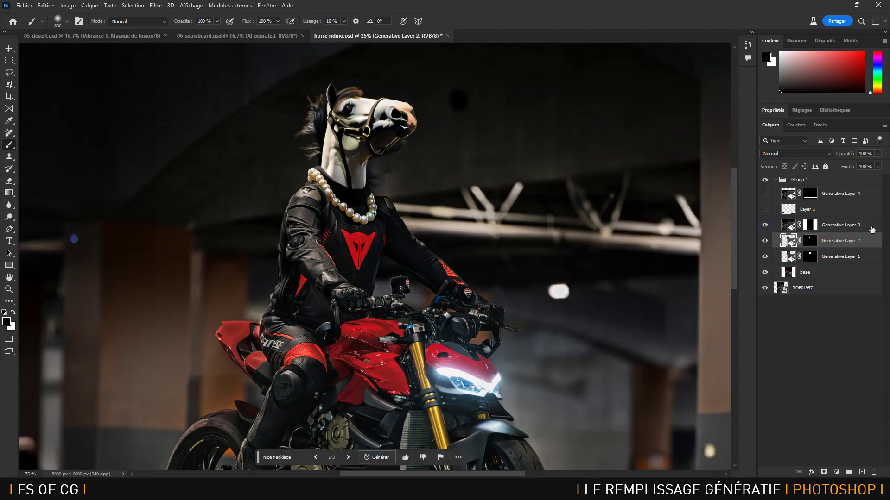
{"action": "key", "text": "ctrl+minus"}
{"action": "left_click", "coordinate": [872, 229]}
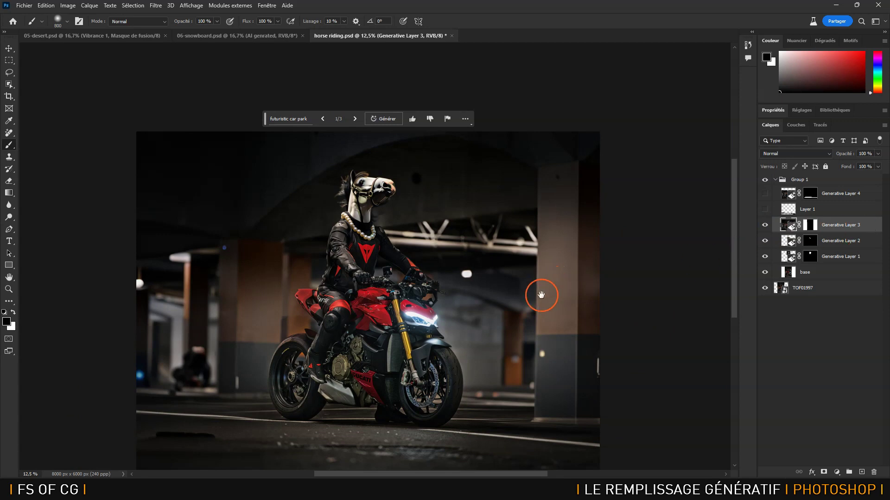
{"action": "left_click_drag", "start_coordinate": [540, 294], "coordinate": [537, 249]}
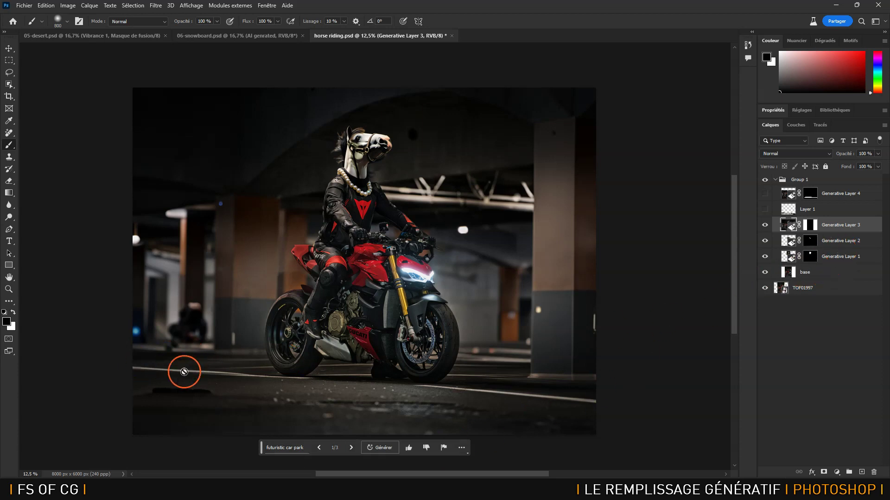
{"action": "left_click", "coordinate": [765, 209]}
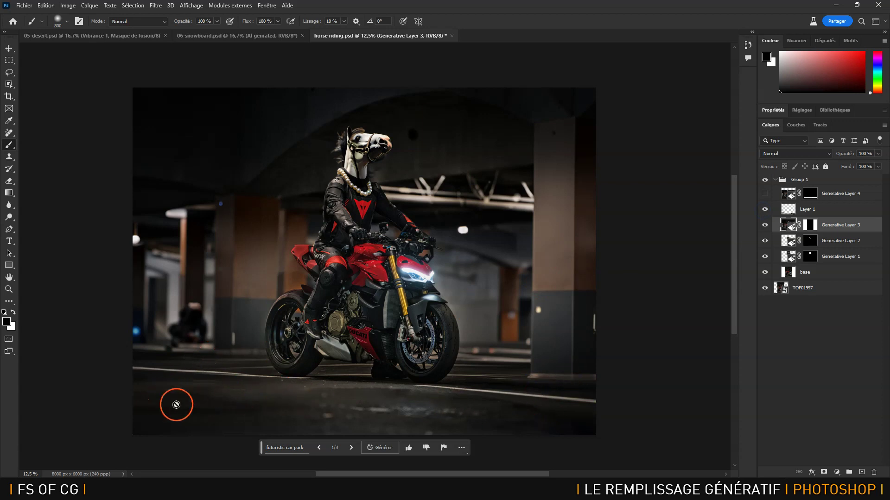
{"action": "left_click", "coordinate": [766, 194]}
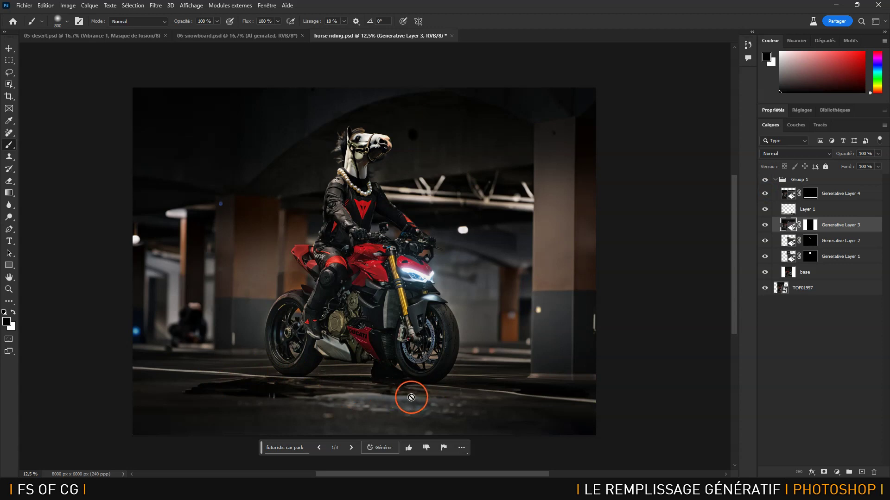
Close the three open documents: horse riding.psd, 06-snowboard.psd and 05-desert.psd
{"action": "left_click", "coordinate": [451, 36]}
{"action": "left_click", "coordinate": [456, 181]}
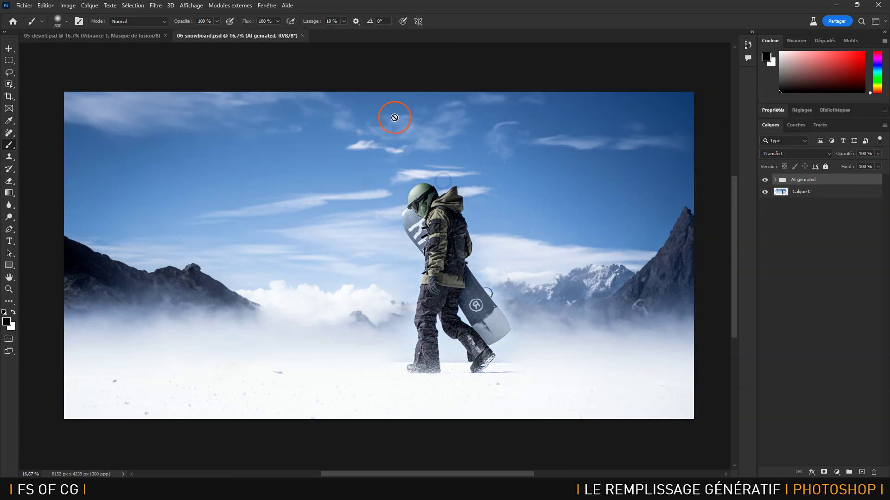
{"action": "left_click", "coordinate": [302, 36]}
{"action": "left_click", "coordinate": [165, 36]}
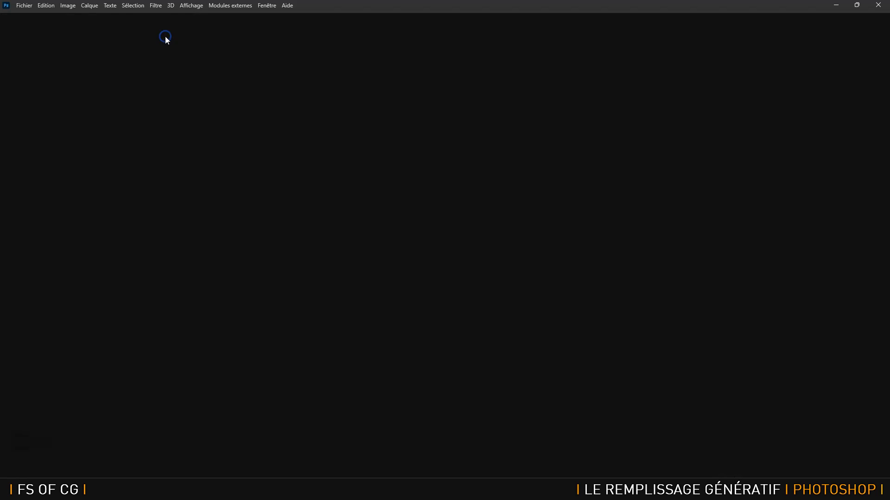
Open TOF01997.jpg from the FDT folder and unlock its background layer
{"action": "left_click", "coordinate": [22, 6]}
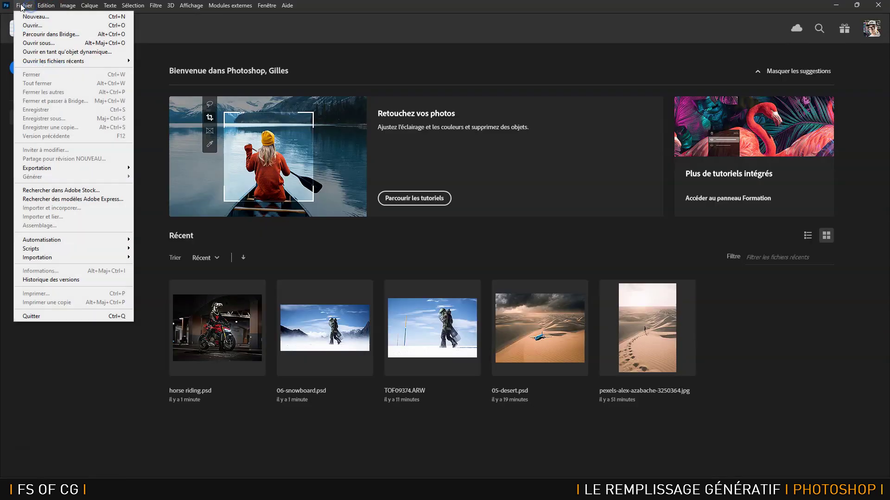
{"action": "left_click", "coordinate": [33, 25]}
{"action": "left_click", "coordinate": [199, 146]}
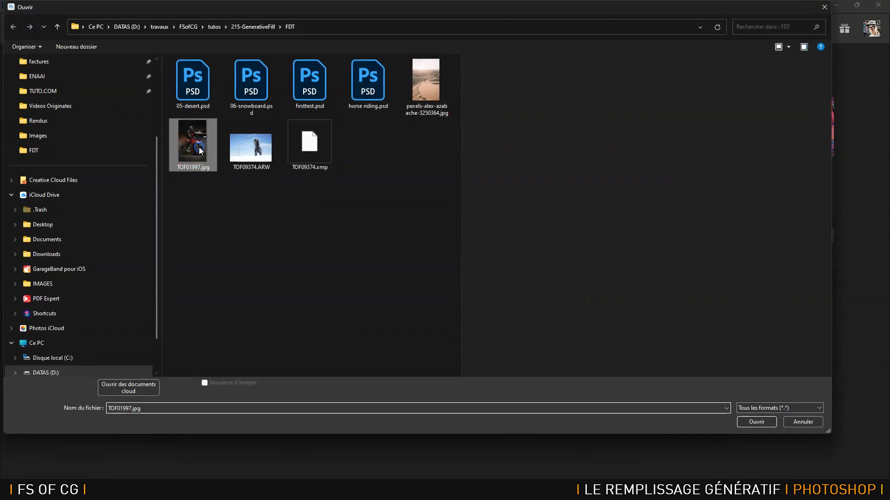
{"action": "double_click", "coordinate": [199, 146]}
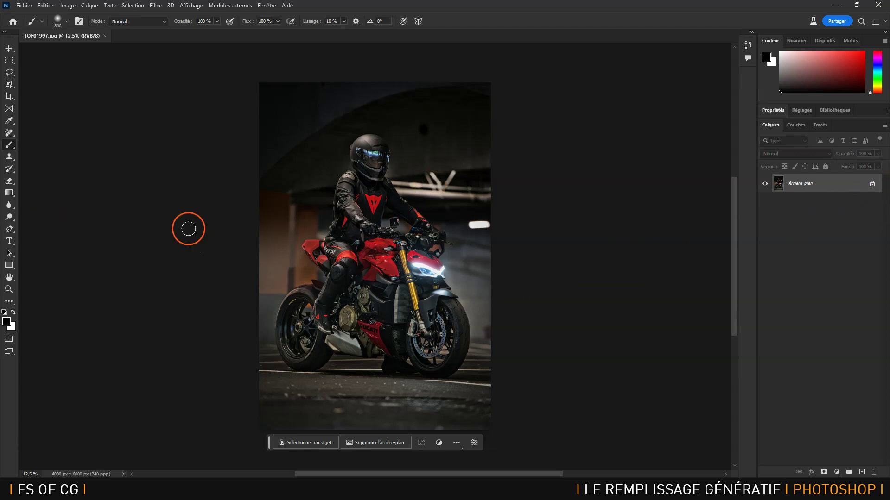
{"action": "left_click", "coordinate": [872, 185]}
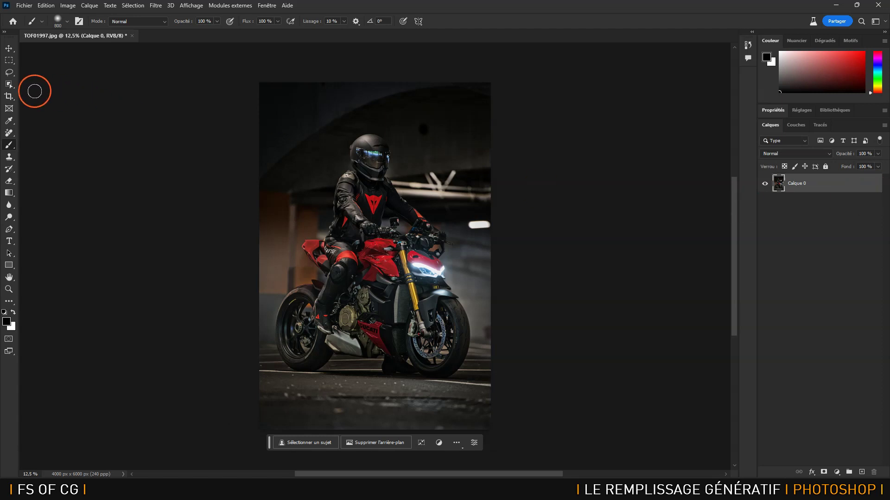
Extend the canvas on both sides of the photo with the Crop tool to about 11504 px wide
{"action": "left_click", "coordinate": [12, 97]}
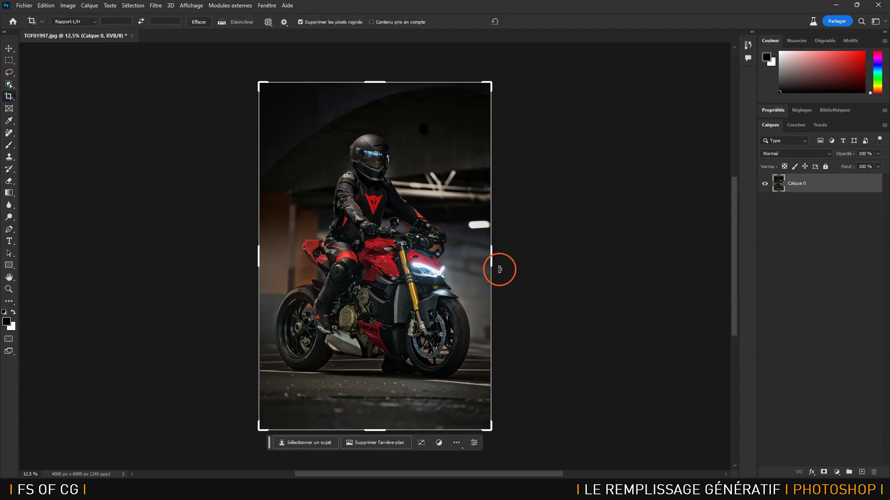
{"action": "left_click_drag", "start_coordinate": [493, 255], "coordinate": [602, 254]}
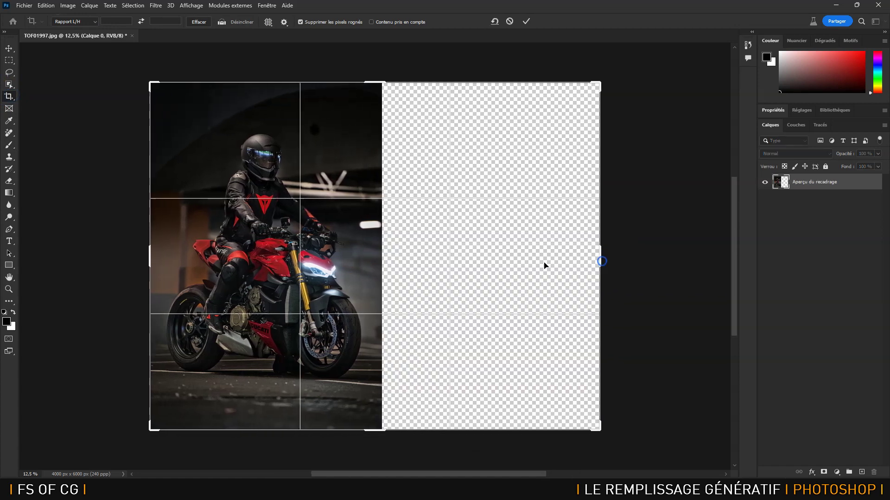
{"action": "left_click_drag", "start_coordinate": [149, 254], "coordinate": [41, 267]}
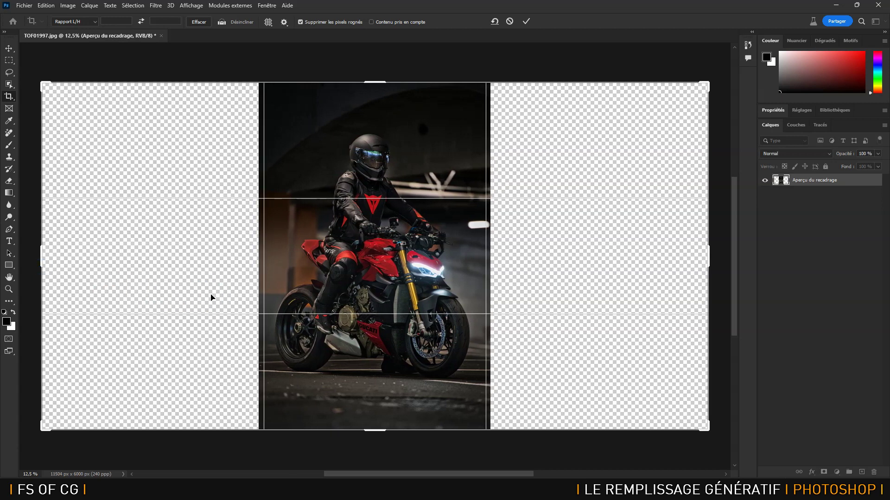
{"action": "key", "text": "Return"}
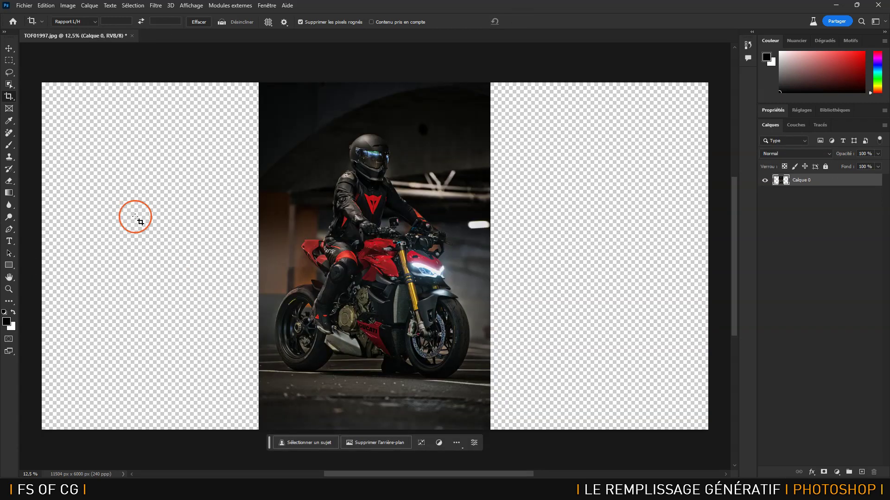
Select the two empty side areas with rectangular marquees that slightly overlap the photo's edges
{"action": "key", "text": "ctrl+minus"}
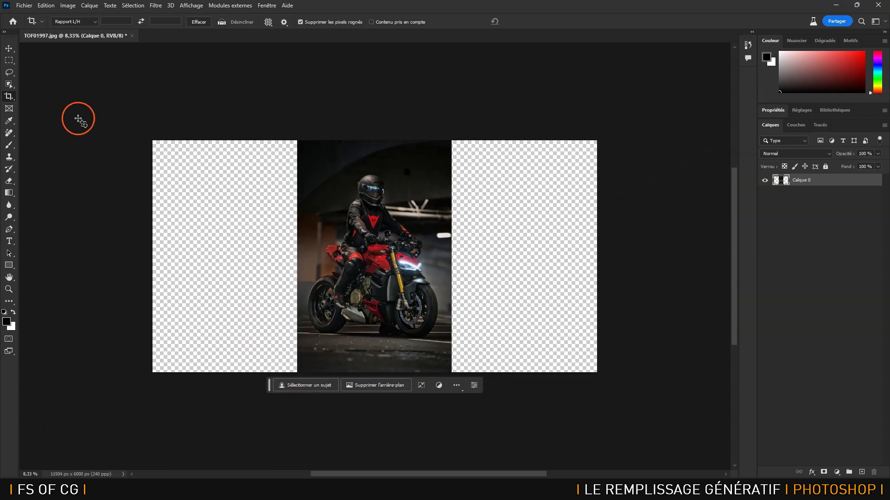
{"action": "left_click", "coordinate": [9, 61]}
{"action": "left_click_drag", "start_coordinate": [115, 116], "coordinate": [115, 116]}
{"action": "left_click_drag", "start_coordinate": [304, 342], "coordinate": [301, 382]}
{"action": "left_click_drag", "start_coordinate": [621, 135], "coordinate": [448, 425]}
Generate a fill for the selected sides with the prompt "futuristic car park" and choose the third variation
{"action": "left_click", "coordinate": [291, 386]}
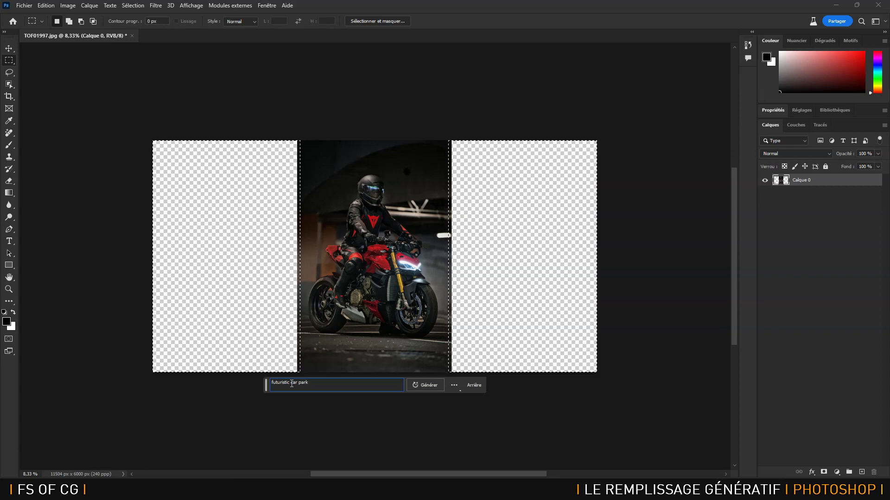
{"action": "left_click", "coordinate": [439, 386]}
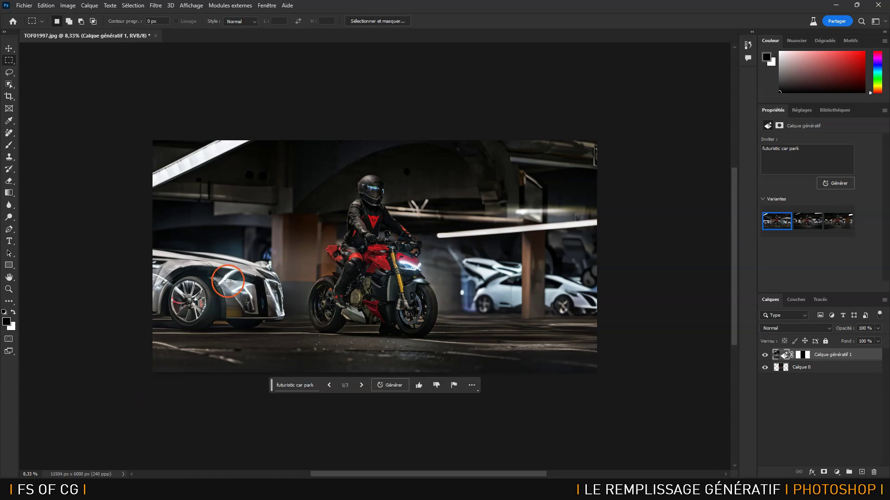
{"action": "left_click", "coordinate": [800, 230]}
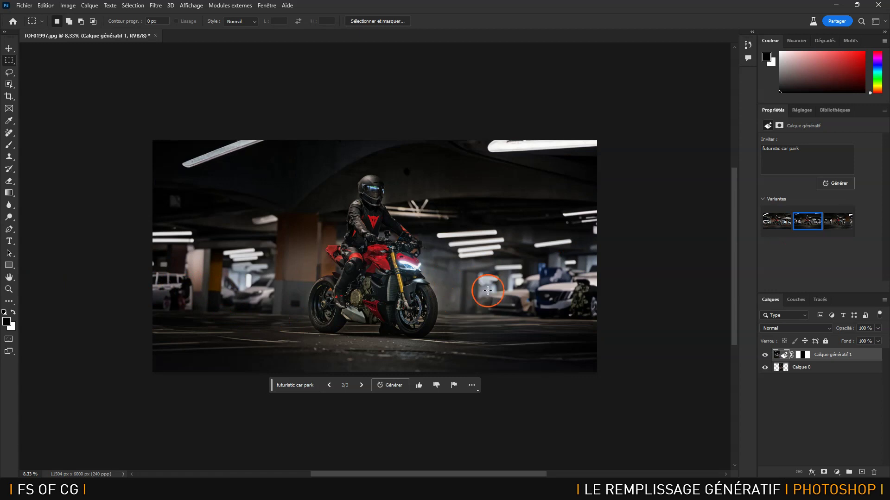
{"action": "left_click", "coordinate": [837, 221]}
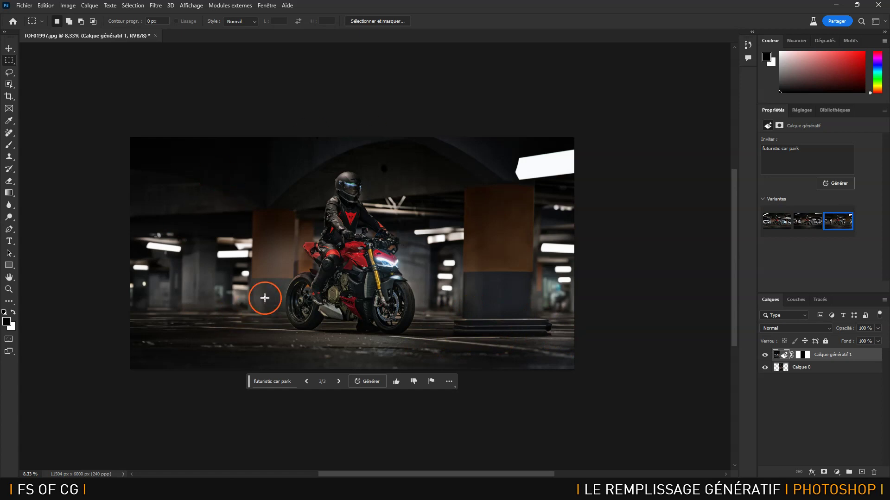
Lasso a loose selection around the rider's helmet and neck, extending it well past the front of the visor
{"action": "key", "text": "ctrl+plus"}
{"action": "key", "text": "ctrl+plus"}
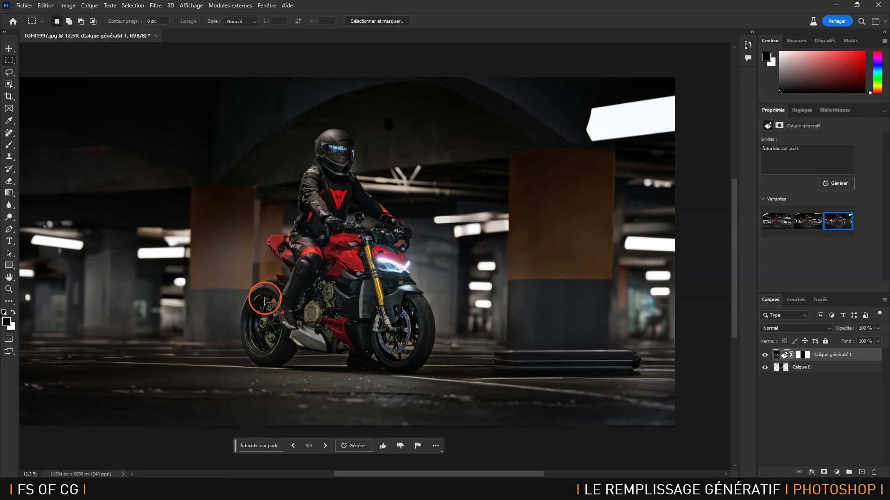
{"action": "left_click_drag", "start_coordinate": [343, 138], "coordinate": [380, 292]}
{"action": "key", "text": "ctrl+plus"}
{"action": "key", "text": "ctrl+plus"}
{"action": "left_click", "coordinate": [9, 71]}
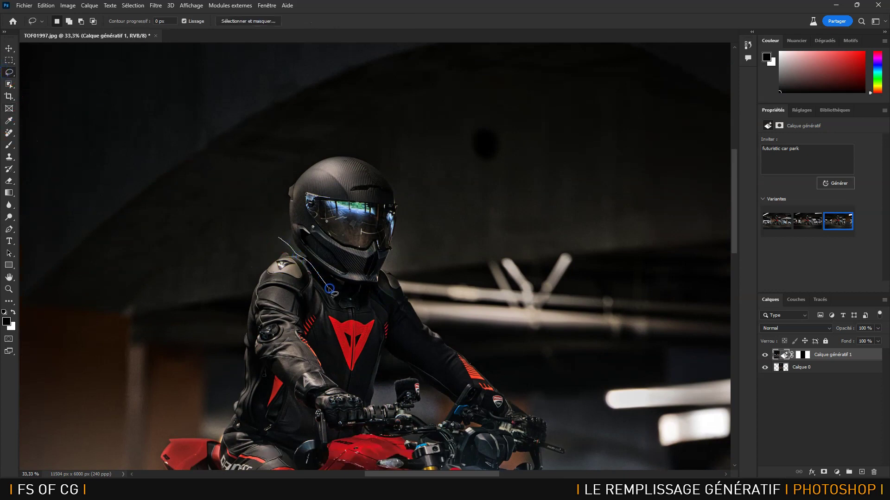
{"action": "mouse_move", "coordinate": [396, 245]}
{"action": "left_mouse_down"}
{"action": "mouse_move", "coordinate": [413, 126]}
{"action": "mouse_move", "coordinate": [303, 105]}
{"action": "mouse_move", "coordinate": [258, 183]}
{"action": "mouse_move", "coordinate": [279, 238]}
{"action": "left_mouse_up"}
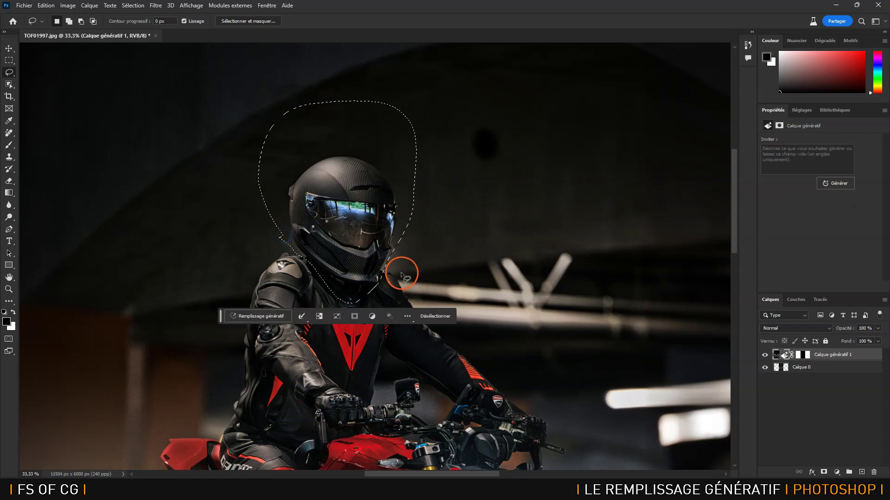
{"action": "left_click_drag", "start_coordinate": [393, 107], "coordinate": [464, 268]}
{"action": "left_click_drag", "start_coordinate": [380, 288], "coordinate": [358, 297]}
{"action": "left_click_drag", "start_coordinate": [417, 116], "coordinate": [447, 180]}
{"action": "mouse_move", "coordinate": [423, 138]}
{"action": "left_mouse_down"}
{"action": "mouse_move", "coordinate": [442, 218]}
{"action": "mouse_move", "coordinate": [434, 224]}
{"action": "mouse_move", "coordinate": [421, 134]}
{"action": "mouse_move", "coordinate": [391, 139]}
{"action": "left_mouse_up"}
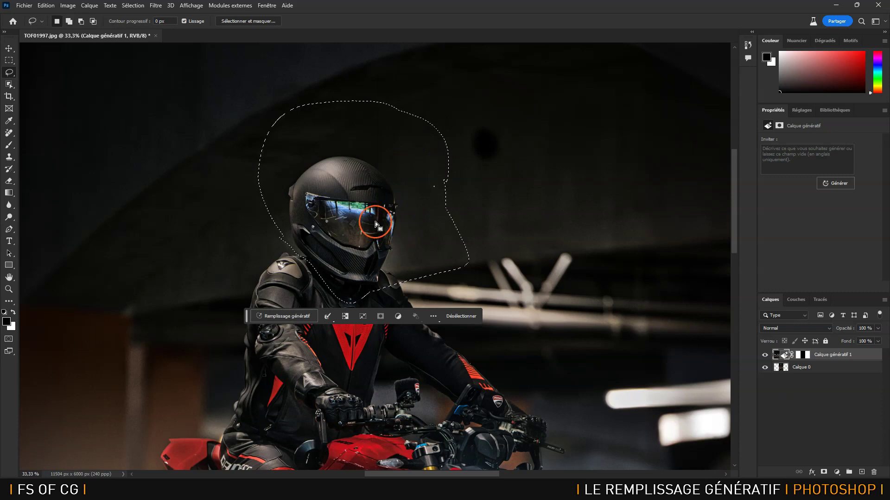
Run Generative Fill on the helmet selection with the prompt "horse head"
{"action": "left_click", "coordinate": [303, 318]}
{"action": "type", "text": "horse head"}
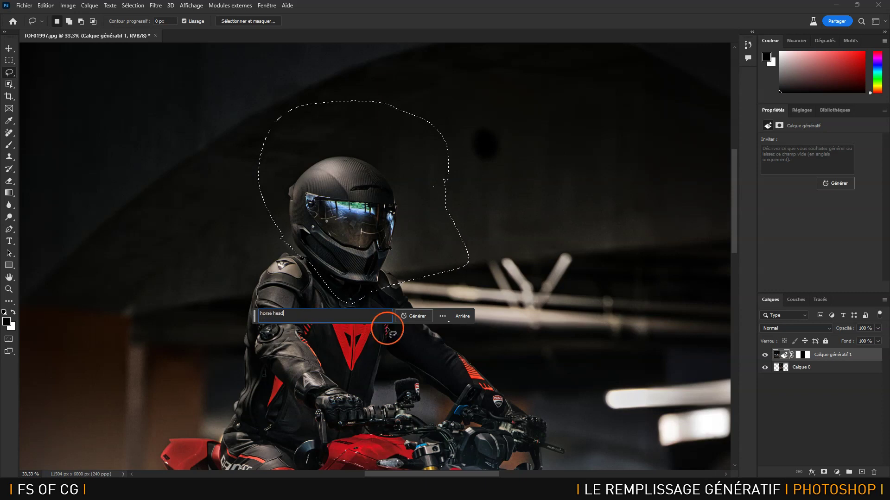
{"action": "left_click", "coordinate": [417, 316]}
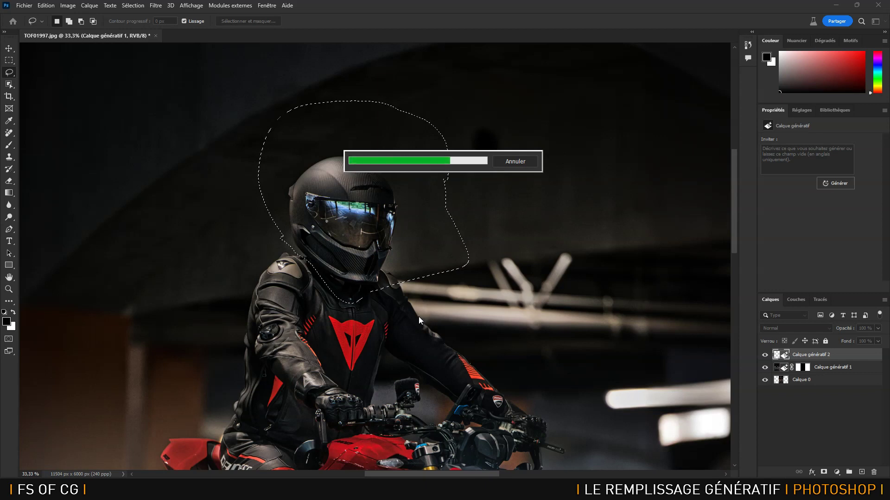
{"action": "left_click", "coordinate": [428, 285]}
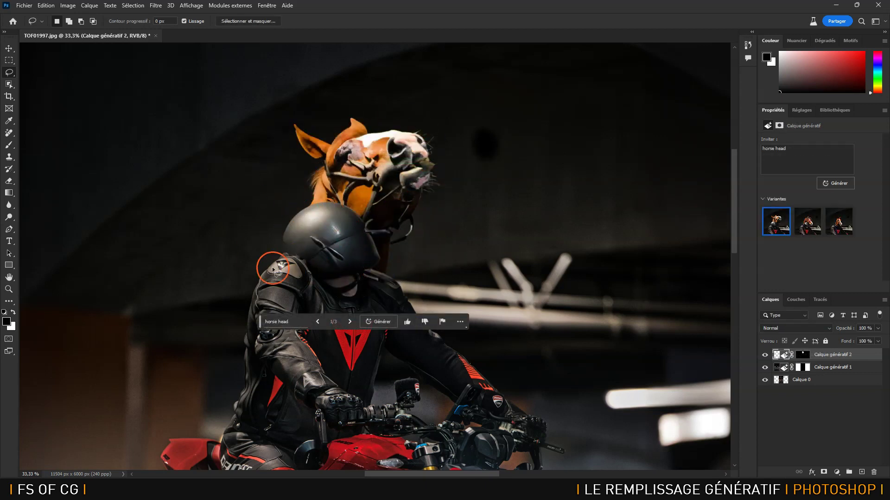
Choose the third horse head variation and rename its generative layer as "horse"
{"action": "left_click", "coordinate": [351, 321]}
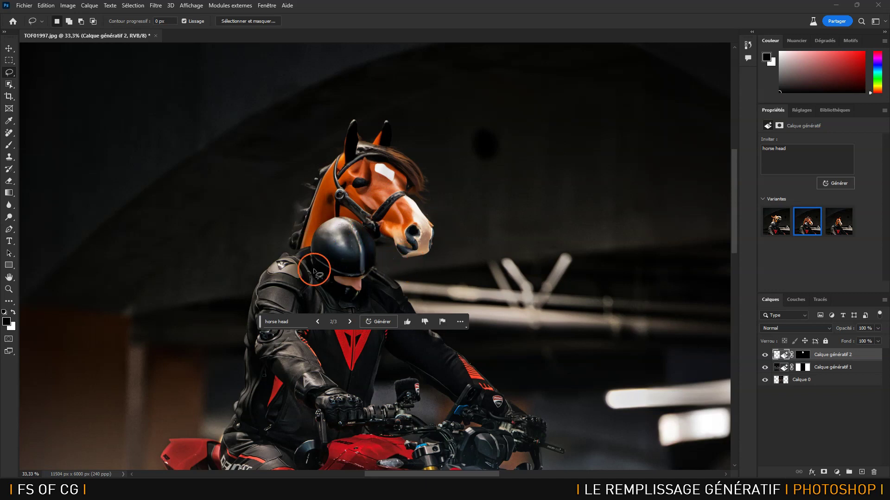
{"action": "left_click", "coordinate": [349, 322]}
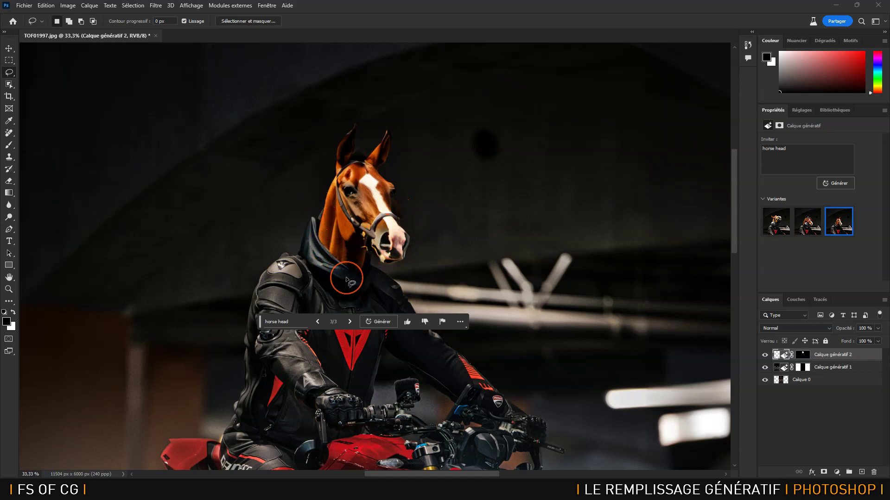
{"action": "double_click", "coordinate": [833, 355]}
{"action": "key", "text": "Return"}
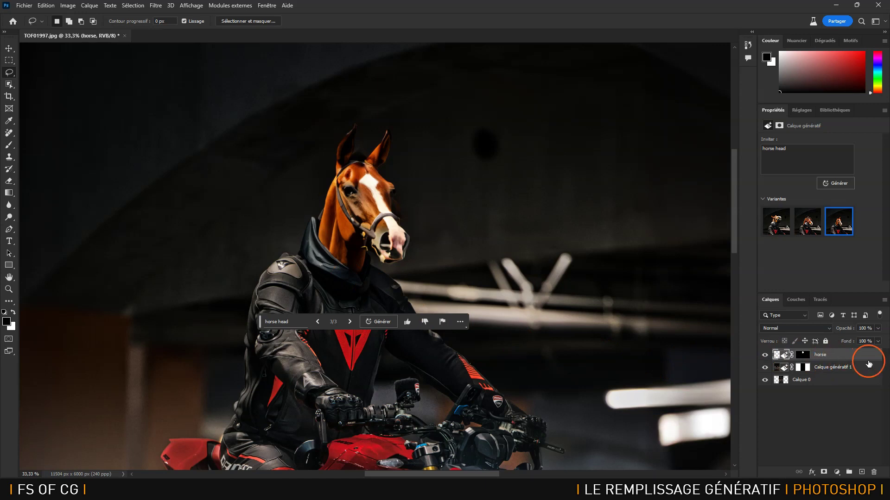
Rename the car park generative layer as "extension"
{"action": "left_click", "coordinate": [844, 368]}
{"action": "double_click", "coordinate": [844, 370]}
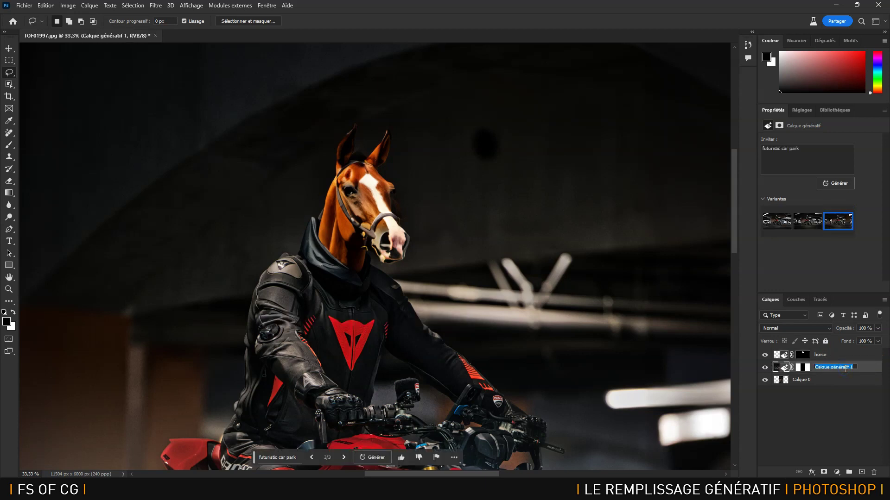
{"action": "key", "text": "Return"}
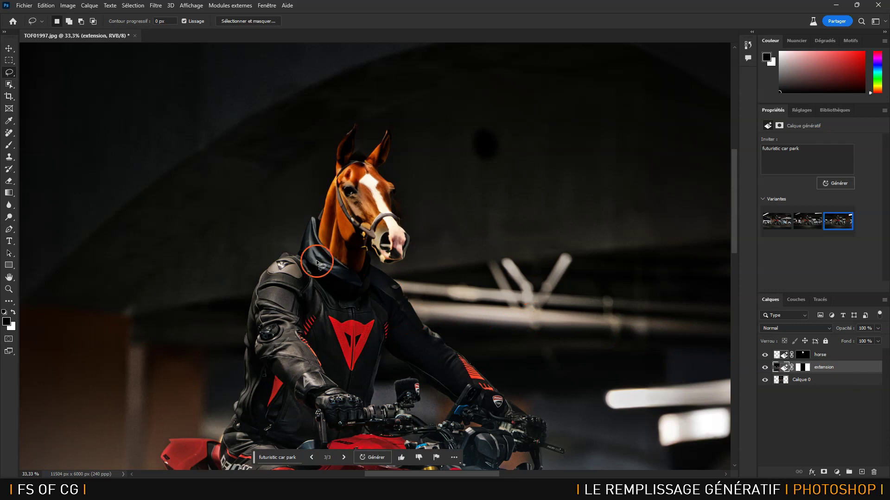
Lasso a necklace-shaped area from the rider's collar down around the red chest logo
{"action": "left_click", "coordinate": [287, 240]}
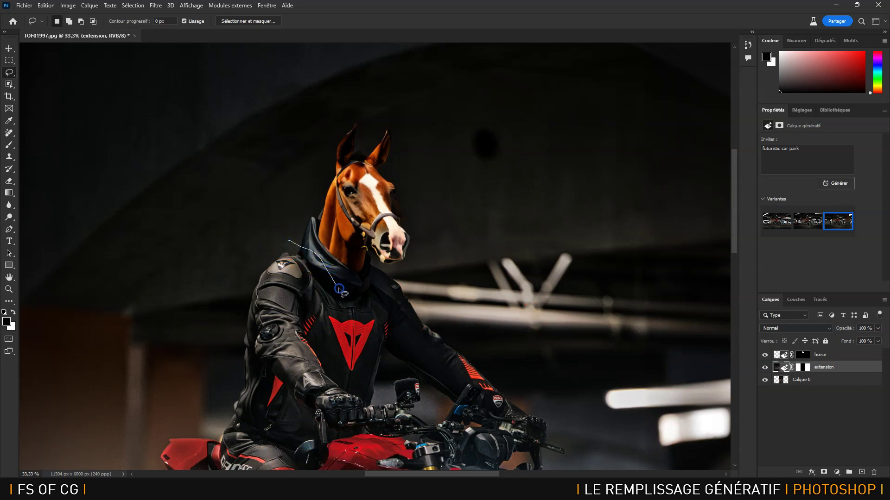
{"action": "left_click_drag", "start_coordinate": [375, 338], "coordinate": [359, 372]}
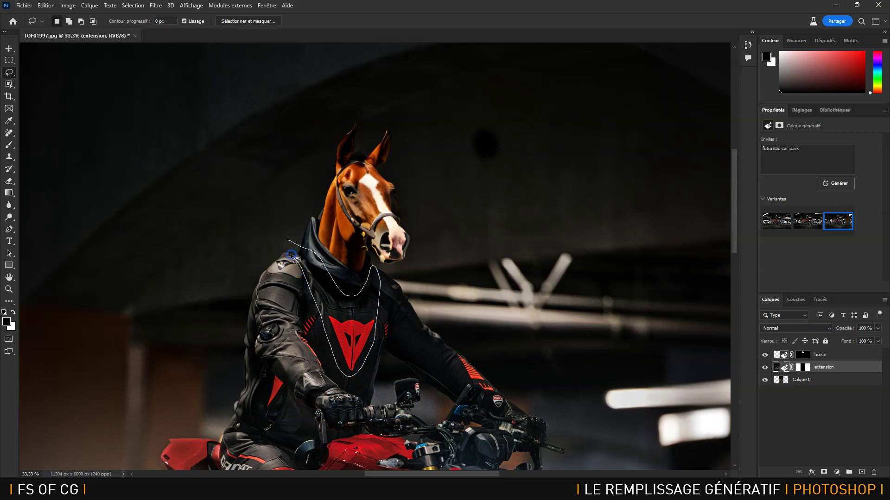
{"action": "left_click_drag", "start_coordinate": [284, 244], "coordinate": [285, 244]}
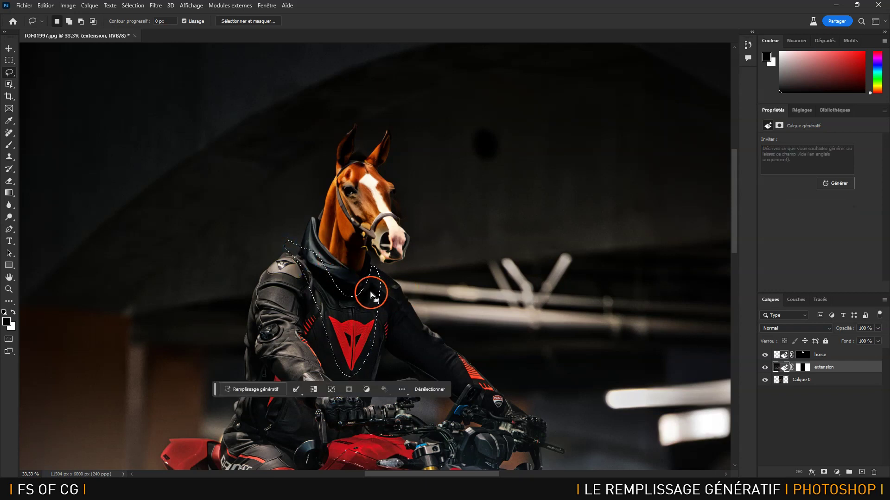
Run Generative Fill on the chest selection with the prompt "beautiful necklace"
{"action": "left_click", "coordinate": [255, 389]}
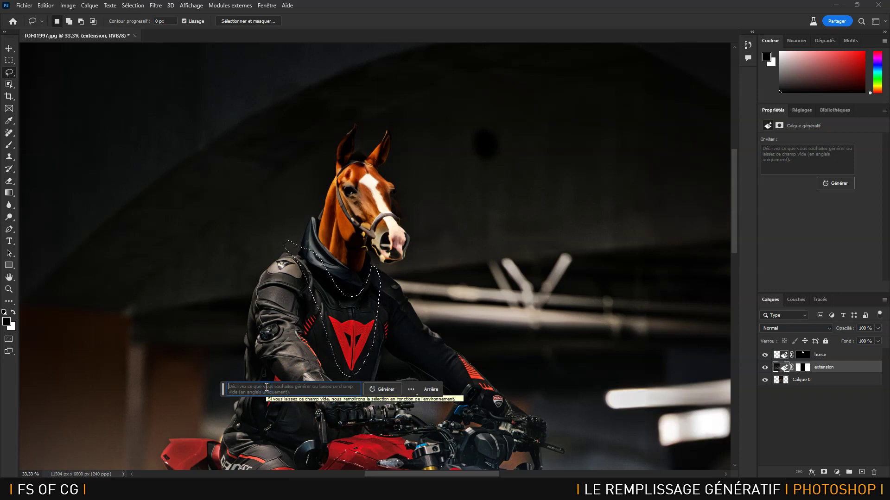
{"action": "type", "text": "be"}
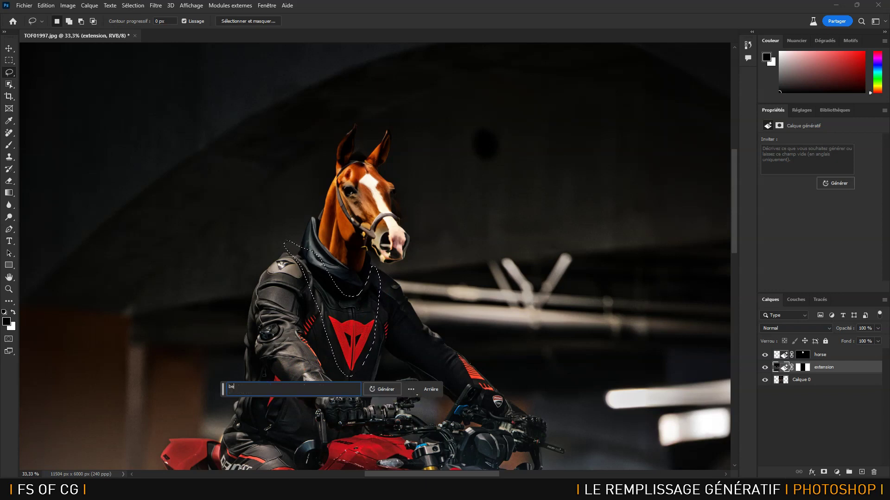
{"action": "type", "text": "autiful necklace"}
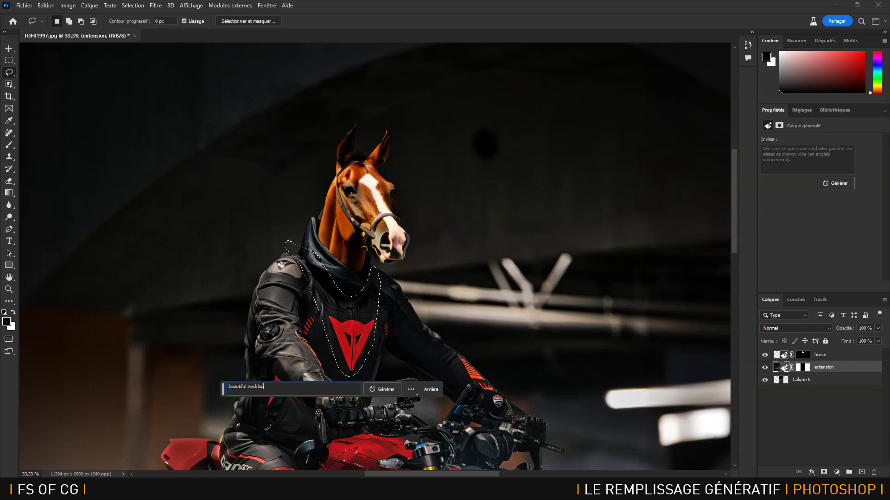
{"action": "left_click", "coordinate": [268, 390]}
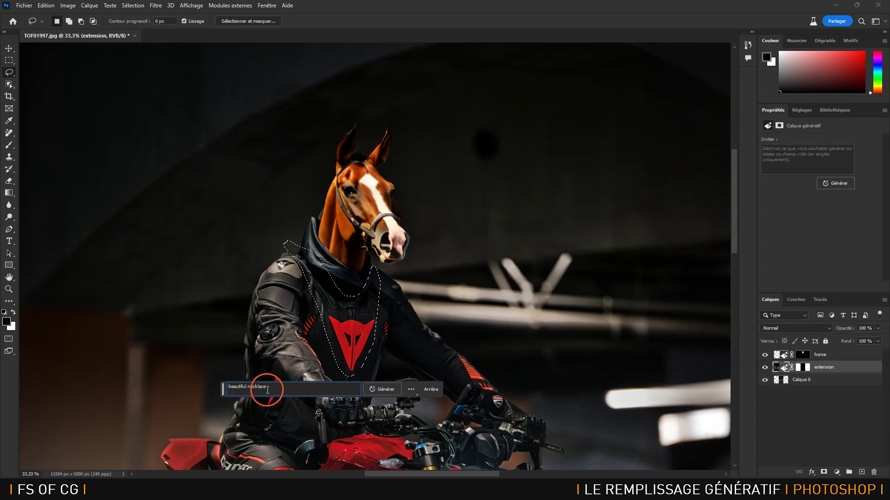
{"action": "left_click", "coordinate": [381, 390]}
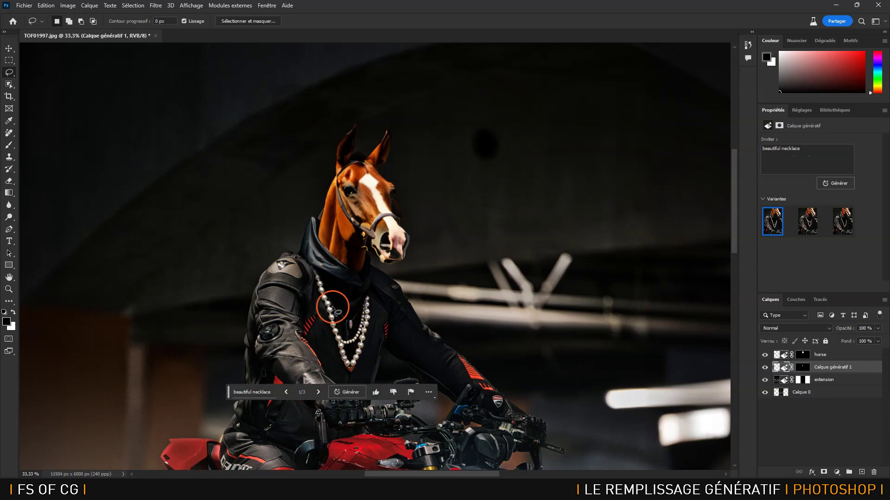
Compare the three necklace variations and keep the second one
{"action": "left_click", "coordinate": [320, 393]}
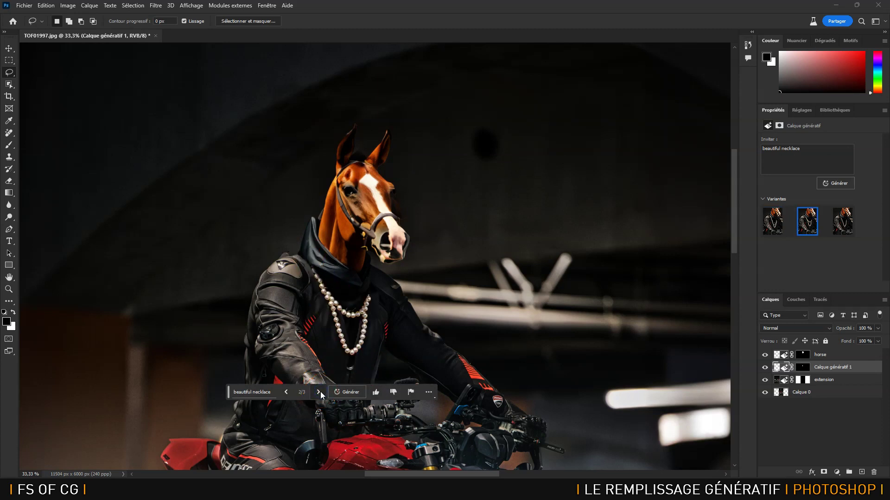
{"action": "left_click", "coordinate": [319, 392]}
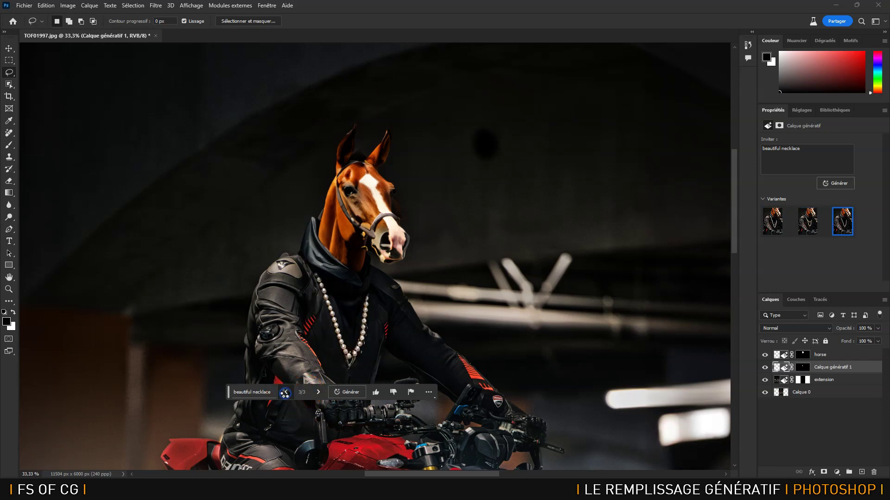
{"action": "left_click", "coordinate": [285, 394]}
{"action": "left_click", "coordinate": [286, 393]}
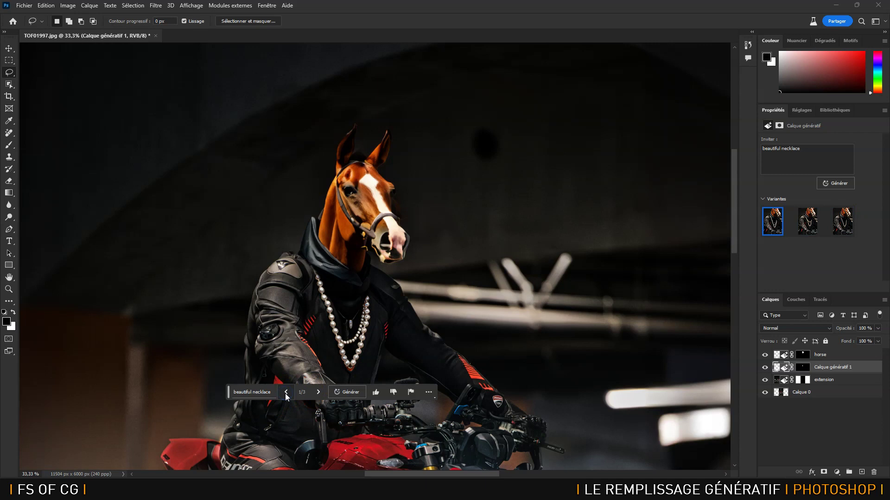
{"action": "left_click", "coordinate": [319, 392]}
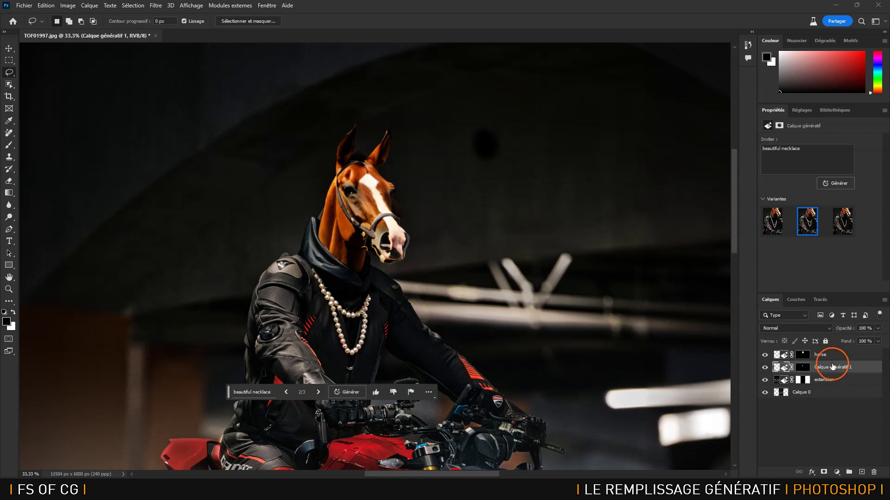
Lasso a wide area of ground below the motorcycle's wheels and make the horse layer active
{"action": "left_click_drag", "start_coordinate": [533, 382], "coordinate": [528, 184]}
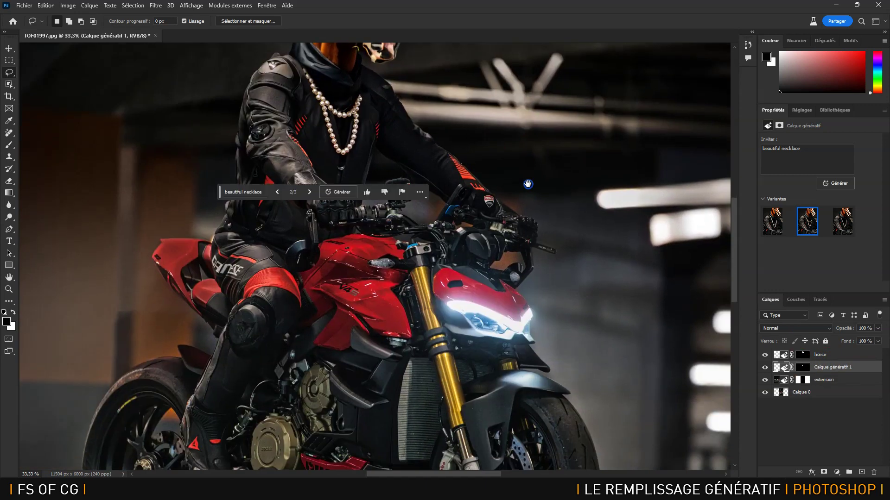
{"action": "key", "text": "ctrl+minus"}
{"action": "key", "text": "ctrl+minus"}
{"action": "key", "text": "ctrl+minus"}
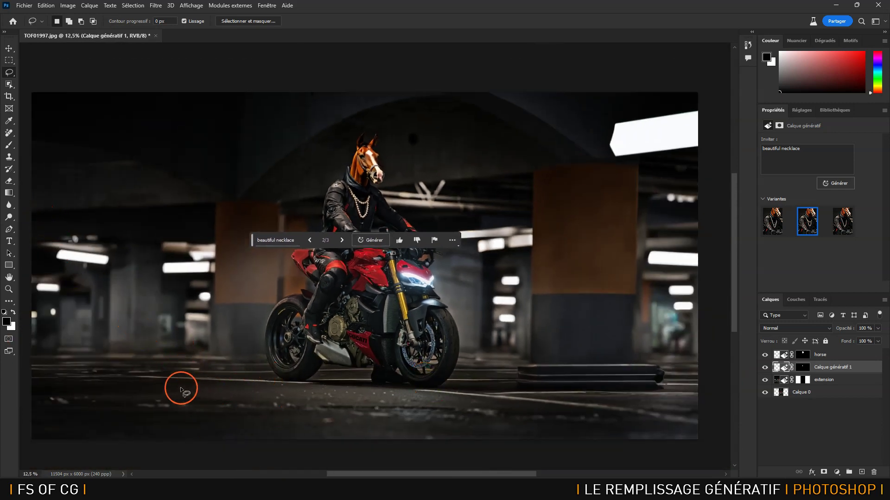
{"action": "mouse_move", "coordinate": [122, 385]}
{"action": "left_mouse_down"}
{"action": "mouse_move", "coordinate": [375, 383]}
{"action": "mouse_move", "coordinate": [618, 428]}
{"action": "mouse_move", "coordinate": [535, 443]}
{"action": "mouse_move", "coordinate": [229, 447]}
{"action": "mouse_move", "coordinate": [113, 395]}
{"action": "mouse_move", "coordinate": [121, 385]}
{"action": "left_mouse_up"}
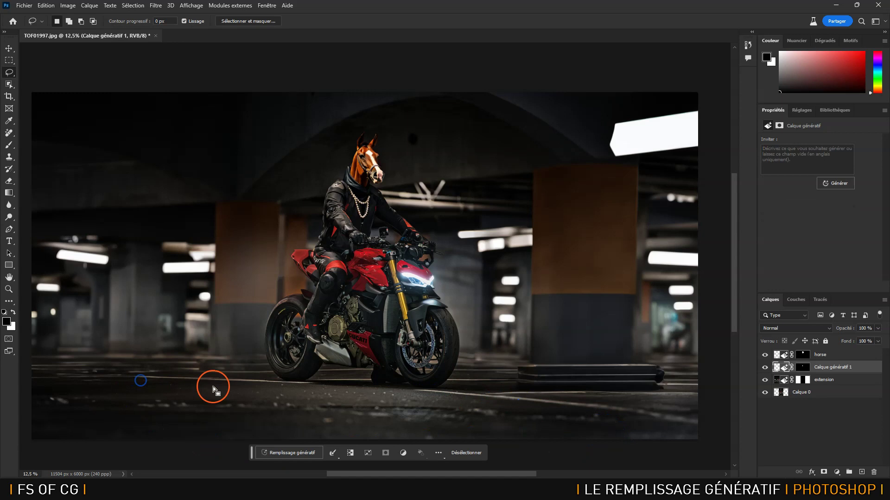
{"action": "left_click", "coordinate": [825, 356]}
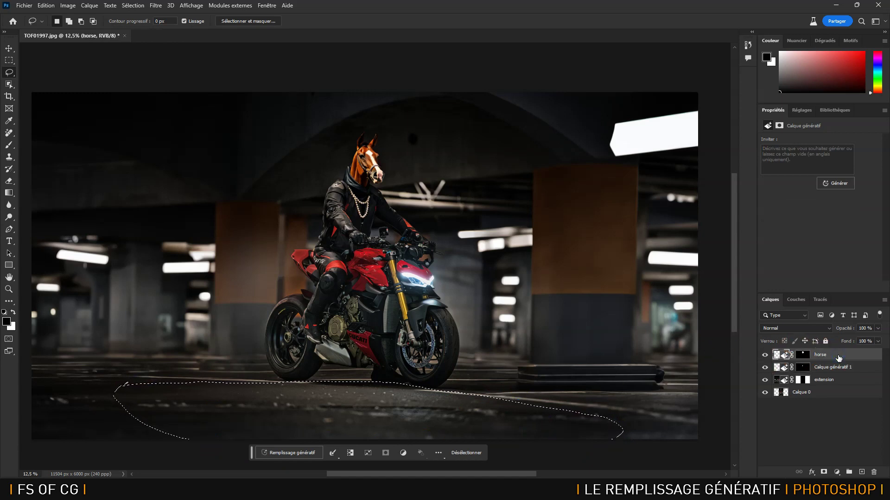
Run Generative Fill on the ground selection with the prompt "nice ground water refections"
{"action": "left_click", "coordinate": [292, 453]}
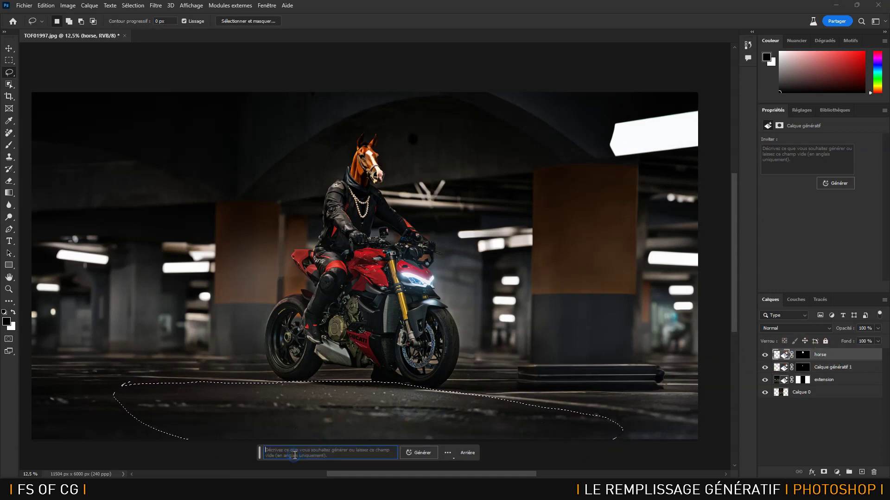
{"action": "type", "text": "nice water refe"}
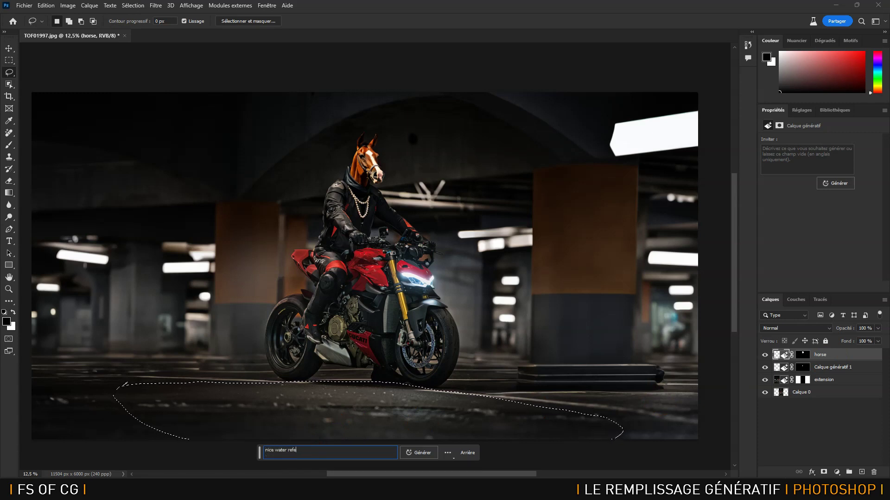
{"action": "type", "text": "ctions"}
{"action": "left_click", "coordinate": [326, 453]}
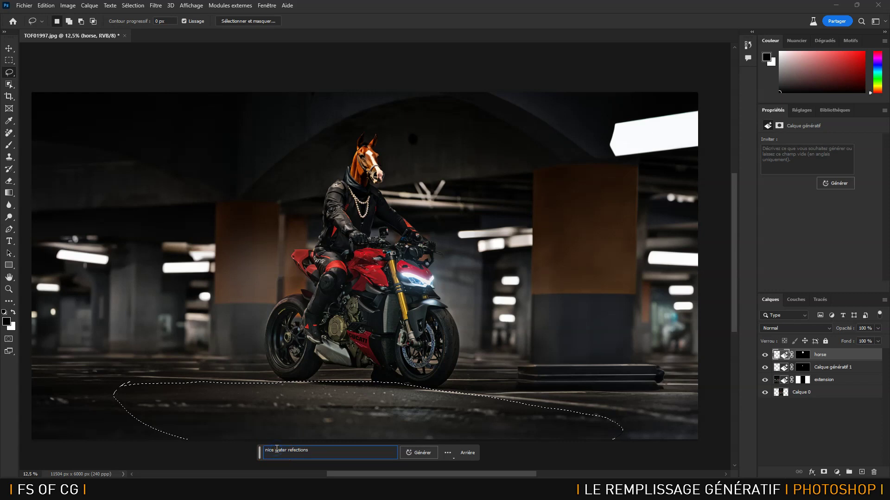
{"action": "type", "text": "und"}
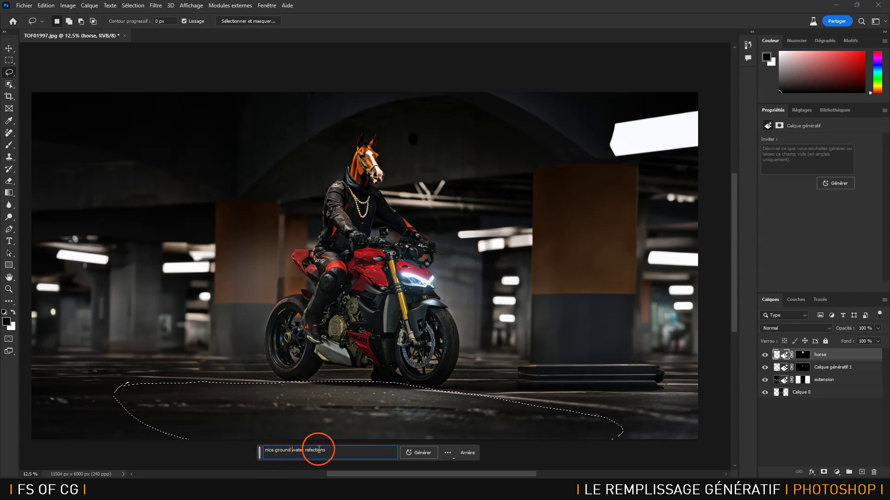
{"action": "left_click", "coordinate": [429, 453]}
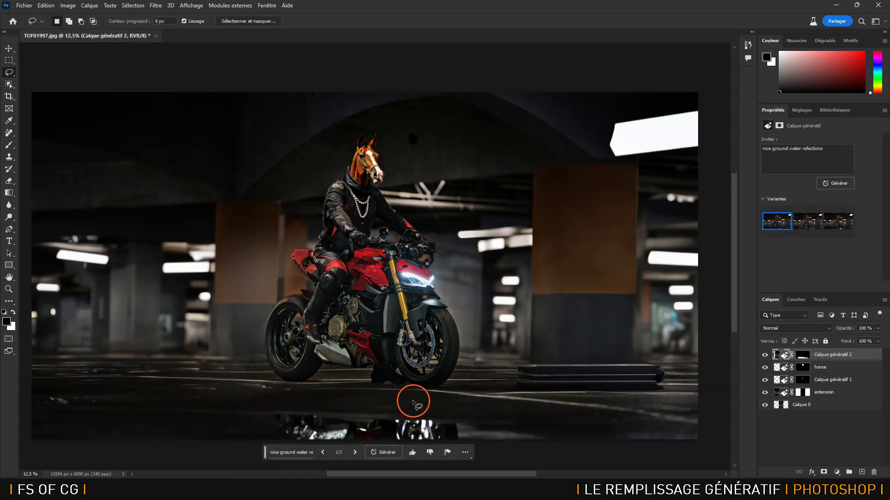
Compare the generated variations of the water reflections on the ground
{"action": "left_click", "coordinate": [354, 454]}
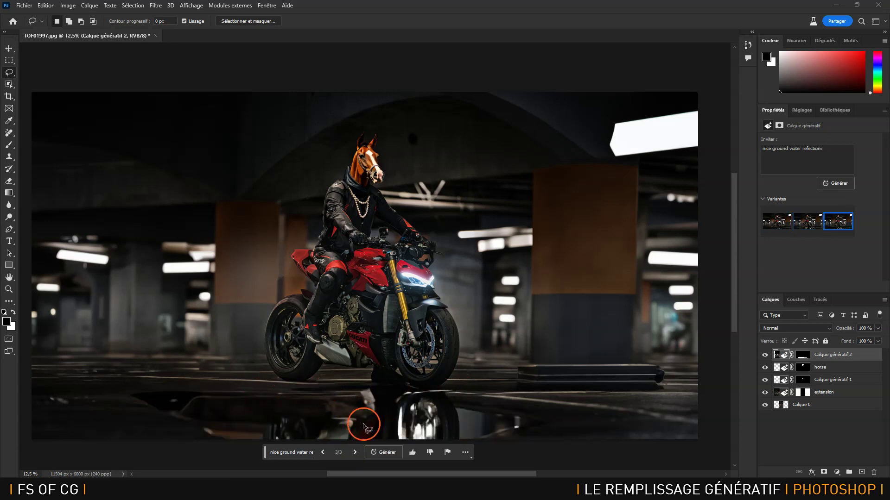
{"action": "left_click", "coordinate": [322, 453]}
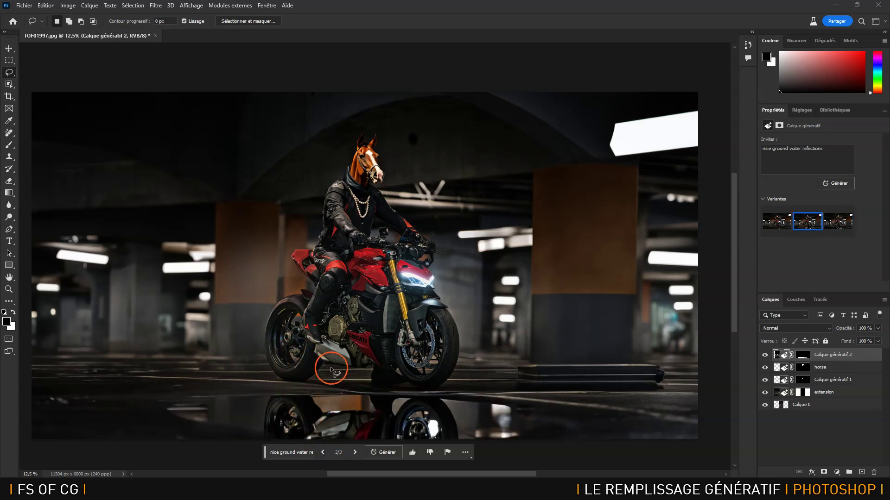
{"action": "left_click", "coordinate": [323, 453]}
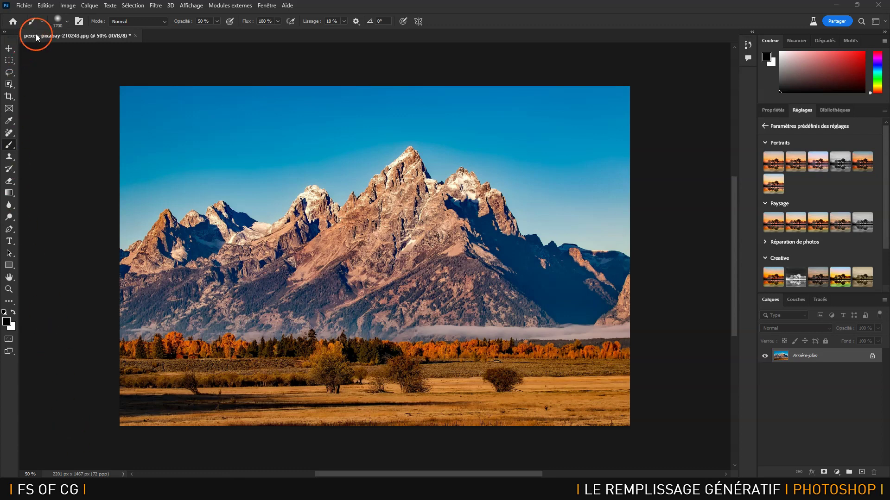
{"action": "left_click", "coordinate": [29, 10]}
{"action": "left_click", "coordinate": [47, 25]}
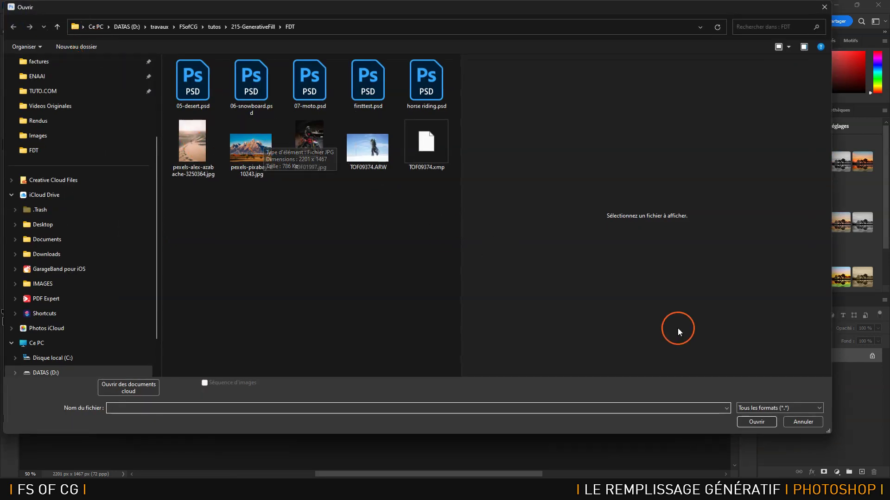
{"action": "left_click", "coordinate": [810, 421]}
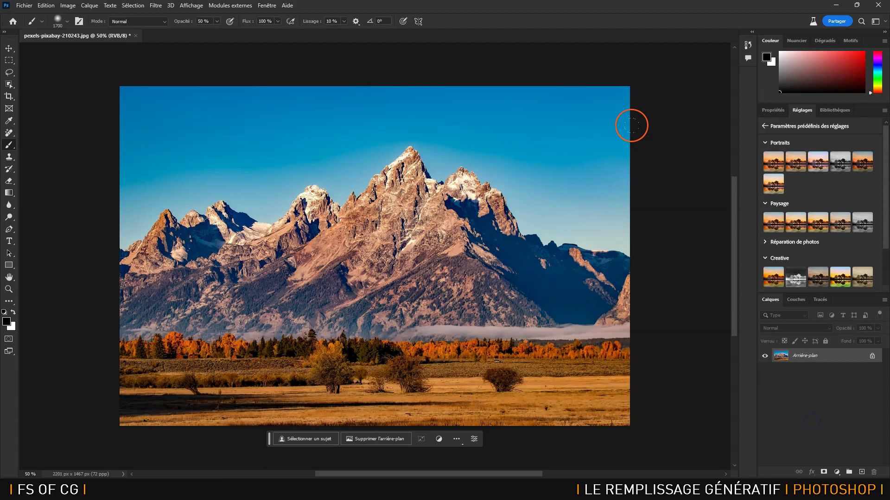
Select the meadow below the mountains across the photo's full width with a rectangular marquee and generate a fill with the prompt "lake"
{"action": "left_click", "coordinate": [9, 60]}
{"action": "left_click_drag", "start_coordinate": [117, 434], "coordinate": [687, 351]}
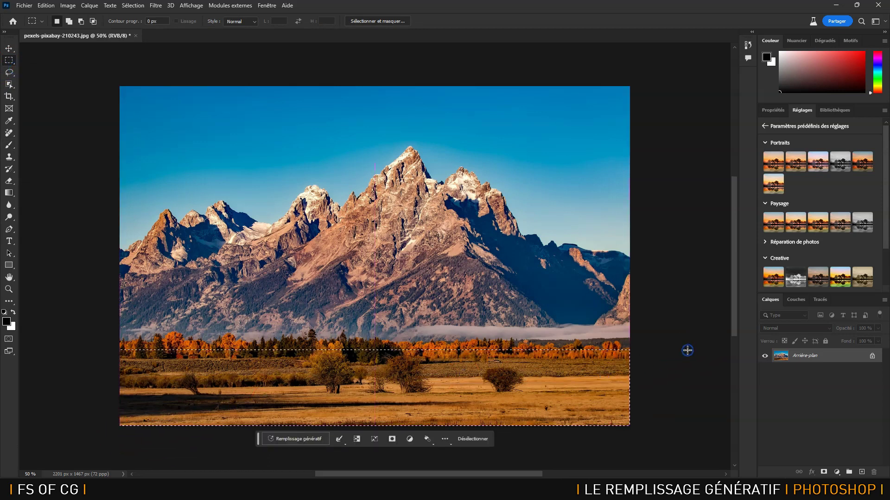
{"action": "left_click", "coordinate": [328, 448]}
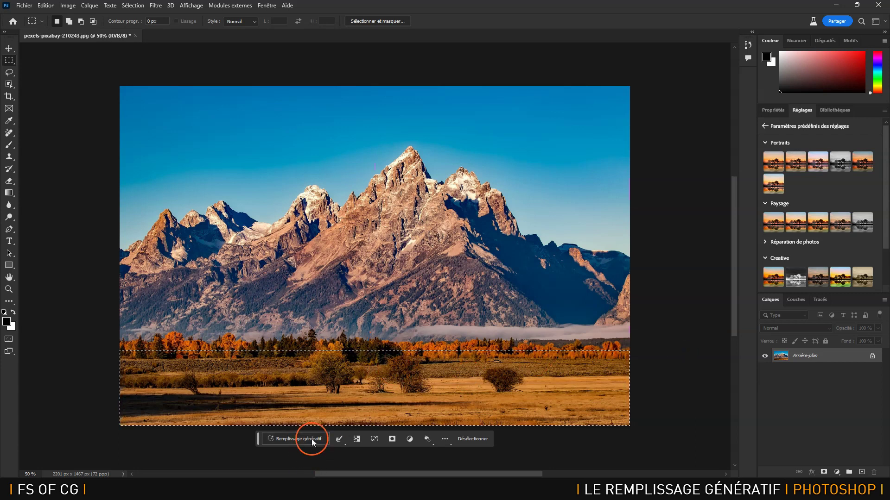
{"action": "type", "text": "lake"}
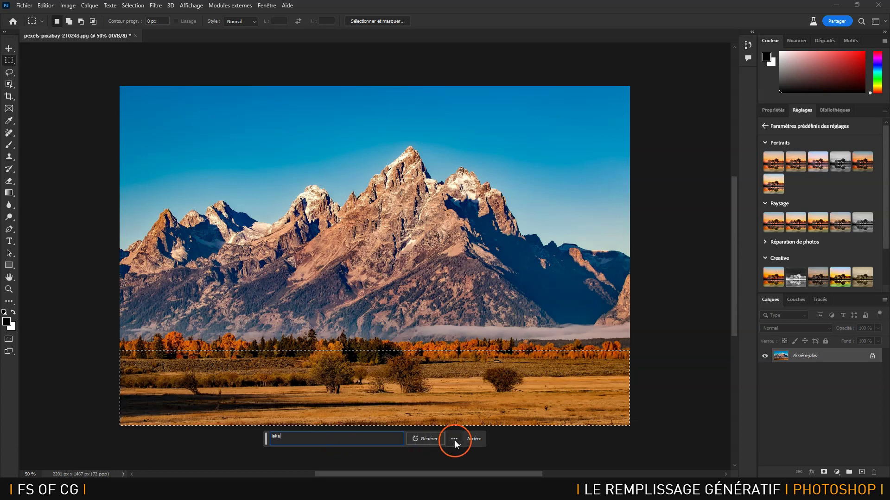
{"action": "left_click", "coordinate": [419, 438]}
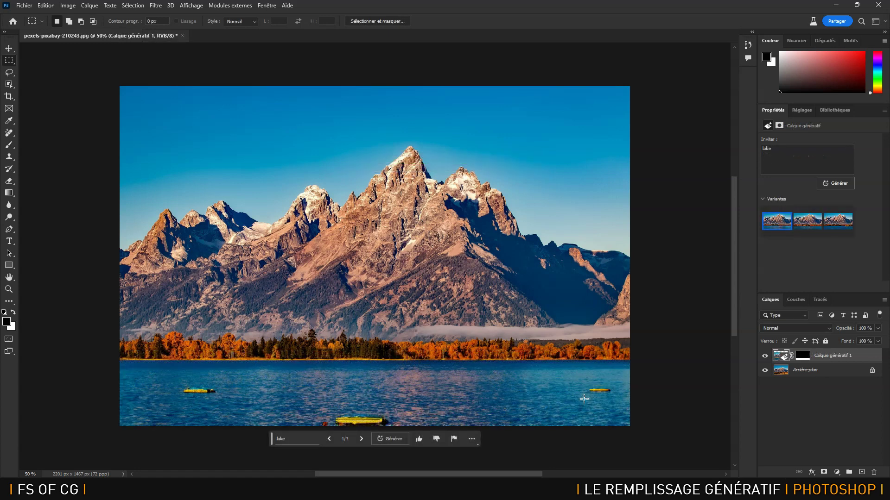
Choose the third lake variation and add an empty layer above it
{"action": "left_click", "coordinate": [809, 224]}
{"action": "left_click", "coordinate": [837, 225]}
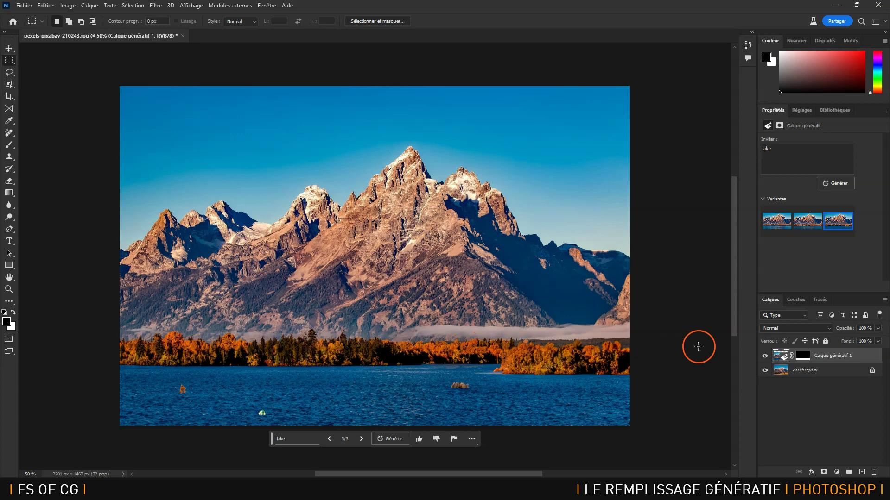
{"action": "left_click", "coordinate": [861, 473]}
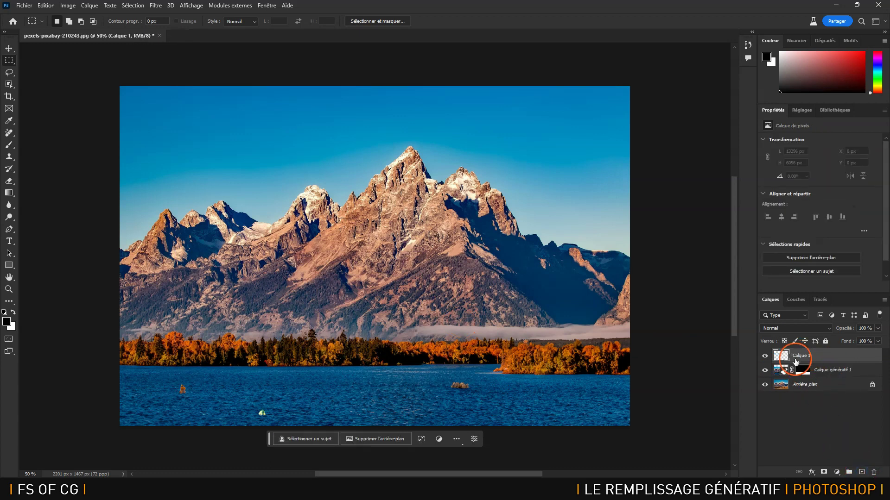
Erase the three small objects floating on the lake with the Remove tool, sampling all layers and not removing after each stroke
{"action": "left_click", "coordinate": [9, 132]}
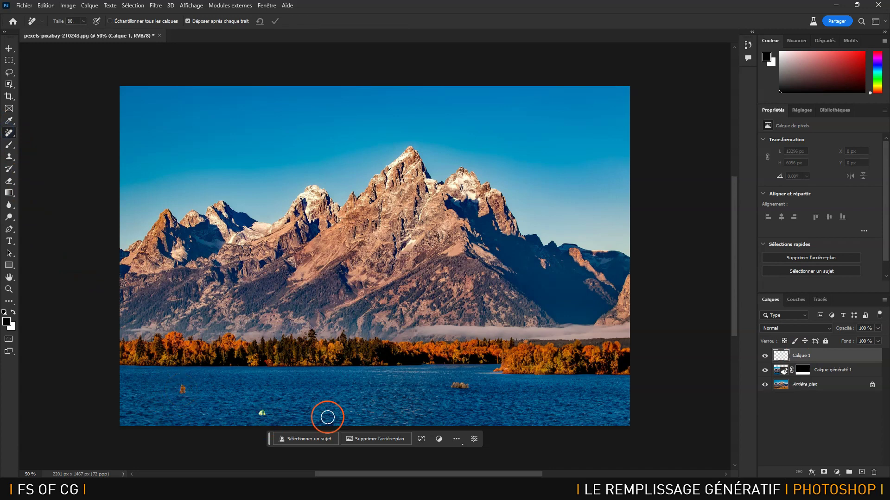
{"action": "left_click", "coordinate": [187, 21]}
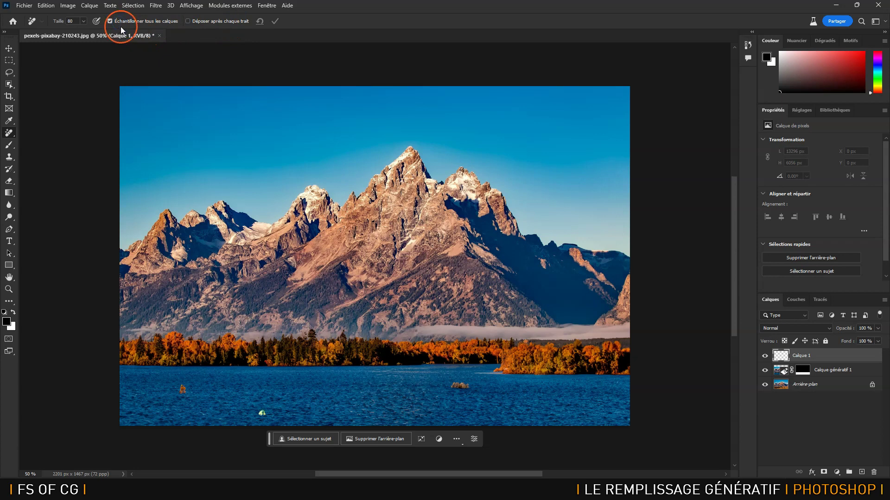
{"action": "left_click", "coordinate": [183, 390]}
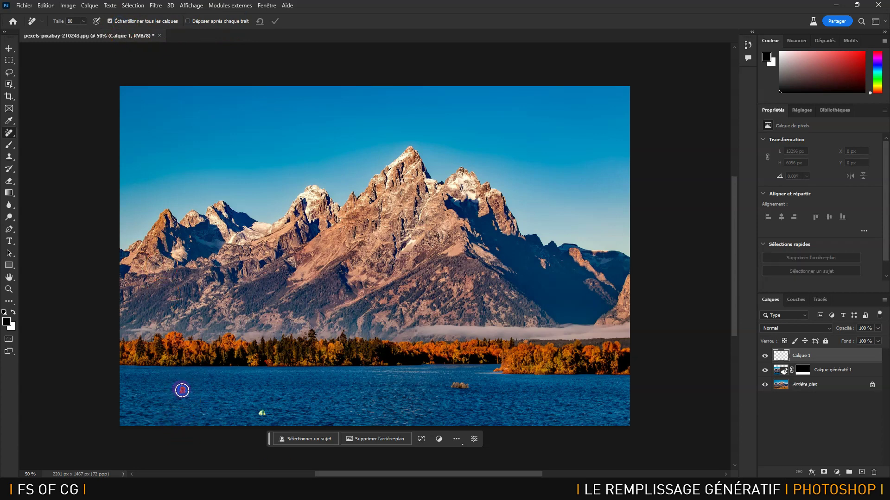
{"action": "left_click", "coordinate": [261, 412]}
{"action": "left_click", "coordinate": [453, 386]}
{"action": "left_click_drag", "start_coordinate": [452, 386], "coordinate": [469, 386]}
{"action": "left_click", "coordinate": [275, 22]}
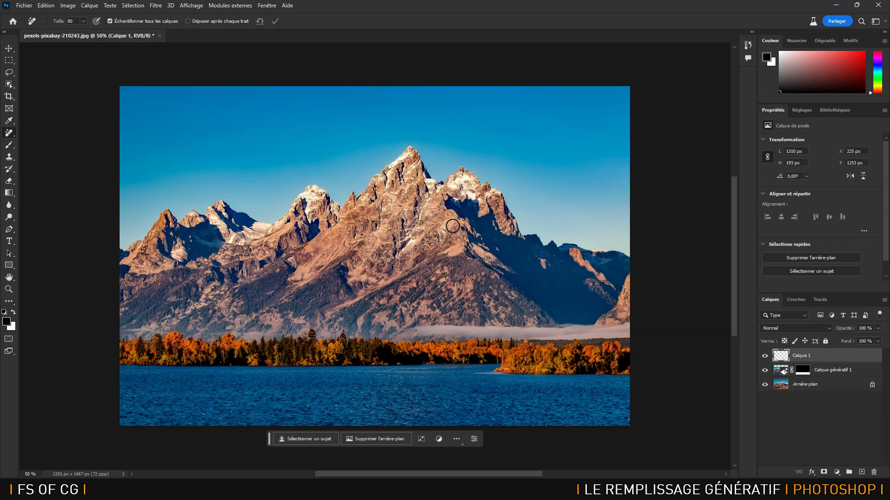
{"action": "left_click", "coordinate": [453, 272]}
Lasso an area on the lower right slope of the central mountain and generate a fill with the prompt "old castle"
{"action": "left_click", "coordinate": [9, 72]}
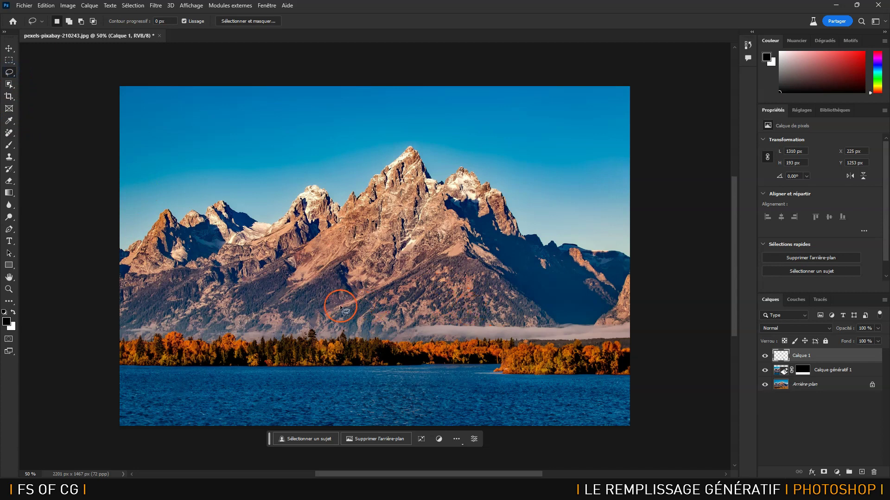
{"action": "left_click_drag", "start_coordinate": [442, 279], "coordinate": [441, 274]}
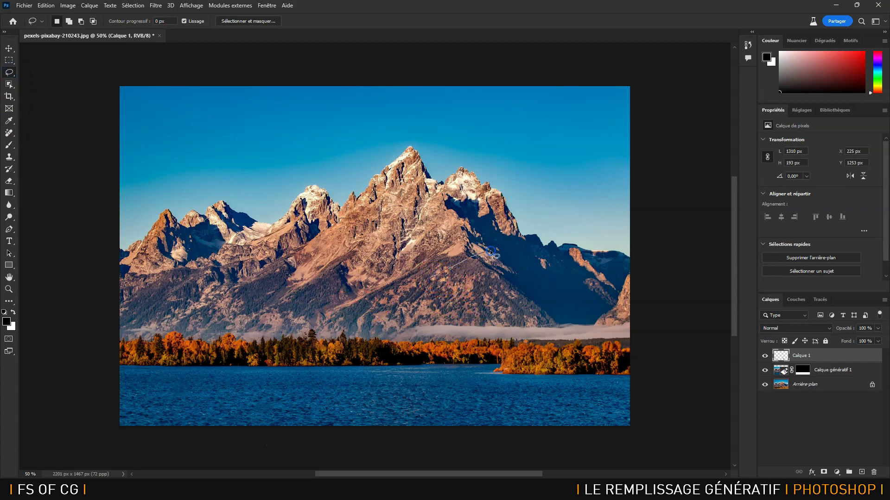
{"action": "left_click_drag", "start_coordinate": [428, 281], "coordinate": [429, 281]}
{"action": "left_click", "coordinate": [407, 330]}
{"action": "type", "text": "old castle"}
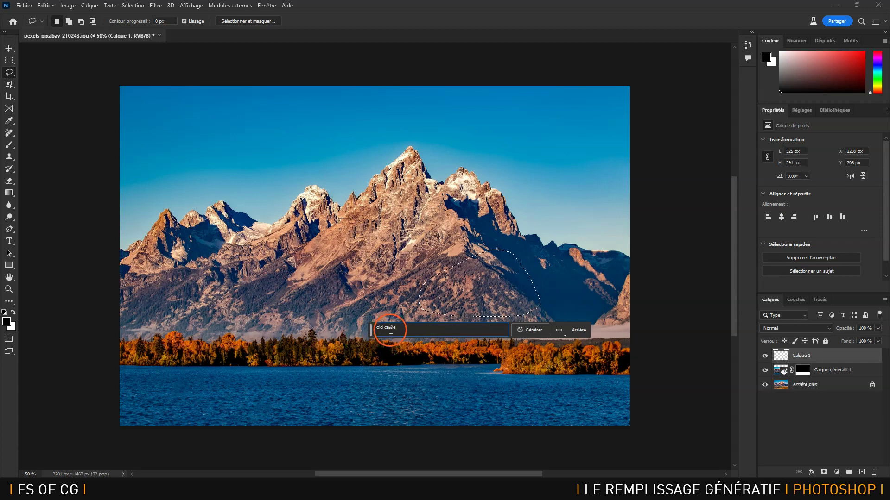
{"action": "left_click", "coordinate": [536, 330]}
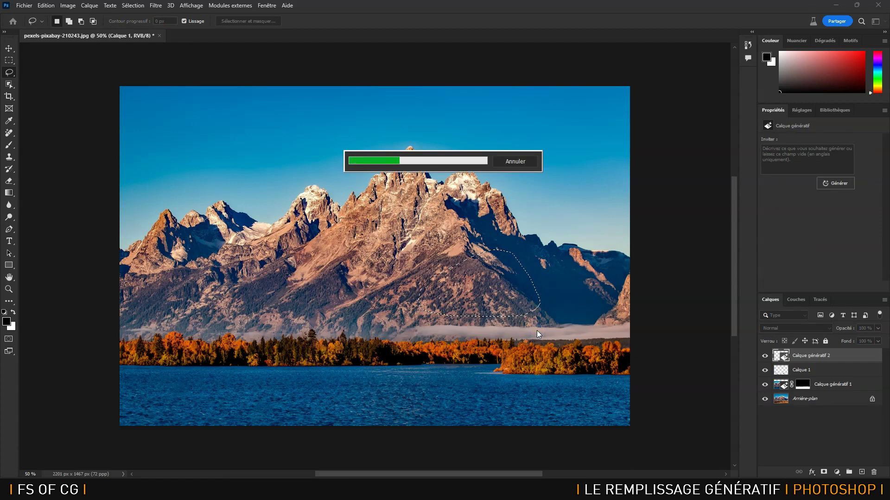
Compare the generated castle variations and keep the second one
{"action": "left_click", "coordinate": [442, 333]}
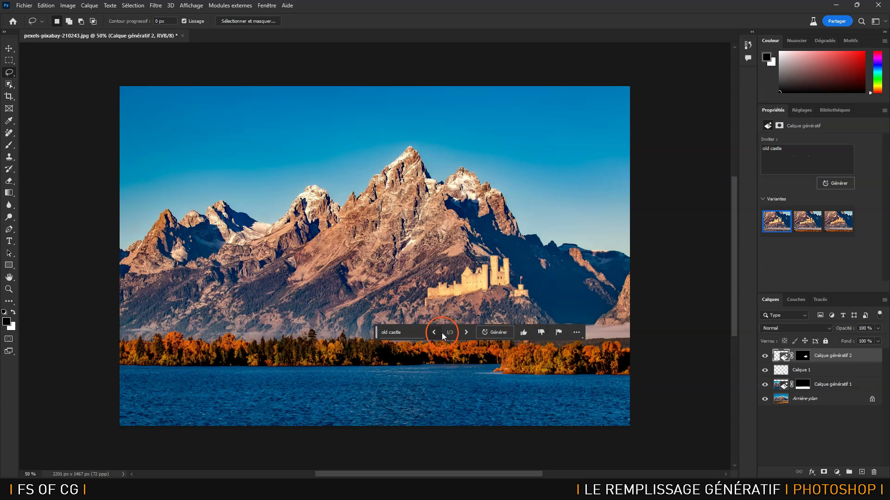
{"action": "left_click", "coordinate": [465, 336]}
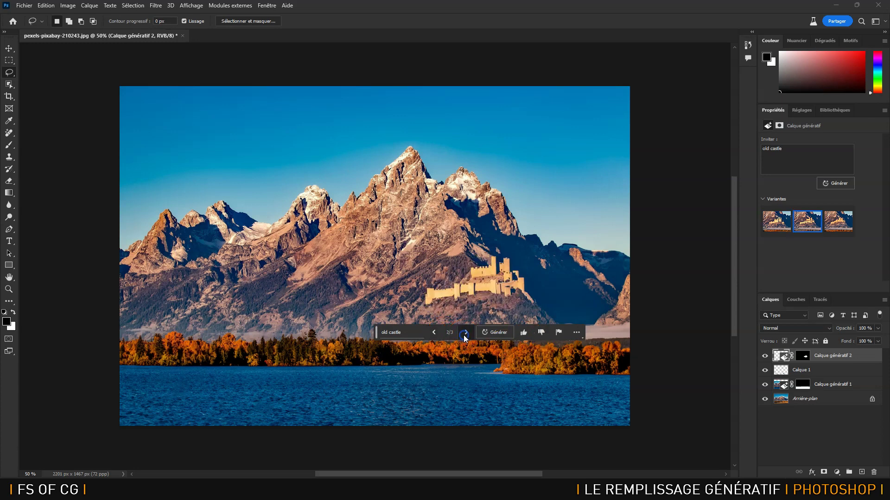
{"action": "left_click", "coordinate": [464, 336]}
{"action": "left_click", "coordinate": [434, 333]}
{"action": "left_click", "coordinate": [435, 333]}
{"action": "left_click", "coordinate": [464, 333]}
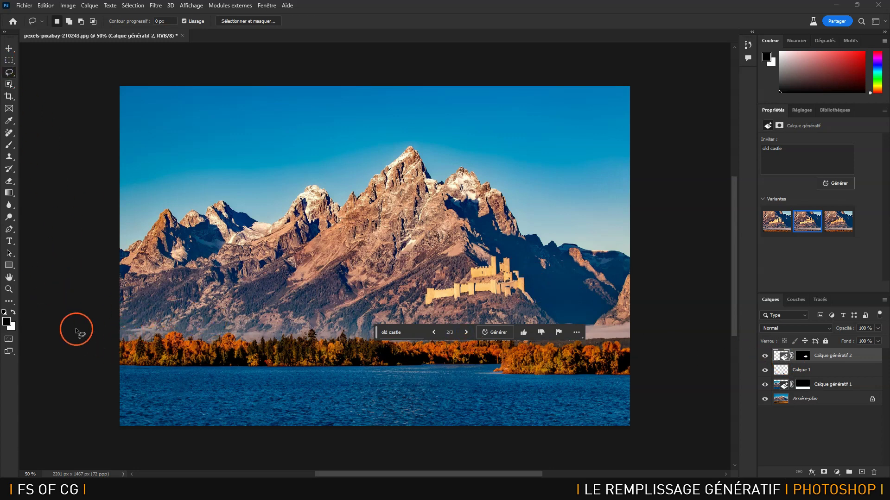
Lasso both lower corners of the lake as one selection and generate a fill with the prompt "rocks"
{"action": "mouse_move", "coordinate": [100, 384]}
{"action": "left_mouse_down"}
{"action": "mouse_move", "coordinate": [115, 379]}
{"action": "mouse_move", "coordinate": [215, 408]}
{"action": "mouse_move", "coordinate": [234, 434]}
{"action": "mouse_move", "coordinate": [113, 433]}
{"action": "left_mouse_up"}
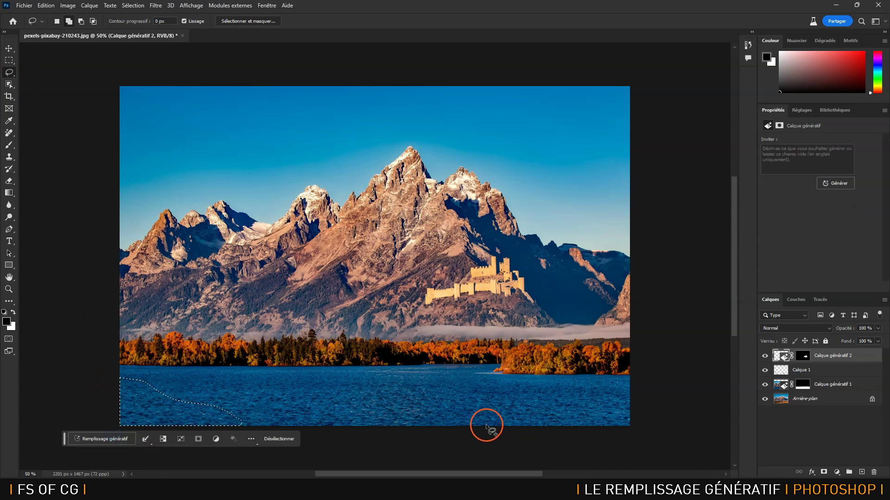
{"action": "mouse_move", "coordinate": [495, 429]}
{"action": "left_mouse_down"}
{"action": "mouse_move", "coordinate": [606, 372]}
{"action": "mouse_move", "coordinate": [665, 366]}
{"action": "mouse_move", "coordinate": [683, 431]}
{"action": "mouse_move", "coordinate": [628, 450]}
{"action": "mouse_move", "coordinate": [499, 442]}
{"action": "left_mouse_up"}
{"action": "left_click", "coordinate": [292, 440]}
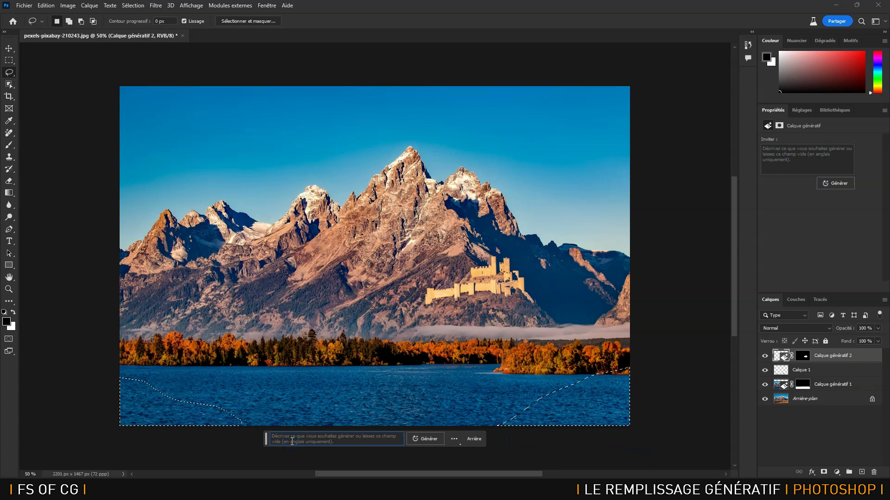
{"action": "type", "text": "rocks"}
{"action": "left_click", "coordinate": [429, 443]}
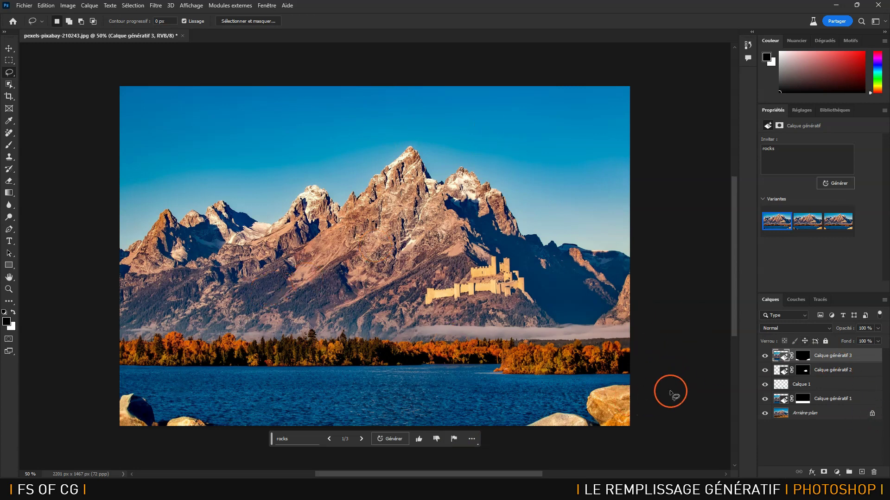
Unlock the background layer and extend the canvas on both sides of the photo with the Crop tool to about 3778 px wide
{"action": "left_click", "coordinate": [872, 414]}
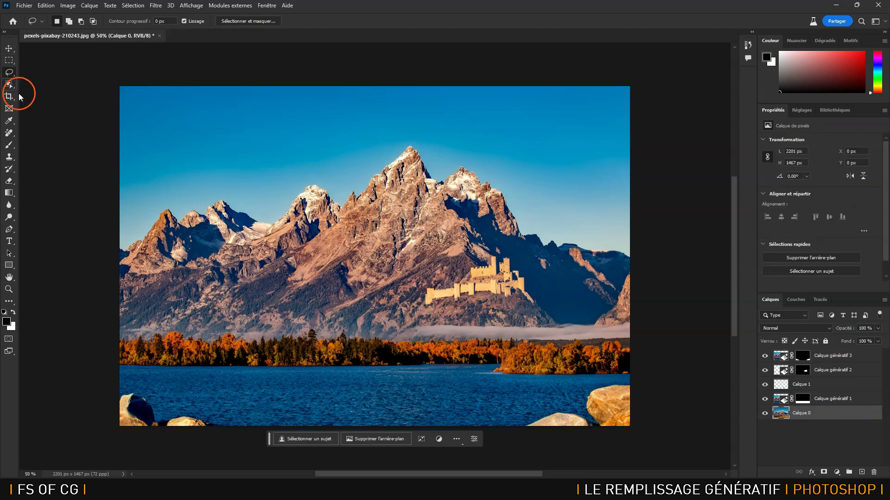
{"action": "left_click", "coordinate": [7, 97]}
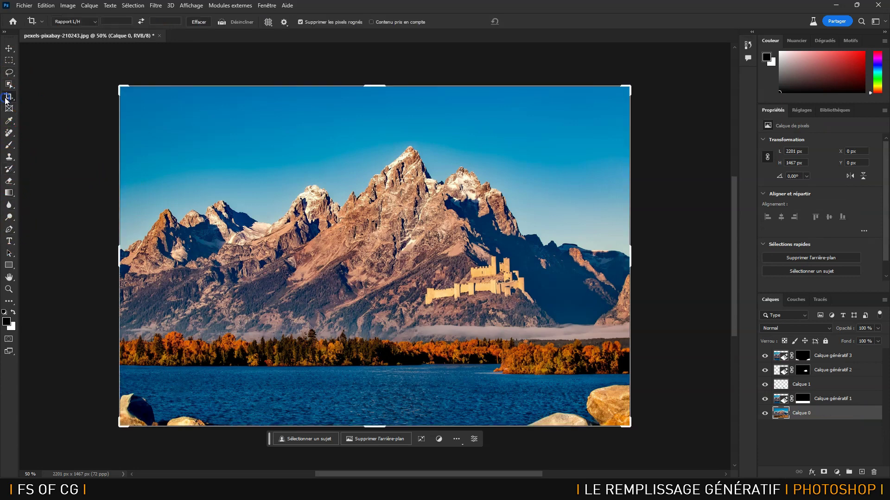
{"action": "left_click_drag", "start_coordinate": [118, 253], "coordinate": [50, 254]}
{"action": "key", "text": "ctrl+minus"}
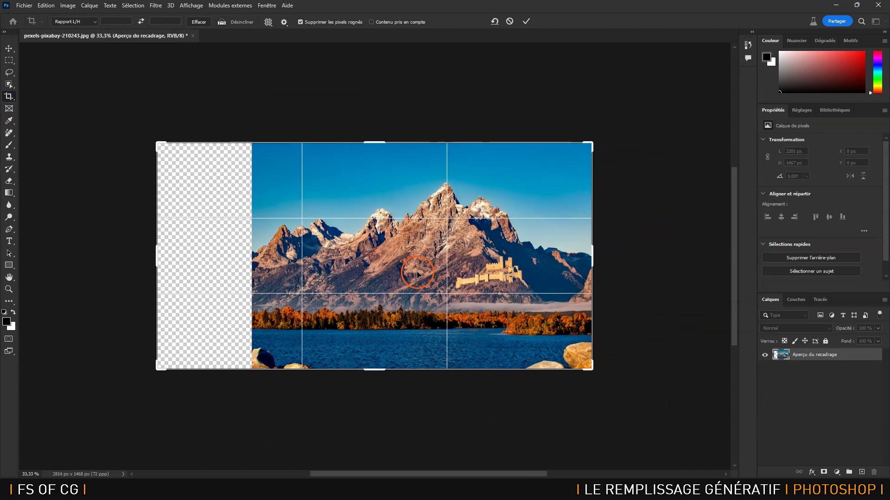
{"action": "left_click_drag", "start_coordinate": [594, 255], "coordinate": [655, 261]}
{"action": "left_click_drag", "start_coordinate": [95, 257], "coordinate": [85, 255]}
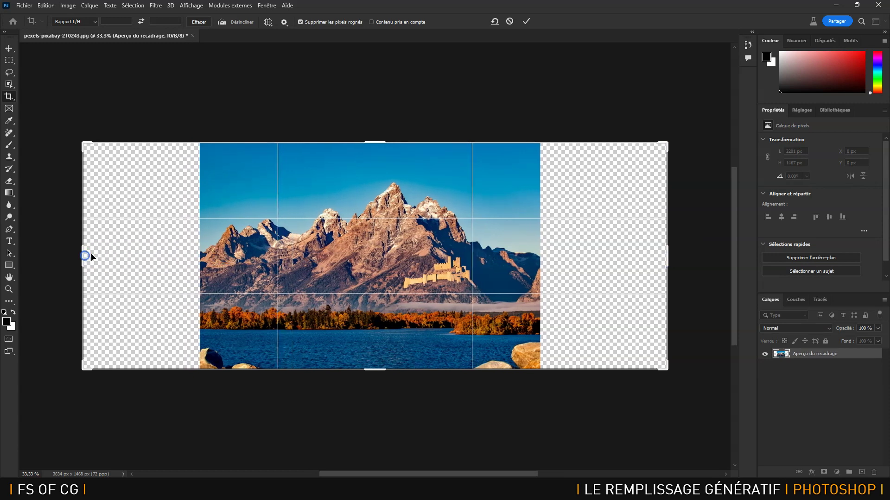
{"action": "double_click", "coordinate": [177, 304]}
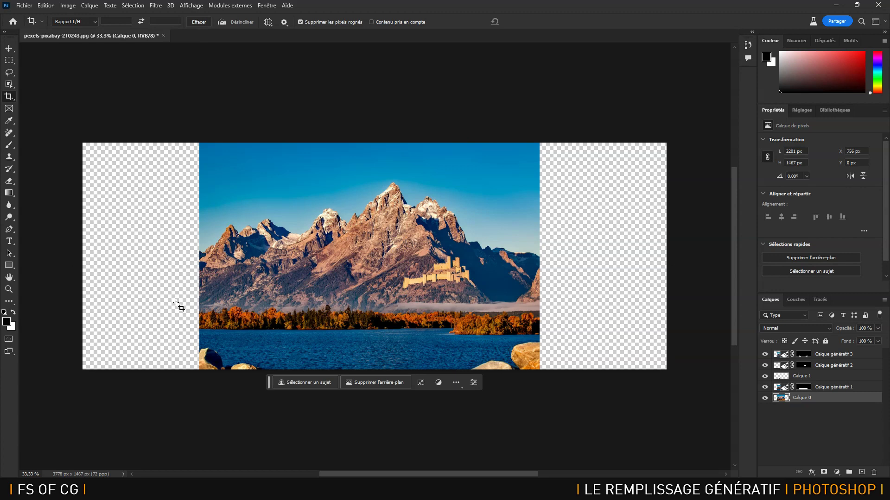
Select the empty areas on both sides, slightly overlapping the photo, and run Generative Fill with an empty prompt
{"action": "key", "text": "m"}
{"action": "left_click_drag", "start_coordinate": [70, 133], "coordinate": [206, 413]}
{"action": "left_click", "coordinate": [662, 165], "text": "shift"}
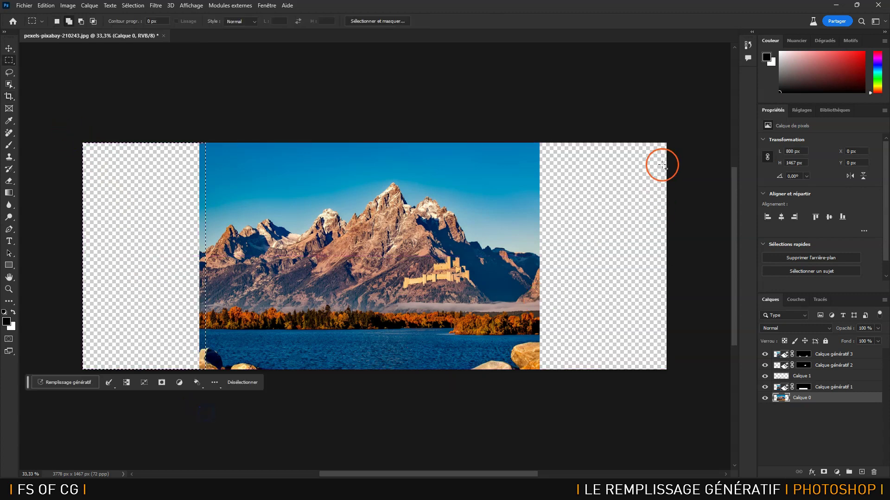
{"action": "left_click_drag", "start_coordinate": [683, 135], "coordinate": [536, 383]}
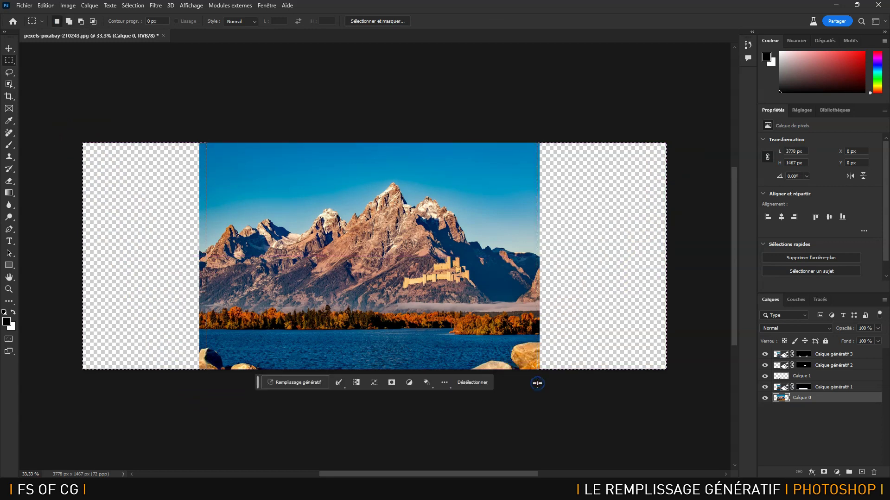
{"action": "left_click", "coordinate": [306, 383]}
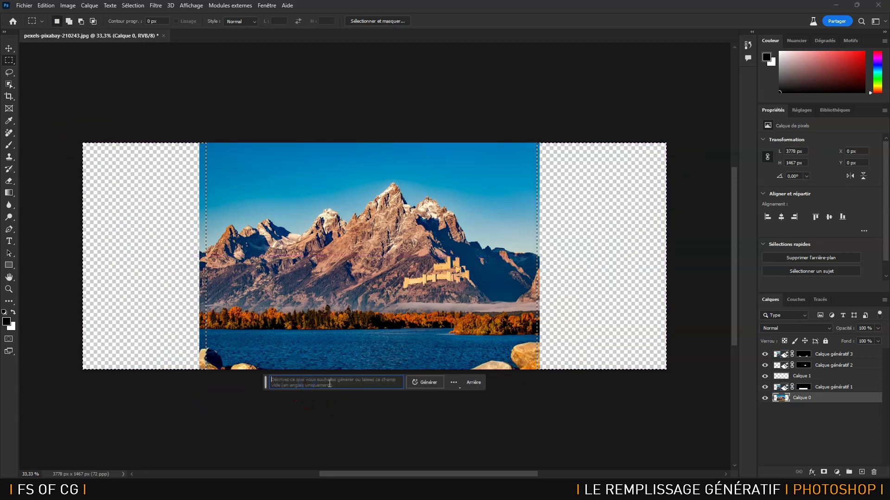
{"action": "left_click", "coordinate": [426, 384]}
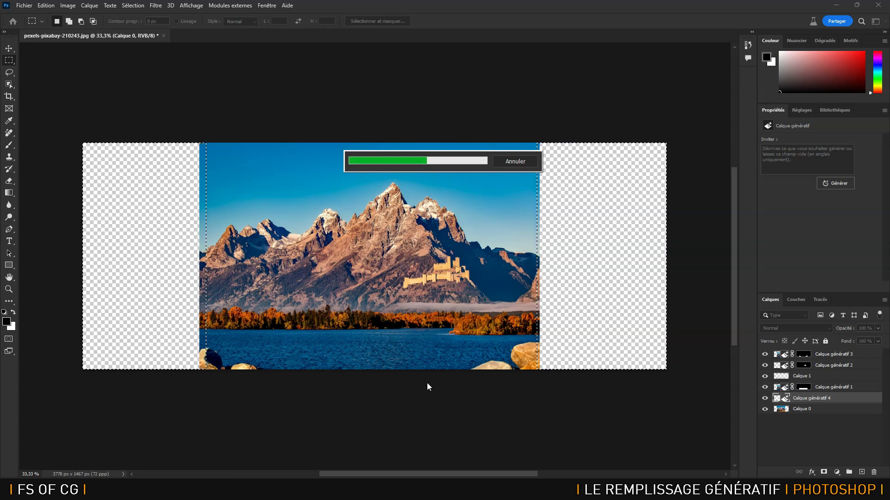
Move the generative layer of the extended sides to the top of the layer stack
{"action": "left_click", "coordinate": [319, 386]}
{"action": "left_click", "coordinate": [792, 414]}
{"action": "left_click_drag", "start_coordinate": [861, 394], "coordinate": [871, 356]}
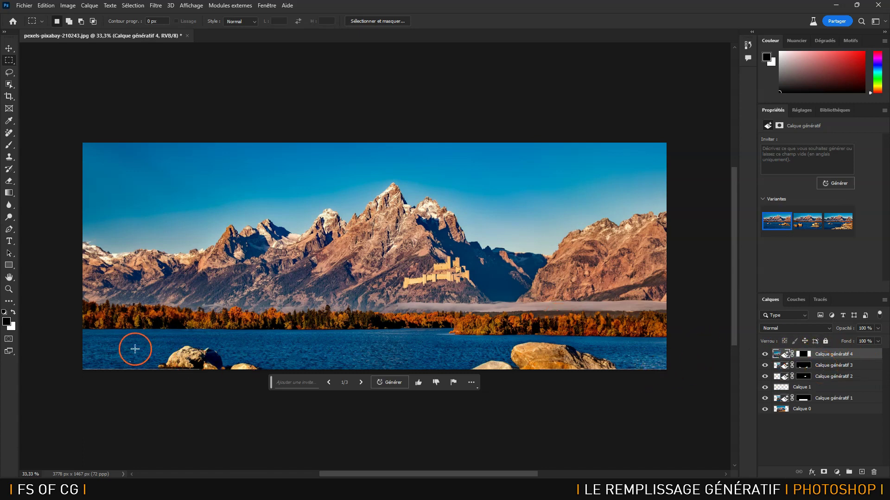
Lasso the foreground rocks and water in both lower corners of the widened image and generate a fill with the prompt "rocks"
{"action": "left_click", "coordinate": [8, 72]}
{"action": "mouse_move", "coordinate": [73, 332]}
{"action": "left_mouse_down"}
{"action": "mouse_move", "coordinate": [108, 322]}
{"action": "mouse_move", "coordinate": [258, 363]}
{"action": "mouse_move", "coordinate": [90, 397]}
{"action": "left_mouse_up"}
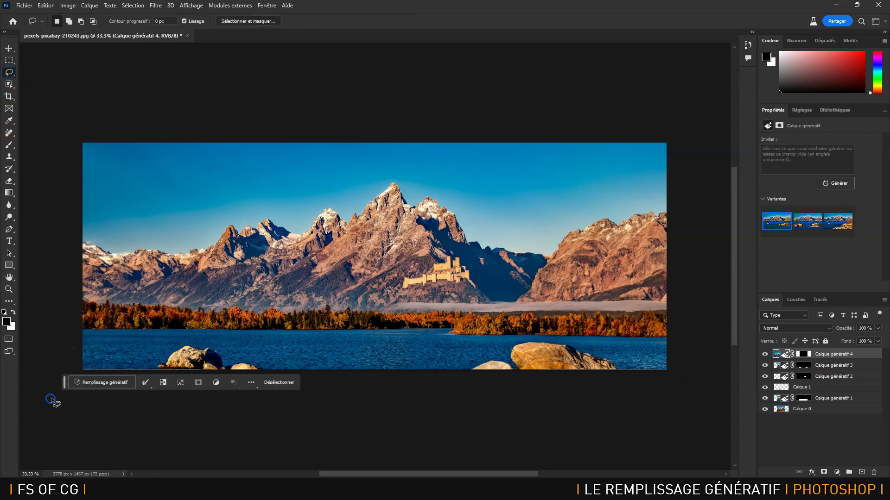
{"action": "left_click_drag", "start_coordinate": [463, 369], "coordinate": [623, 340]}
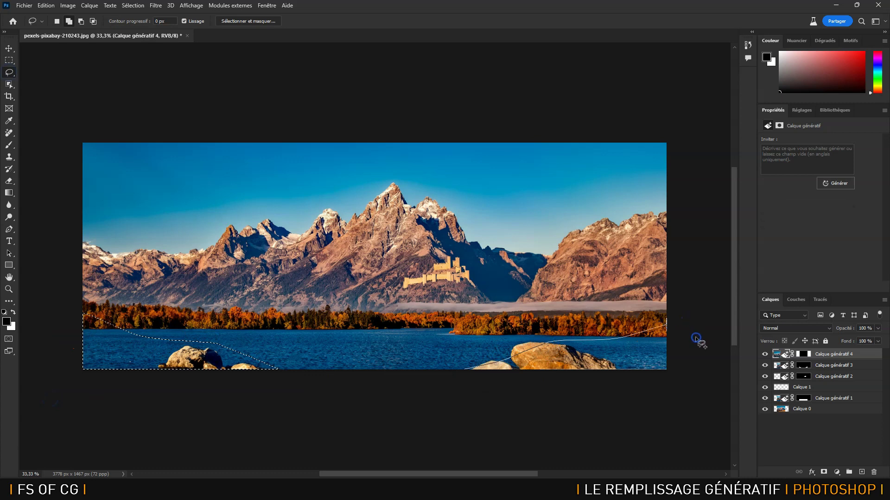
{"action": "left_click_drag", "start_coordinate": [695, 337], "coordinate": [687, 397]}
{"action": "left_click", "coordinate": [293, 384]}
{"action": "type", "text": "r"}
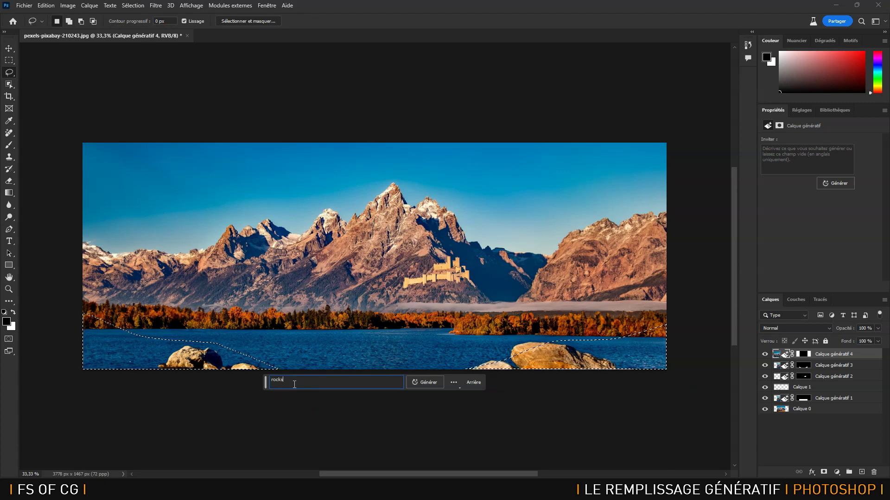
{"action": "type", "text": "ocks"}
{"action": "key", "text": "Return"}
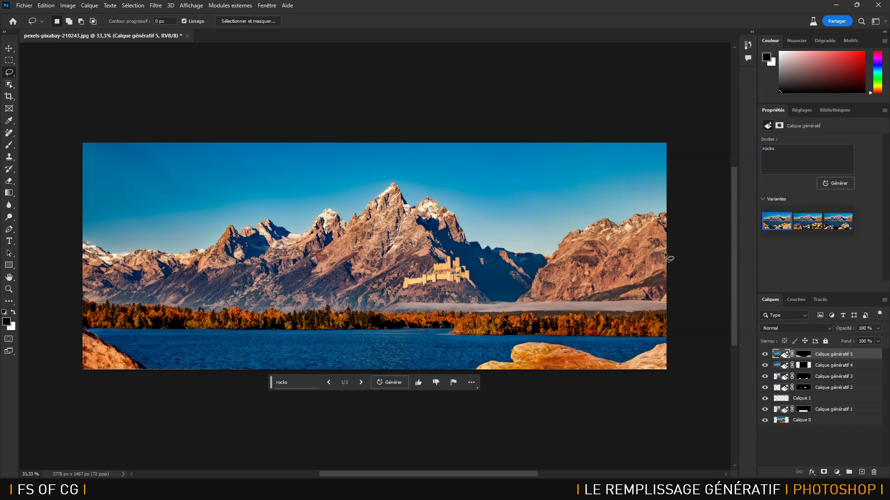
Compare the new rock variations and keep the second one
{"action": "left_click", "coordinate": [808, 222]}
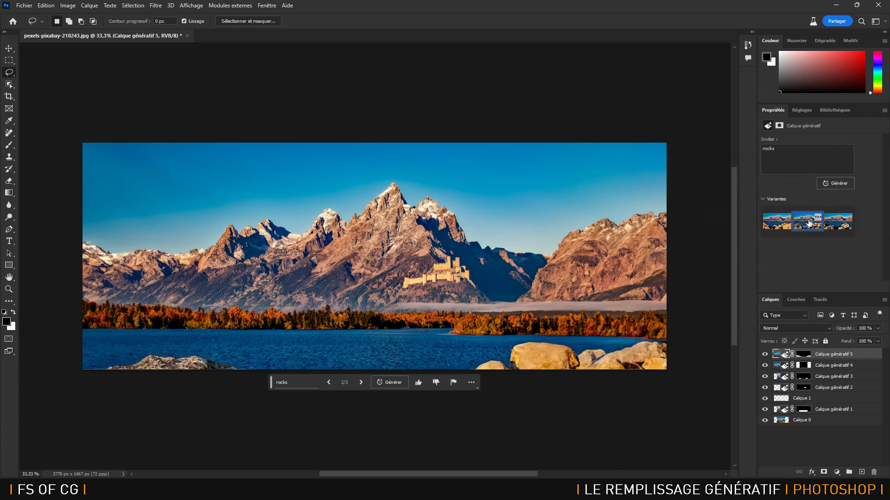
{"action": "left_click", "coordinate": [834, 226]}
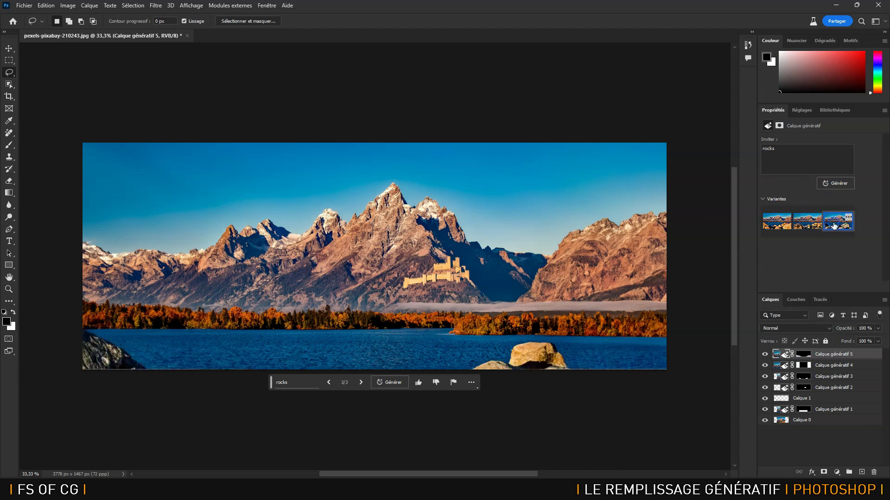
{"action": "left_click", "coordinate": [804, 224]}
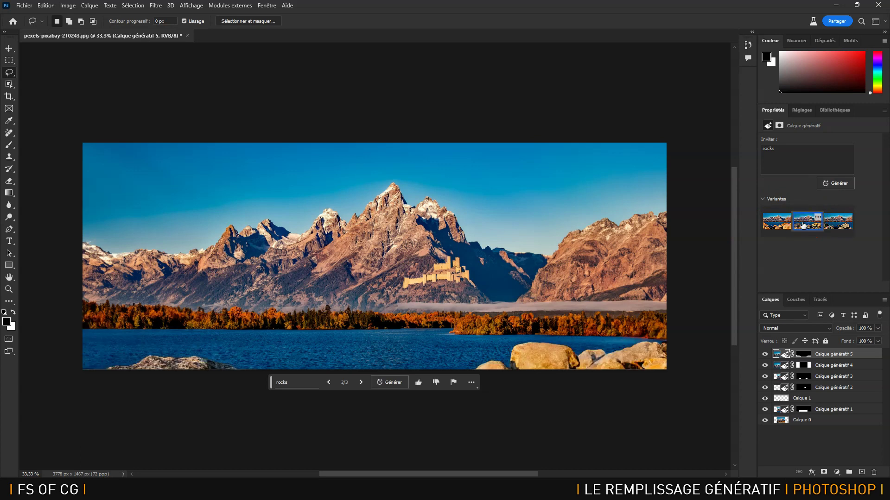
Lasso the rock, water and shoreline in the panorama's lower-left corner and generate a fill with the prompt "rocks on shore"
{"action": "left_click_drag", "start_coordinate": [90, 353], "coordinate": [72, 310]}
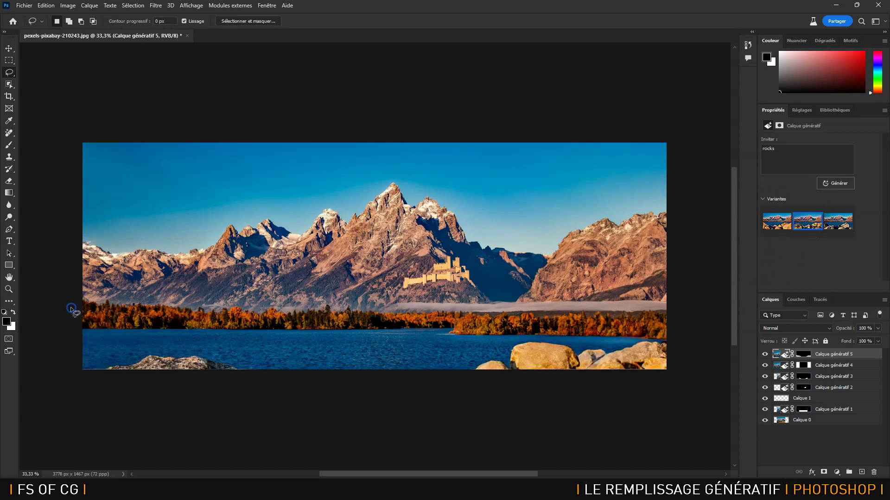
{"action": "left_click_drag", "start_coordinate": [220, 344], "coordinate": [208, 397]}
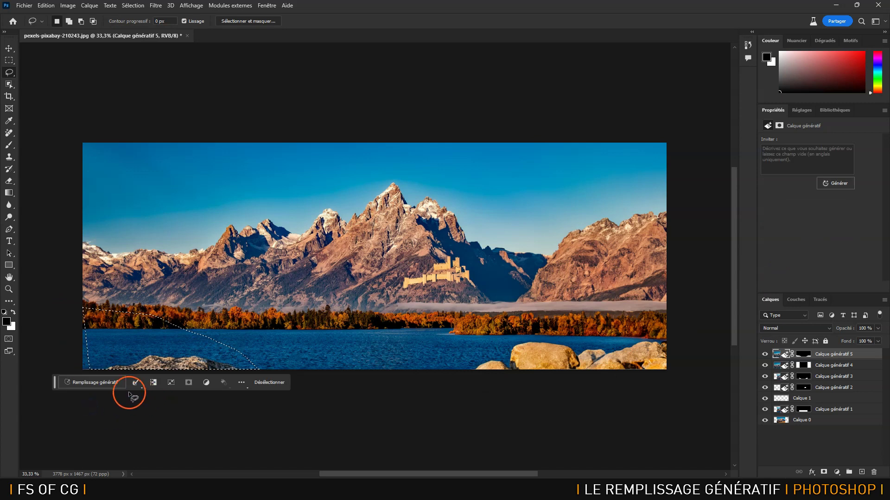
{"action": "left_click", "coordinate": [101, 382]}
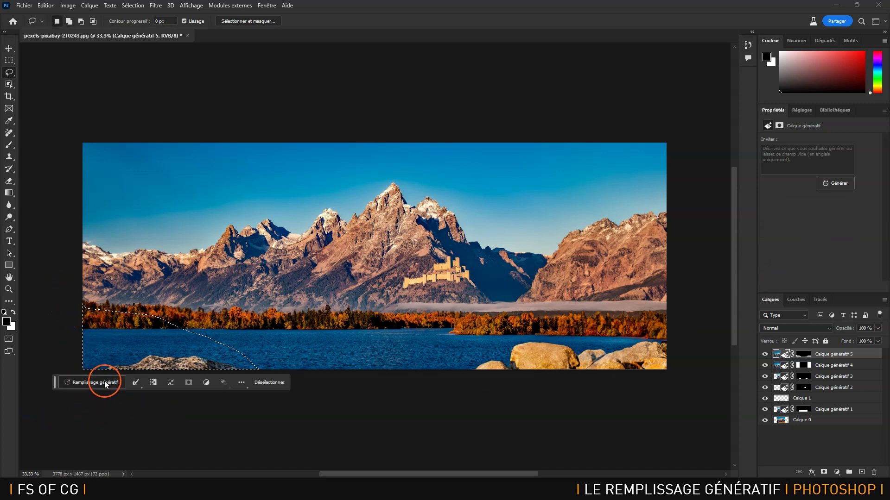
{"action": "type", "text": "rock"}
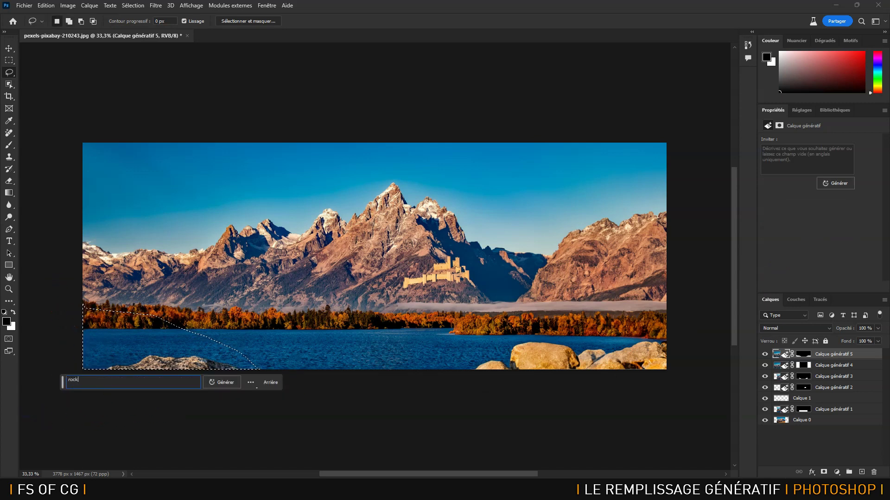
{"action": "type", "text": "s on shore"}
{"action": "key", "text": "Return"}
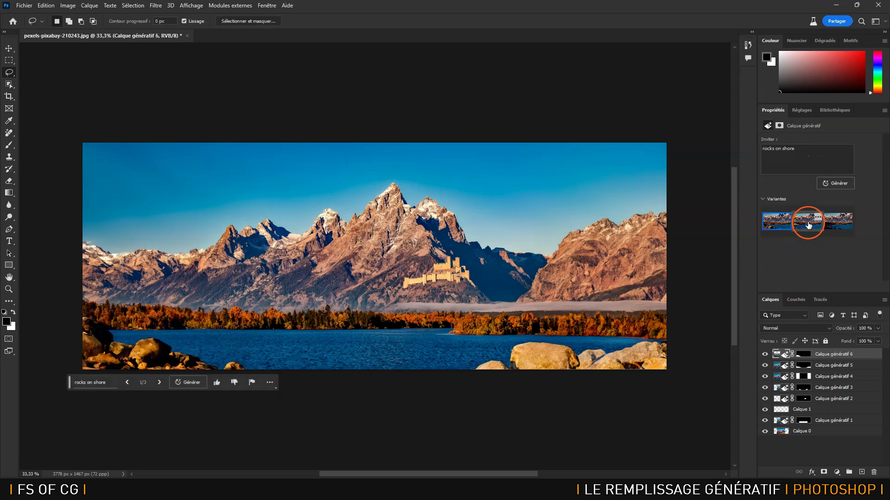
Compare the "rocks on shore" variations and keep the second one
{"action": "left_click", "coordinate": [807, 223]}
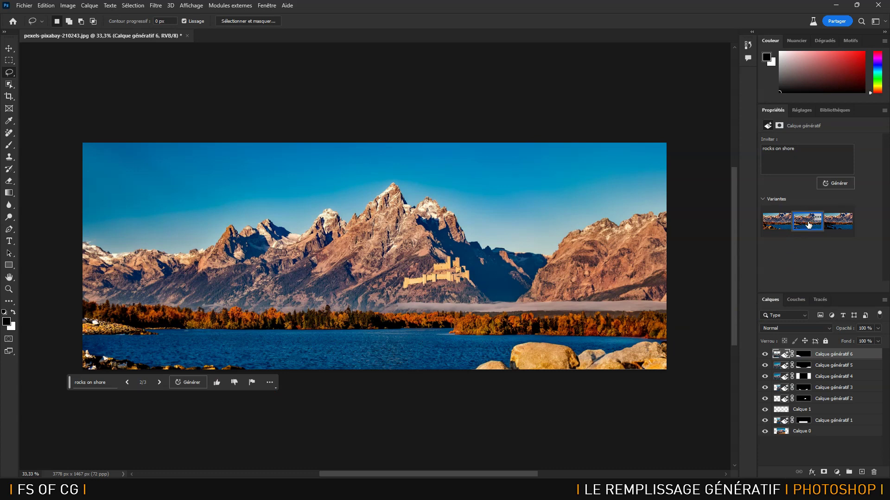
{"action": "left_click", "coordinate": [837, 224]}
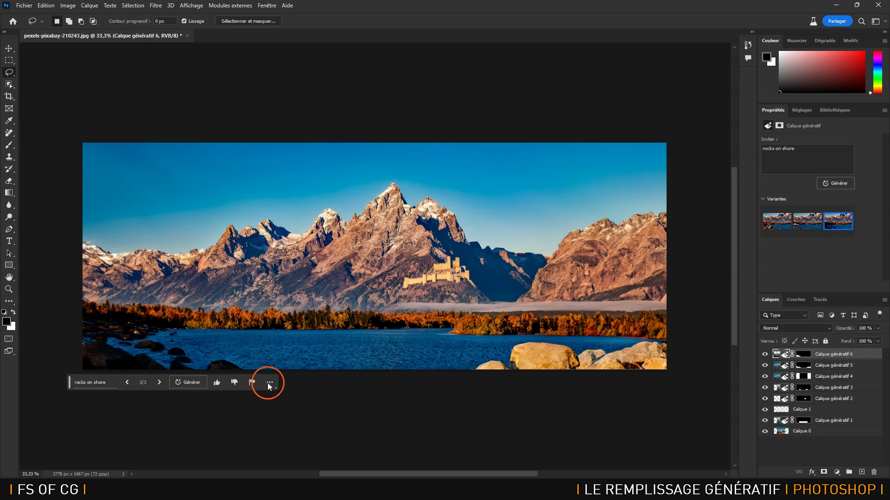
{"action": "left_click", "coordinate": [809, 226]}
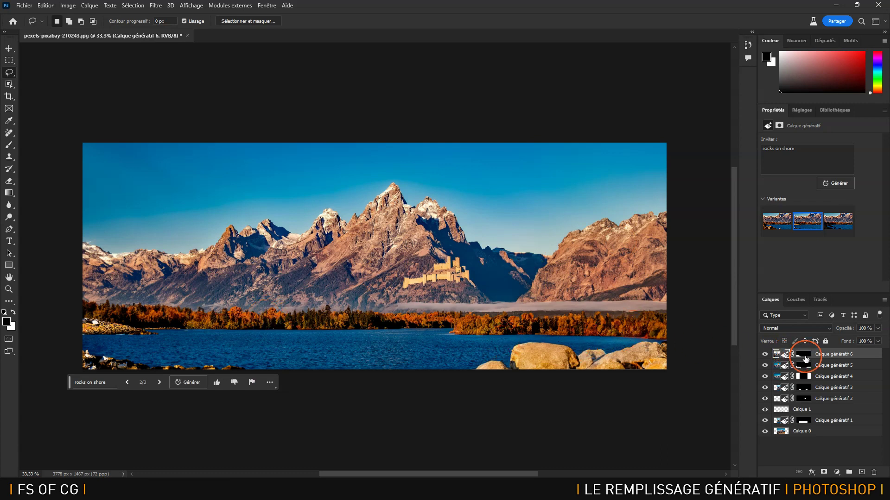
Display the full list of adjustment presets, down to the Cinéma group
{"action": "left_click", "coordinate": [805, 113]}
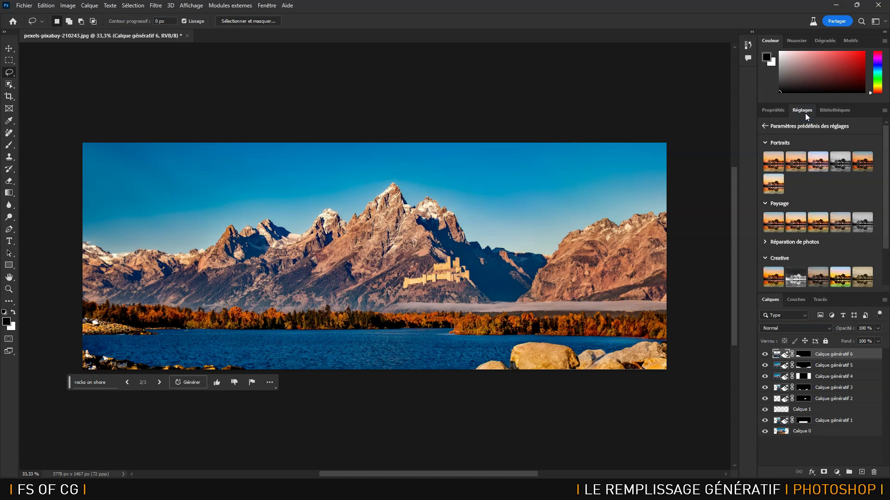
{"action": "left_click", "coordinate": [766, 125]}
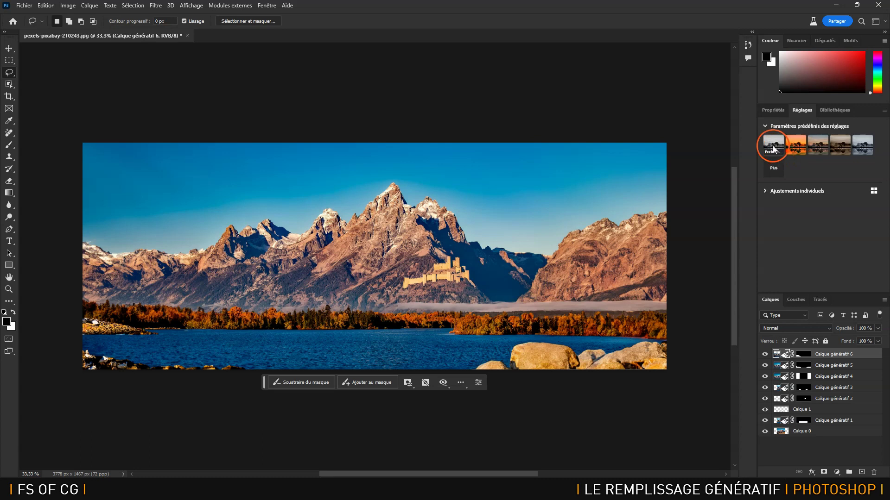
{"action": "left_click", "coordinate": [774, 168]}
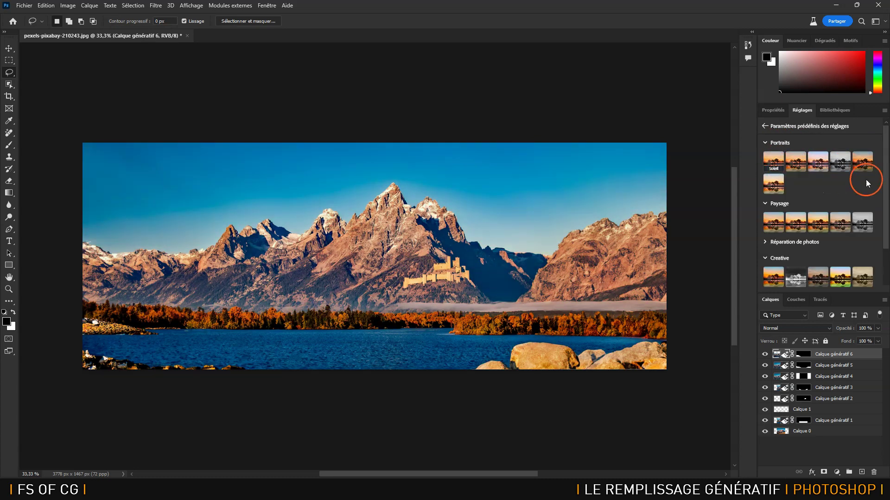
{"action": "left_click_drag", "start_coordinate": [886, 165], "coordinate": [886, 218]}
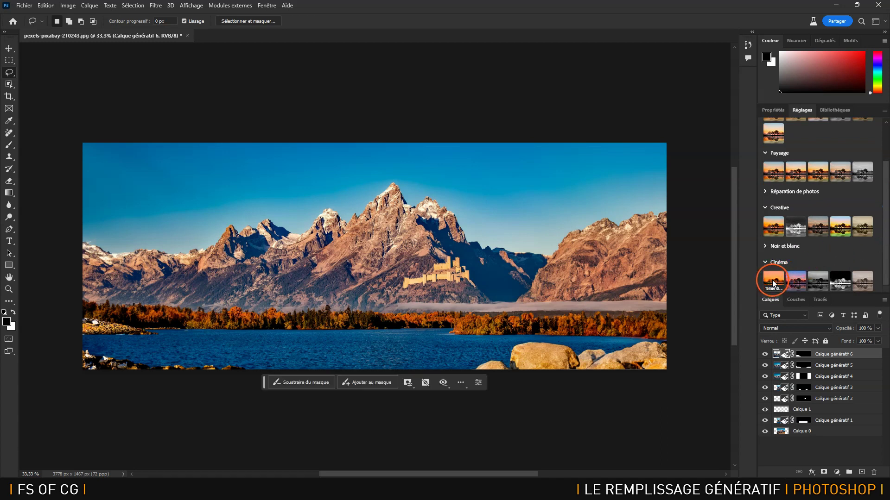
Try the Cinéma - Ambiance bleue adjustment preset on the panorama and delete its layer group
{"action": "left_click", "coordinate": [796, 282]}
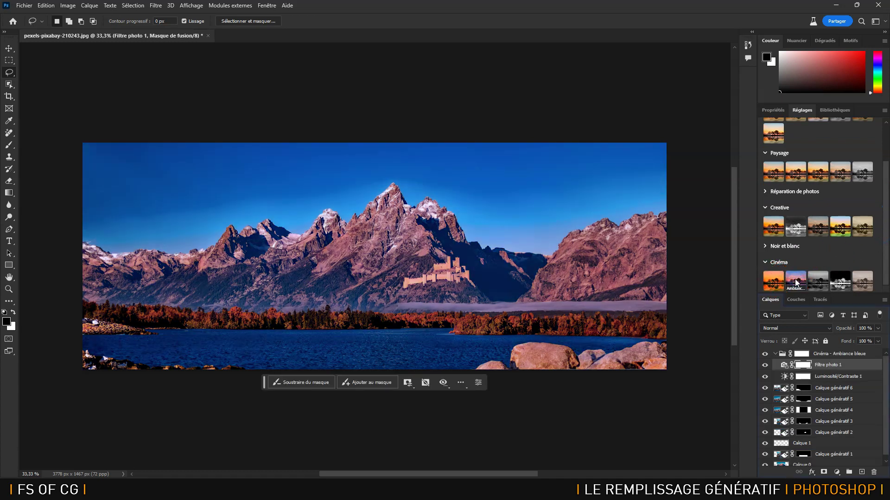
{"action": "left_click", "coordinate": [843, 355]}
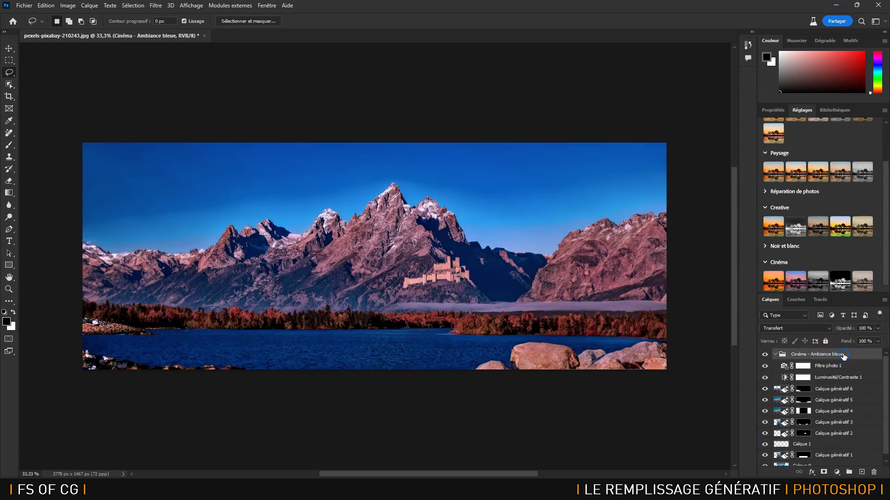
{"action": "key", "text": "Delete"}
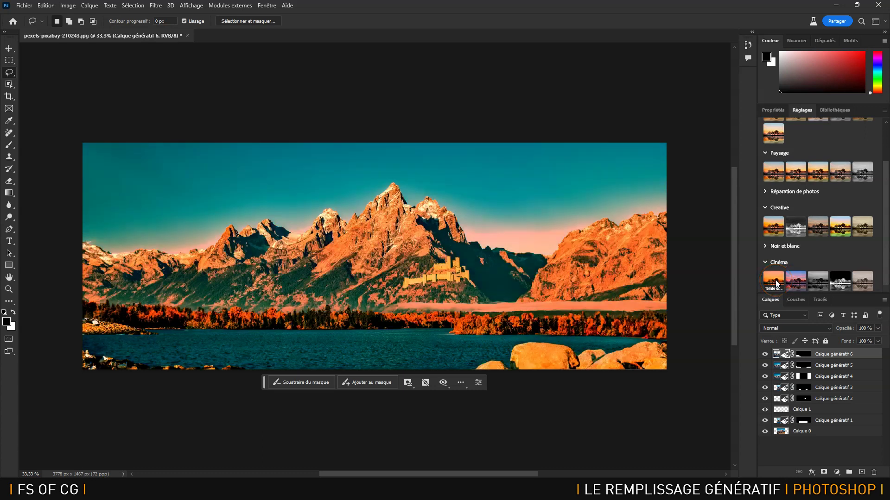
Preview the other adjustment presets, apply Paysage - Pop to the panorama and collapse its layer group
{"action": "left_click", "coordinate": [811, 282]}
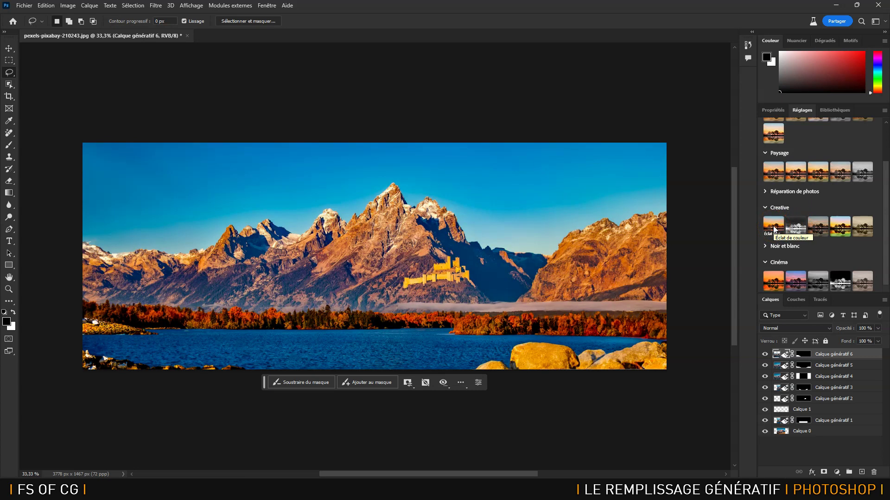
{"action": "left_click", "coordinate": [772, 173]}
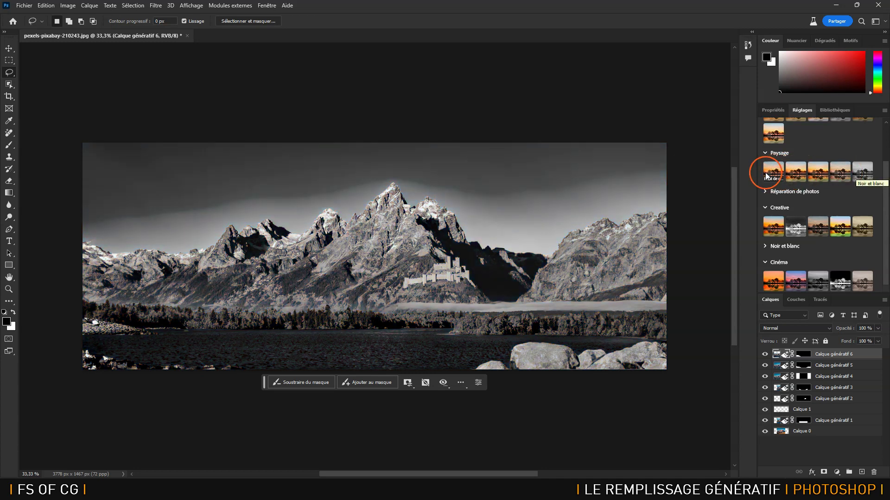
{"action": "left_click", "coordinate": [797, 174]}
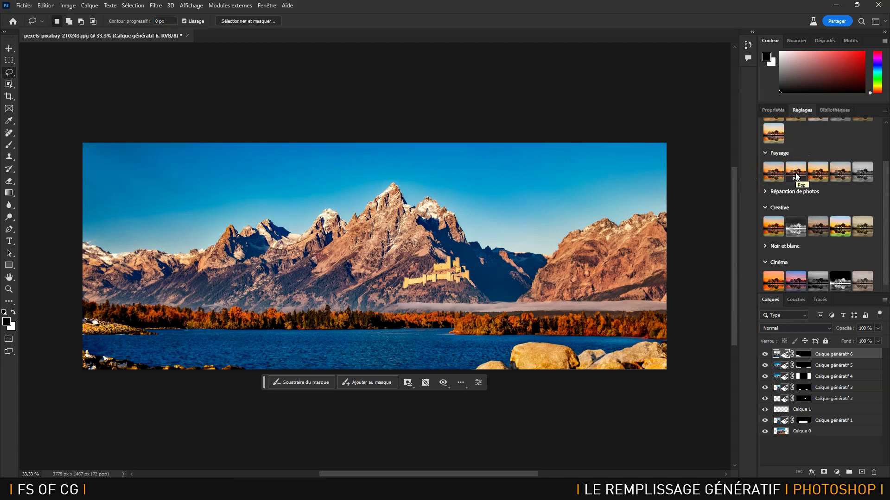
{"action": "left_click", "coordinate": [814, 314]}
{"action": "left_click", "coordinate": [767, 361]}
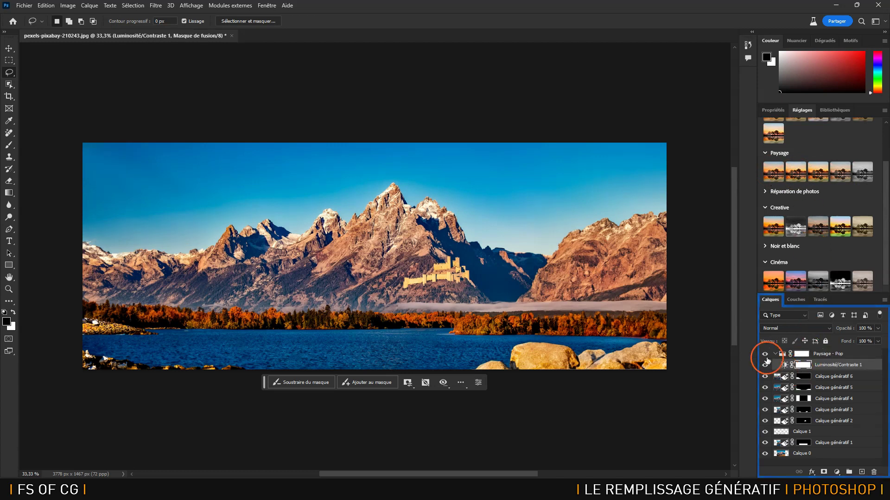
{"action": "left_click", "coordinate": [775, 353]}
{"action": "left_click", "coordinate": [480, 282]}
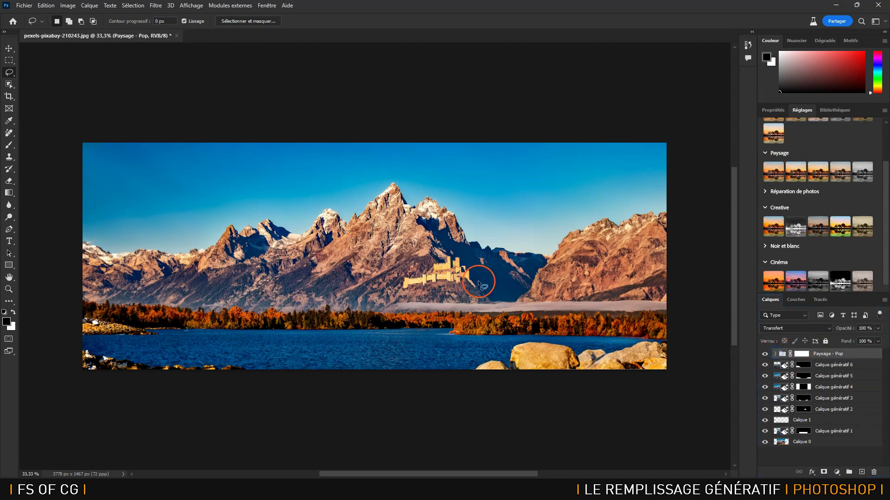
{"action": "left_click", "coordinate": [303, 236]}
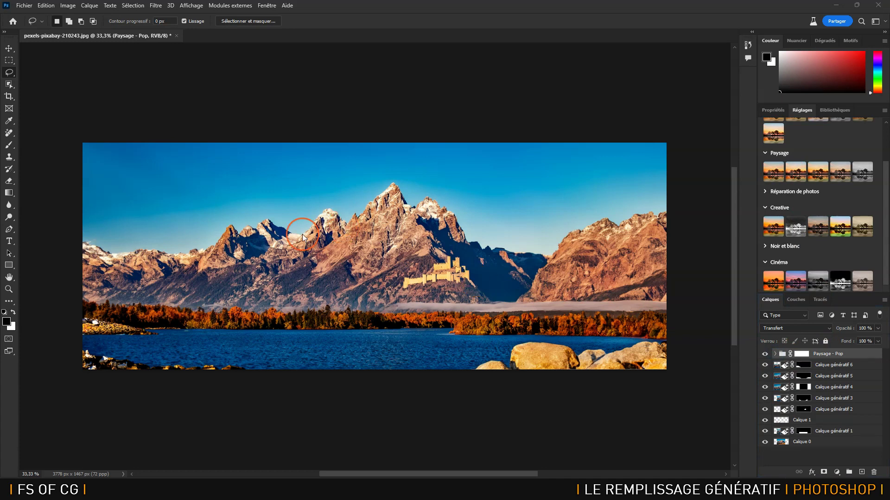
Switch to Firefox and download the Pexels photo of the girl riding a bike along the middle of the road
{"action": "key", "text": "alt+Tab"}
{"action": "key", "text": "Tab"}
{"action": "key", "text": "Tab"}
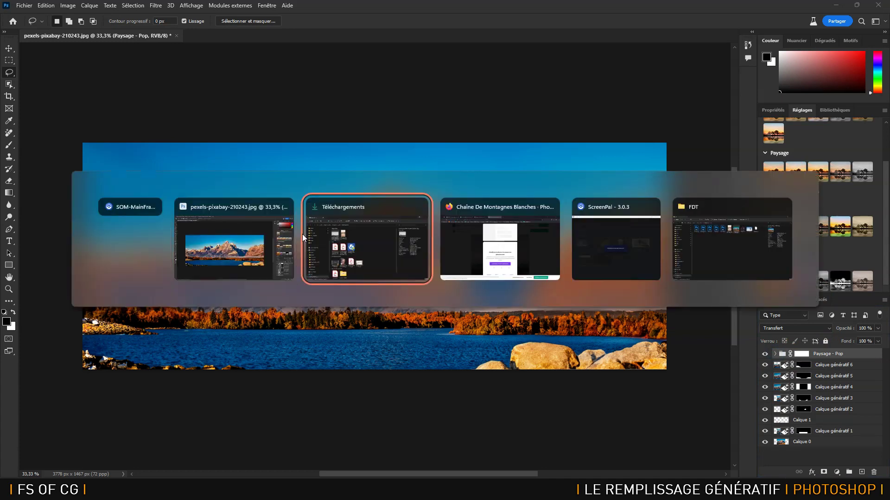
{"action": "left_click", "coordinate": [295, 186]}
{"action": "left_click", "coordinate": [211, 11]}
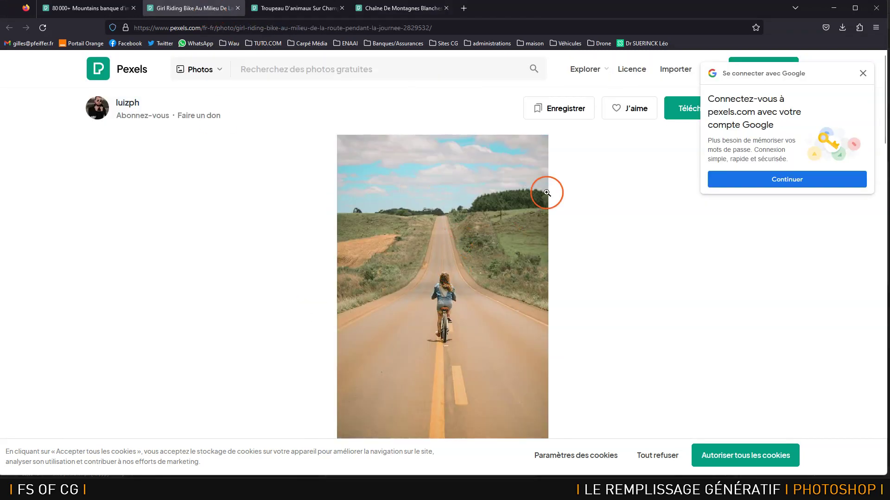
{"action": "left_click", "coordinate": [681, 112]}
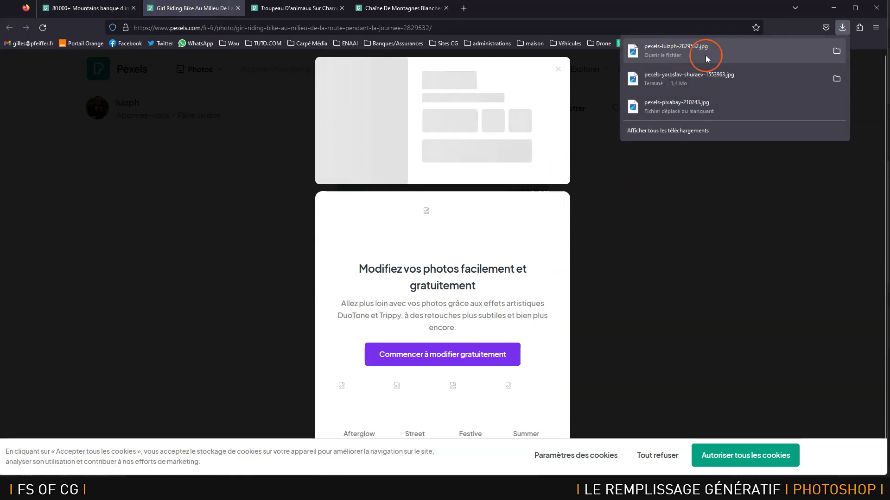
Show the downloaded pexels-luizph-2829532.jpg in its folder and transfer it to the FDT project folder
{"action": "left_click", "coordinate": [836, 51]}
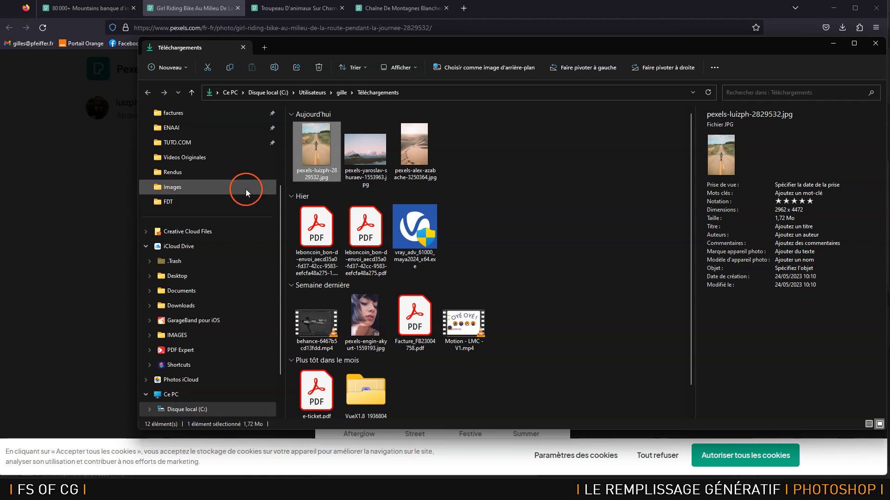
{"action": "scroll", "coordinate": [246, 189], "scroll_direction": "up", "scroll_amount": 3}
{"action": "left_click", "coordinate": [199, 203]}
{"action": "double_click", "coordinate": [327, 126]}
{"action": "double_click", "coordinate": [324, 129]}
{"action": "left_click", "coordinate": [529, 235]}
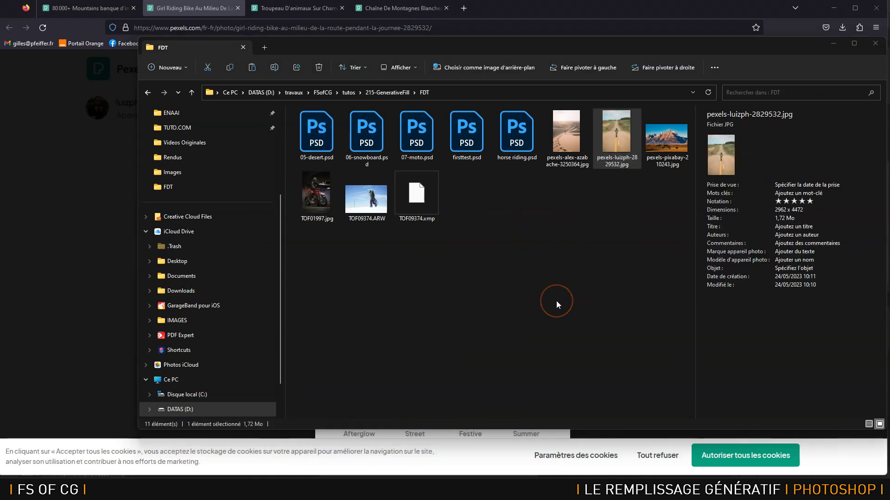
Switch back to Photoshop and open pexels-luizph-2829532.jpg from the FDT folder
{"action": "key", "text": "alt+Tab"}
{"action": "key", "text": "alt+Tab"}
{"action": "key", "text": "alt+Tab"}
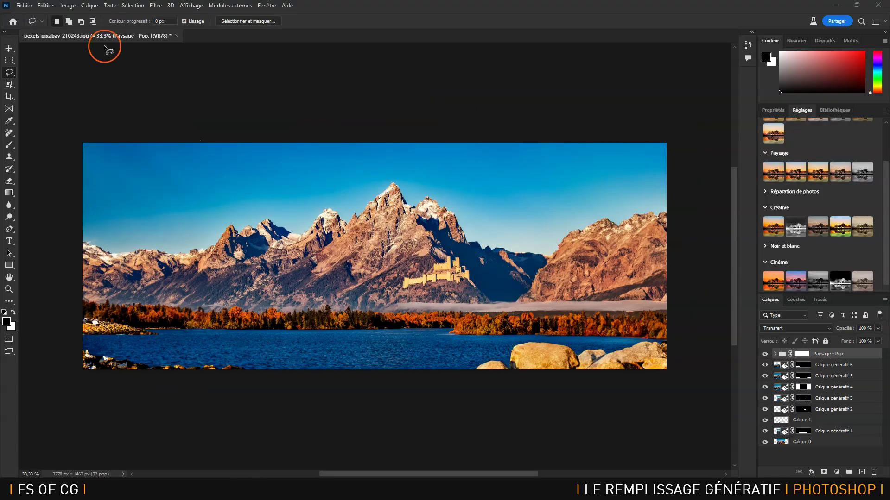
{"action": "left_click", "coordinate": [24, 6]}
{"action": "left_click", "coordinate": [29, 25]}
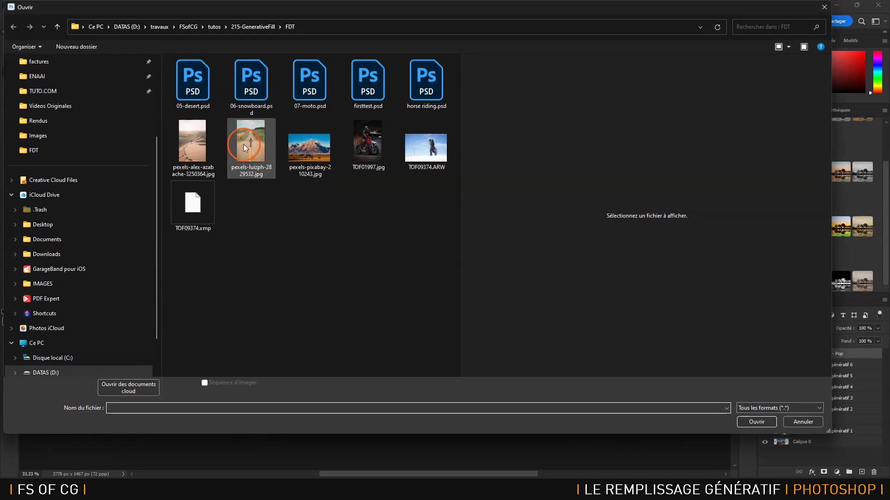
{"action": "double_click", "coordinate": [244, 145]}
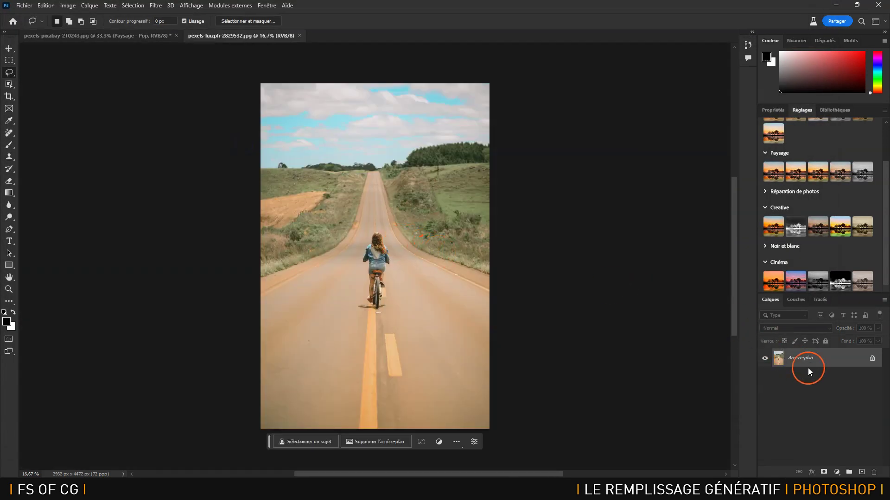
Unlock the background layer and extend the canvas on both sides of the road photo with the Crop tool to about 9903 px wide
{"action": "left_click", "coordinate": [872, 358]}
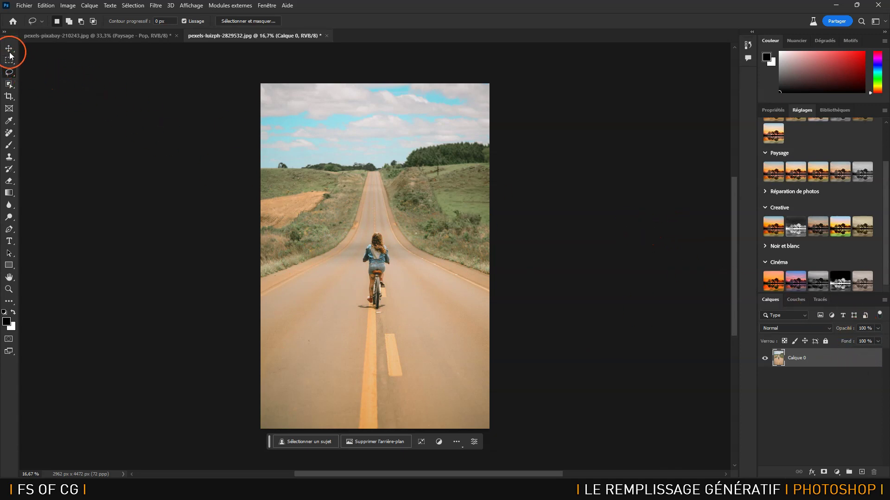
{"action": "left_click", "coordinate": [9, 96]}
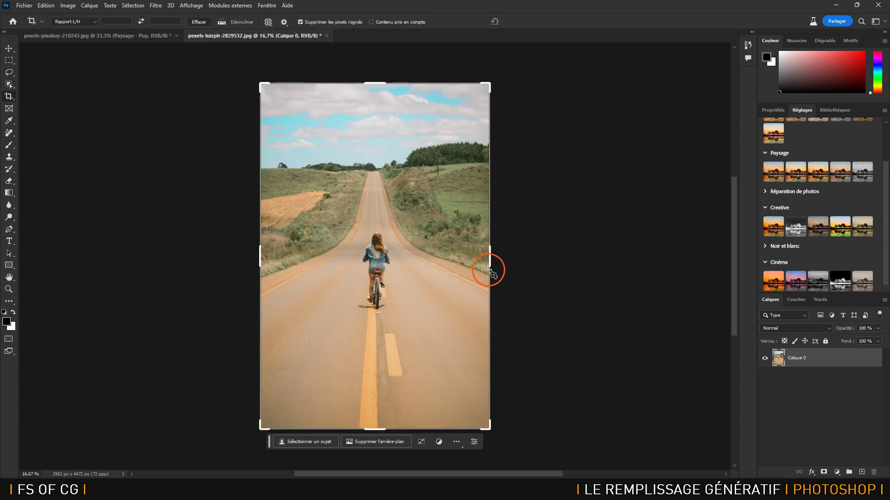
{"action": "key", "text": "ctrl+minus"}
{"action": "left_click_drag", "start_coordinate": [462, 259], "coordinate": [566, 257]}
{"action": "left_click_drag", "start_coordinate": [179, 253], "coordinate": [84, 268]}
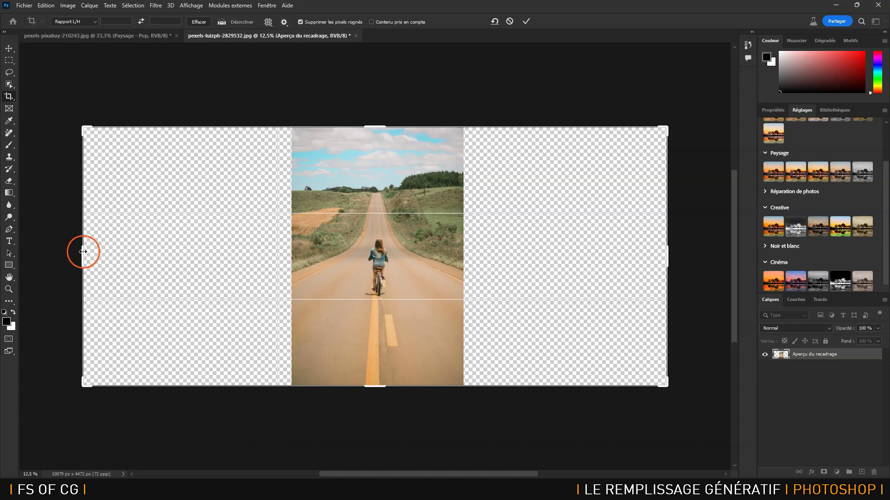
{"action": "left_click_drag", "start_coordinate": [87, 253], "coordinate": [88, 254]}
{"action": "double_click", "coordinate": [173, 296]}
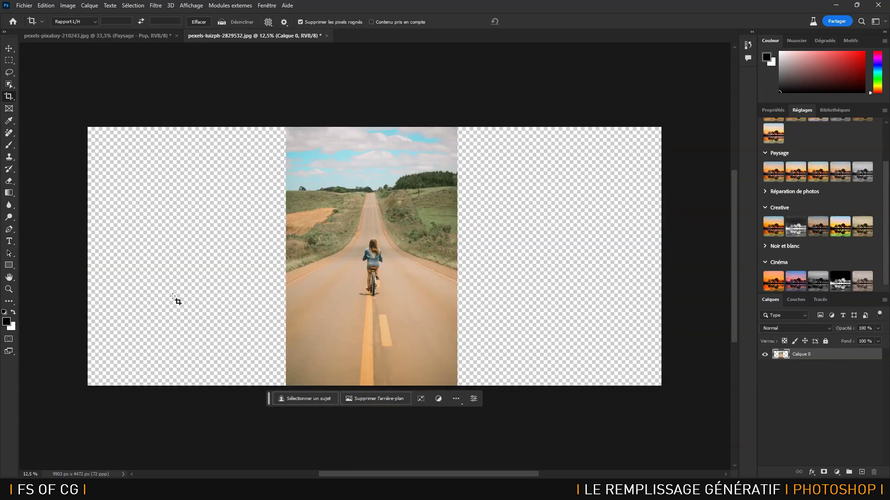
Select the empty canvas on both sides of the road photo, slightly overlapping the image, and run Generative Fill with a blank prompt
{"action": "left_click", "coordinate": [9, 61]}
{"action": "left_click_drag", "start_coordinate": [74, 115], "coordinate": [292, 441]}
{"action": "left_click_drag", "start_coordinate": [689, 133], "coordinate": [451, 440]}
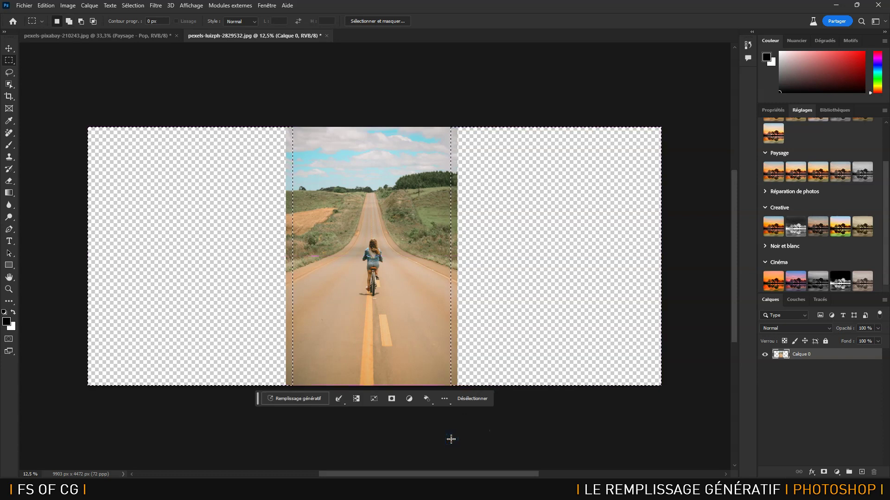
{"action": "left_click", "coordinate": [302, 399]}
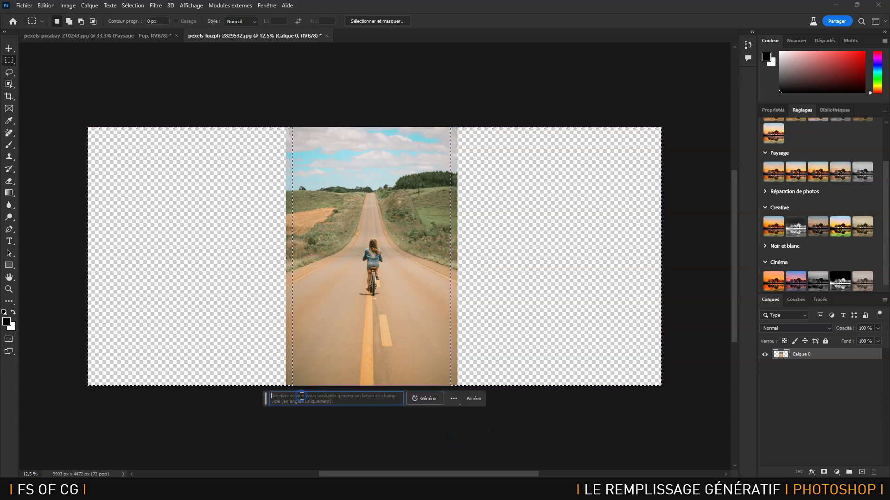
{"action": "left_click", "coordinate": [421, 399]}
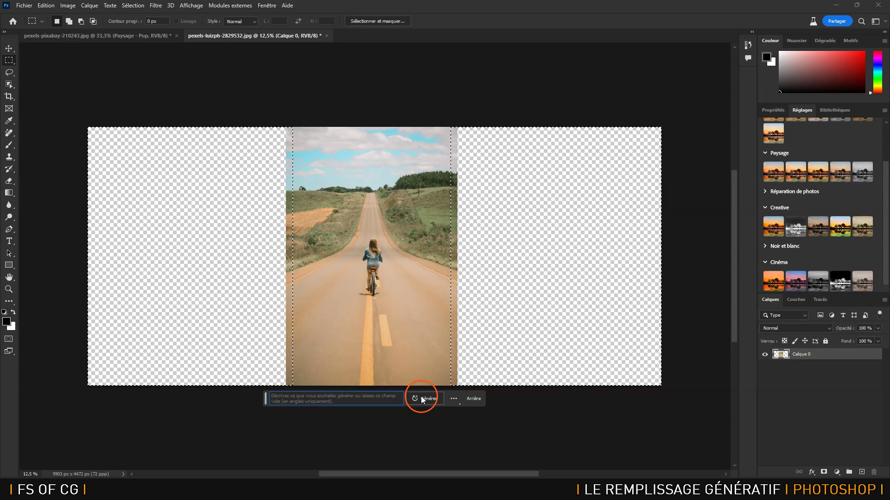
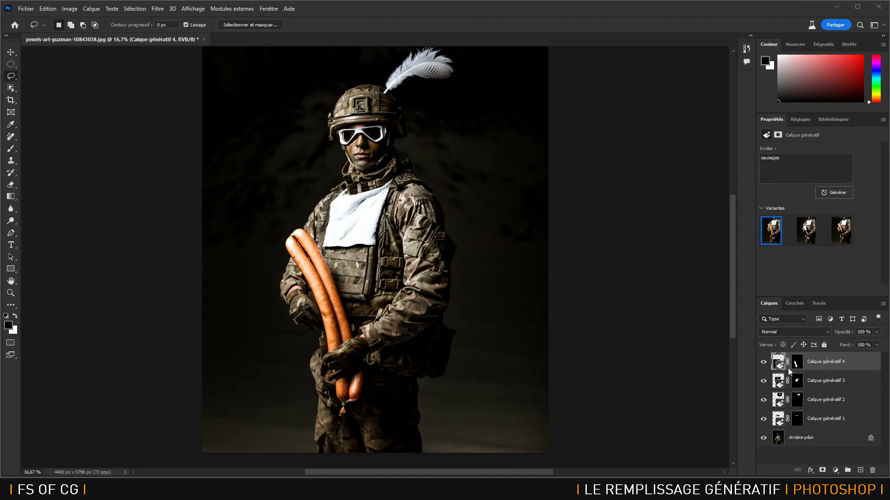
Compare the soldier photo with its edits by hiding the four generative layers and showing them again one by one
{"action": "left_click_drag", "start_coordinate": [763, 402], "coordinate": [764, 364]}
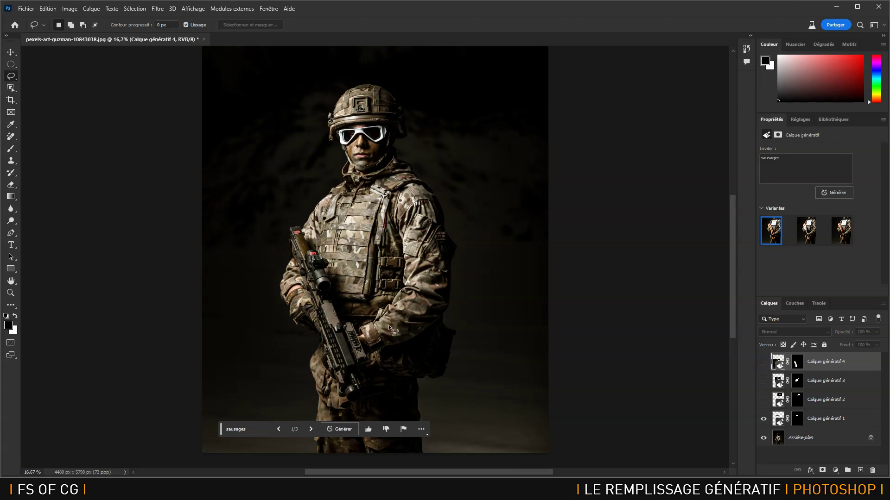
{"action": "left_click", "coordinate": [763, 419]}
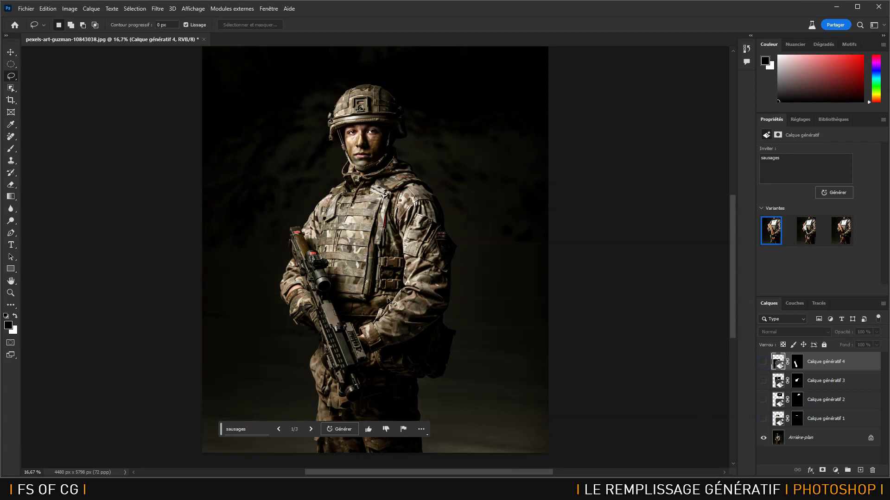
{"action": "left_click", "coordinate": [764, 418]}
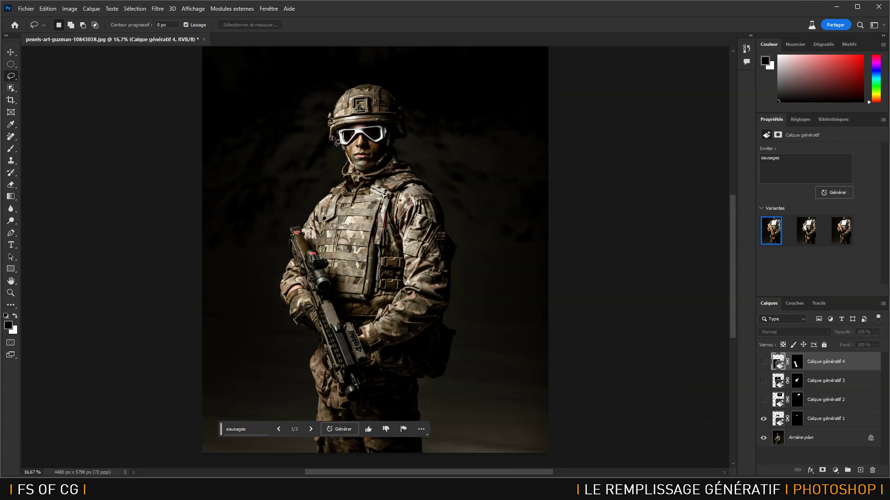
{"action": "left_click", "coordinate": [764, 400]}
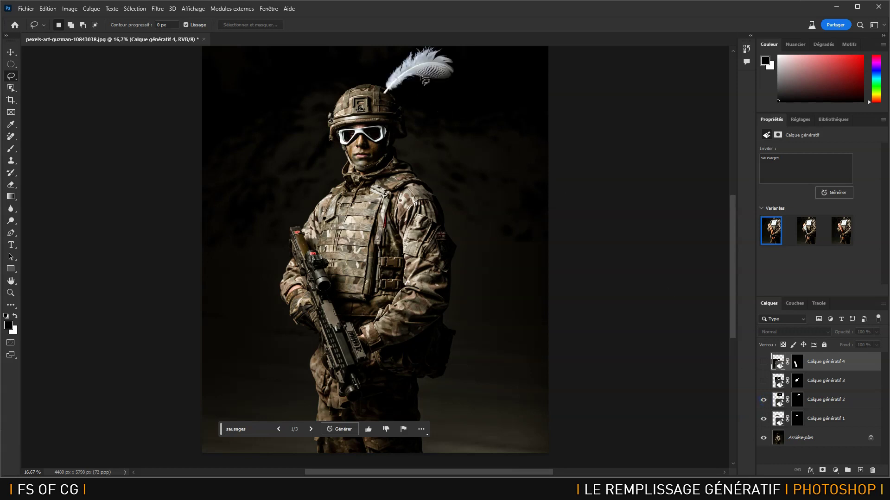
{"action": "left_click", "coordinate": [764, 380]}
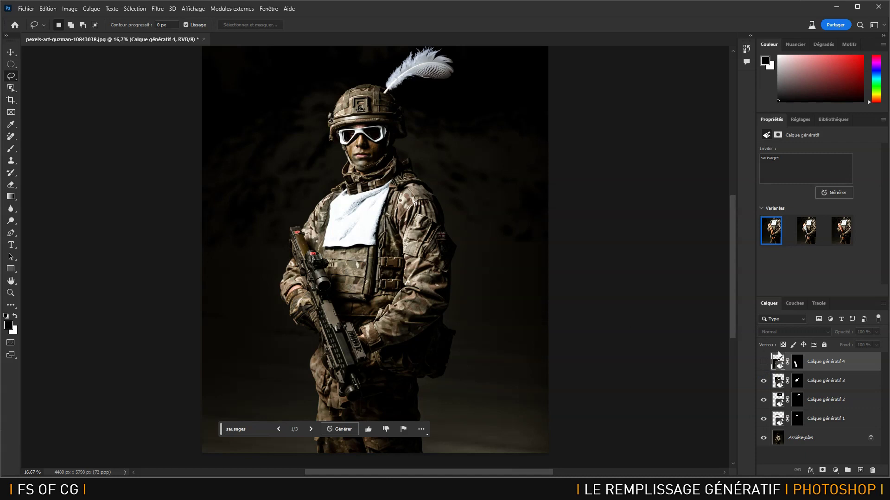
{"action": "left_click", "coordinate": [764, 362]}
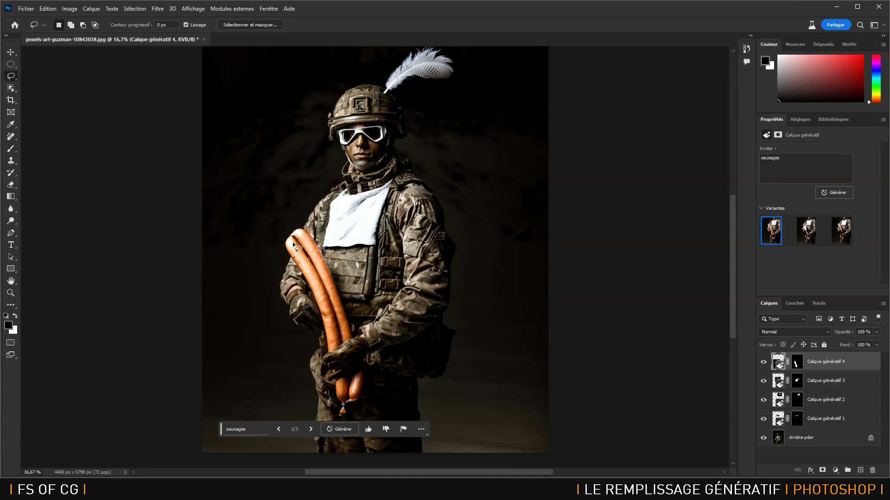
Group the four generative layers, hide the group and make the Arrière-plan layer active
{"action": "left_click", "coordinate": [857, 418], "text": "shift"}
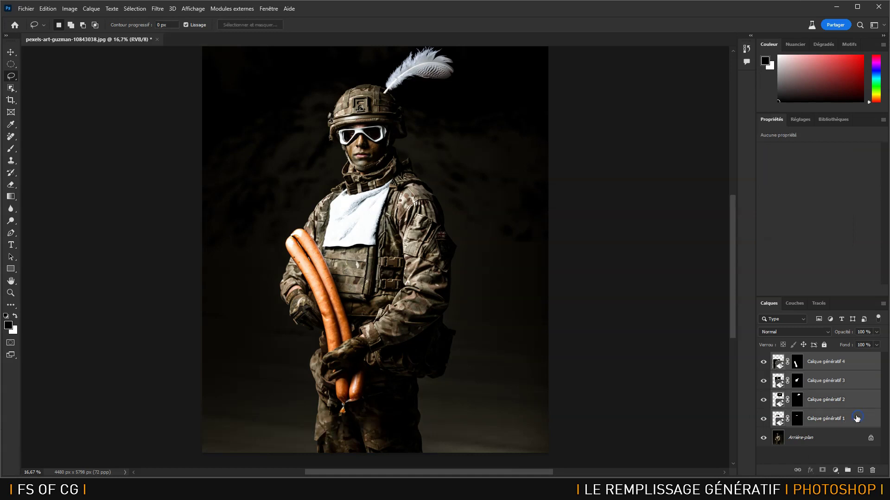
{"action": "key", "text": "ctrl+g"}
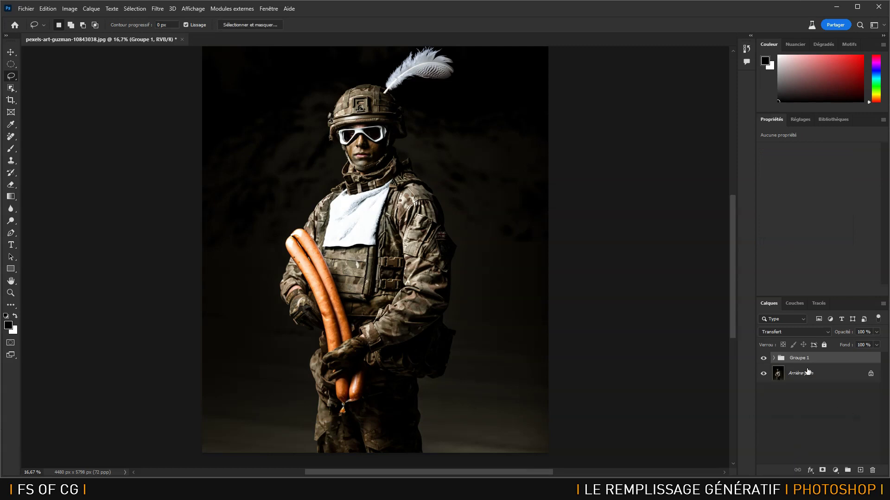
{"action": "left_click", "coordinate": [764, 360]}
{"action": "left_click", "coordinate": [823, 376]}
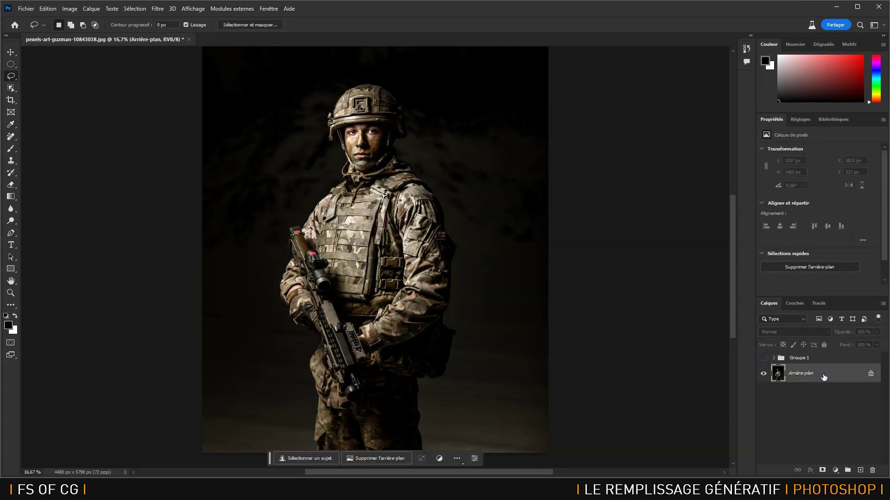
Try to replace the soldier's head by lassoing a wide area around it and generating "robot soldier", and clear the selection
{"action": "key", "text": "ctrl+plus"}
{"action": "left_click_drag", "start_coordinate": [399, 151], "coordinate": [409, 266]}
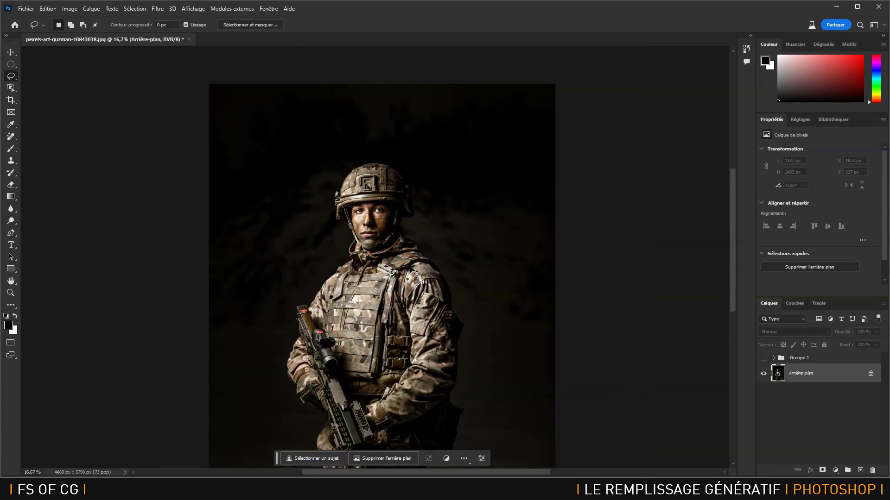
{"action": "key", "text": "ctrl+plus"}
{"action": "left_click_drag", "start_coordinate": [409, 266], "coordinate": [364, 325]}
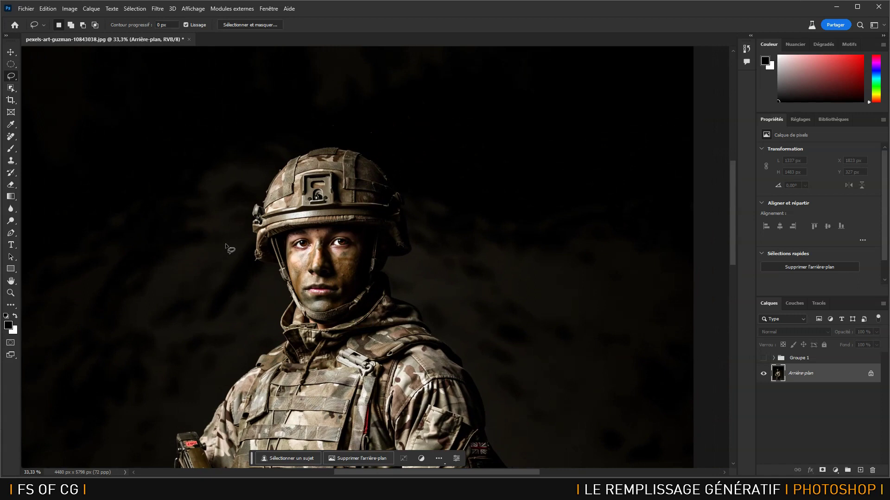
{"action": "left_click_drag", "start_coordinate": [238, 240], "coordinate": [238, 251]}
{"action": "left_click_drag", "start_coordinate": [259, 320], "coordinate": [285, 368]}
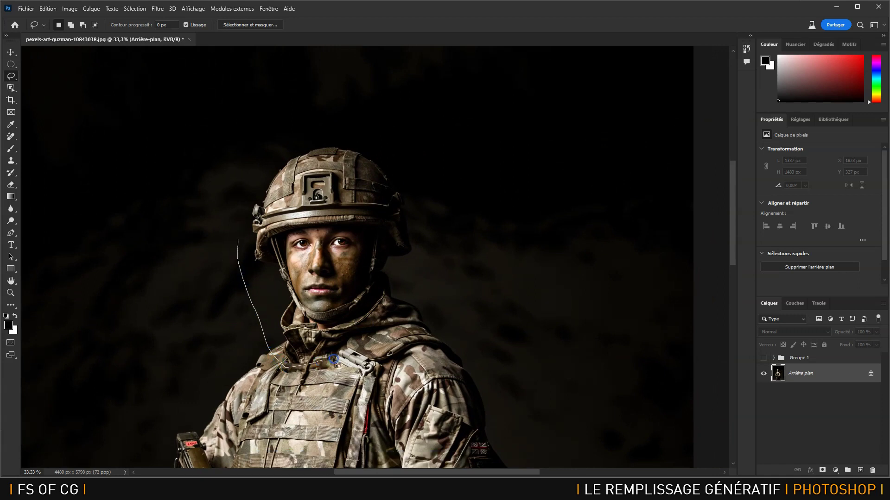
{"action": "mouse_move", "coordinate": [412, 322]}
{"action": "left_mouse_down"}
{"action": "mouse_move", "coordinate": [434, 320]}
{"action": "mouse_move", "coordinate": [460, 263]}
{"action": "left_mouse_up"}
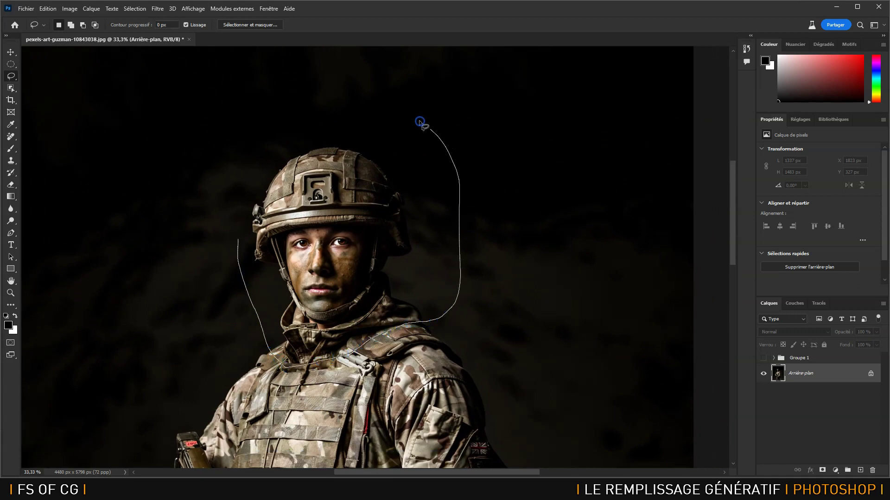
{"action": "mouse_move", "coordinate": [234, 157]}
{"action": "left_mouse_down"}
{"action": "mouse_move", "coordinate": [226, 229]}
{"action": "mouse_move", "coordinate": [251, 301]}
{"action": "left_mouse_up"}
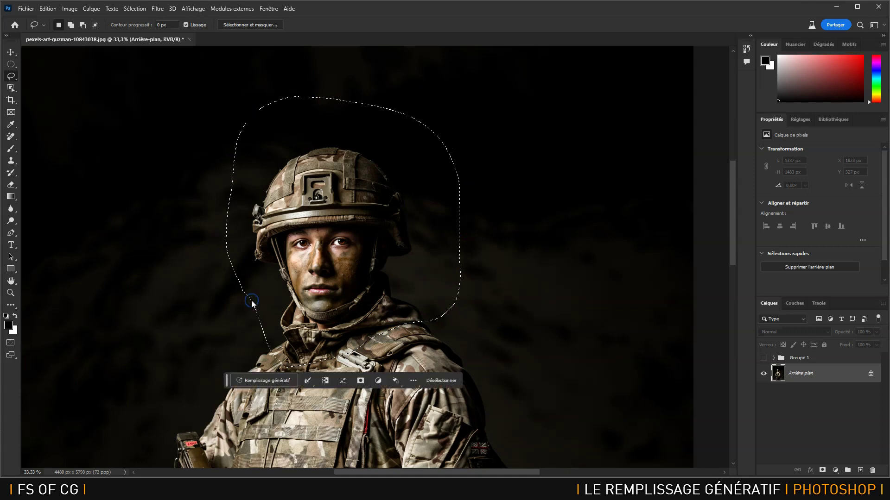
{"action": "left_click", "coordinate": [254, 380]}
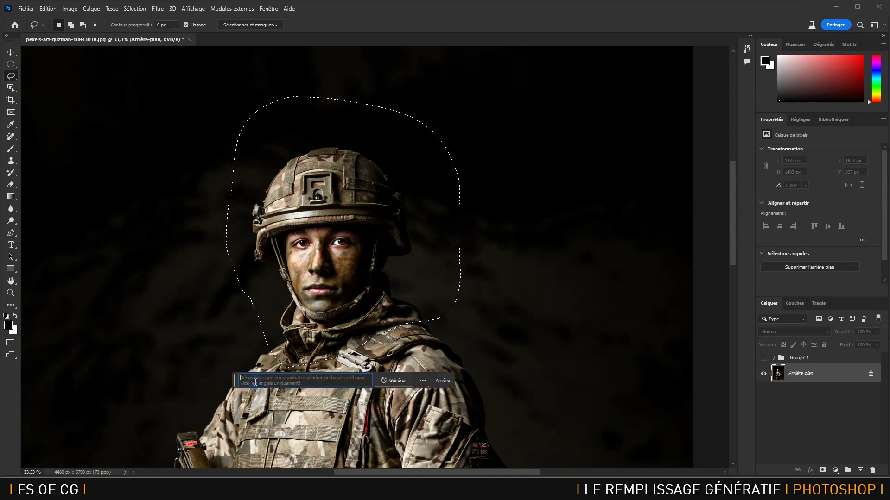
{"action": "type", "text": "robot"}
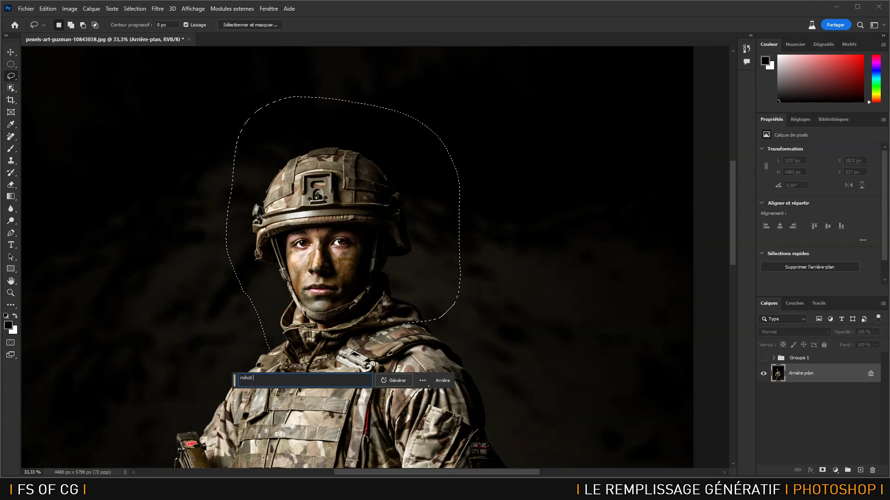
{"action": "type", "text": " soldier"}
{"action": "left_click", "coordinate": [397, 380]}
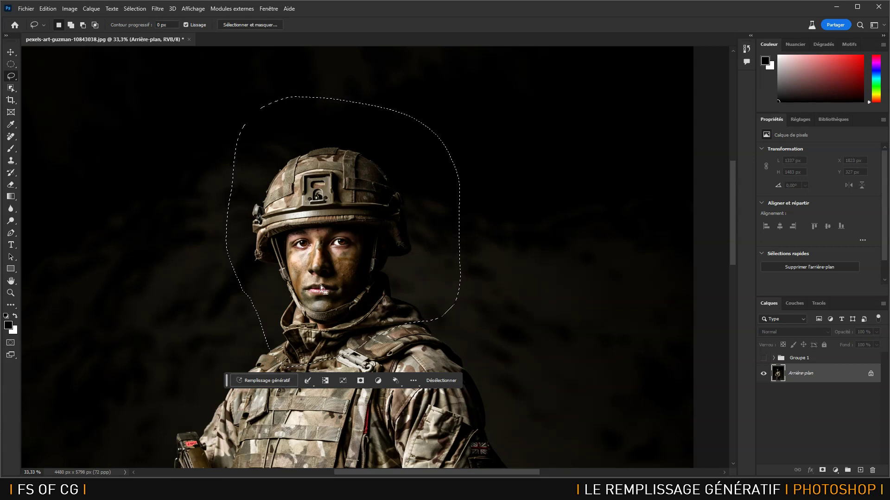
{"action": "left_click", "coordinate": [349, 252]}
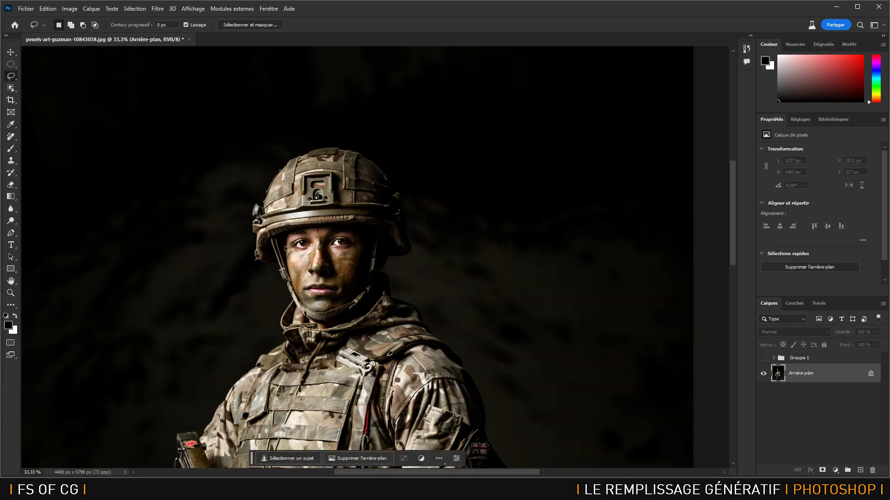
Lasso the area around the soldier's eyes under the helmet and fill it with Generative Fill using the prompt "ski goggles"
{"action": "mouse_move", "coordinate": [276, 242]}
{"action": "left_mouse_down"}
{"action": "mouse_move", "coordinate": [305, 226]}
{"action": "mouse_move", "coordinate": [363, 225]}
{"action": "mouse_move", "coordinate": [377, 235]}
{"action": "mouse_move", "coordinate": [375, 266]}
{"action": "mouse_move", "coordinate": [365, 273]}
{"action": "left_mouse_up"}
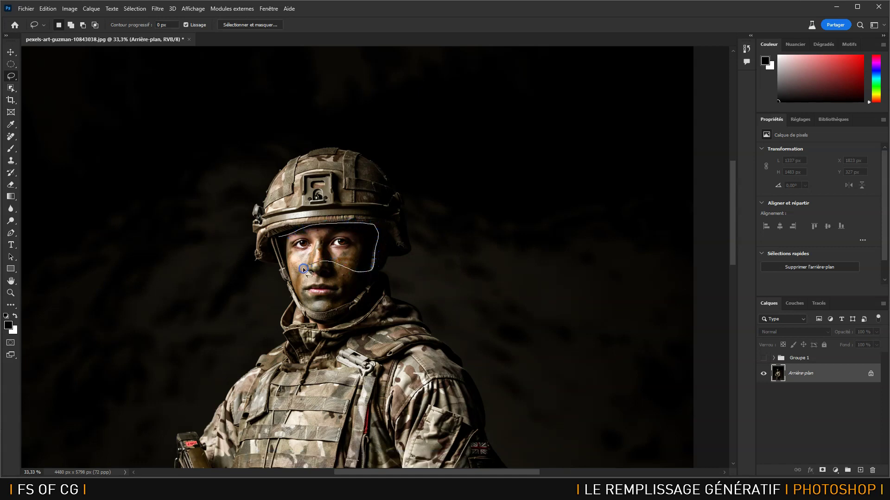
{"action": "left_click_drag", "start_coordinate": [274, 263], "coordinate": [277, 238]}
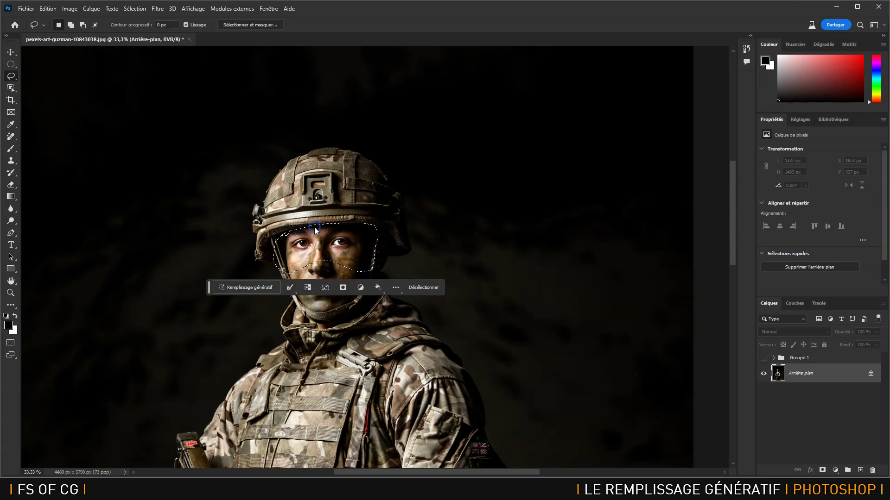
{"action": "left_click", "coordinate": [252, 285]}
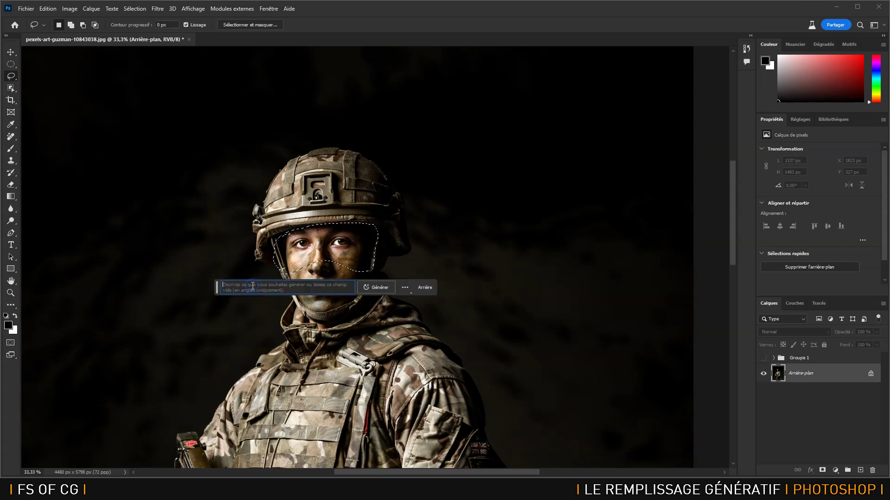
{"action": "type", "text": "ski "}
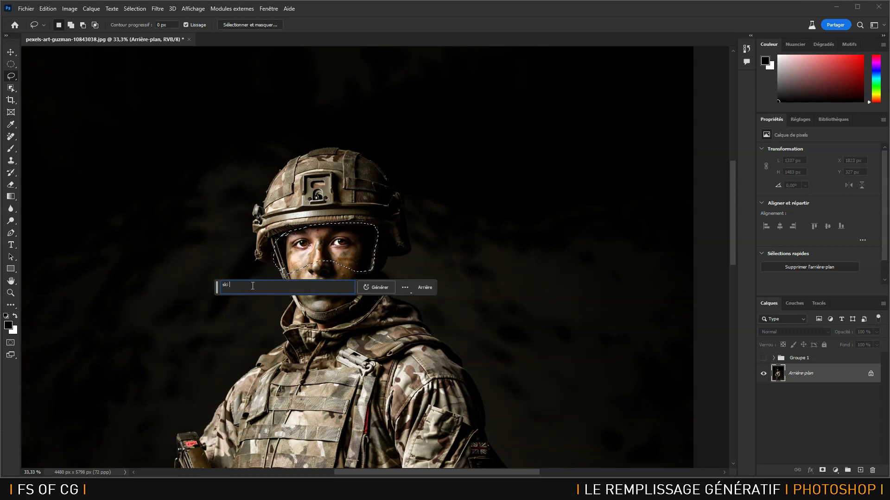
{"action": "type", "text": "goggles"}
{"action": "left_click", "coordinate": [387, 288]}
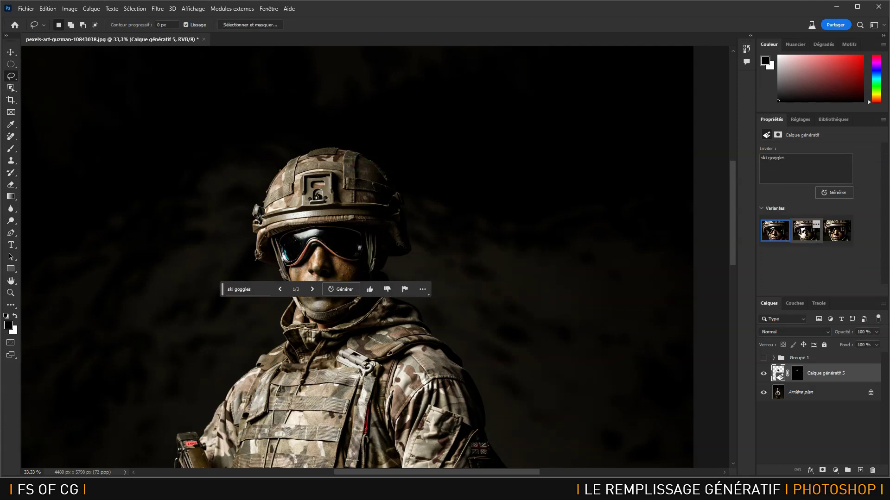
Compare the generated ski goggles variations and keep the first one
{"action": "left_click", "coordinate": [803, 234]}
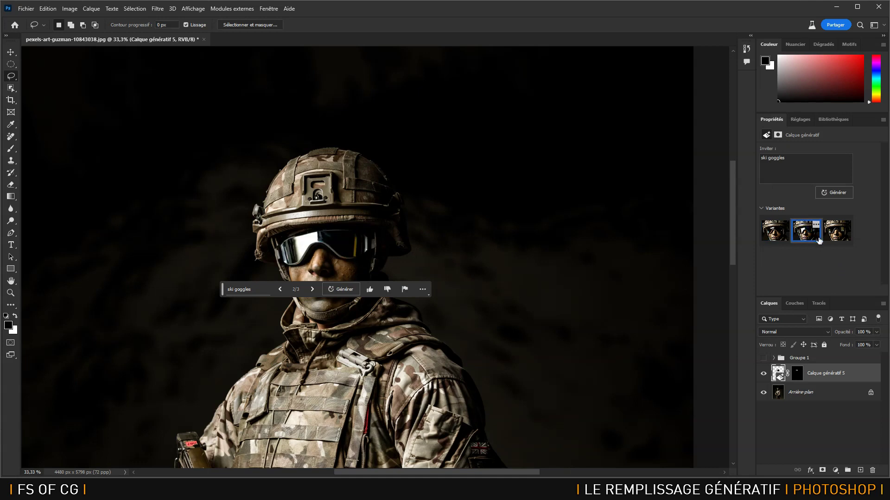
{"action": "left_click", "coordinate": [834, 234]}
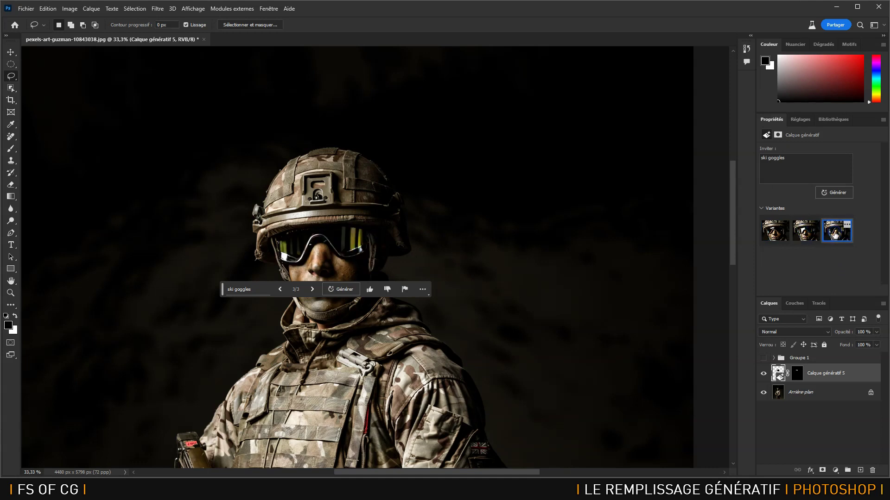
{"action": "left_click", "coordinate": [776, 234]}
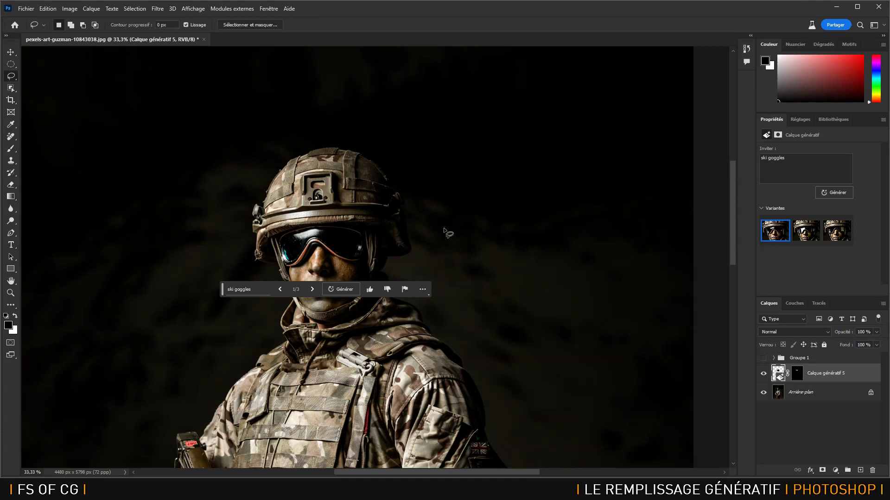
Lasso an area above the soldier's helmet, generate "multiple feathers" in it and browse the variations through to the third one
{"action": "scroll", "coordinate": [444, 231], "scroll_direction": "up", "scroll_amount": 3}
{"action": "mouse_move", "coordinate": [371, 229]}
{"action": "left_mouse_down"}
{"action": "mouse_move", "coordinate": [339, 209]}
{"action": "mouse_move", "coordinate": [337, 163]}
{"action": "mouse_move", "coordinate": [387, 102]}
{"action": "mouse_move", "coordinate": [438, 85]}
{"action": "mouse_move", "coordinate": [484, 137]}
{"action": "mouse_move", "coordinate": [485, 218]}
{"action": "mouse_move", "coordinate": [412, 243]}
{"action": "mouse_move", "coordinate": [373, 237]}
{"action": "left_mouse_up"}
{"action": "left_click", "coordinate": [349, 257]}
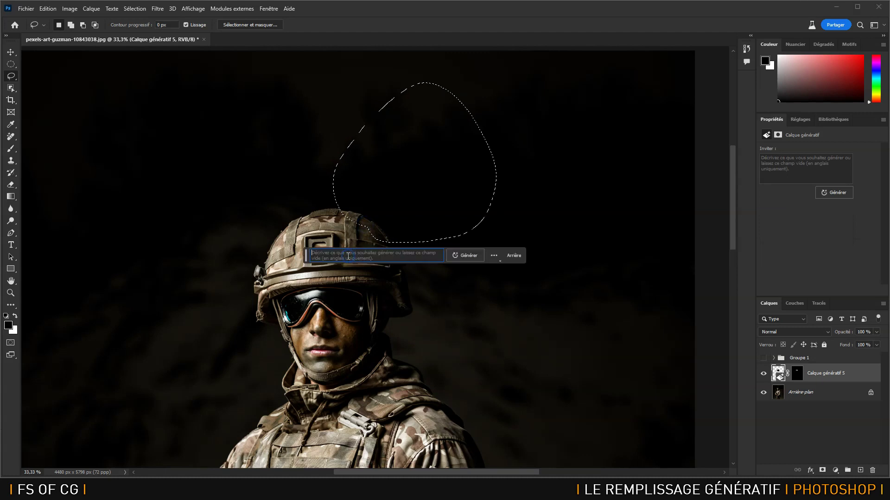
{"action": "type", "text": "multiple"}
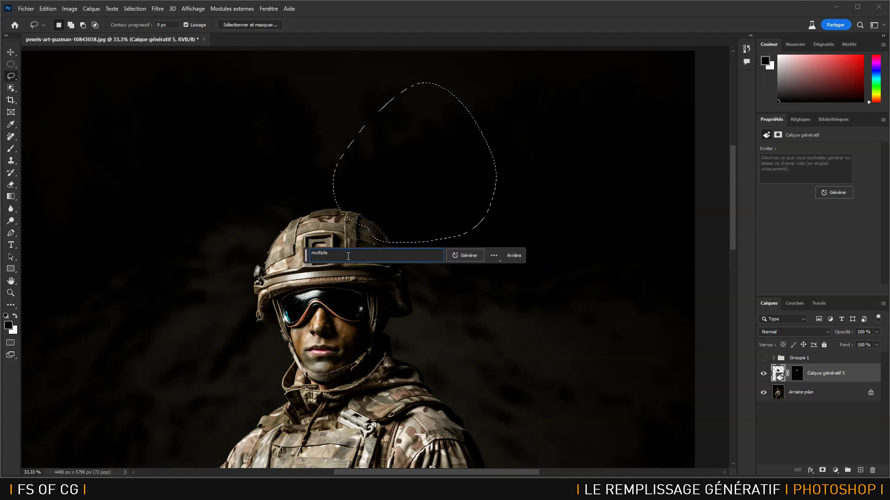
{"action": "type", "text": " feathers"}
{"action": "left_click", "coordinate": [466, 255]}
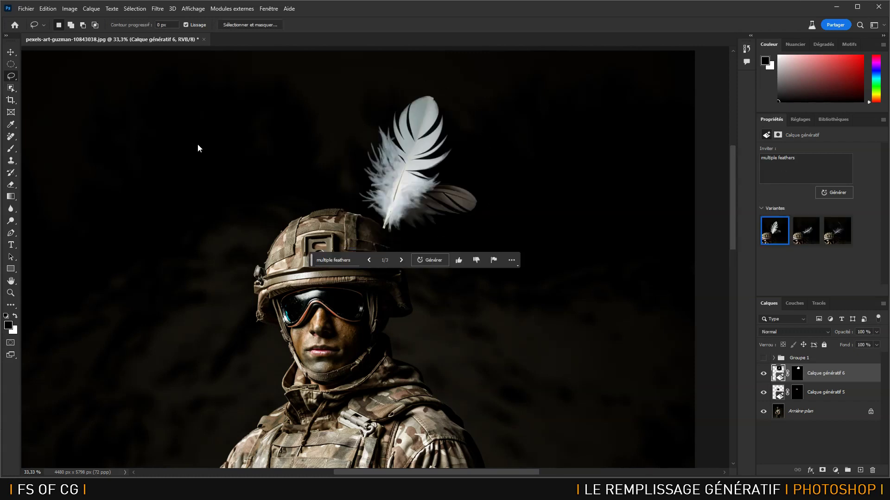
{"action": "left_click", "coordinate": [811, 237]}
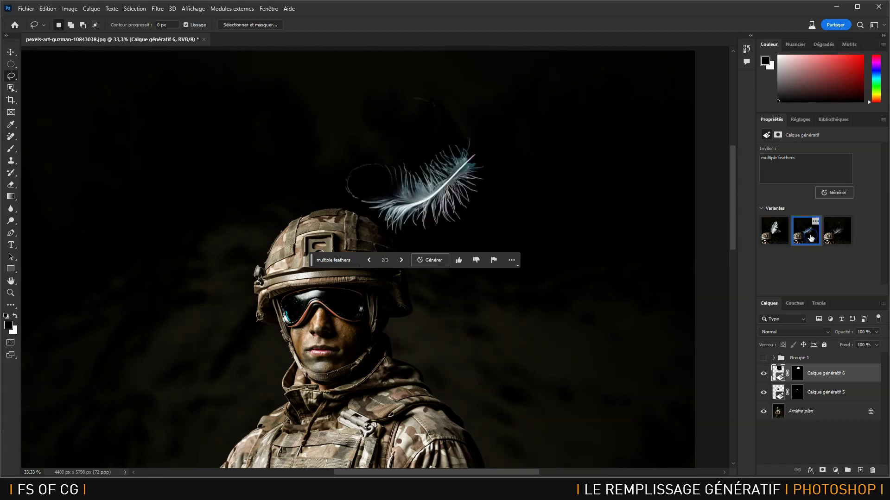
{"action": "left_click", "coordinate": [833, 237]}
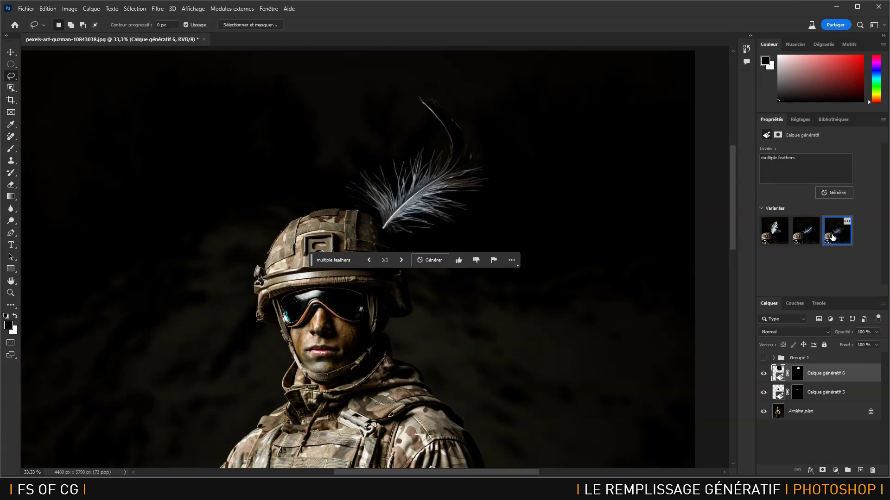
Switch the multiple feathers fill back to its first variation and delete its generative layer
{"action": "left_click", "coordinate": [777, 237]}
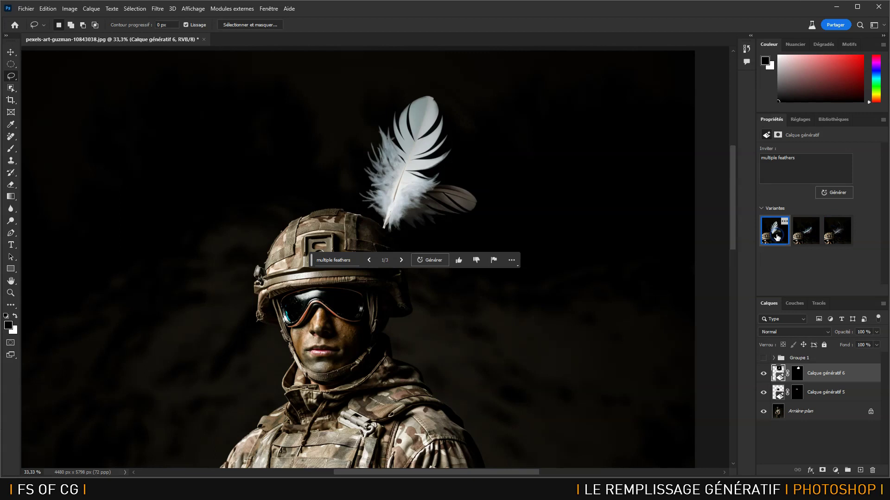
{"action": "left_click_drag", "start_coordinate": [859, 375], "coordinate": [872, 470]}
Lasso a smaller area above the helmet, overlapping its upper edge, and fill it with Generative Fill using the prompt "feathers"
{"action": "mouse_move", "coordinate": [353, 229]}
{"action": "left_mouse_down"}
{"action": "mouse_move", "coordinate": [386, 134]}
{"action": "mouse_move", "coordinate": [436, 133]}
{"action": "mouse_move", "coordinate": [465, 185]}
{"action": "mouse_move", "coordinate": [448, 234]}
{"action": "mouse_move", "coordinate": [420, 245]}
{"action": "mouse_move", "coordinate": [352, 237]}
{"action": "left_mouse_up"}
{"action": "left_click", "coordinate": [329, 259]}
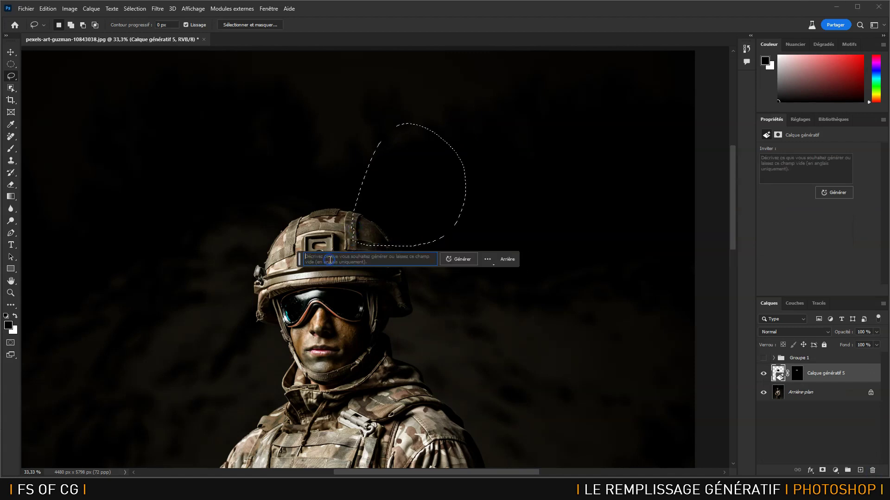
{"action": "type", "text": "feathers"}
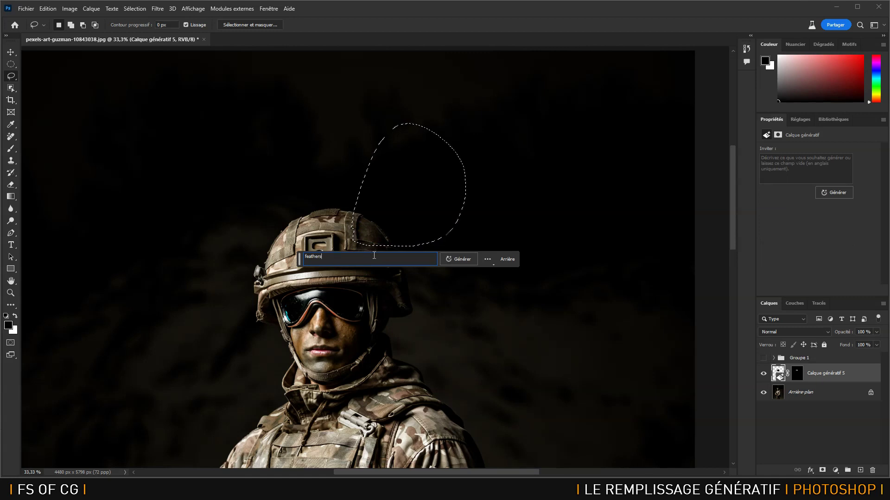
{"action": "left_click", "coordinate": [458, 263]}
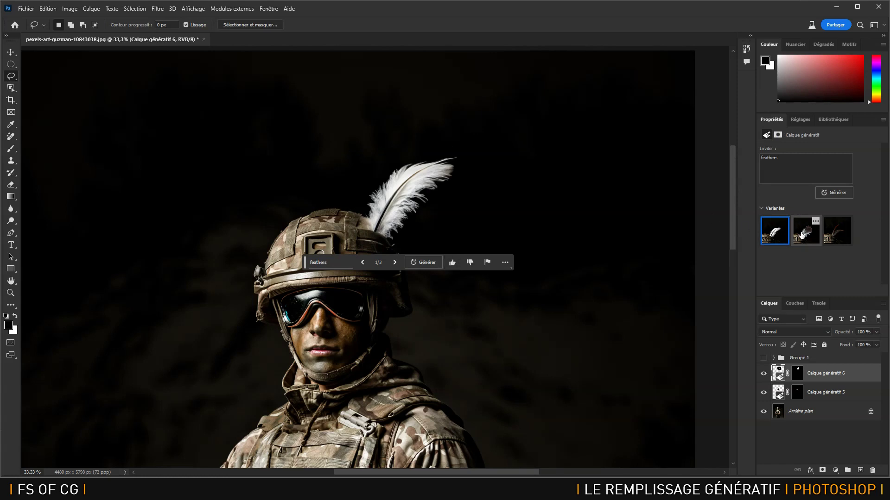
Compare the three generated feathers variations and keep the first one
{"action": "left_click", "coordinate": [802, 235]}
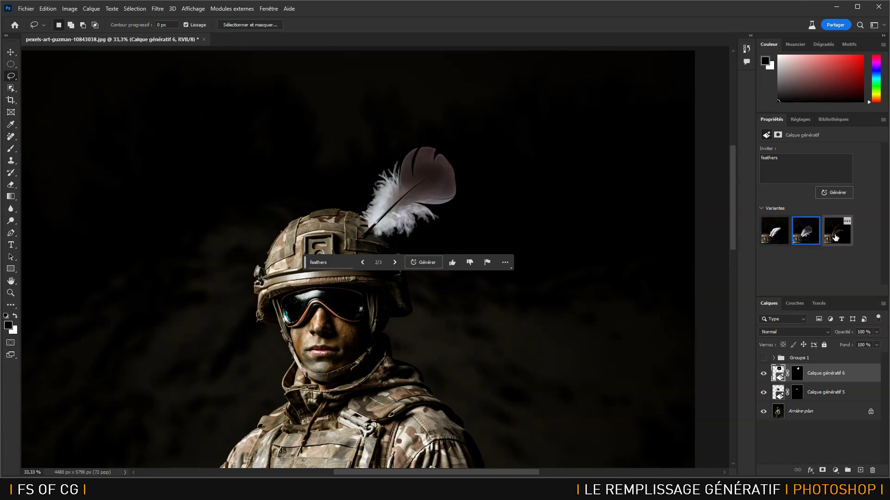
{"action": "left_click", "coordinate": [836, 237]}
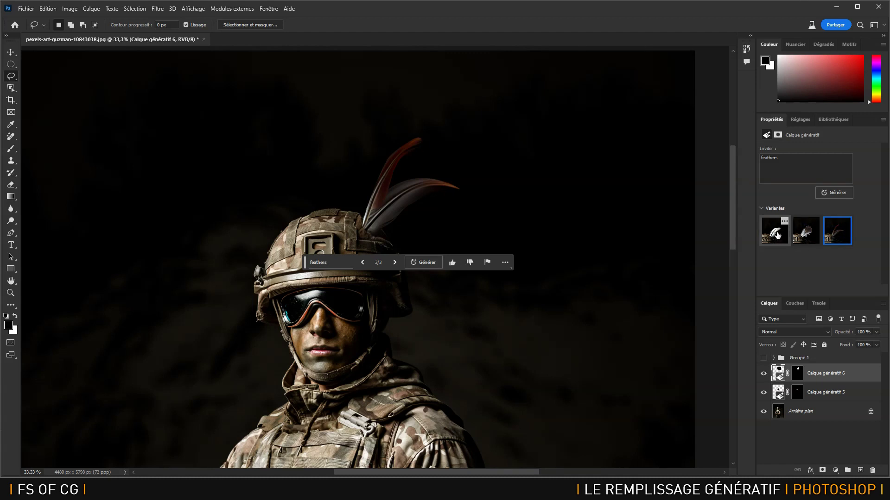
{"action": "left_click", "coordinate": [775, 234]}
Select the mount on the helmet's front with a rectangular marquee and fill it with Generative Fill using the prompt "cigarette pack"
{"action": "key", "text": "ctrl+plus"}
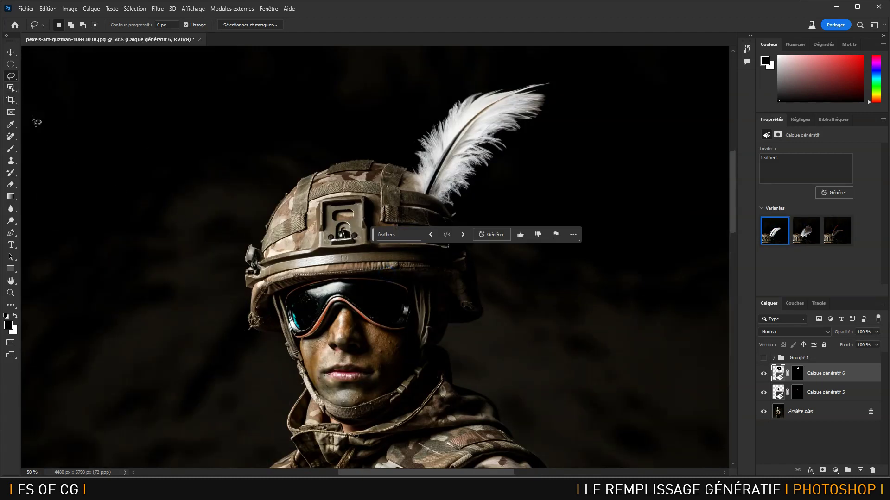
{"action": "left_click", "coordinate": [10, 65]}
{"action": "left_click", "coordinate": [47, 69]}
{"action": "key", "text": "shift+m"}
{"action": "left_click_drag", "start_coordinate": [313, 196], "coordinate": [371, 258]}
{"action": "left_click_drag", "start_coordinate": [352, 230], "coordinate": [353, 227]}
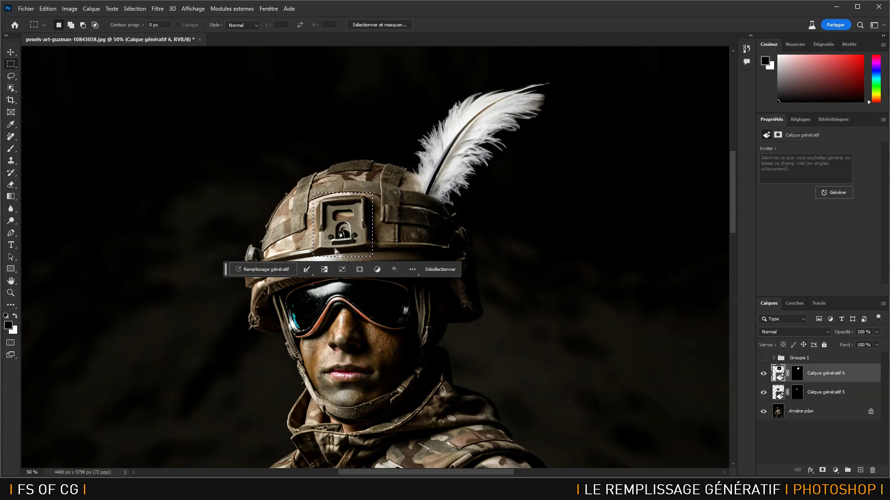
{"action": "left_click", "coordinate": [275, 269]}
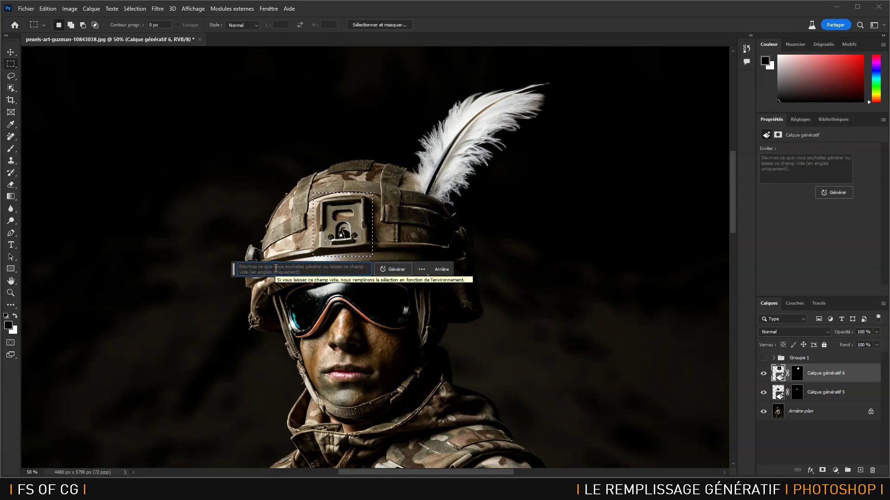
{"action": "type", "text": "cigarette"}
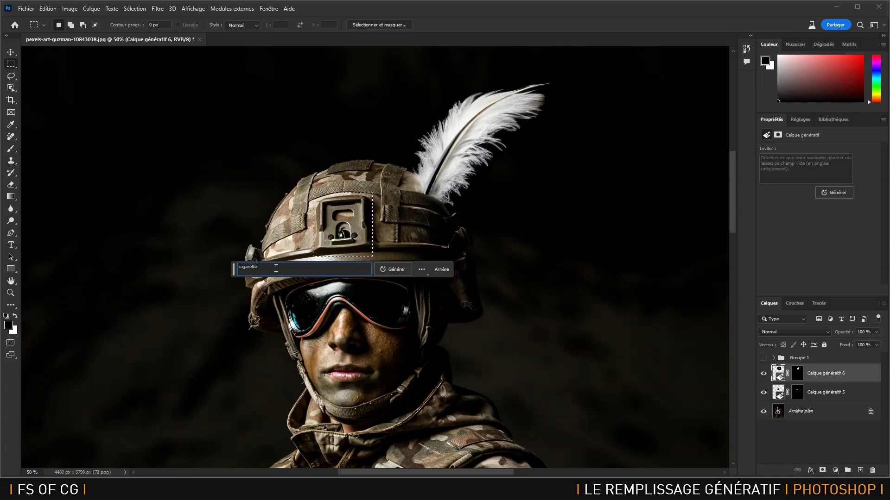
{"action": "type", "text": " pack"}
{"action": "left_click", "coordinate": [396, 268]}
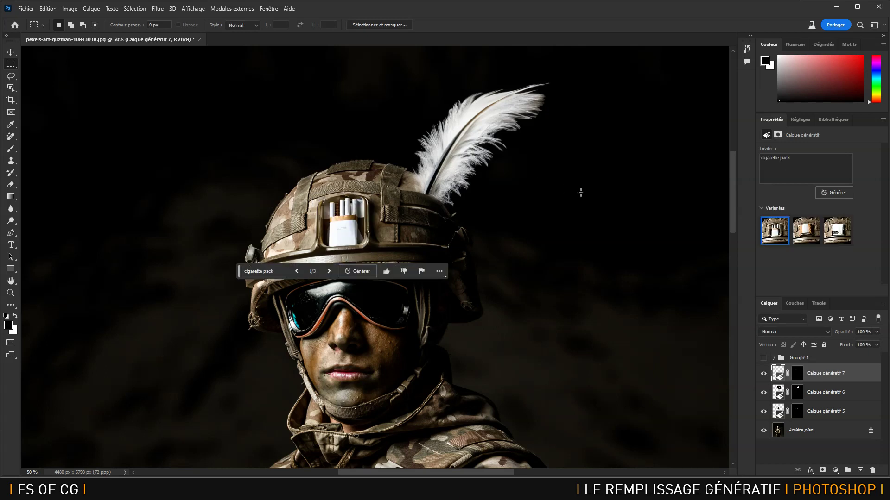
Compare the three cigarette pack variations and keep the first one
{"action": "left_click", "coordinate": [806, 237]}
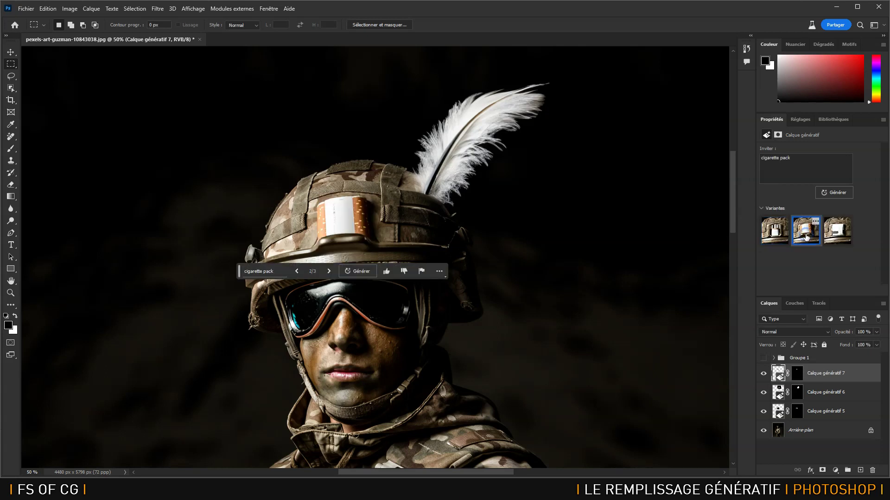
{"action": "left_click", "coordinate": [836, 234]}
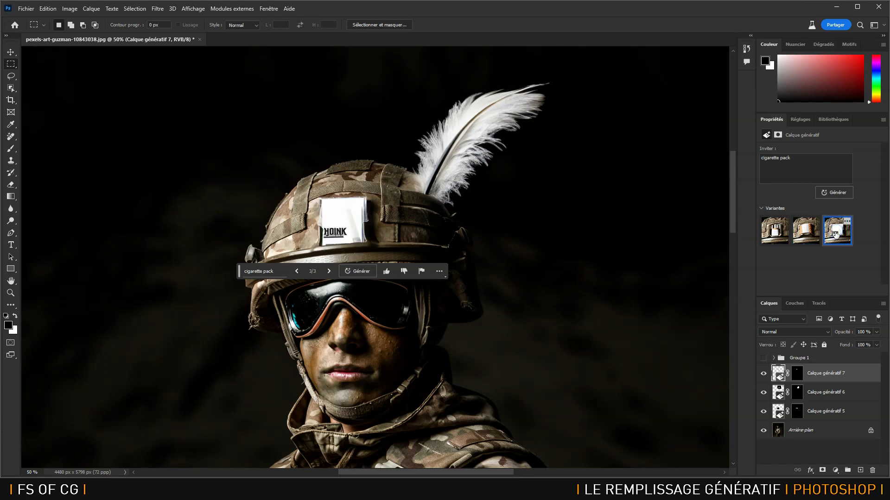
{"action": "left_click", "coordinate": [775, 231]}
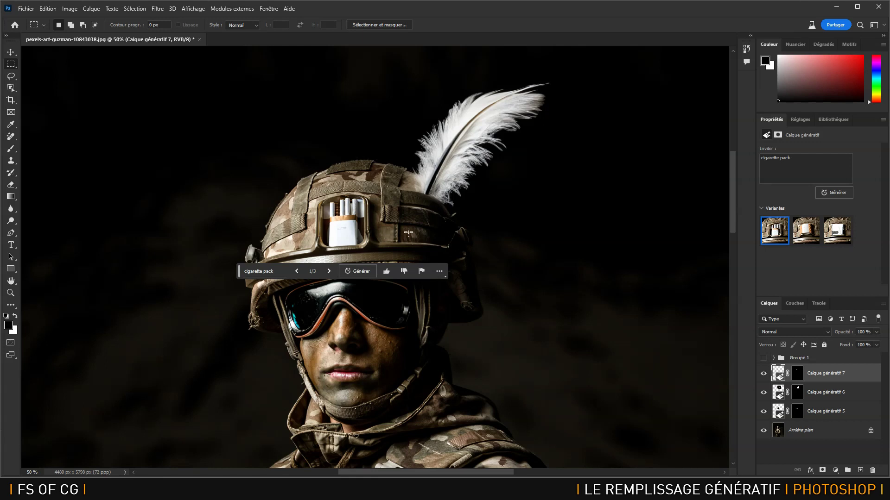
Lasso the soldier's lower face beneath the goggles and fill it with Generative Fill using the prompt "mask"
{"action": "scroll", "coordinate": [371, 185], "scroll_direction": "down", "scroll_amount": 3}
{"action": "scroll", "coordinate": [324, 163], "scroll_direction": "left", "scroll_amount": 2}
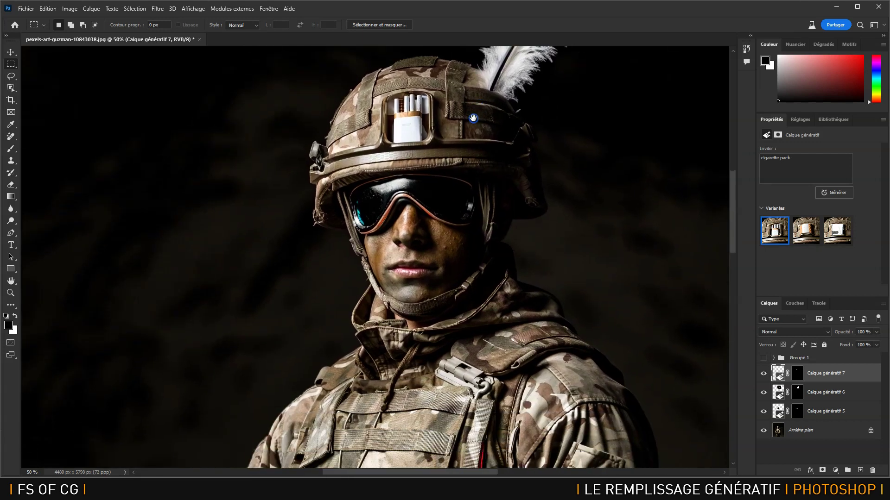
{"action": "left_click", "coordinate": [10, 77]}
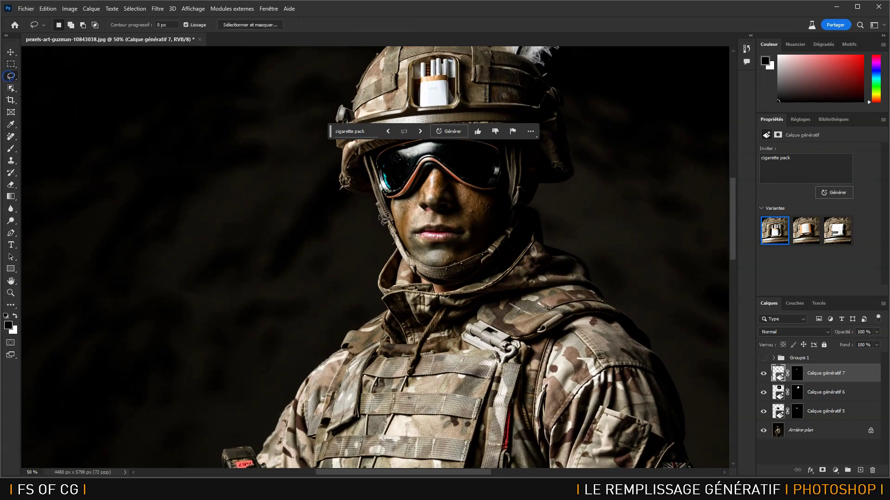
{"action": "left_click", "coordinate": [403, 266]}
{"action": "mouse_move", "coordinate": [453, 294]}
{"action": "left_mouse_down"}
{"action": "mouse_move", "coordinate": [481, 291]}
{"action": "mouse_move", "coordinate": [500, 263]}
{"action": "mouse_move", "coordinate": [505, 220]}
{"action": "mouse_move", "coordinate": [446, 168]}
{"action": "left_mouse_up"}
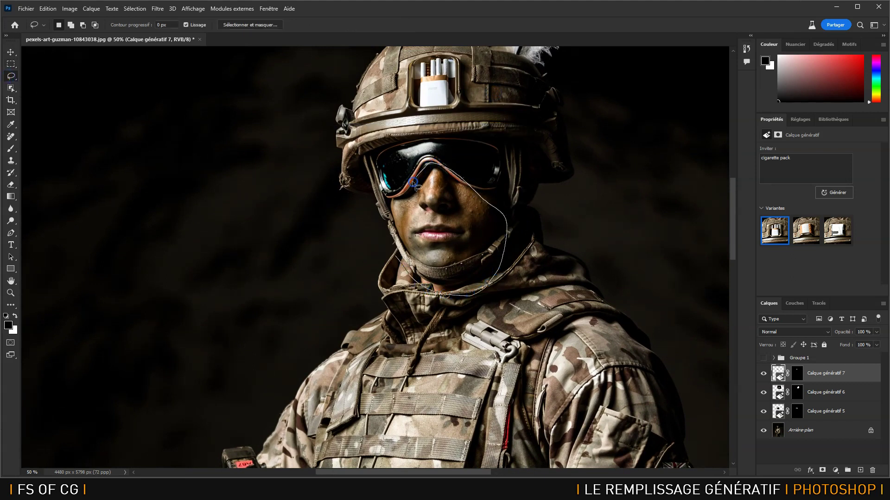
{"action": "left_click_drag", "start_coordinate": [383, 242], "coordinate": [391, 277]}
{"action": "left_click_drag", "start_coordinate": [438, 299], "coordinate": [440, 297]}
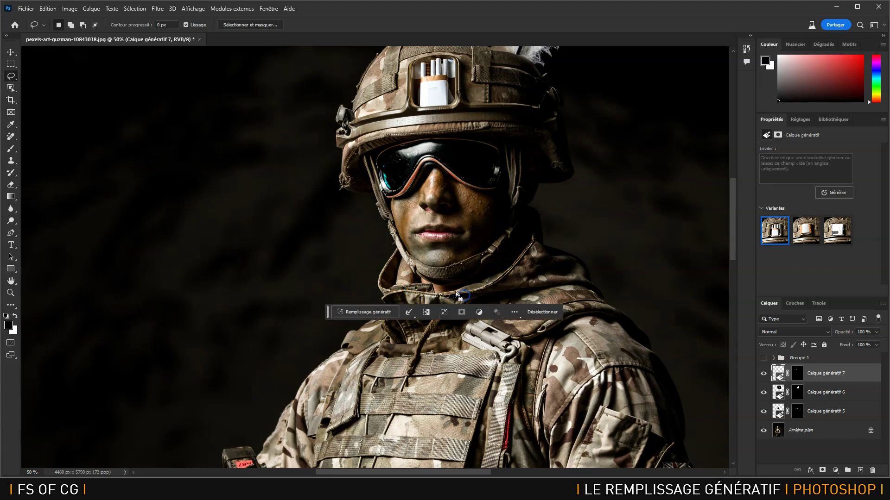
{"action": "left_click", "coordinate": [371, 312]}
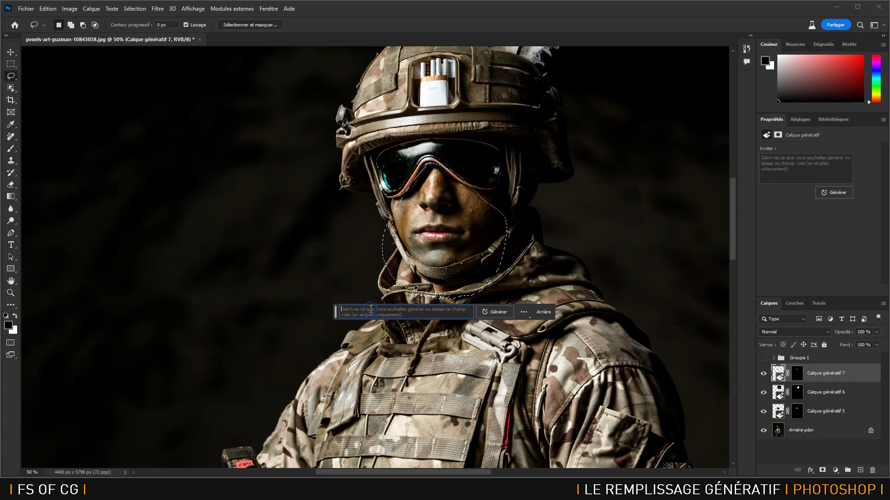
{"action": "type", "text": "mask"}
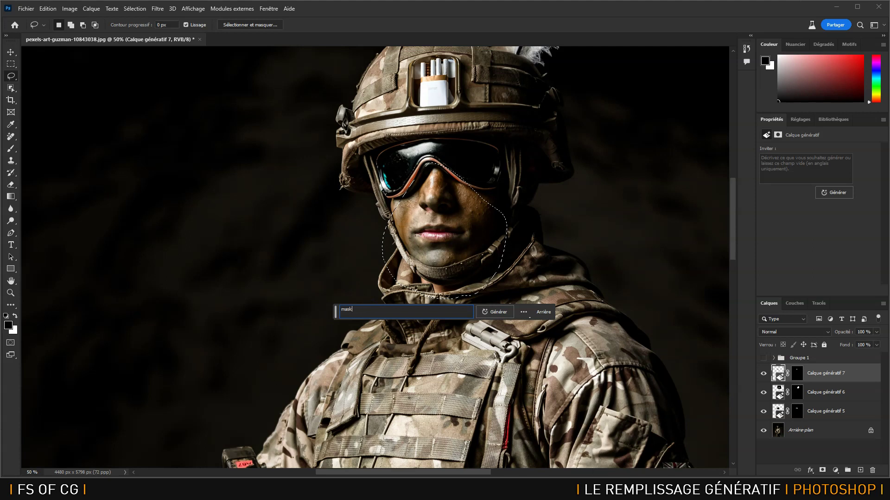
{"action": "left_click", "coordinate": [493, 312]}
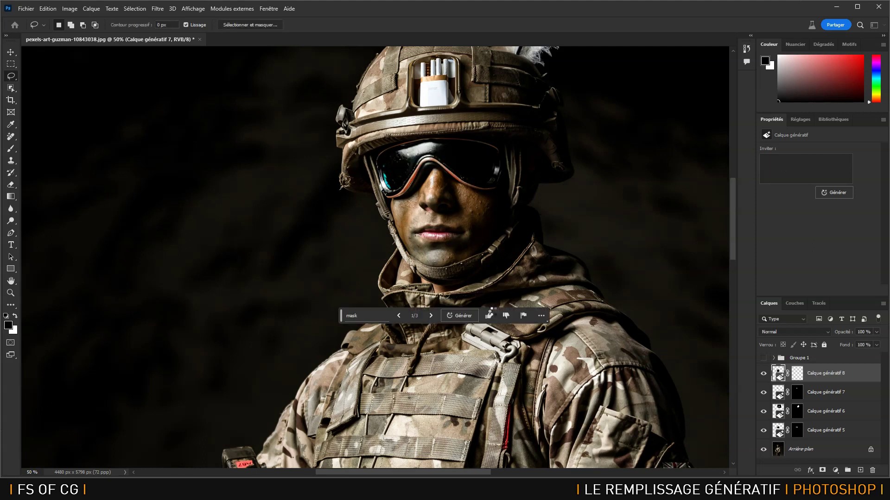
View the second and third mask variations and delete the generated mask layer
{"action": "left_click", "coordinate": [805, 234]}
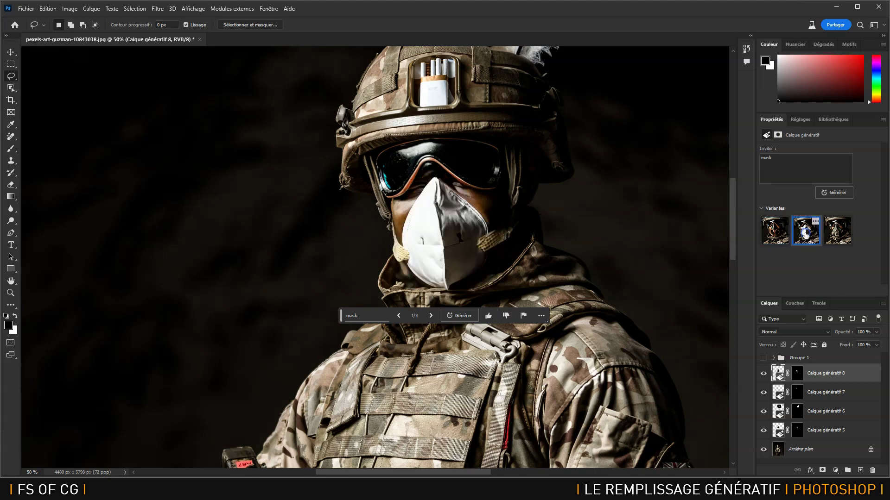
{"action": "left_click", "coordinate": [838, 232]}
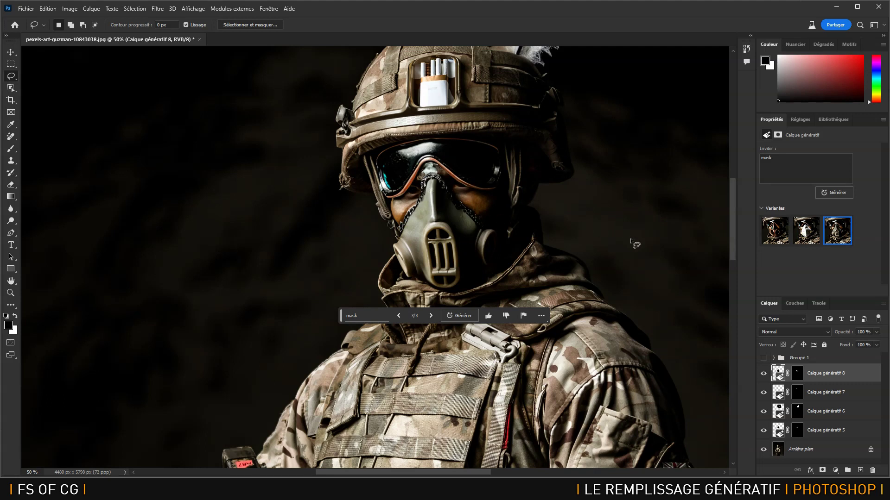
{"action": "left_click_drag", "start_coordinate": [860, 383], "coordinate": [872, 472]}
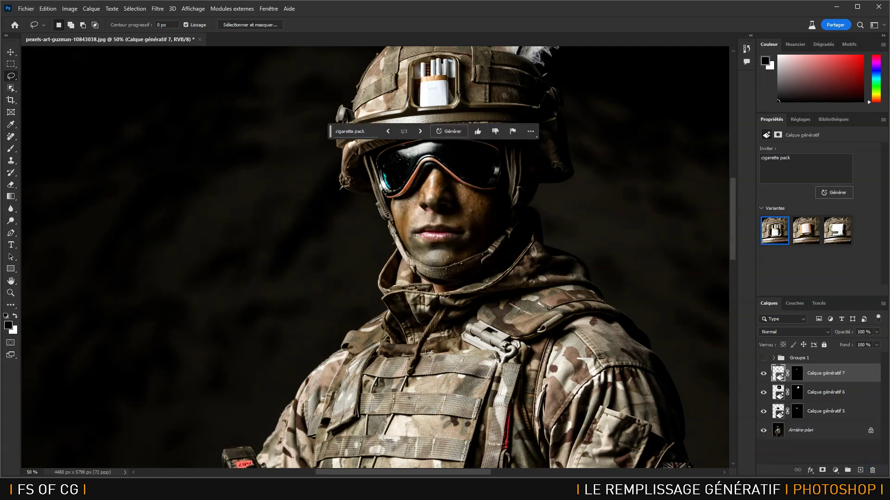
Lasso a large area over the soldier's collar and chest, and extend the selection further down the vest
{"action": "left_click", "coordinate": [398, 320]}
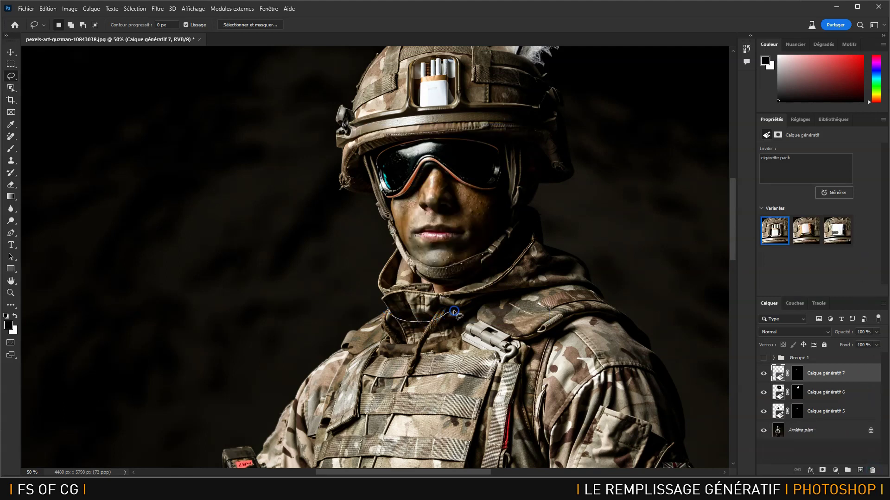
{"action": "mouse_move", "coordinate": [591, 272]}
{"action": "left_mouse_down"}
{"action": "mouse_move", "coordinate": [510, 469]}
{"action": "mouse_move", "coordinate": [431, 476]}
{"action": "mouse_move", "coordinate": [307, 463]}
{"action": "mouse_move", "coordinate": [313, 391]}
{"action": "mouse_move", "coordinate": [373, 285]}
{"action": "mouse_move", "coordinate": [391, 312]}
{"action": "left_mouse_up"}
{"action": "scroll", "coordinate": [439, 327], "scroll_direction": "down", "scroll_amount": 8}
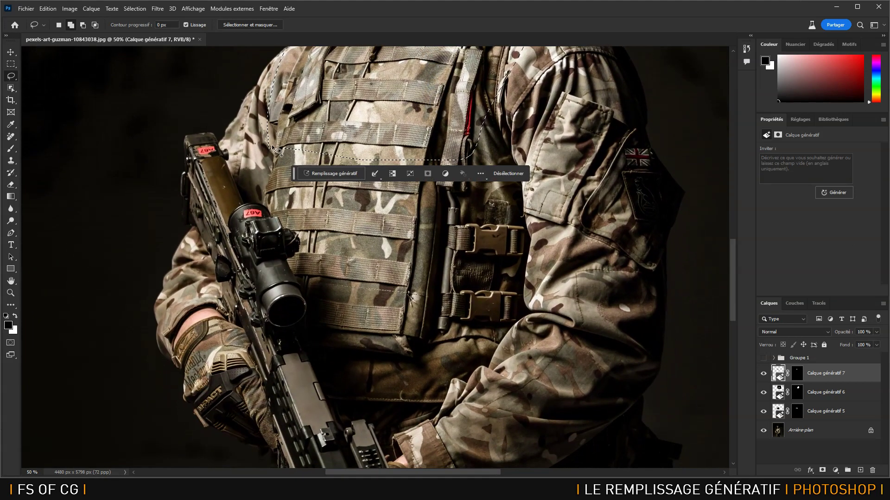
{"action": "left_click_drag", "start_coordinate": [278, 152], "coordinate": [269, 167]}
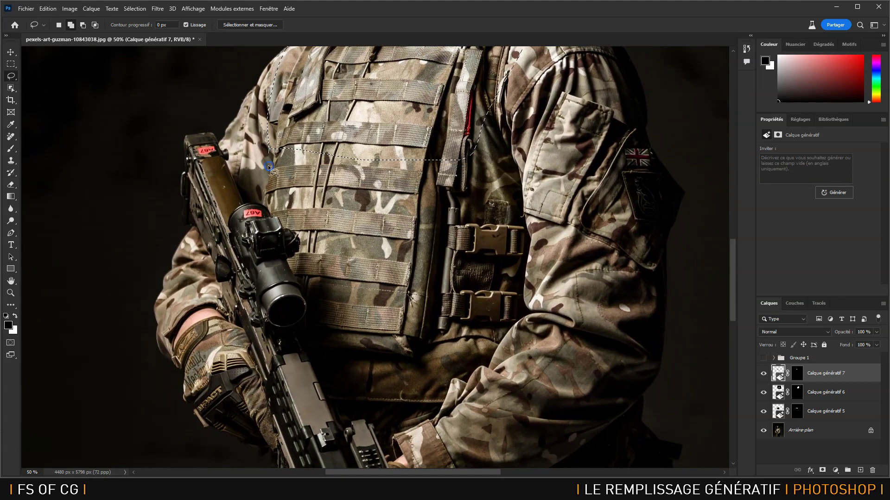
{"action": "mouse_move", "coordinate": [313, 211]}
{"action": "left_mouse_down"}
{"action": "mouse_move", "coordinate": [463, 214]}
{"action": "mouse_move", "coordinate": [488, 169]}
{"action": "mouse_move", "coordinate": [494, 116]}
{"action": "mouse_move", "coordinate": [475, 90]}
{"action": "mouse_move", "coordinate": [297, 98]}
{"action": "left_mouse_up"}
Generate "baby towel" in the chest selection, browse the variations and keep the third one
{"action": "left_click", "coordinate": [348, 229]}
{"action": "type", "text": "baby tro"}
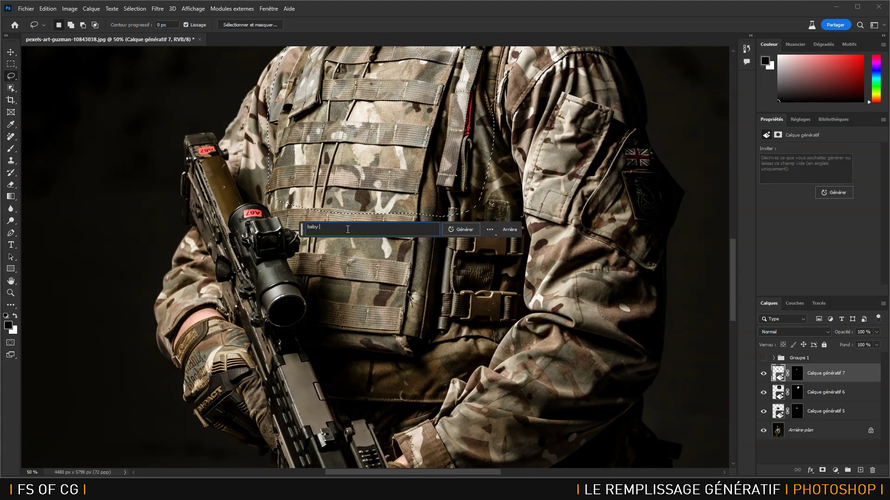
{"action": "key", "text": "BackSpace"}
{"action": "type", "text": "owel"}
{"action": "key", "text": "Return"}
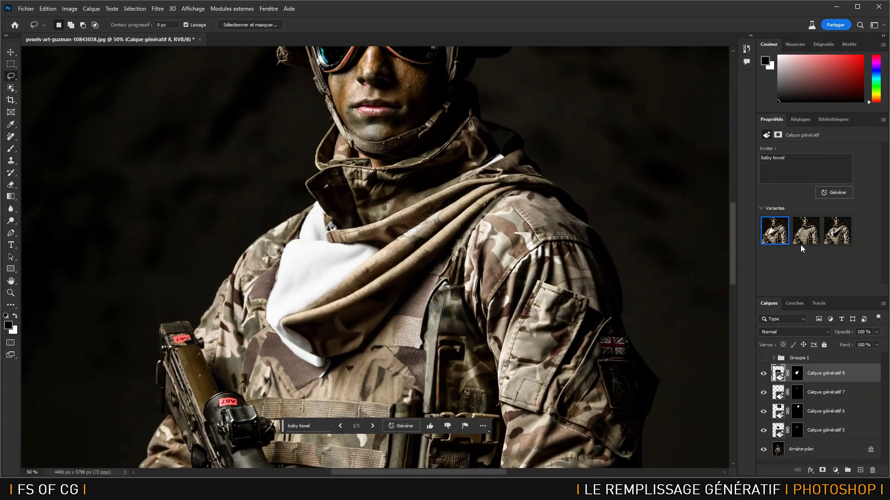
{"action": "left_click", "coordinate": [802, 237]}
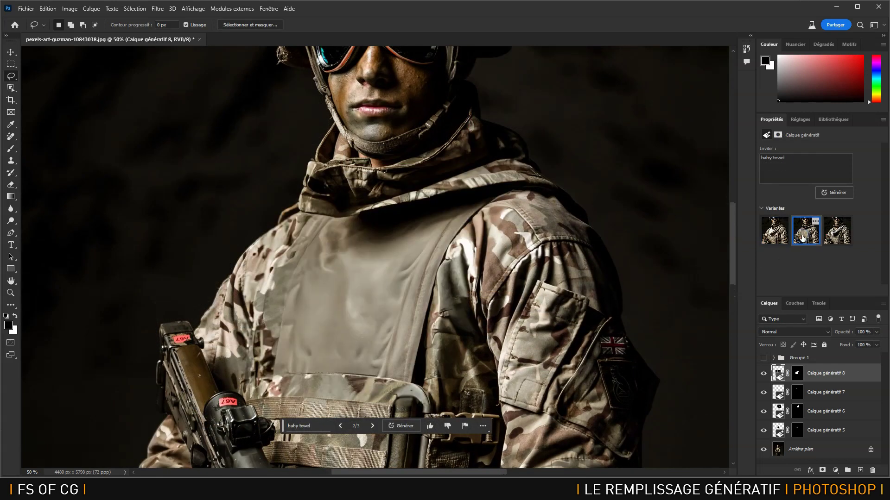
{"action": "left_click", "coordinate": [838, 238]}
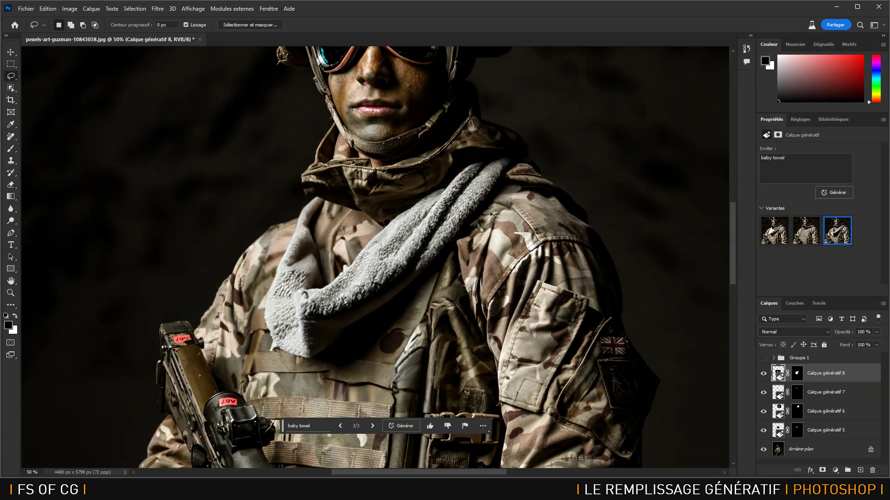
Lasso the whole rifle, from its stock at the shoulder to its muzzle below the soldier's hands
{"action": "left_click_drag", "start_coordinate": [370, 347], "coordinate": [391, 223]}
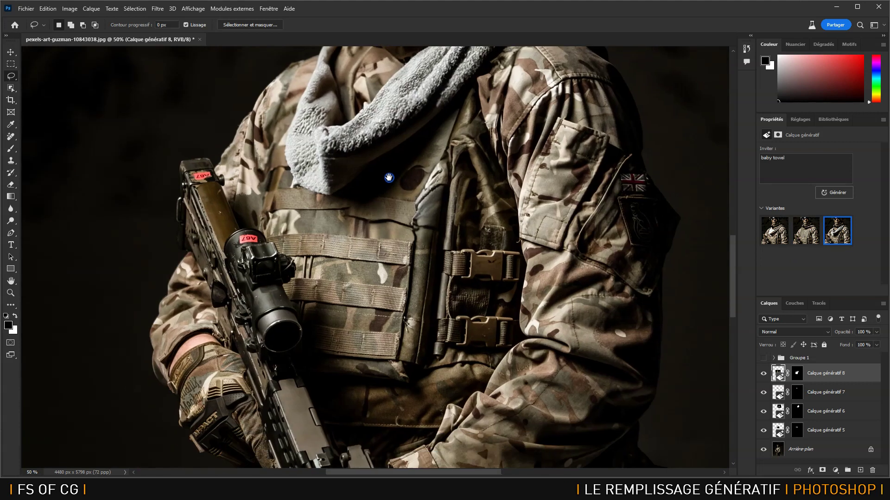
{"action": "key", "text": "ctrl+minus"}
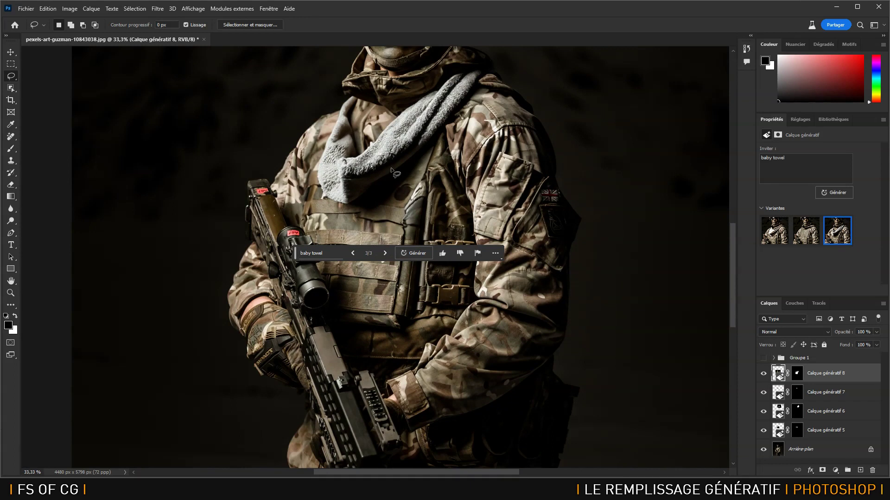
{"action": "mouse_move", "coordinate": [367, 192]}
{"action": "left_mouse_down"}
{"action": "mouse_move", "coordinate": [352, 169]}
{"action": "mouse_move", "coordinate": [285, 141]}
{"action": "left_mouse_up"}
{"action": "key", "text": "ctrl+minus"}
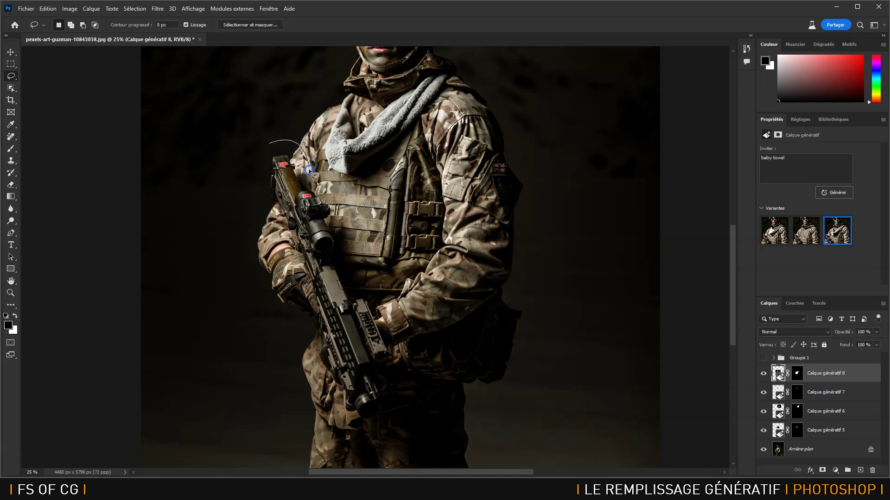
{"action": "mouse_move", "coordinate": [334, 209]}
{"action": "left_mouse_down"}
{"action": "mouse_move", "coordinate": [403, 382]}
{"action": "mouse_move", "coordinate": [394, 414]}
{"action": "mouse_move", "coordinate": [379, 429]}
{"action": "mouse_move", "coordinate": [354, 436]}
{"action": "mouse_move", "coordinate": [318, 410]}
{"action": "mouse_move", "coordinate": [298, 357]}
{"action": "mouse_move", "coordinate": [305, 301]}
{"action": "left_mouse_up"}
{"action": "mouse_move", "coordinate": [266, 193]}
{"action": "left_mouse_down"}
{"action": "mouse_move", "coordinate": [262, 157]}
{"action": "mouse_move", "coordinate": [281, 140]}
{"action": "left_mouse_up"}
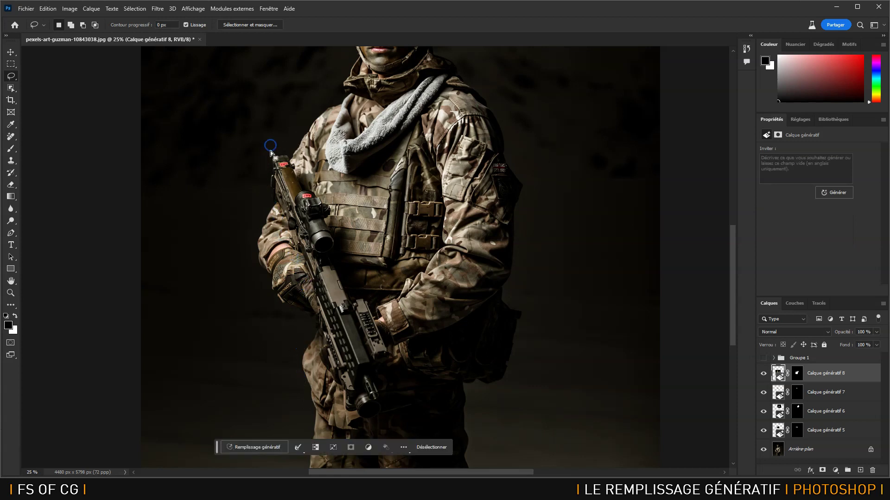
Fill the rifle selection with Generative Fill using the prompt "sausages", browse the variations and keep the first one
{"action": "left_click", "coordinate": [258, 447]}
{"action": "type", "text": "sausages"}
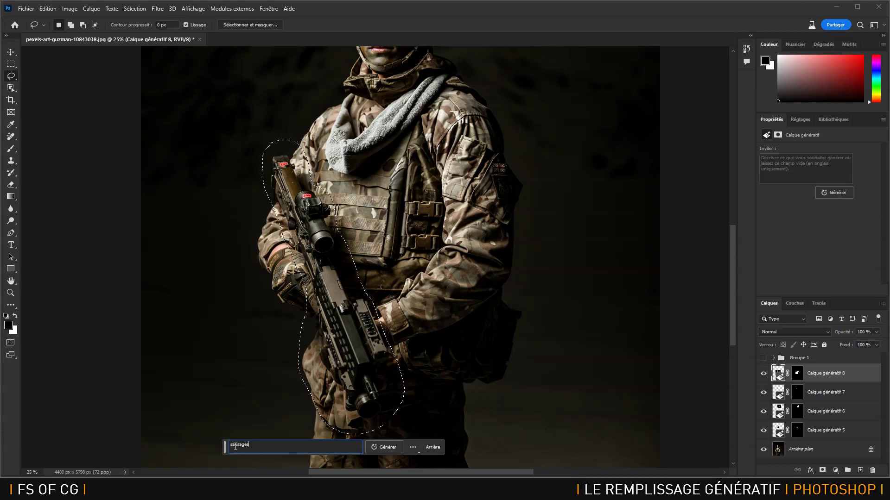
{"action": "left_click", "coordinate": [388, 448]}
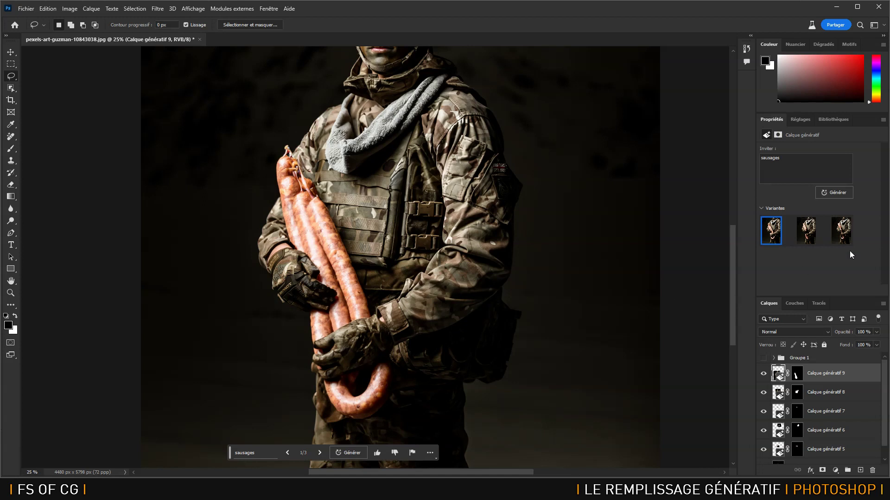
{"action": "left_click", "coordinate": [811, 239]}
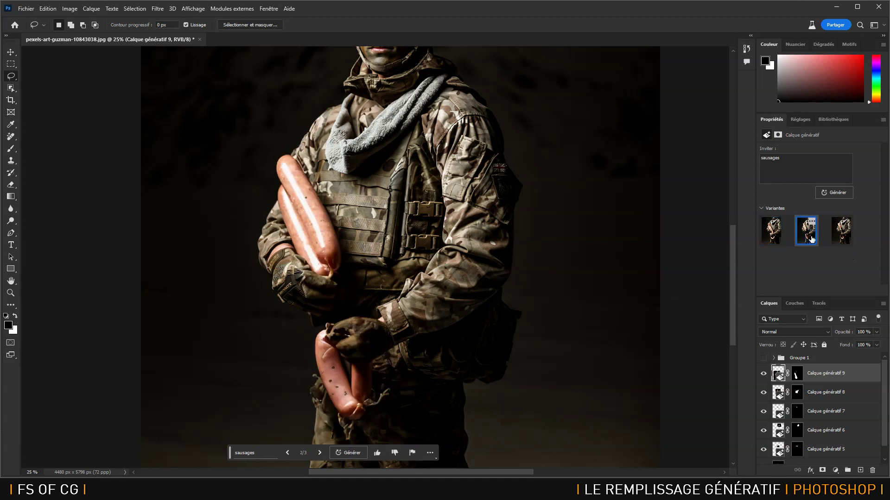
{"action": "left_click", "coordinate": [846, 239]}
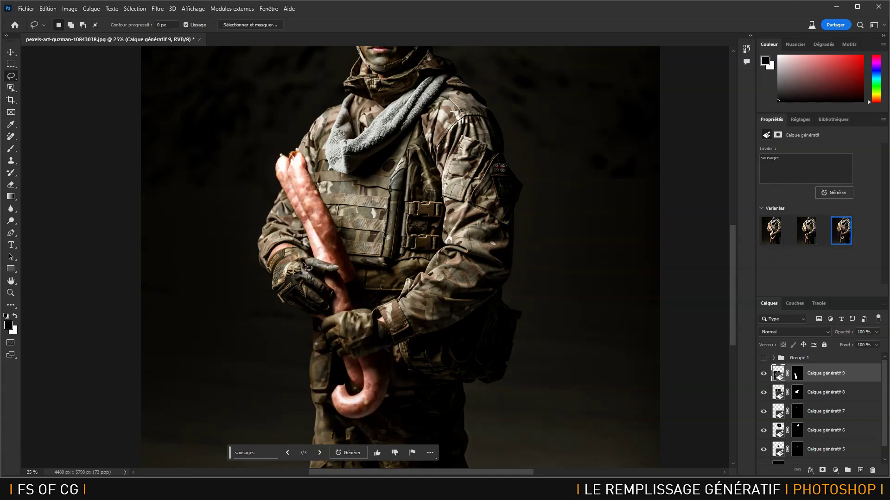
{"action": "left_click", "coordinate": [772, 234]}
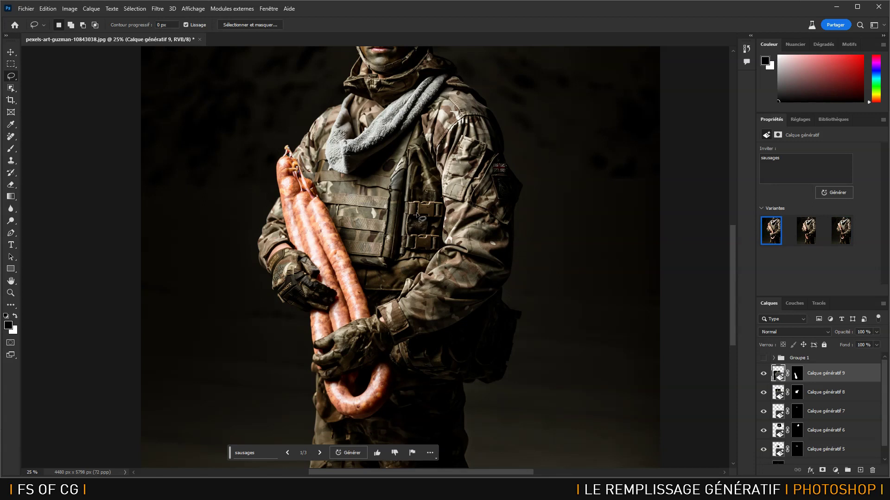
Hide the sausages layer, lasso the rifle's lower half and the hands, and generate "sausages" there
{"action": "left_click", "coordinate": [763, 375]}
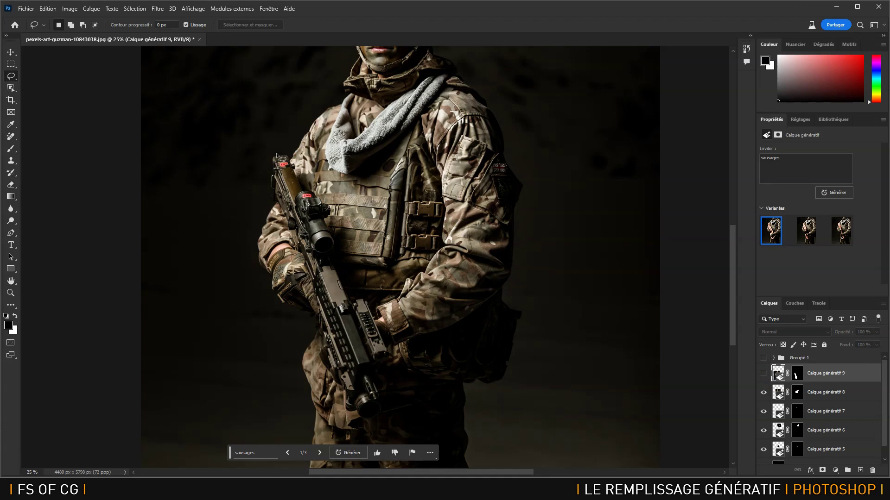
{"action": "mouse_move", "coordinate": [387, 288]}
{"action": "left_mouse_down"}
{"action": "mouse_move", "coordinate": [304, 286]}
{"action": "mouse_move", "coordinate": [271, 339]}
{"action": "mouse_move", "coordinate": [291, 389]}
{"action": "mouse_move", "coordinate": [332, 429]}
{"action": "mouse_move", "coordinate": [423, 434]}
{"action": "mouse_move", "coordinate": [431, 335]}
{"action": "mouse_move", "coordinate": [386, 288]}
{"action": "left_mouse_up"}
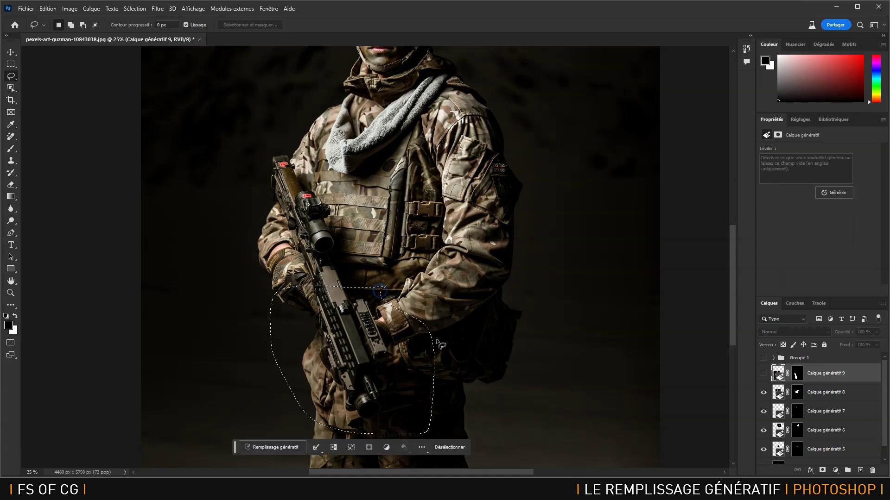
{"action": "left_click", "coordinate": [260, 447]}
{"action": "type", "text": "sausages"}
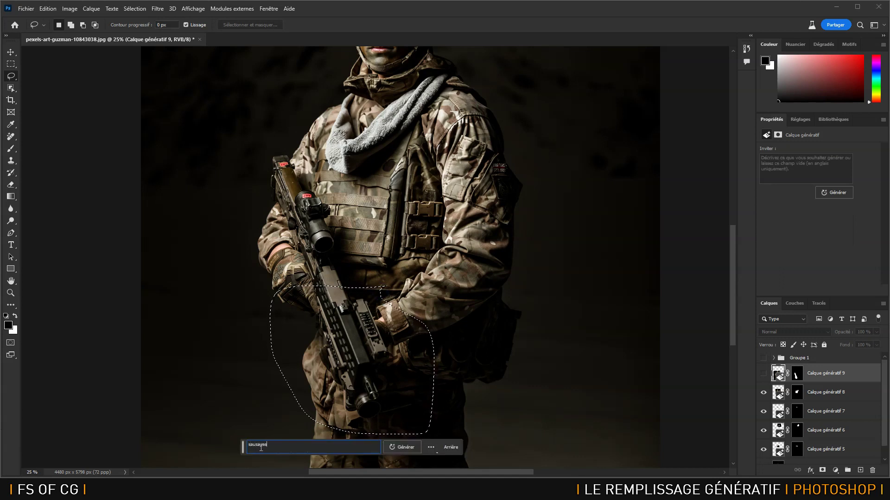
{"action": "key", "text": "Return"}
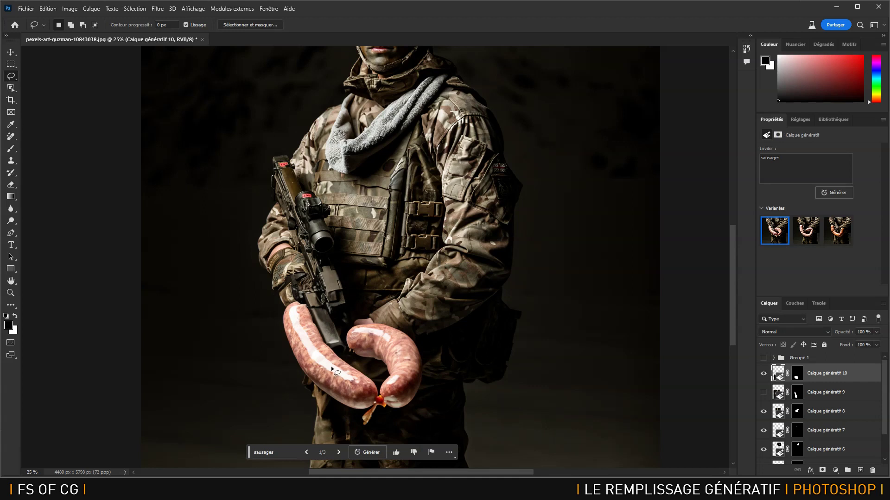
View the second and third new variations, delete that layer and show the first sausages layer again
{"action": "left_click", "coordinate": [805, 233]}
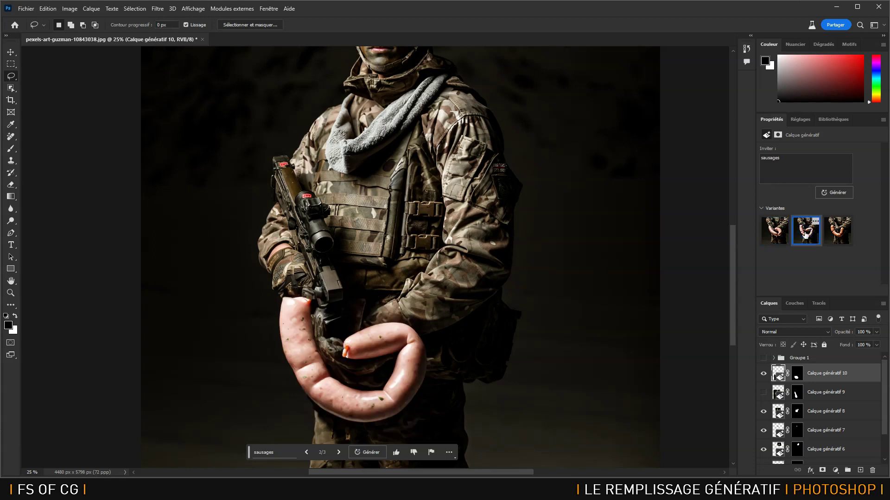
{"action": "left_click", "coordinate": [839, 237]}
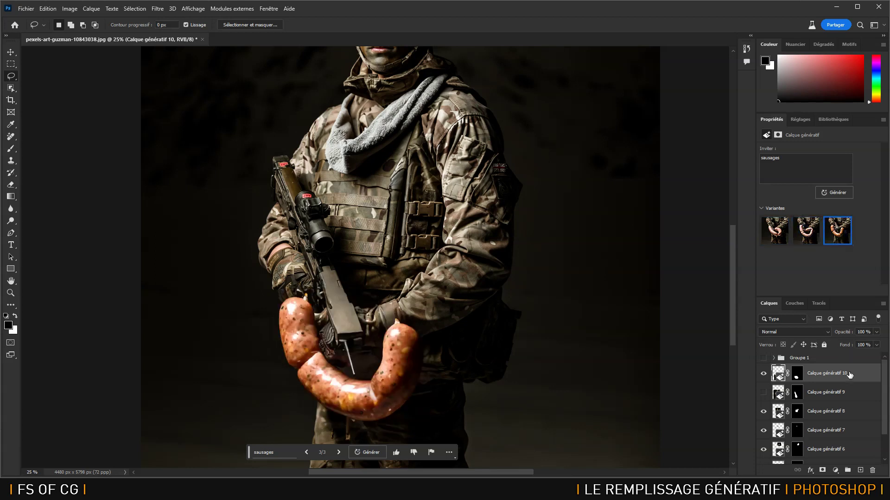
{"action": "left_click_drag", "start_coordinate": [847, 379], "coordinate": [872, 471]}
{"action": "left_click", "coordinate": [764, 373]}
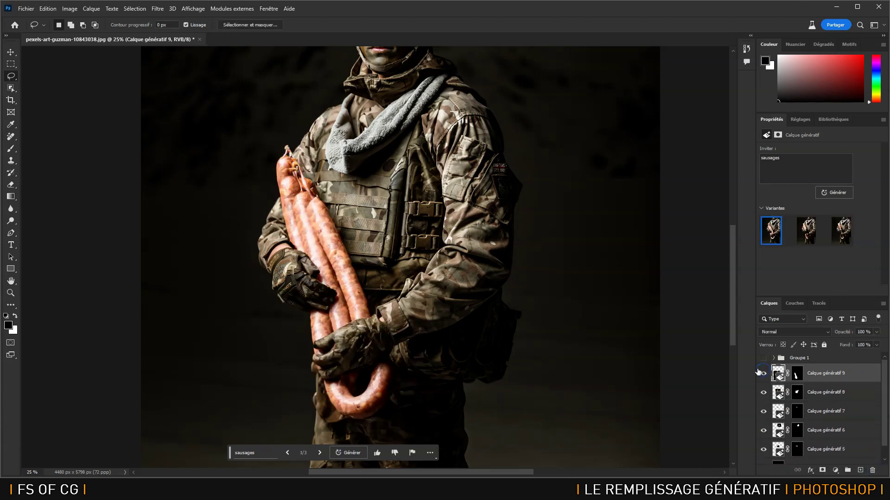
Unlock the background layer and widen the canvas on both sides of the portrait with the Crop tool to about 10640 px
{"action": "key", "text": "ctrl+minus"}
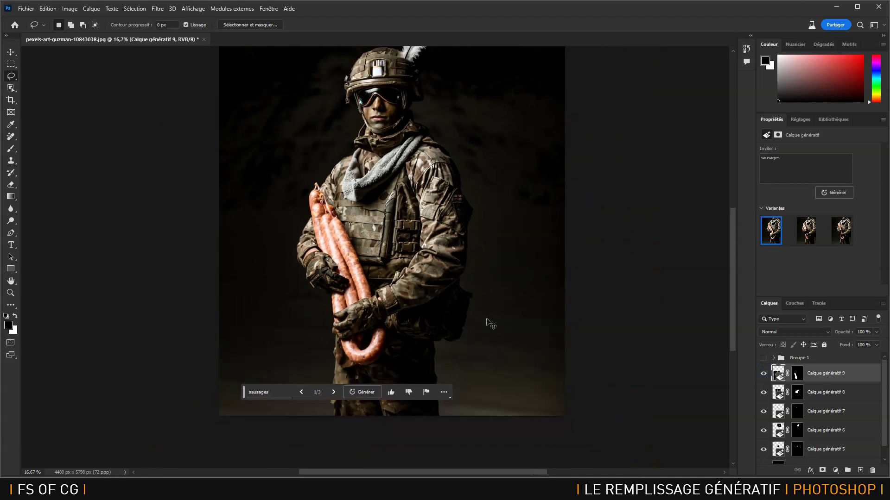
{"action": "scroll", "coordinate": [468, 269], "scroll_direction": "up", "scroll_amount": 3}
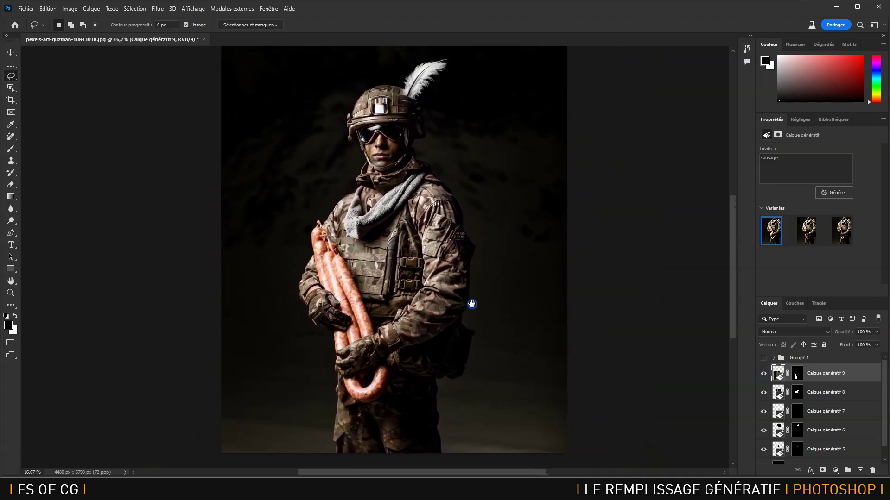
{"action": "key", "text": "ctrl+minus"}
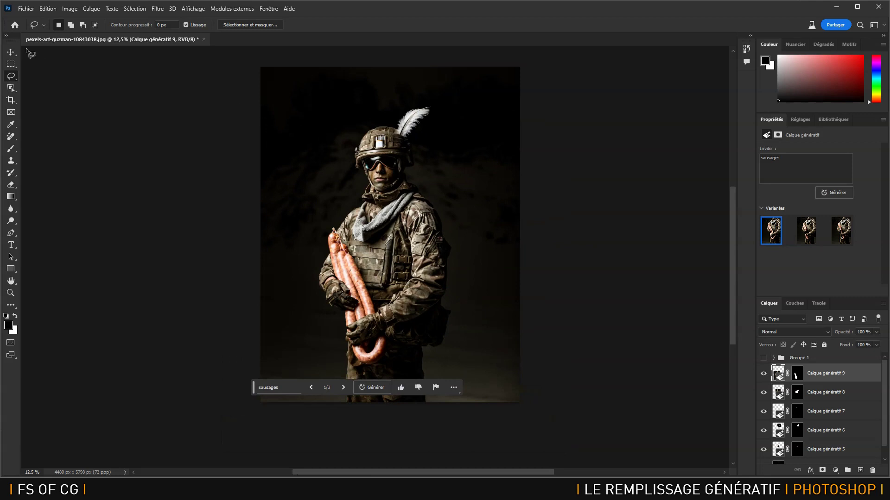
{"action": "left_click", "coordinate": [11, 65]}
{"action": "scroll", "coordinate": [776, 438], "scroll_direction": "down", "scroll_amount": 1}
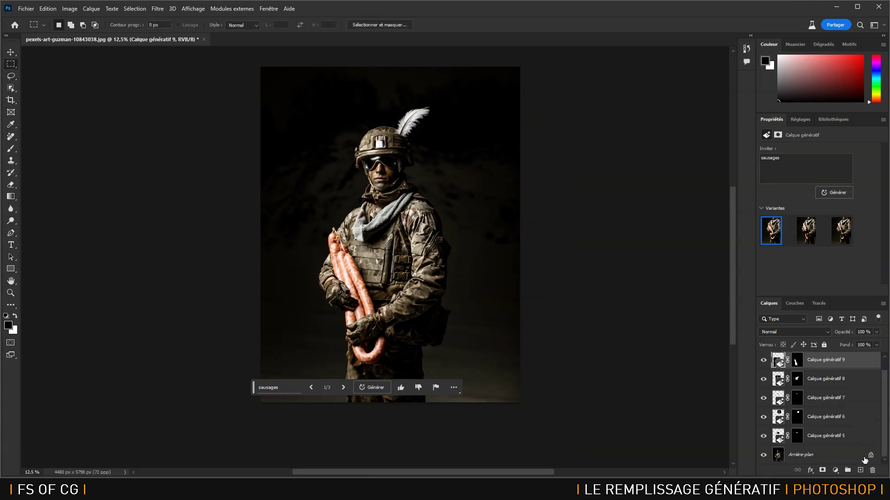
{"action": "left_click", "coordinate": [870, 455]}
{"action": "left_click", "coordinate": [11, 100]}
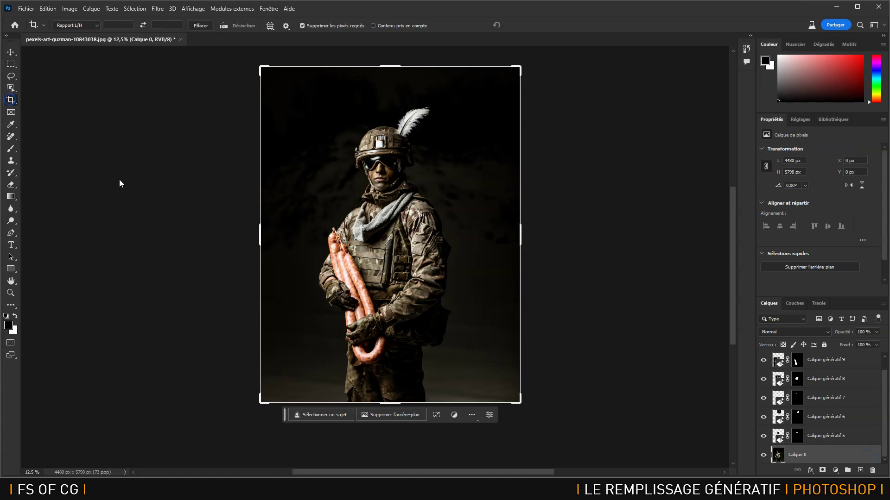
{"action": "left_click_drag", "start_coordinate": [256, 237], "coordinate": [173, 232]}
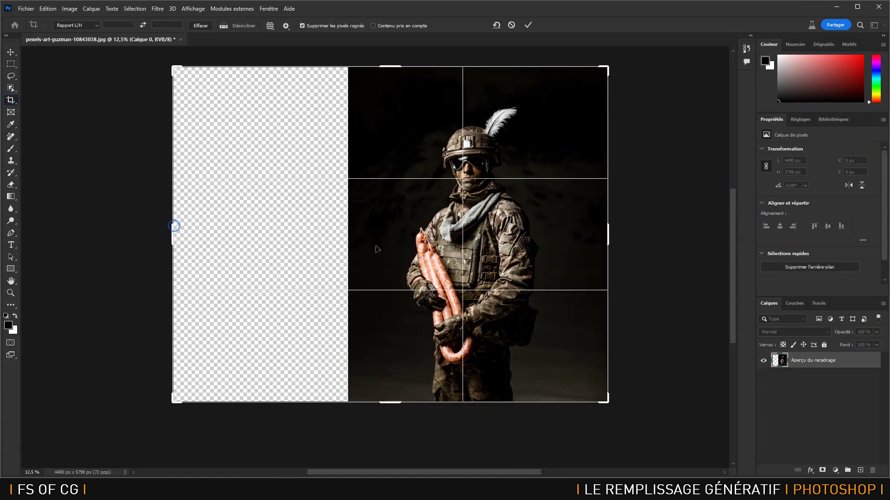
{"action": "left_click_drag", "start_coordinate": [607, 241], "coordinate": [698, 241]}
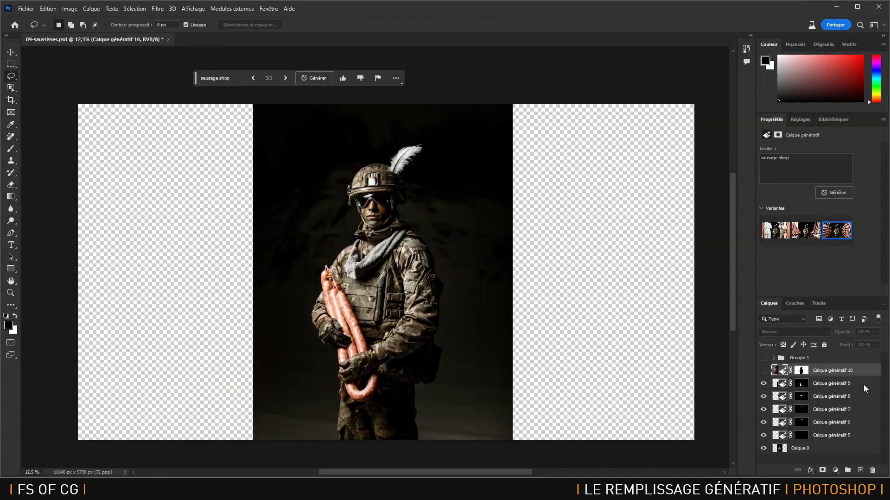
On the Calque génératif 9 layer, select rectangular areas on both sides of the soldier and across the strip above the feather
{"action": "left_click", "coordinate": [838, 385]}
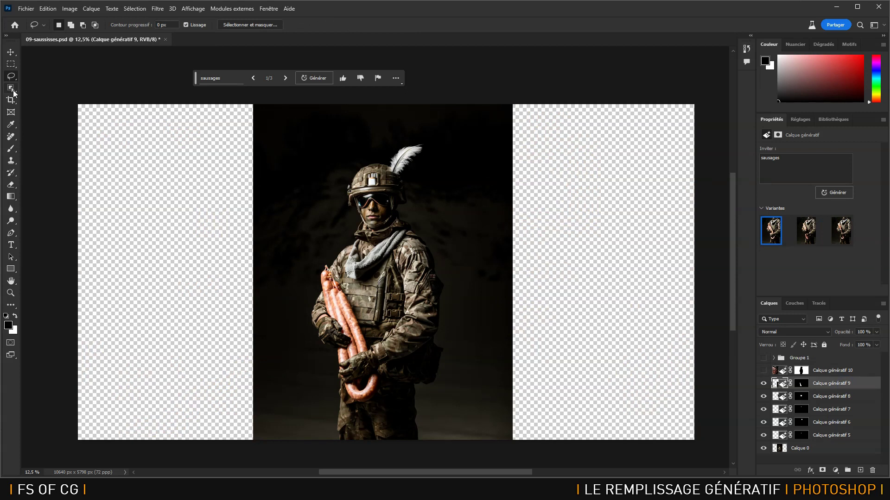
{"action": "right_click", "coordinate": [14, 68]}
{"action": "left_click", "coordinate": [46, 85]}
{"action": "left_click_drag", "start_coordinate": [291, 429], "coordinate": [302, 360]}
{"action": "right_click", "coordinate": [7, 68]}
{"action": "left_click", "coordinate": [36, 65]}
{"action": "key", "text": "ctrl+d"}
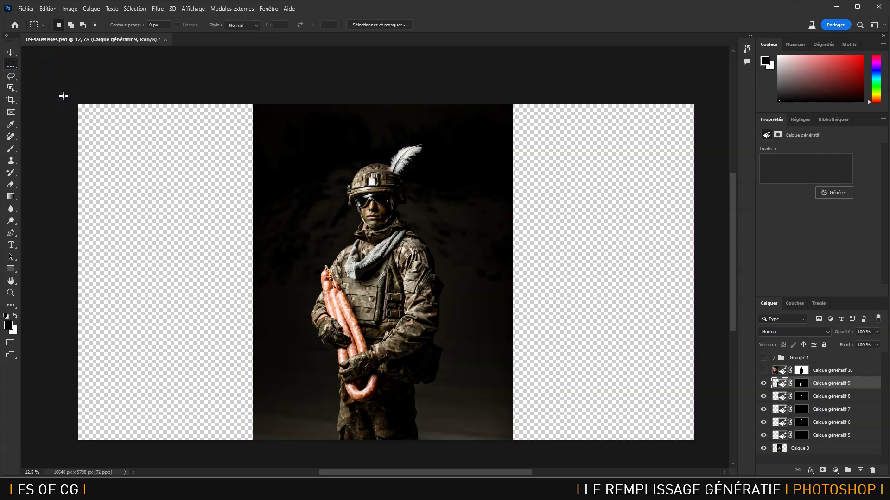
{"action": "left_click_drag", "start_coordinate": [63, 95], "coordinate": [302, 460]}
{"action": "left_click_drag", "start_coordinate": [695, 103], "coordinate": [460, 459], "text": "shift"}
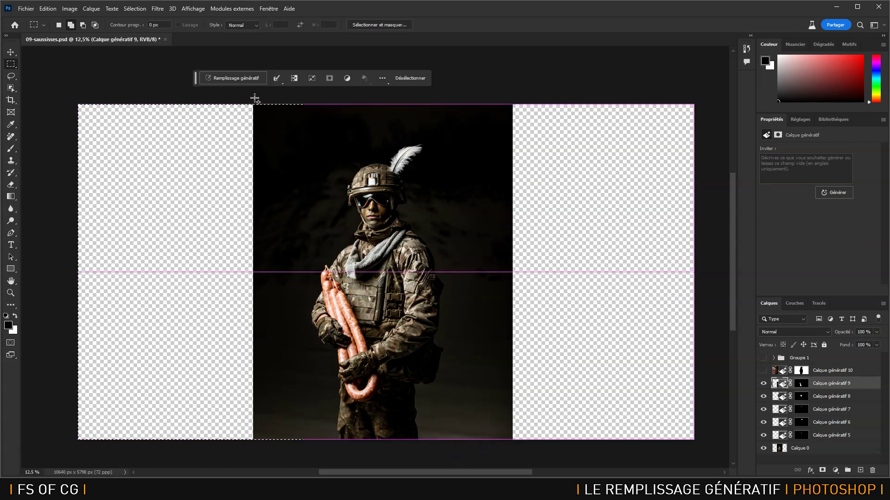
{"action": "left_click_drag", "start_coordinate": [175, 65], "coordinate": [506, 142], "text": "shift"}
Extend the selection with the Lasso so its inner edge closely follows the soldier's outline
{"action": "left_click", "coordinate": [11, 76]}
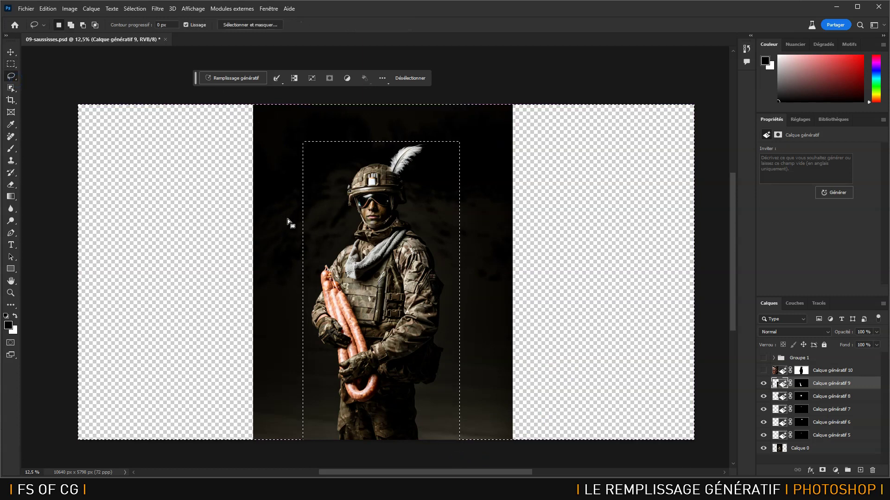
{"action": "mouse_move", "coordinate": [292, 233]}
{"action": "left_mouse_down", "text": "shift"}
{"action": "mouse_move", "coordinate": [321, 171]}
{"action": "mouse_move", "coordinate": [341, 155]}
{"action": "mouse_move", "coordinate": [357, 160]}
{"action": "mouse_move", "coordinate": [395, 137]}
{"action": "mouse_move", "coordinate": [436, 135]}
{"action": "mouse_move", "coordinate": [419, 208]}
{"action": "mouse_move", "coordinate": [451, 281]}
{"action": "mouse_move", "coordinate": [452, 361]}
{"action": "mouse_move", "coordinate": [432, 429]}
{"action": "mouse_move", "coordinate": [457, 462]}
{"action": "mouse_move", "coordinate": [536, 464]}
{"action": "mouse_move", "coordinate": [566, 179]}
{"action": "mouse_move", "coordinate": [423, 53]}
{"action": "mouse_move", "coordinate": [183, 109]}
{"action": "mouse_move", "coordinate": [171, 295]}
{"action": "mouse_move", "coordinate": [264, 429]}
{"action": "mouse_move", "coordinate": [300, 459]}
{"action": "mouse_move", "coordinate": [327, 456]}
{"action": "left_mouse_up", "text": "shift"}
{"action": "mouse_move", "coordinate": [328, 404]}
{"action": "left_mouse_down", "text": "shift"}
{"action": "mouse_move", "coordinate": [308, 320]}
{"action": "mouse_move", "coordinate": [310, 273]}
{"action": "mouse_move", "coordinate": [332, 234]}
{"action": "mouse_move", "coordinate": [346, 149]}
{"action": "mouse_move", "coordinate": [353, 150]}
{"action": "left_mouse_up", "text": "shift"}
{"action": "mouse_move", "coordinate": [305, 217]}
{"action": "left_mouse_down", "text": "shift"}
{"action": "mouse_move", "coordinate": [377, 123]}
{"action": "mouse_move", "coordinate": [267, 186]}
{"action": "mouse_move", "coordinate": [263, 223]}
{"action": "left_mouse_up", "text": "shift"}
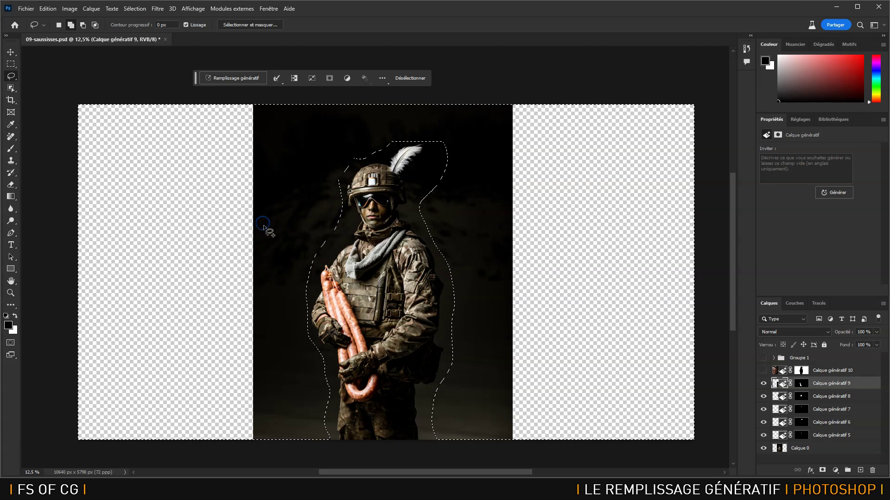
Generate "sausage shop" around the soldier, view the second and third variations and delete the generated layer
{"action": "left_click", "coordinate": [241, 80]}
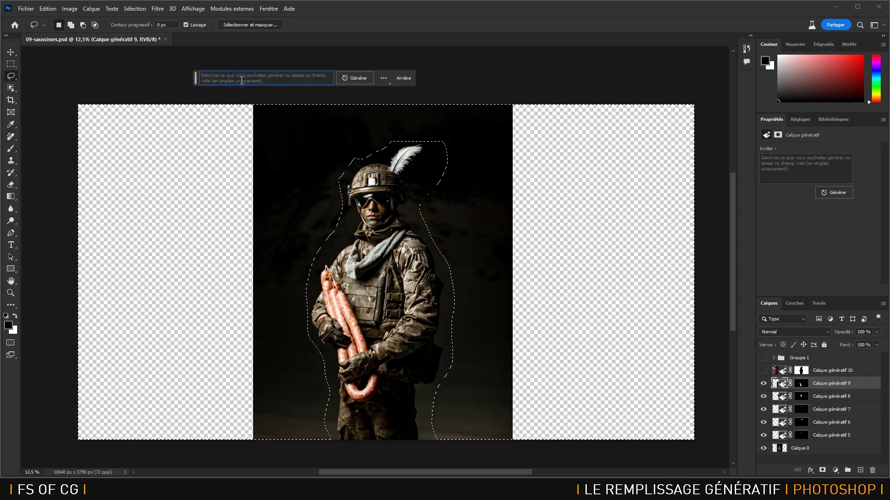
{"action": "type", "text": "sausage shop"}
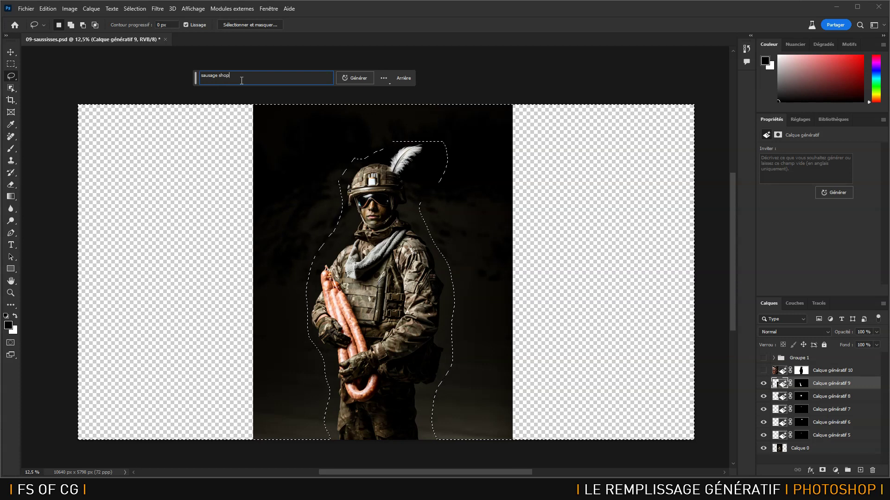
{"action": "key", "text": "Return"}
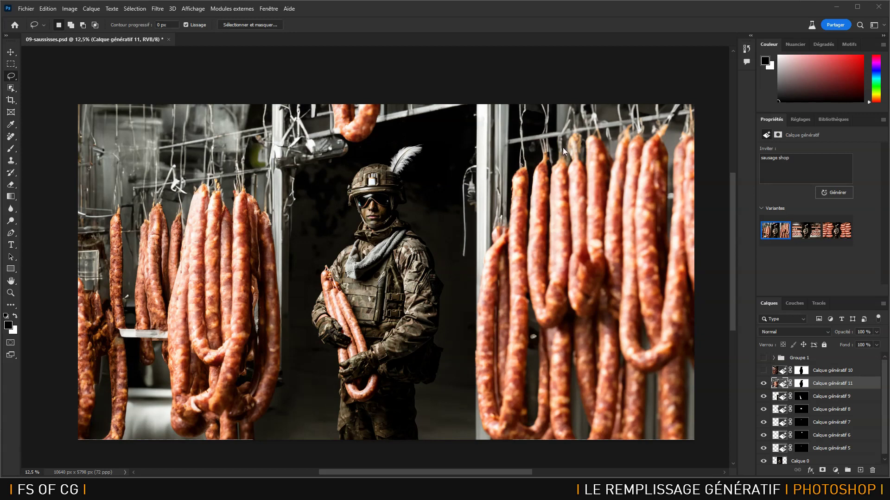
{"action": "left_click", "coordinate": [802, 234]}
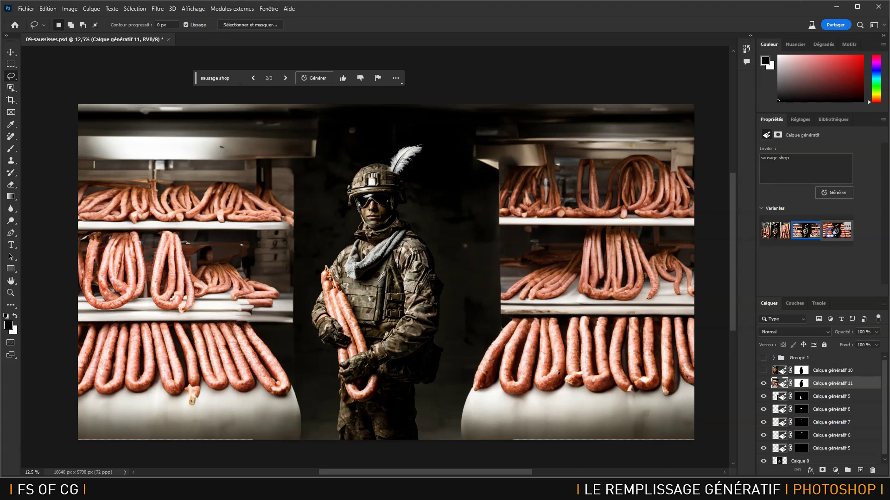
{"action": "left_click", "coordinate": [830, 232]}
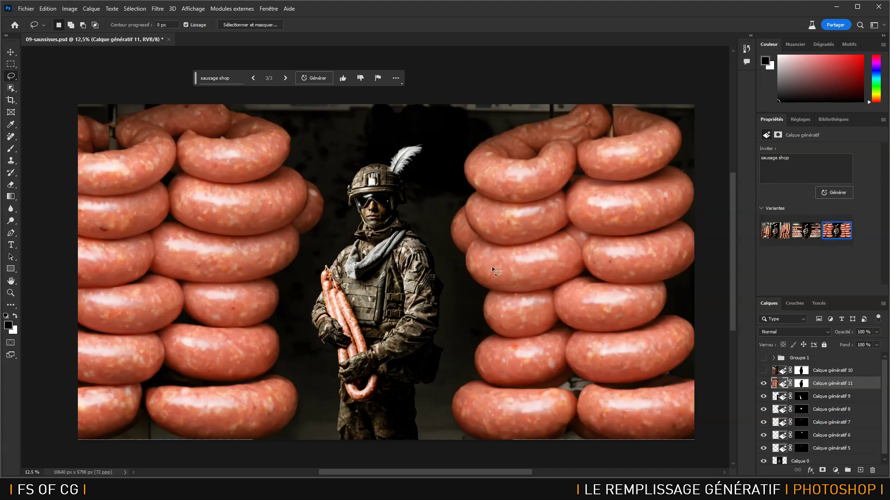
{"action": "left_click_drag", "start_coordinate": [864, 386], "coordinate": [873, 472]}
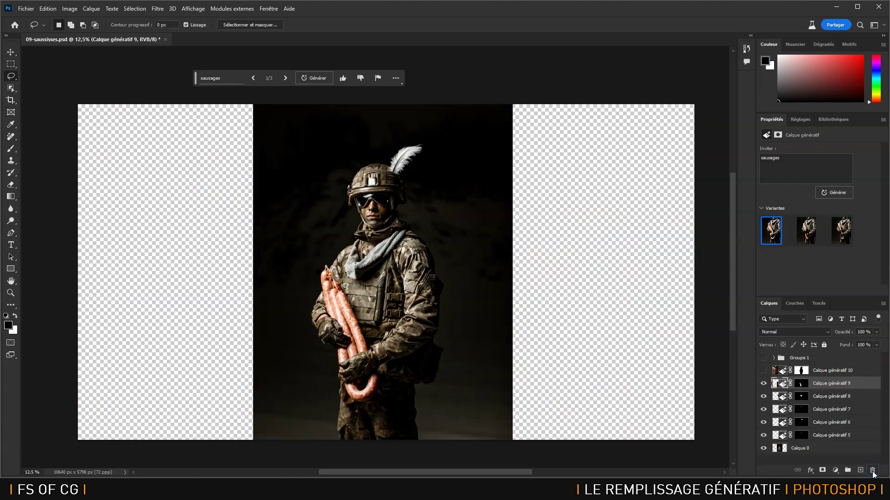
Show and select the hidden Calque génératif 10 background layer, browse its variations and keep the third one
{"action": "left_click", "coordinate": [763, 371]}
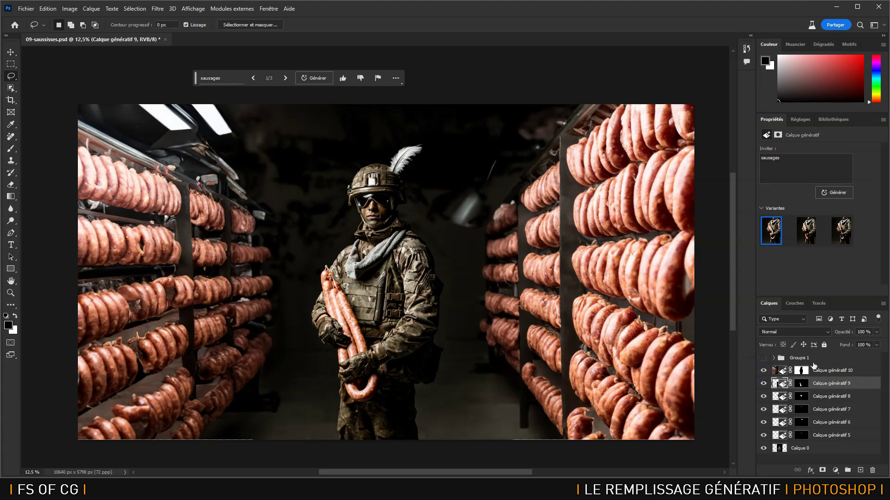
{"action": "left_click", "coordinate": [863, 371]}
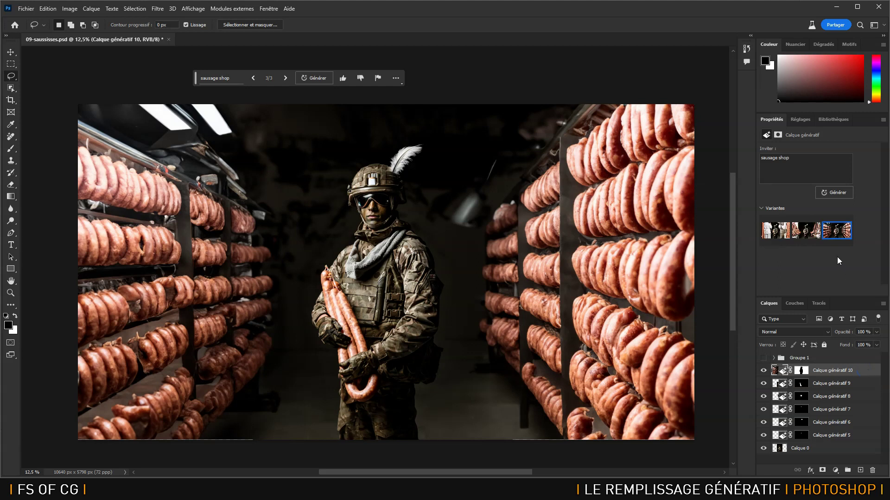
{"action": "mouse_move", "coordinate": [804, 235]}
{"action": "left_click", "coordinate": [804, 234]}
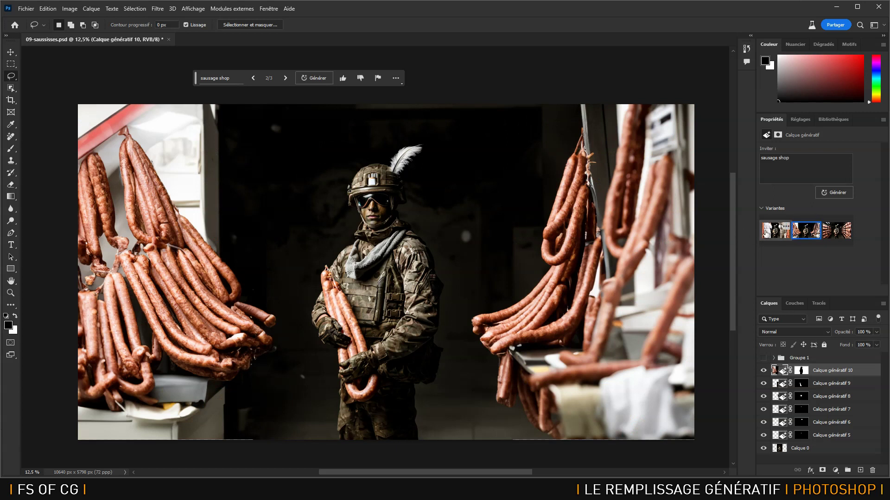
{"action": "left_click", "coordinate": [774, 229]}
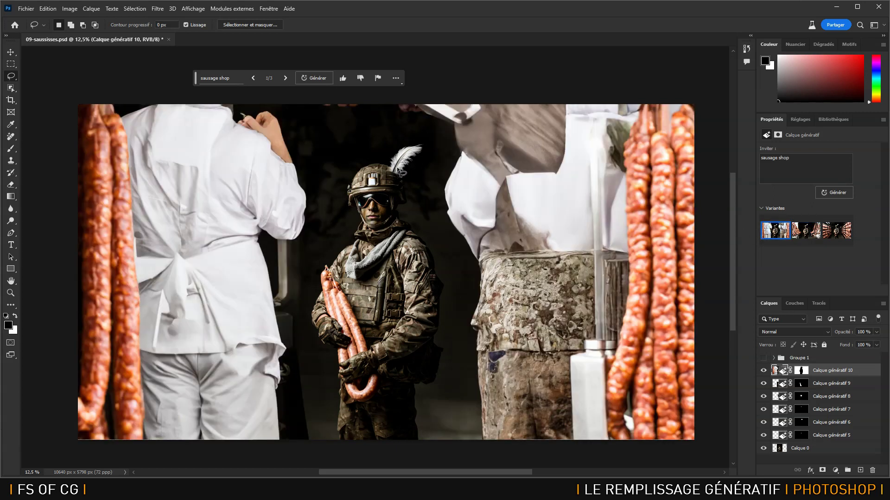
{"action": "mouse_move", "coordinate": [823, 239]}
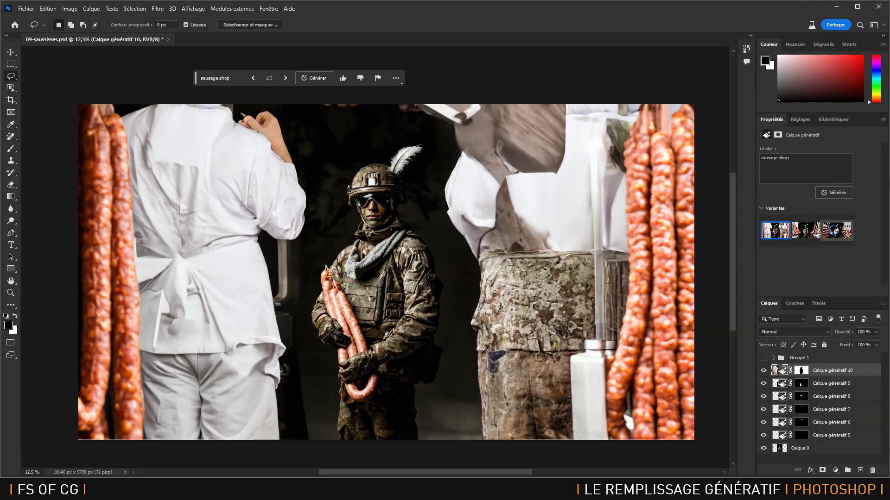
{"action": "left_click", "coordinate": [833, 232]}
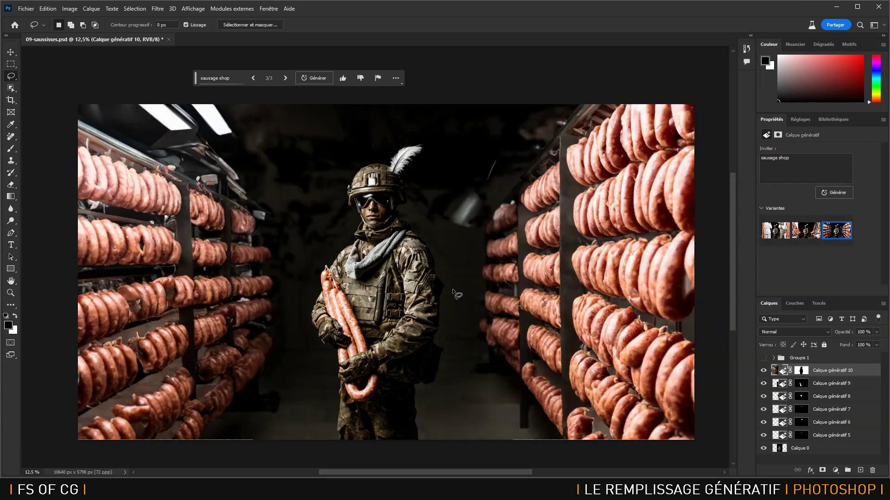